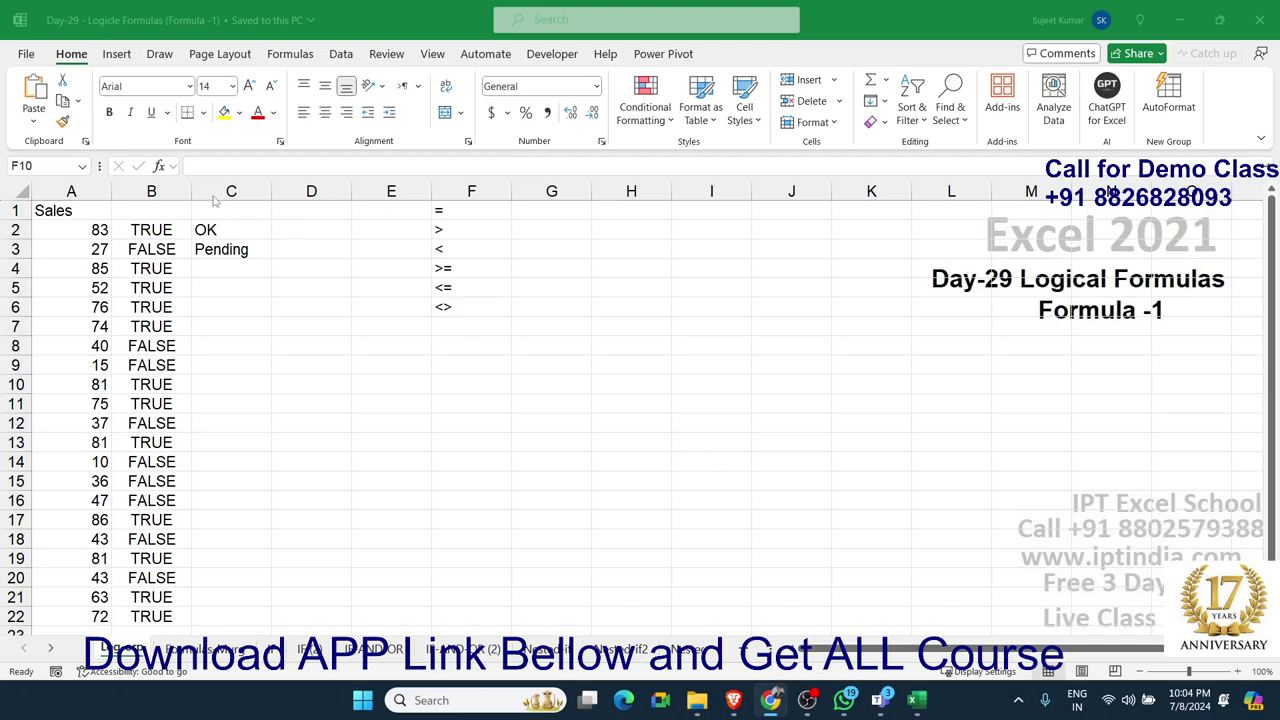
- Clear the TRUE/FALSE results from column B and the OK/Pending labels from column C
left_click(163, 186)
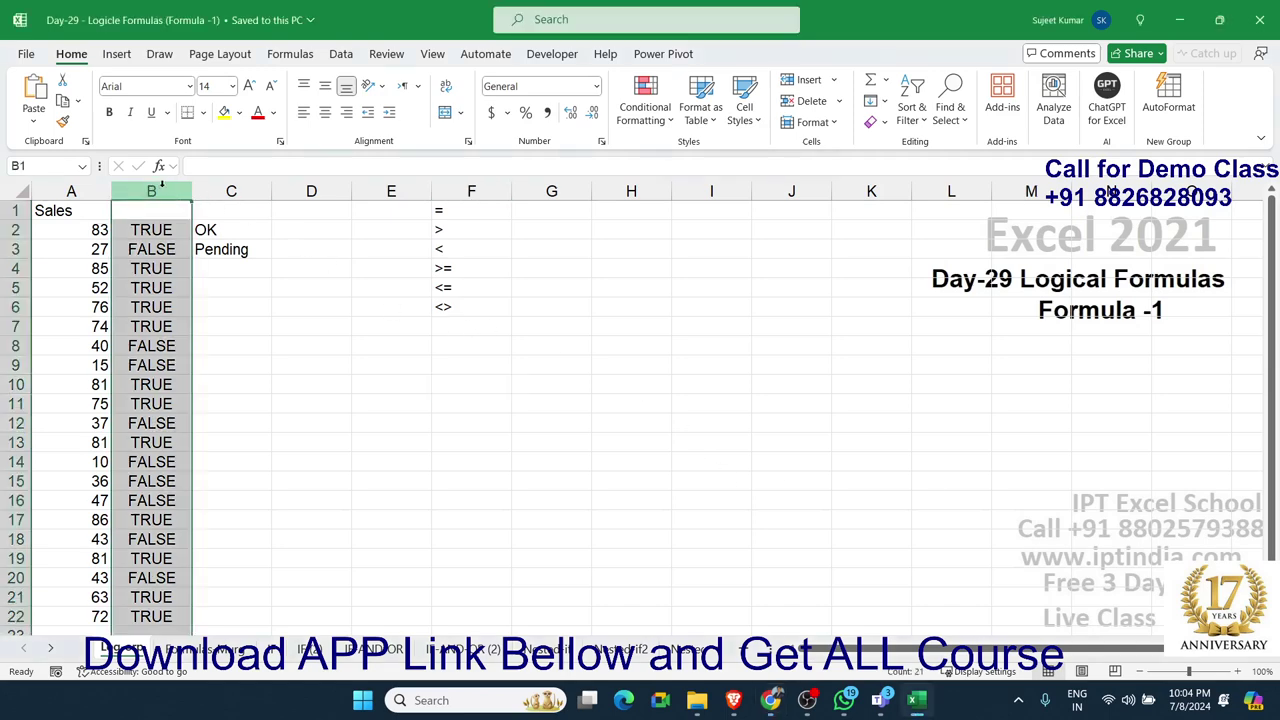
key("Delete")
left_click(231, 190)
key("Delete")
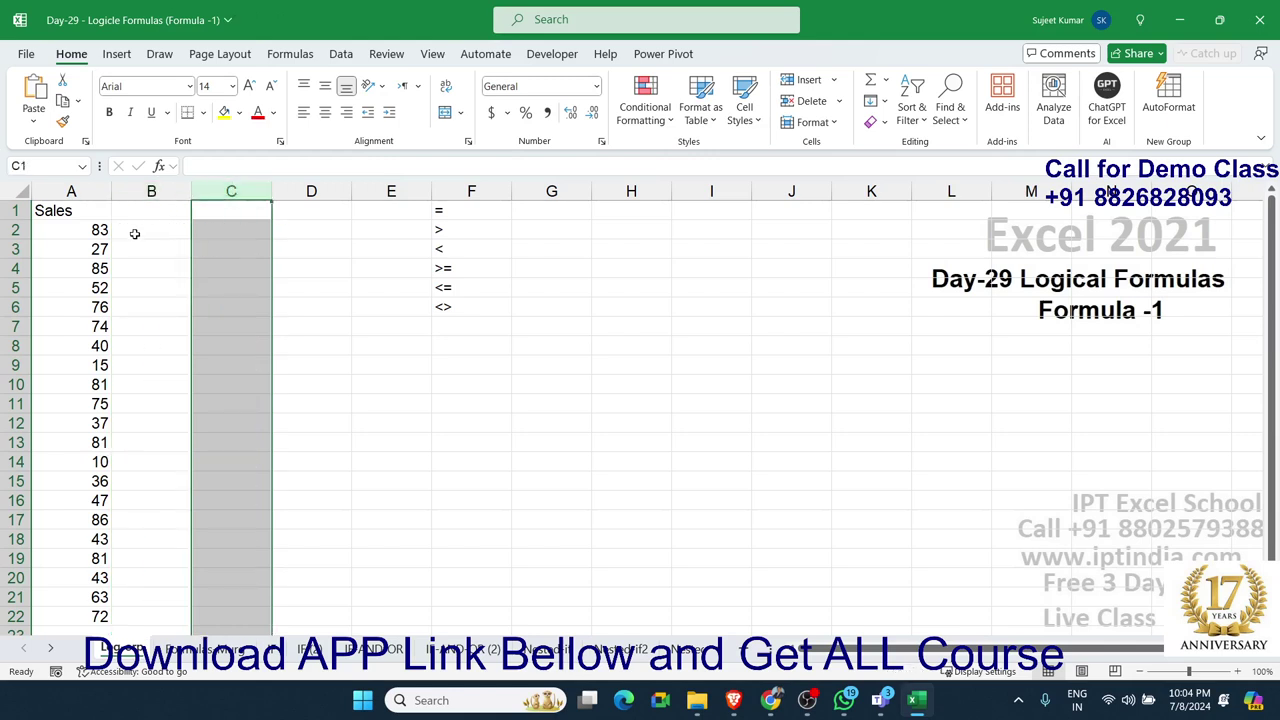
left_click(95, 248)
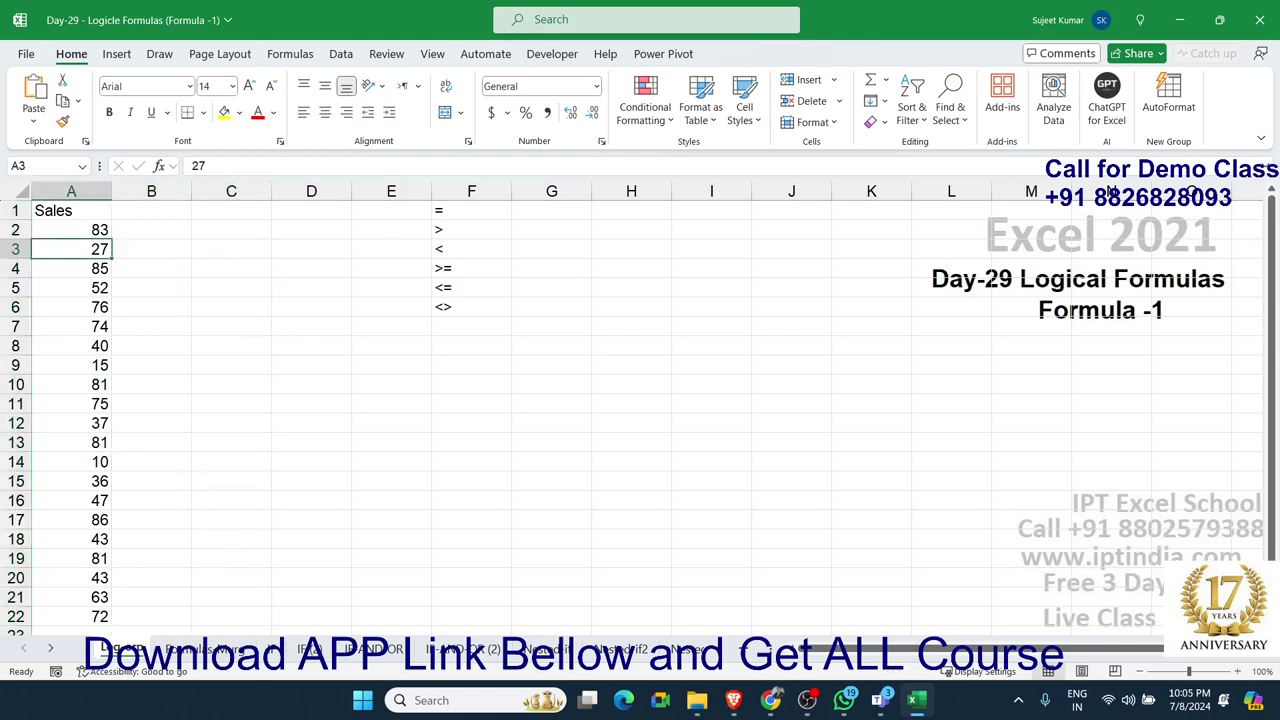
key("alt+Tab")
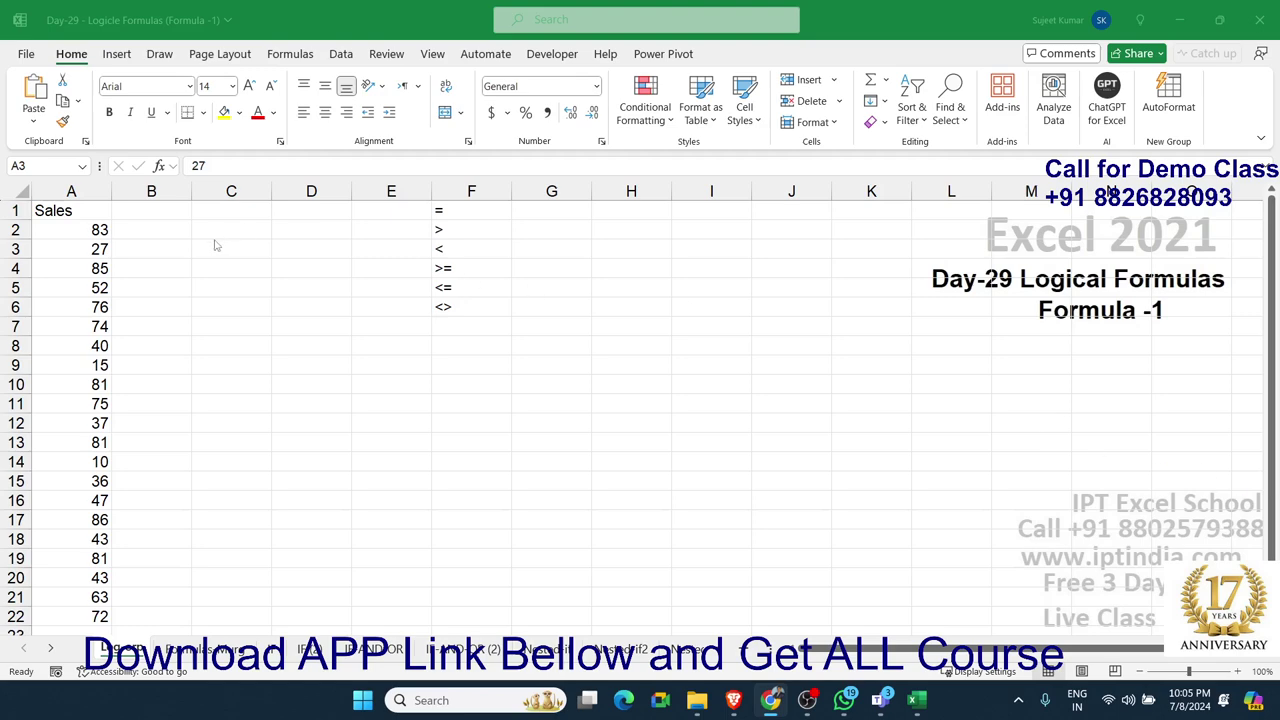
- Enter =A2>=50 in B2 to test whether the first Sales value reaches 50
left_click(173, 233)
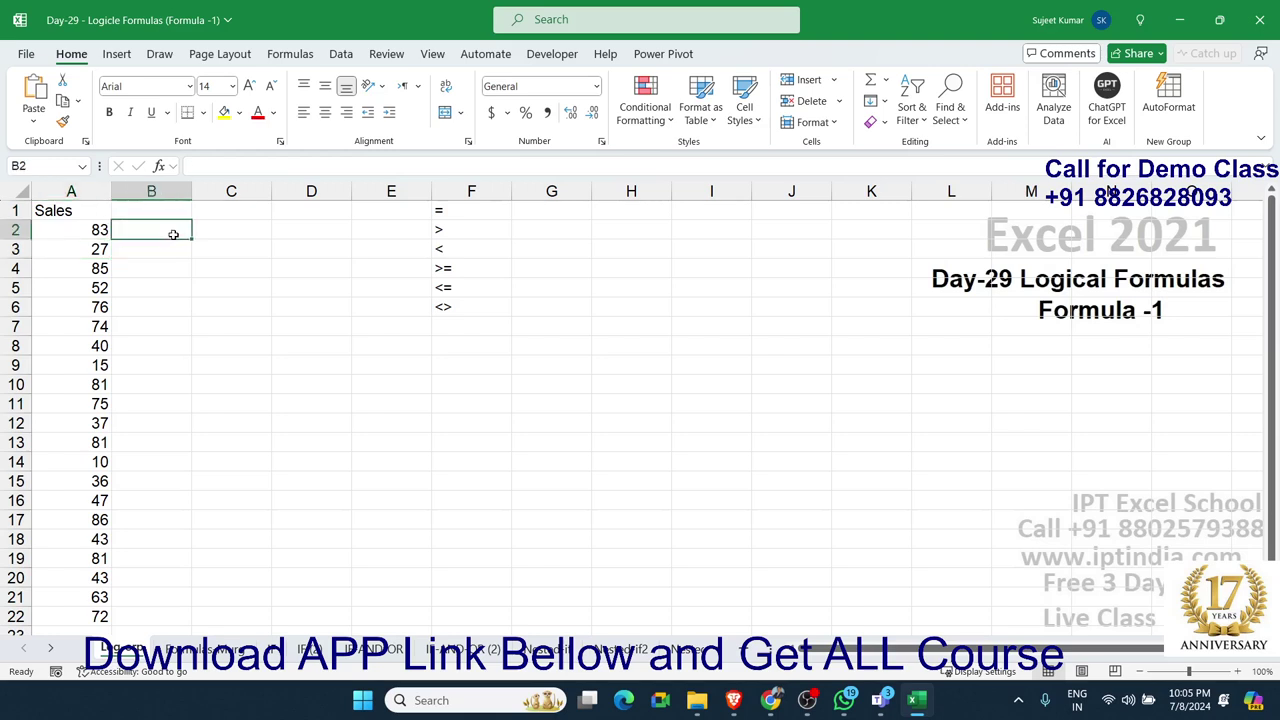
type("=")
key("Left")
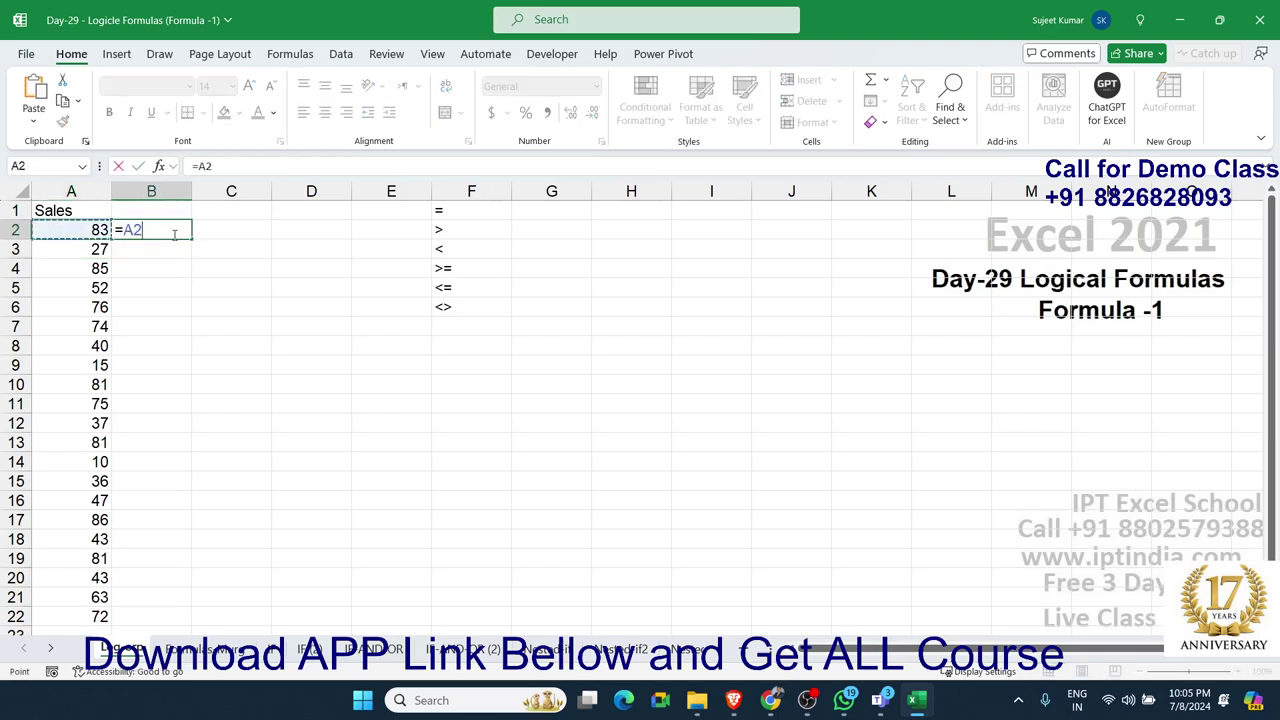
type(">")
type("=50")
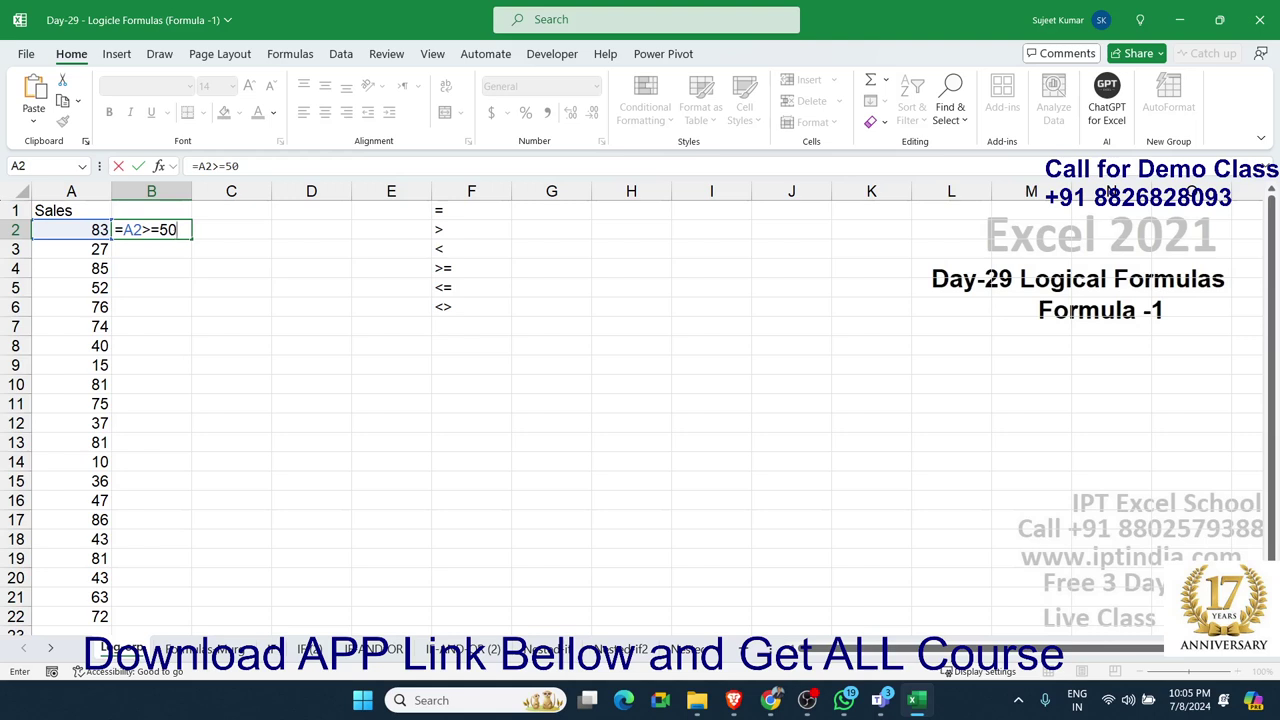
key("Return")
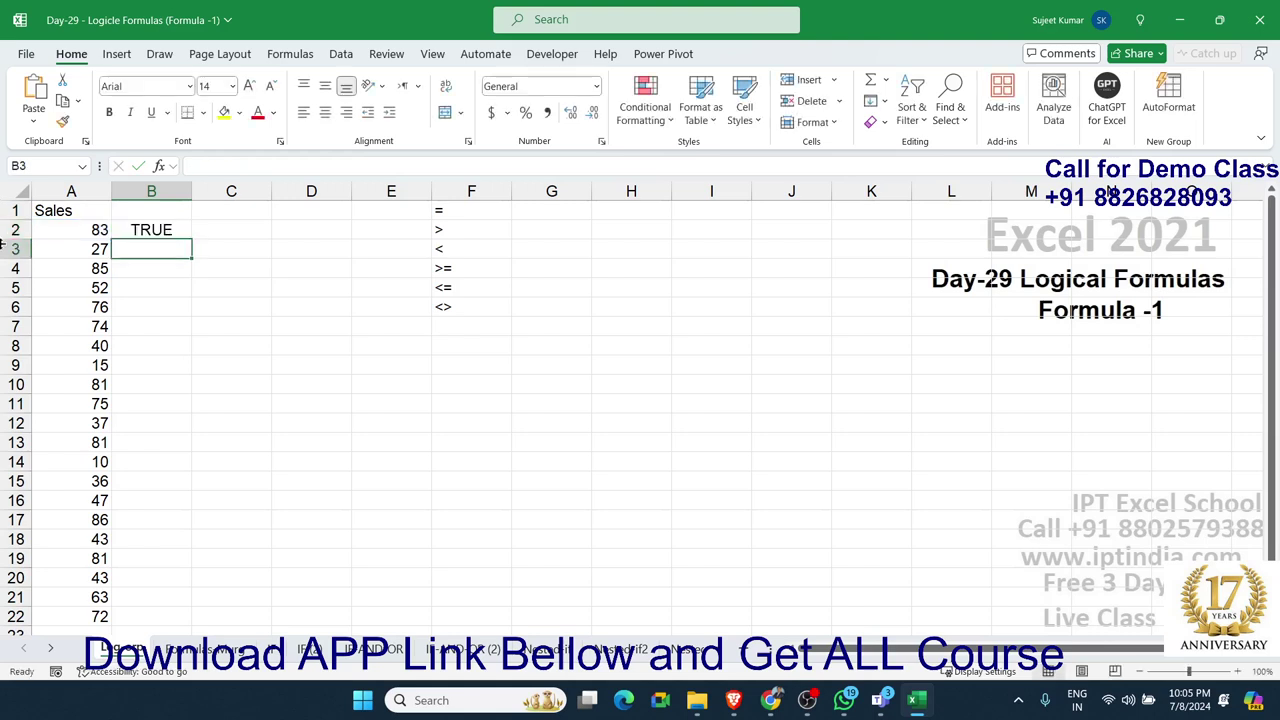
- Review the >=50 condition in B2's formula, then fill it down to B22
left_click(194, 228)
double_click(146, 230)
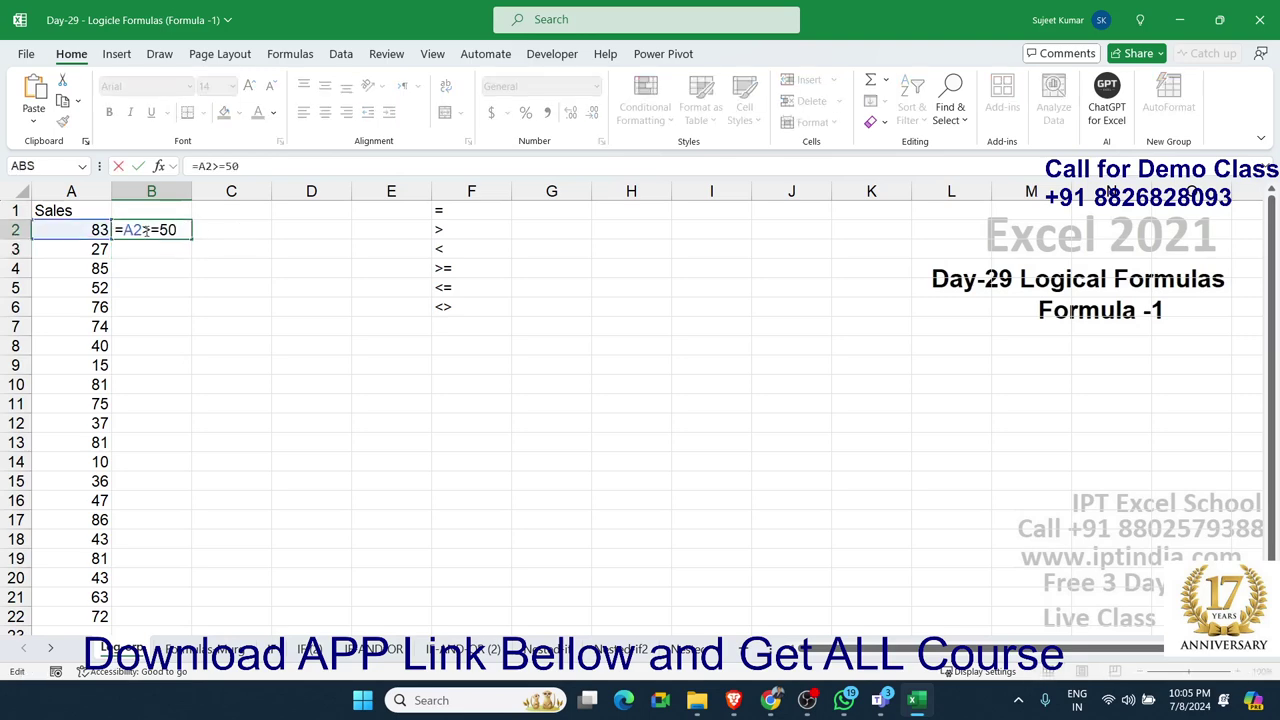
left_click_drag(146, 230, 177, 230)
key("Return")
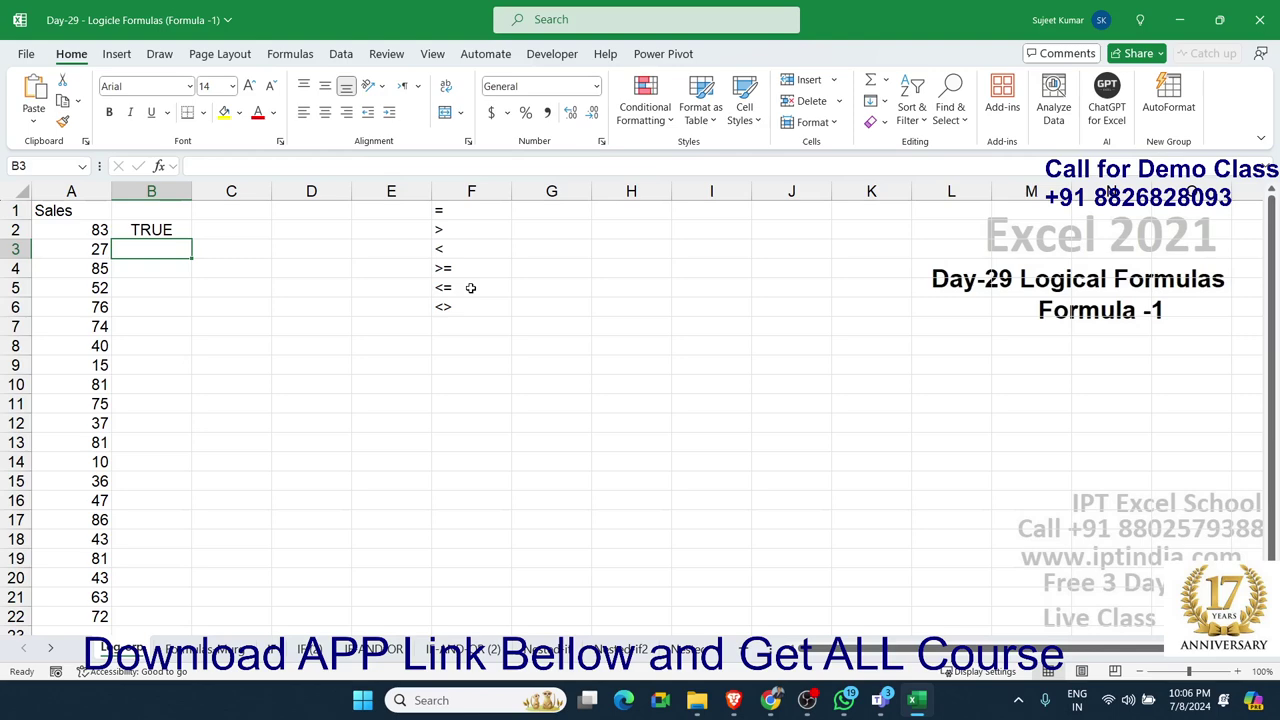
left_click(168, 226)
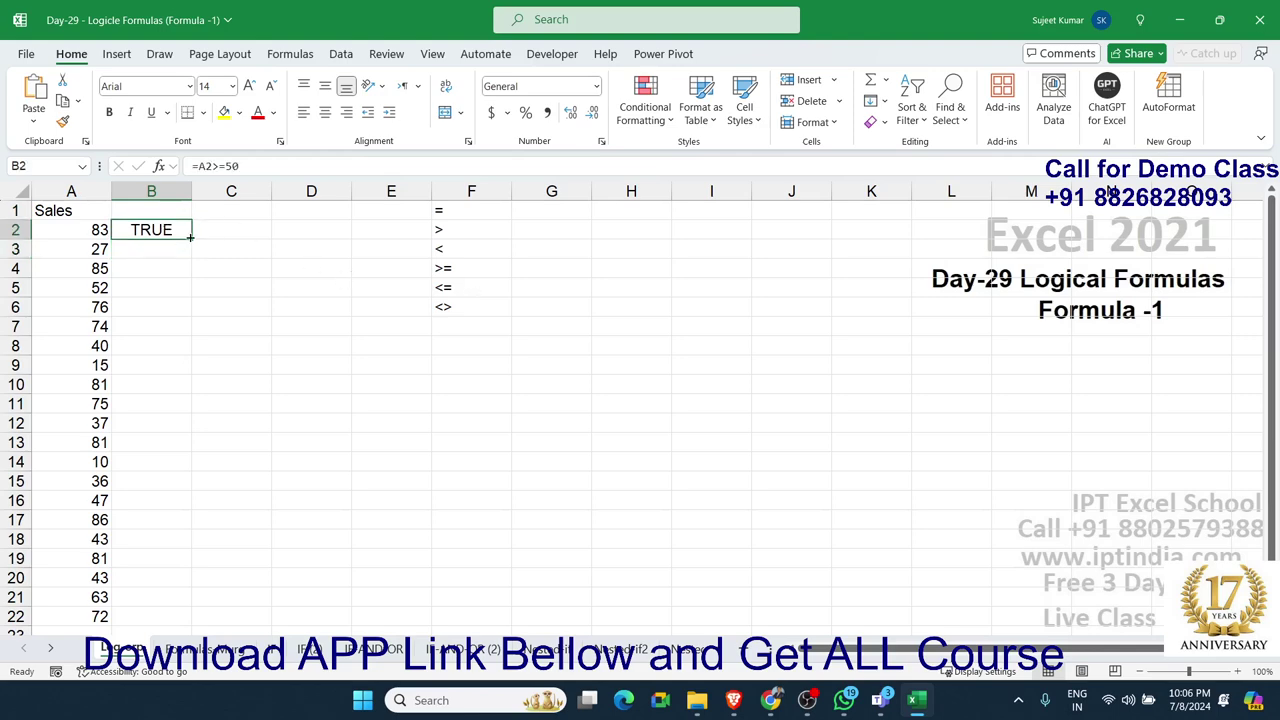
double_click(190, 237)
- Type =IF(B2,"ok","Pending") into C2, correcting the mistyped Pending text
left_click(223, 226)
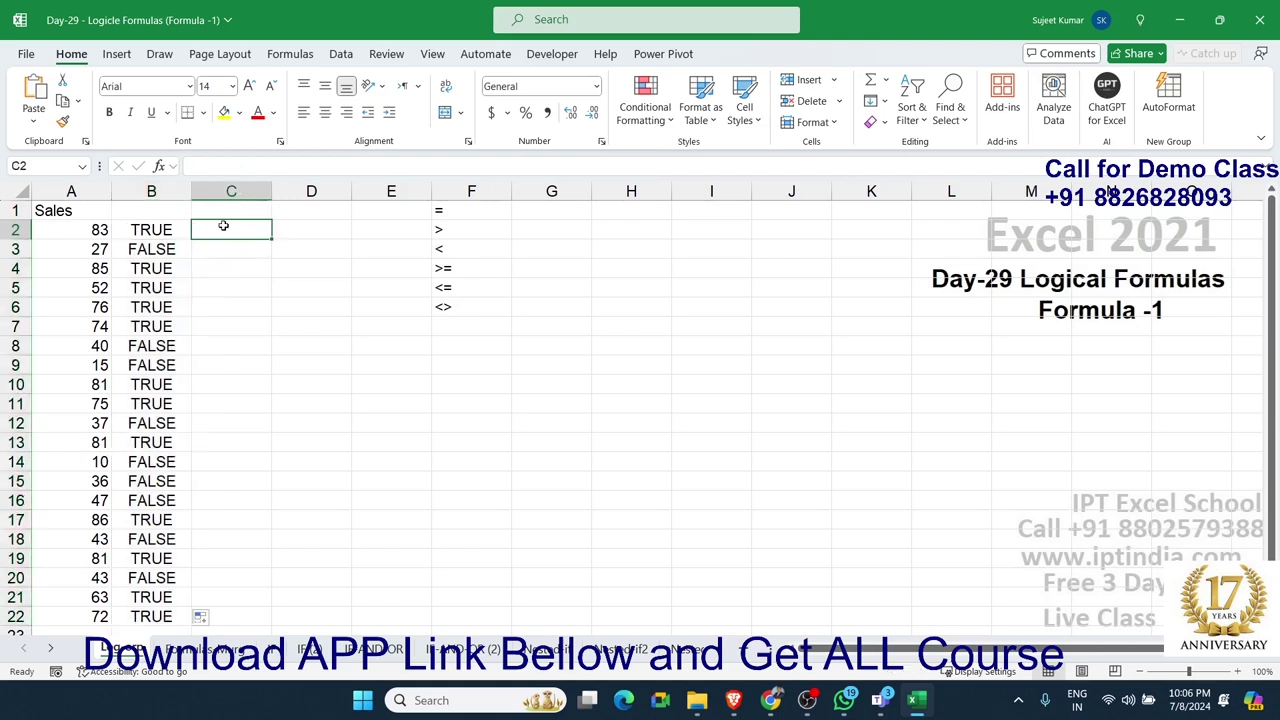
type("=if")
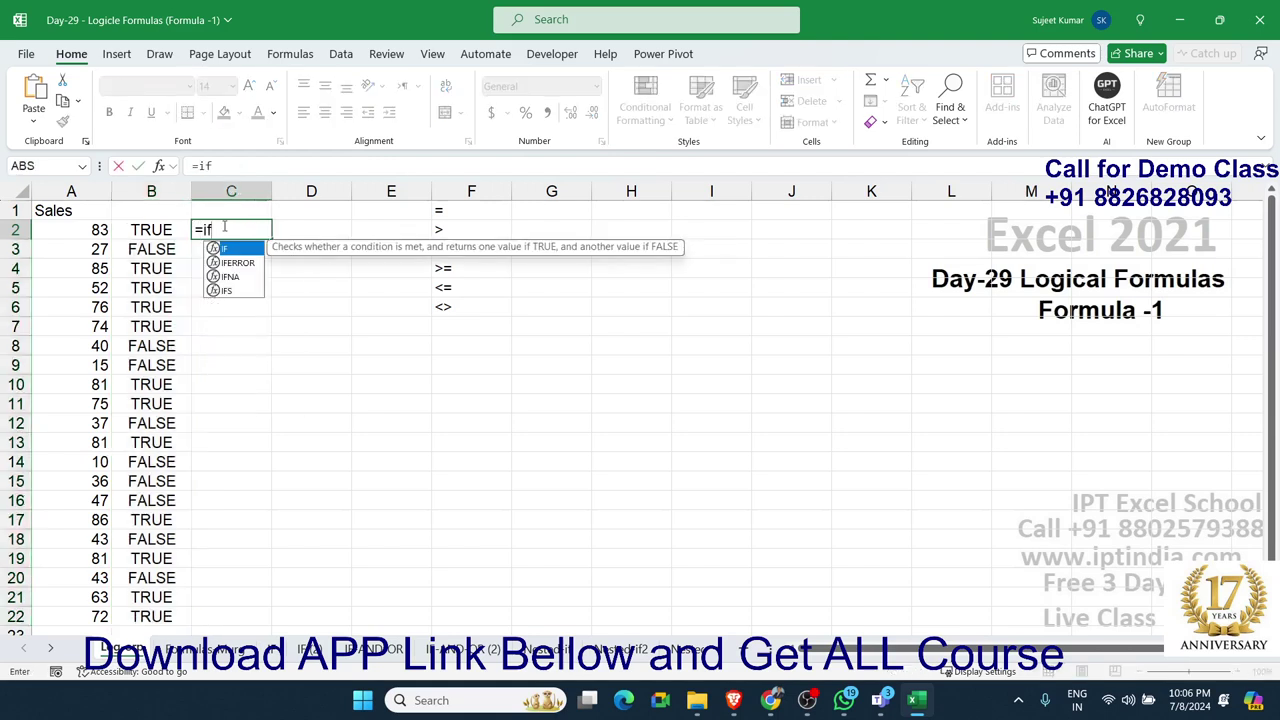
key("Tab")
left_click(224, 229)
type("=")
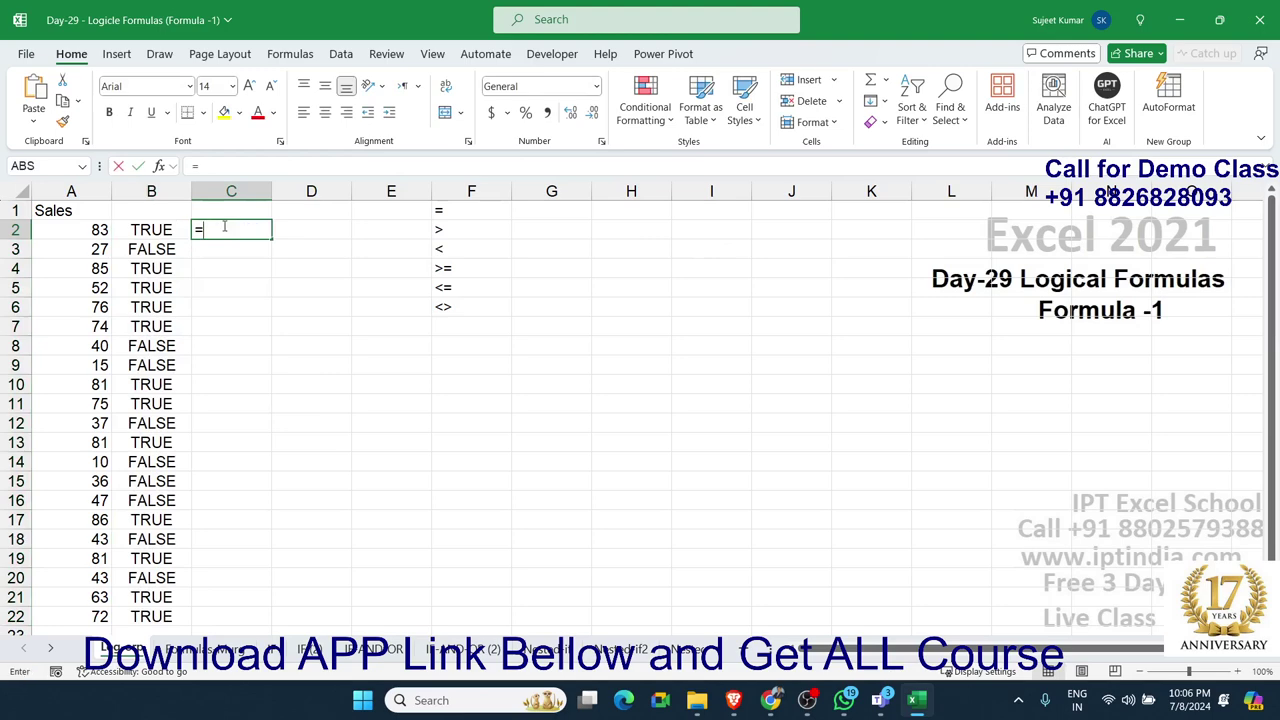
type("if(")
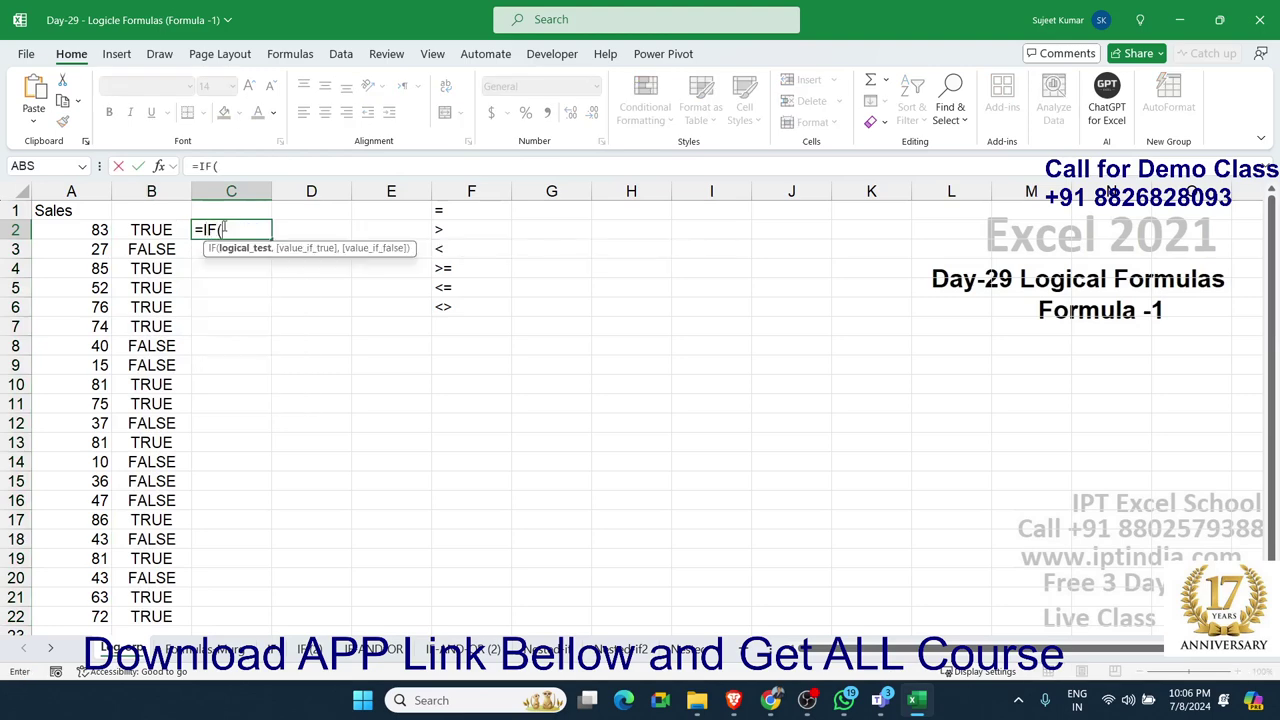
key("Left")
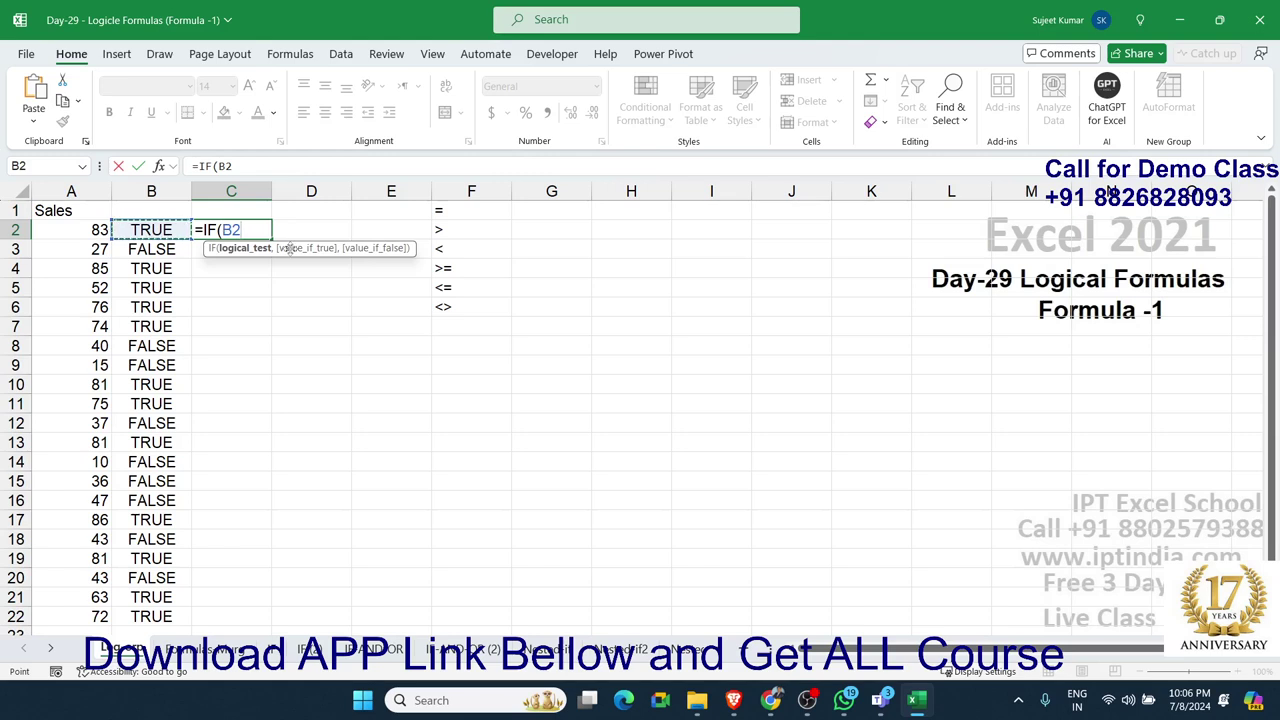
type(",")
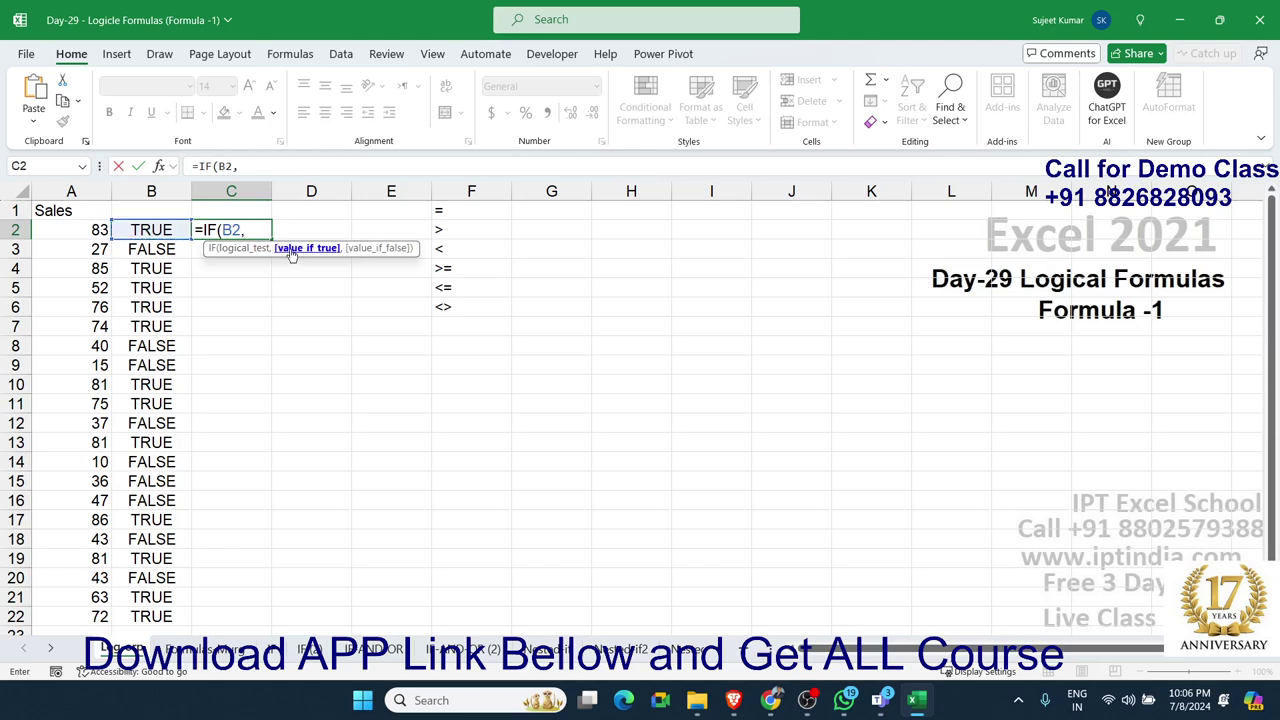
type("\"ok")
type("\",\"pEN")
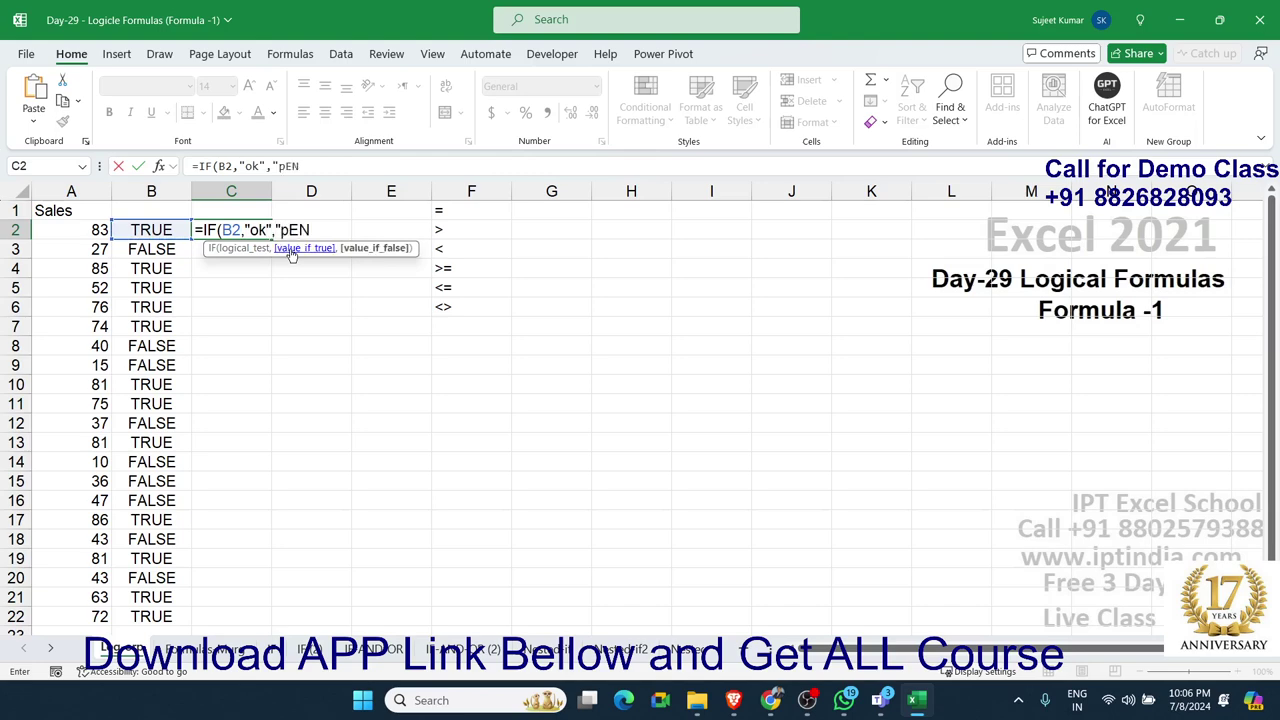
type("DING")
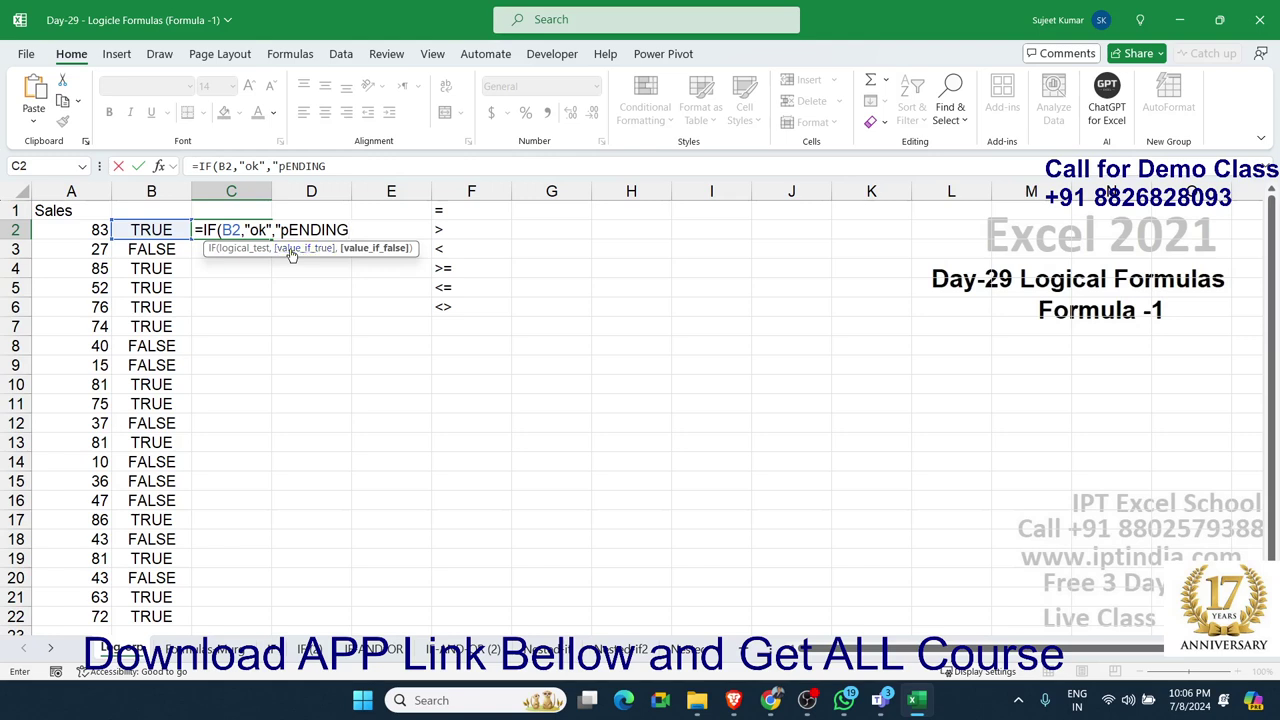
key("BackSpace")
key("BackSpace")
key("BackSpace")
key("BackSpace")
key("BackSpace")
key("BackSpace")
key("BackSpace")
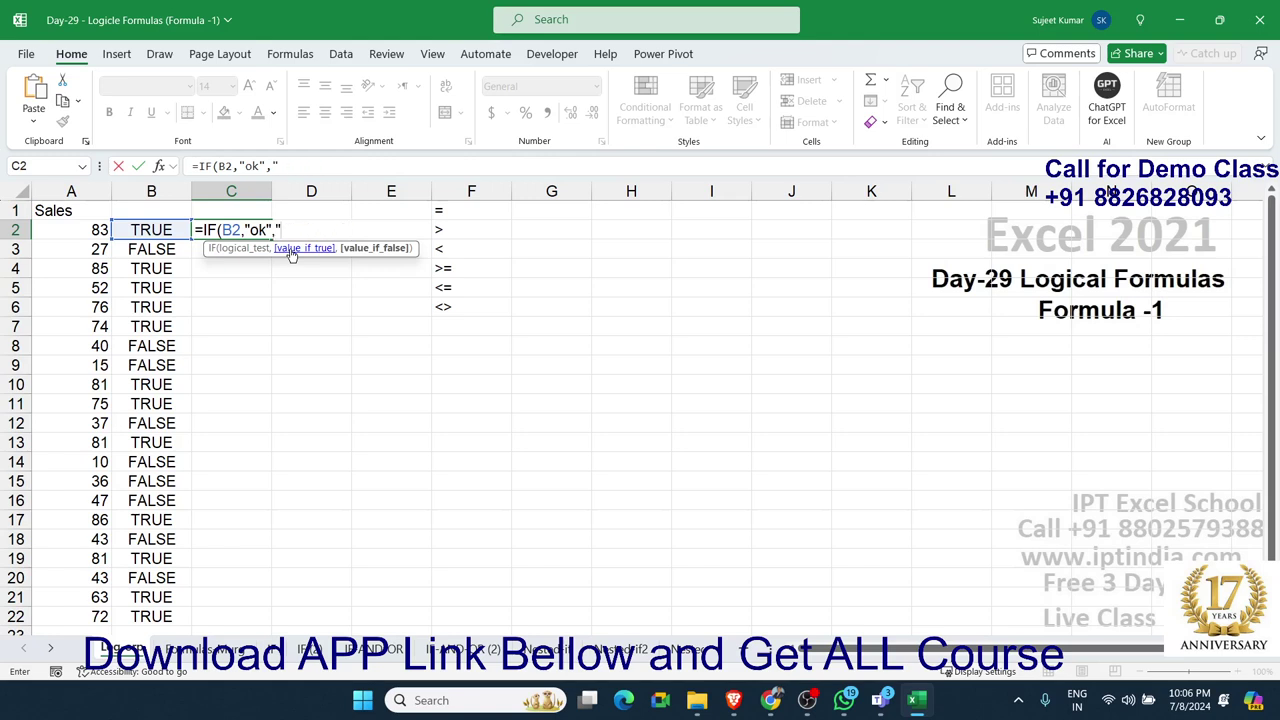
type("Pendin")
type("g\")")
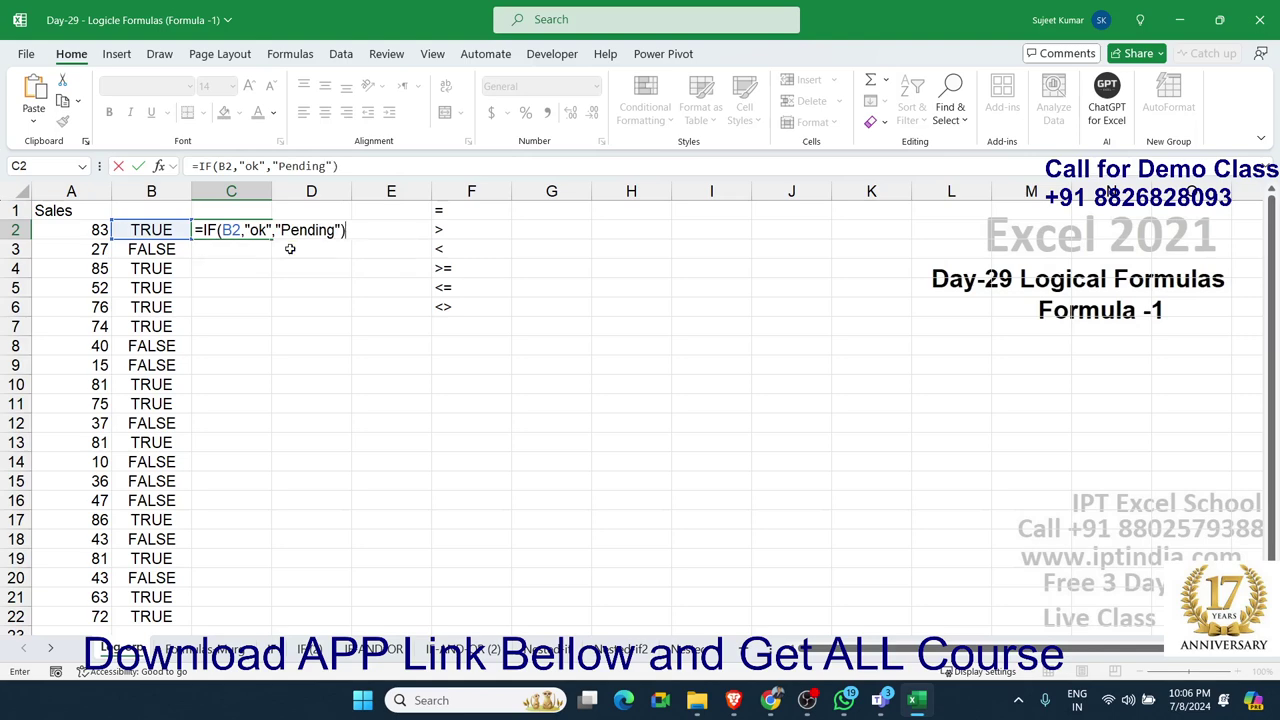
- Walk through the B2 condition and the ok/Pending arguments, then commit the formula in C2
double_click(228, 230)
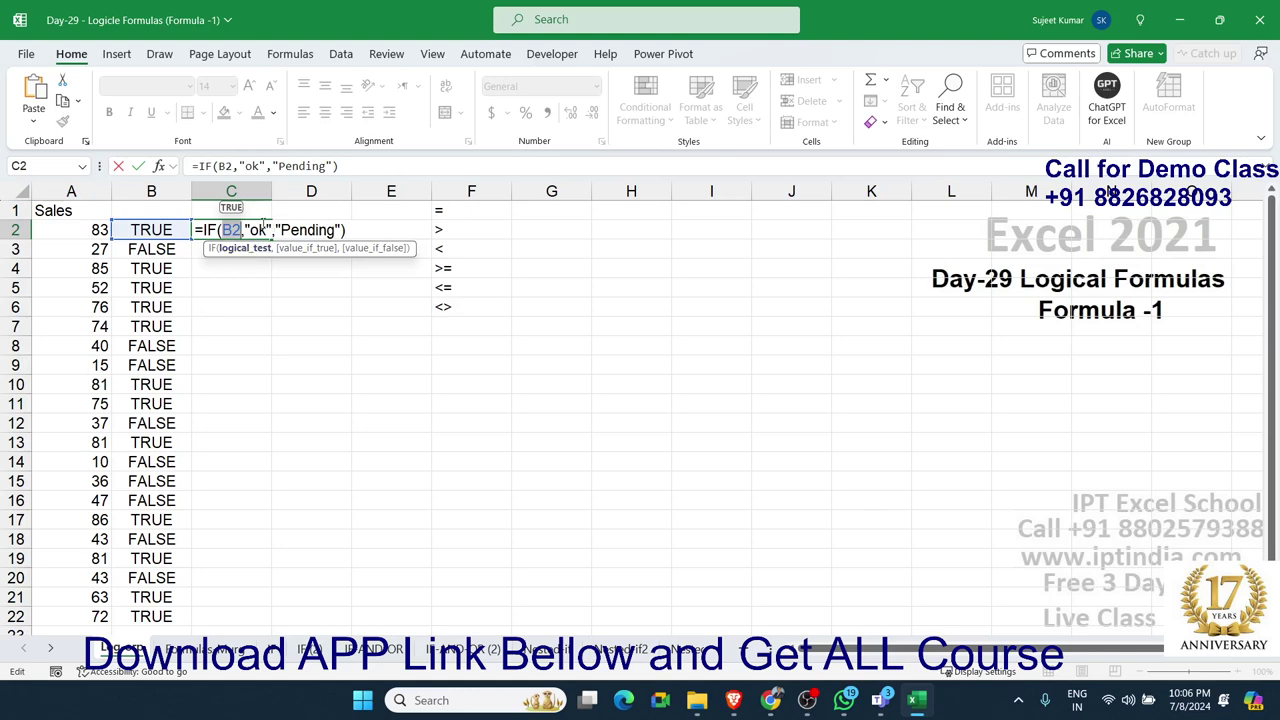
left_click(259, 230)
left_click(285, 230)
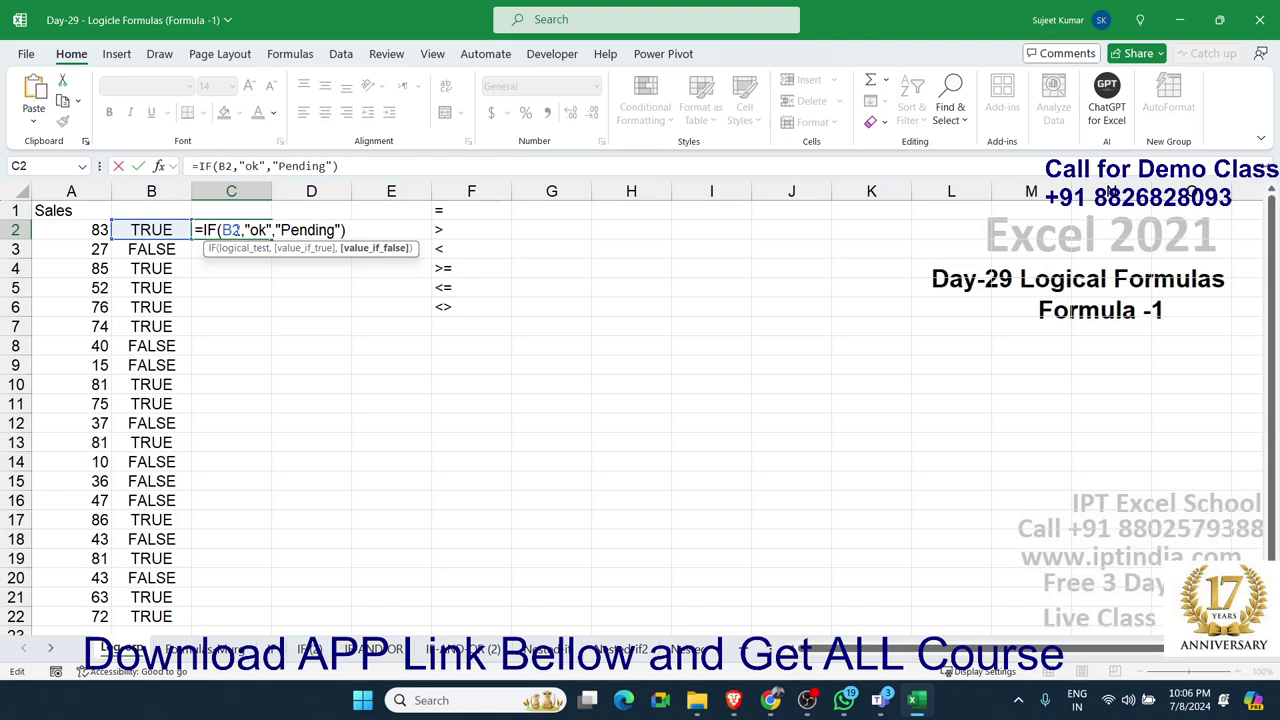
double_click(230, 230)
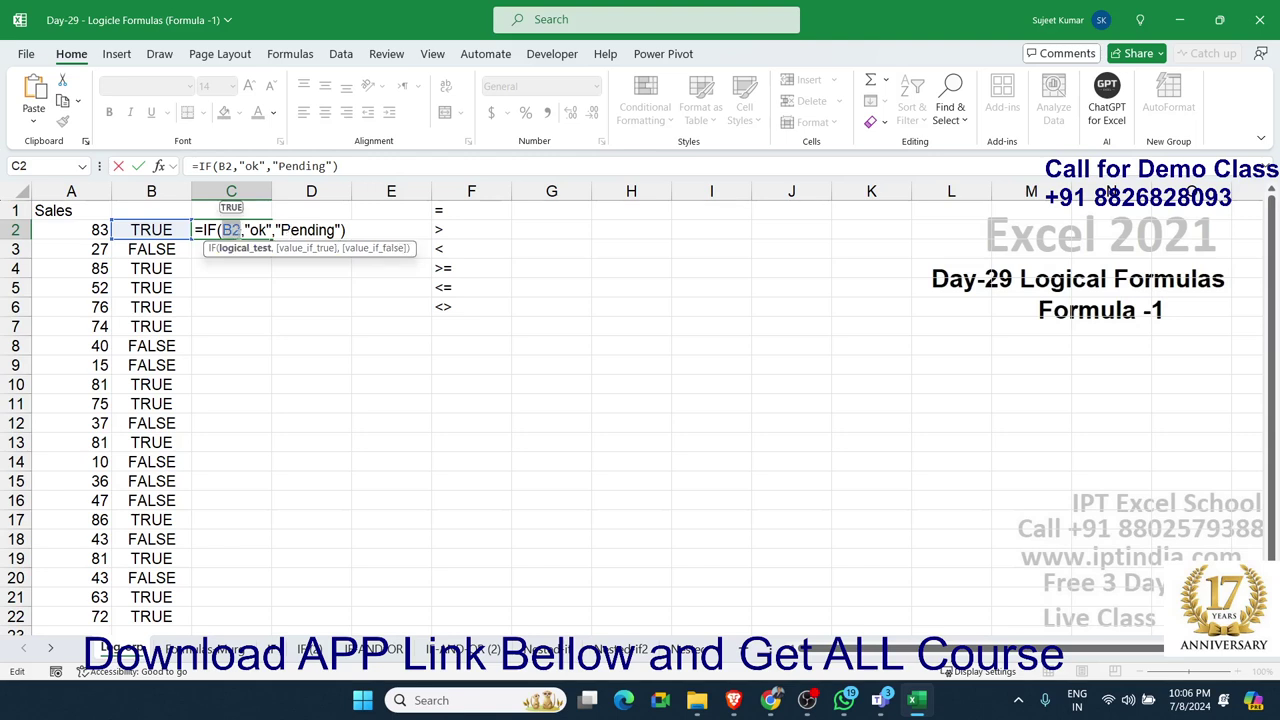
key("Return")
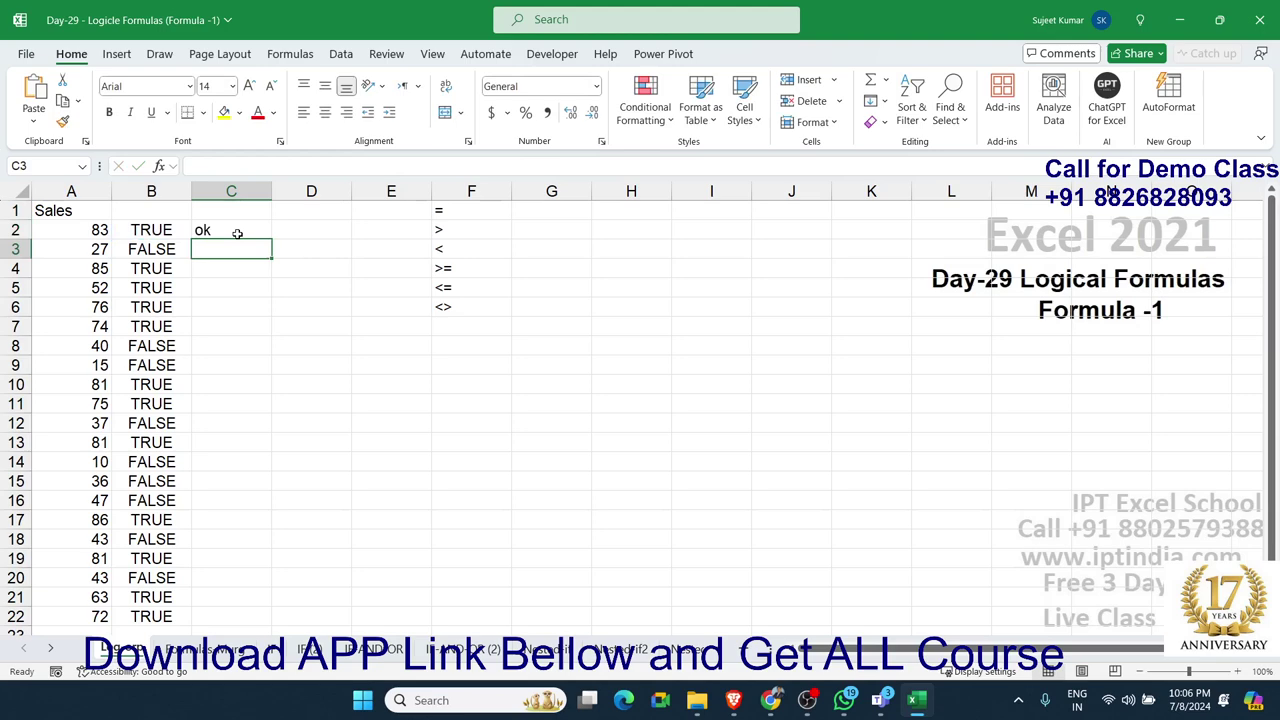
- Enter =IF(A3>=50,"OK","Pending") in C3 so it shows Pending for the sales value 27
type("=if")
key("Tab")
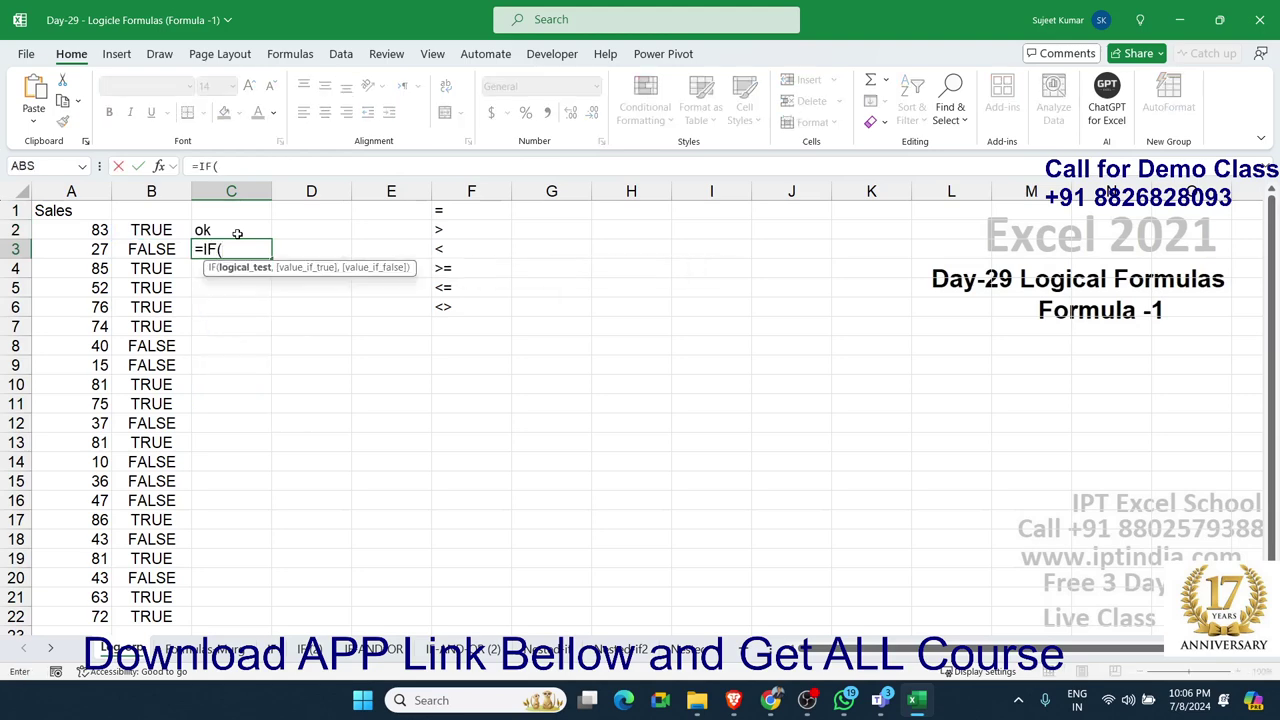
left_click(98, 243)
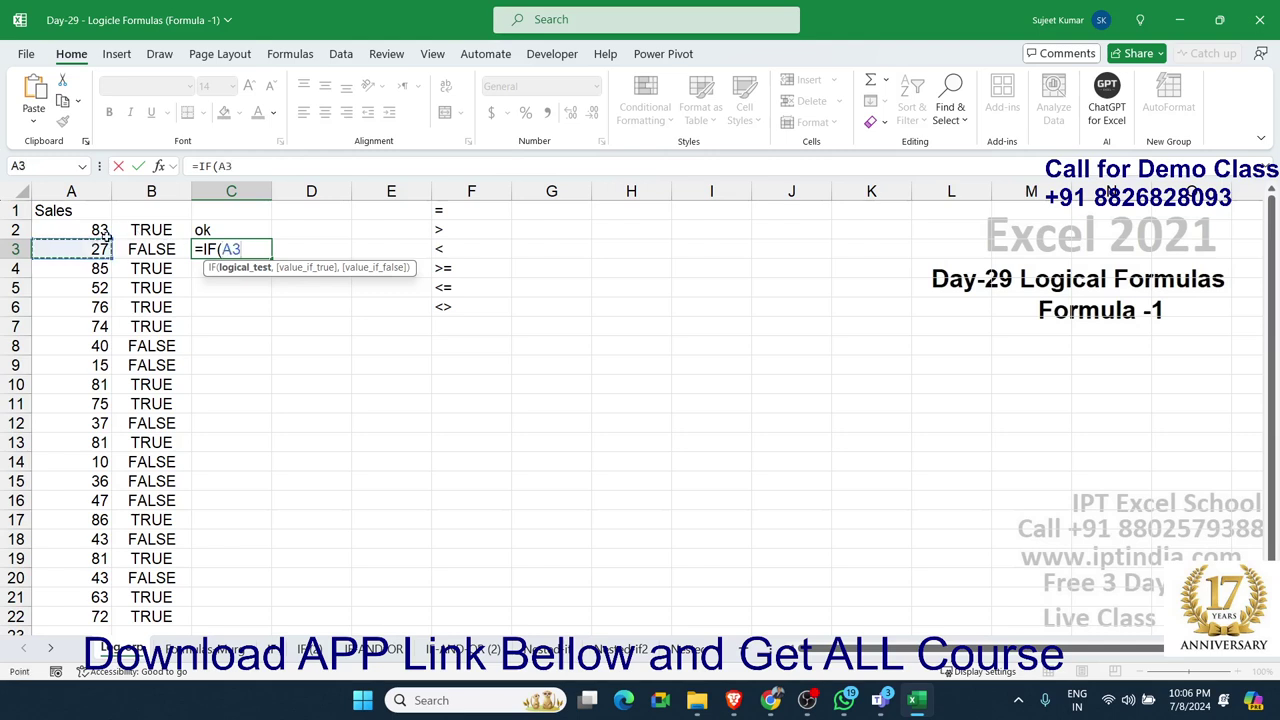
type(">")
type("=50,\"")
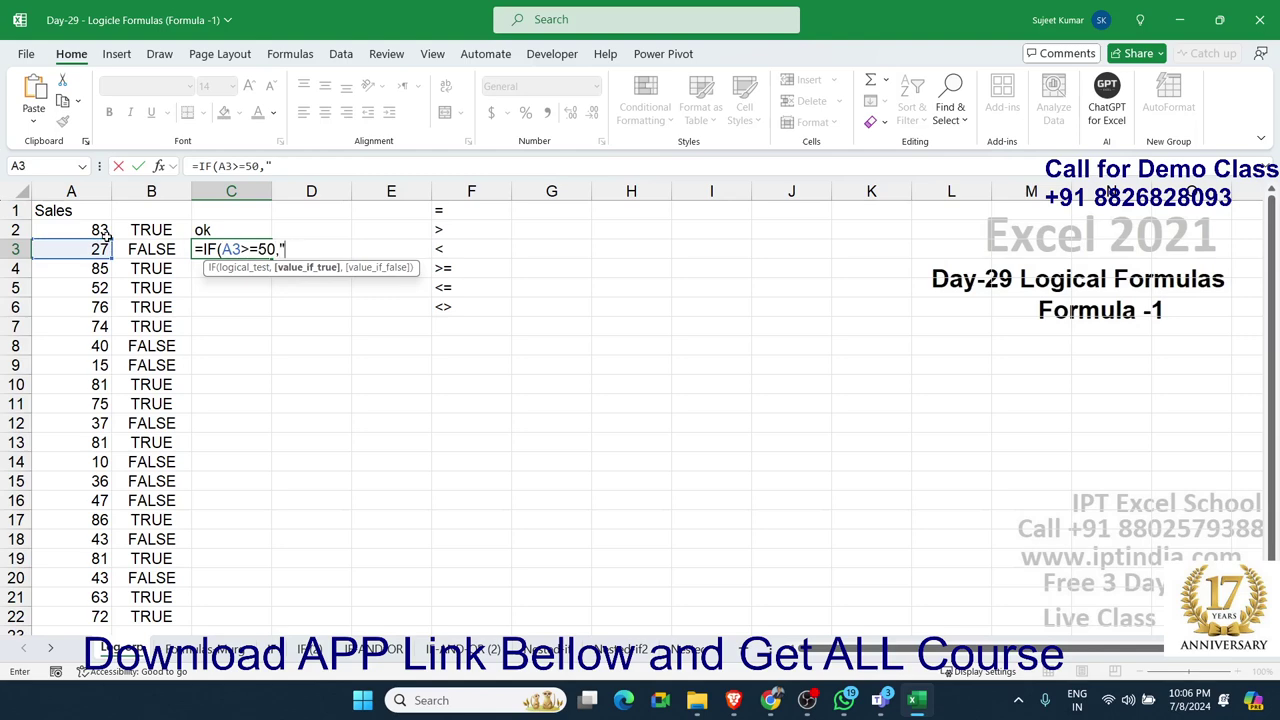
type("OK\",\"")
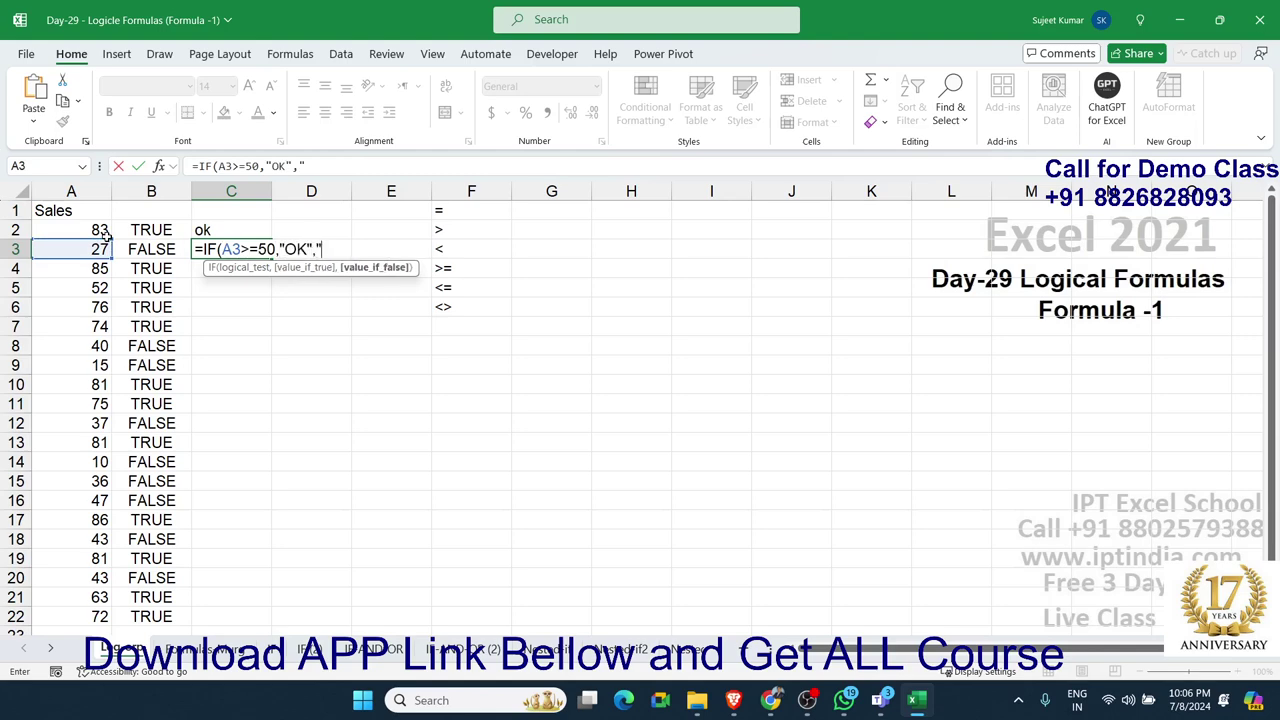
type("Pe")
type("nding")
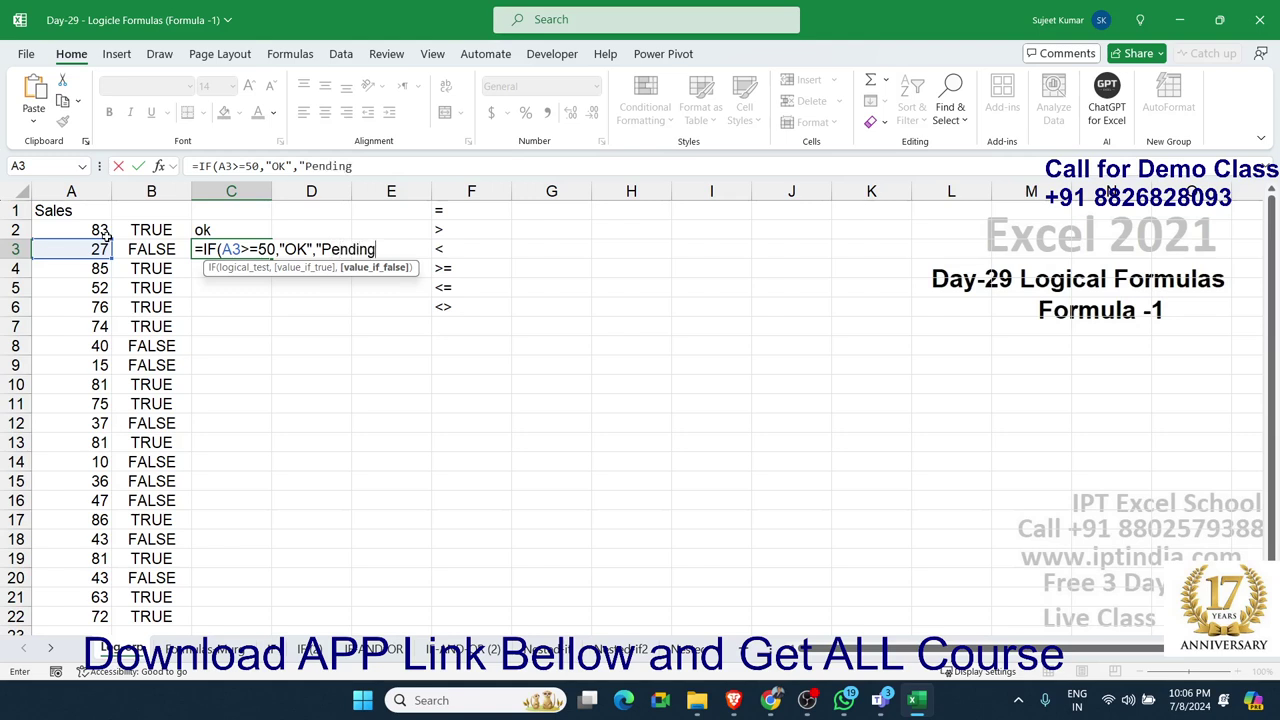
type("\")")
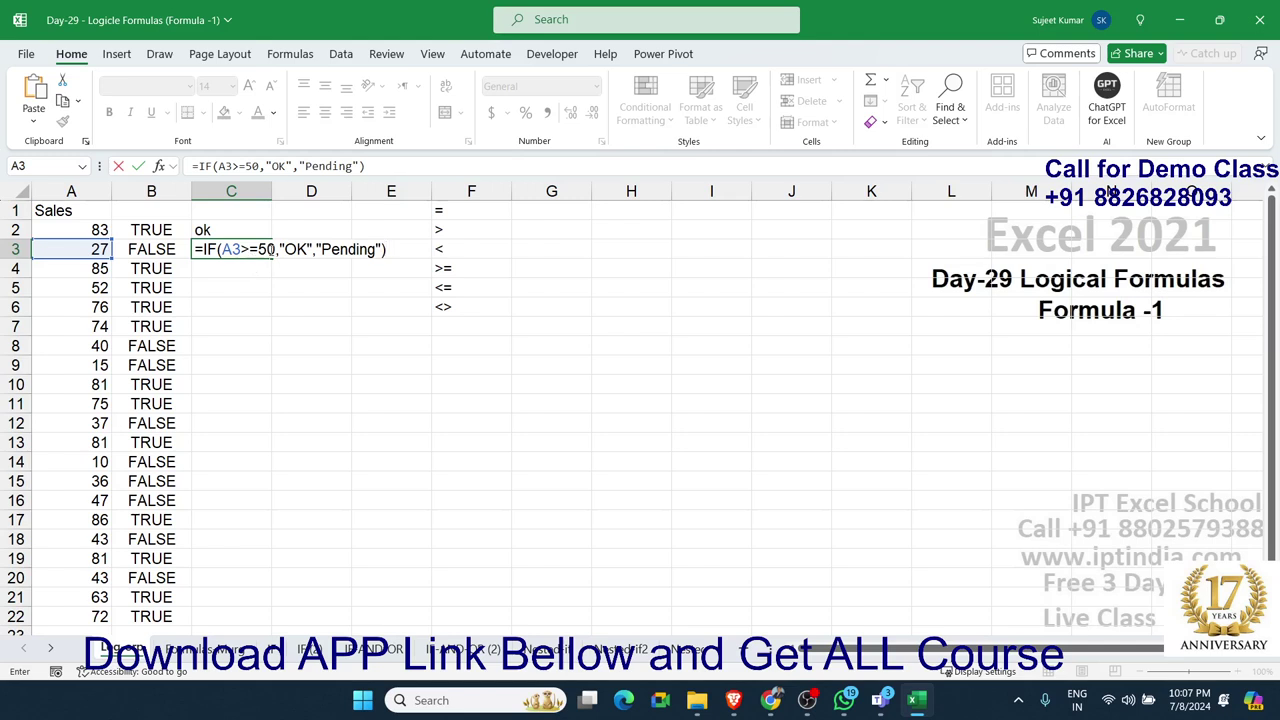
mouse_move(274, 249)
left_mouse_down()
mouse_move(220, 249)
mouse_move(275, 249)
left_mouse_up()
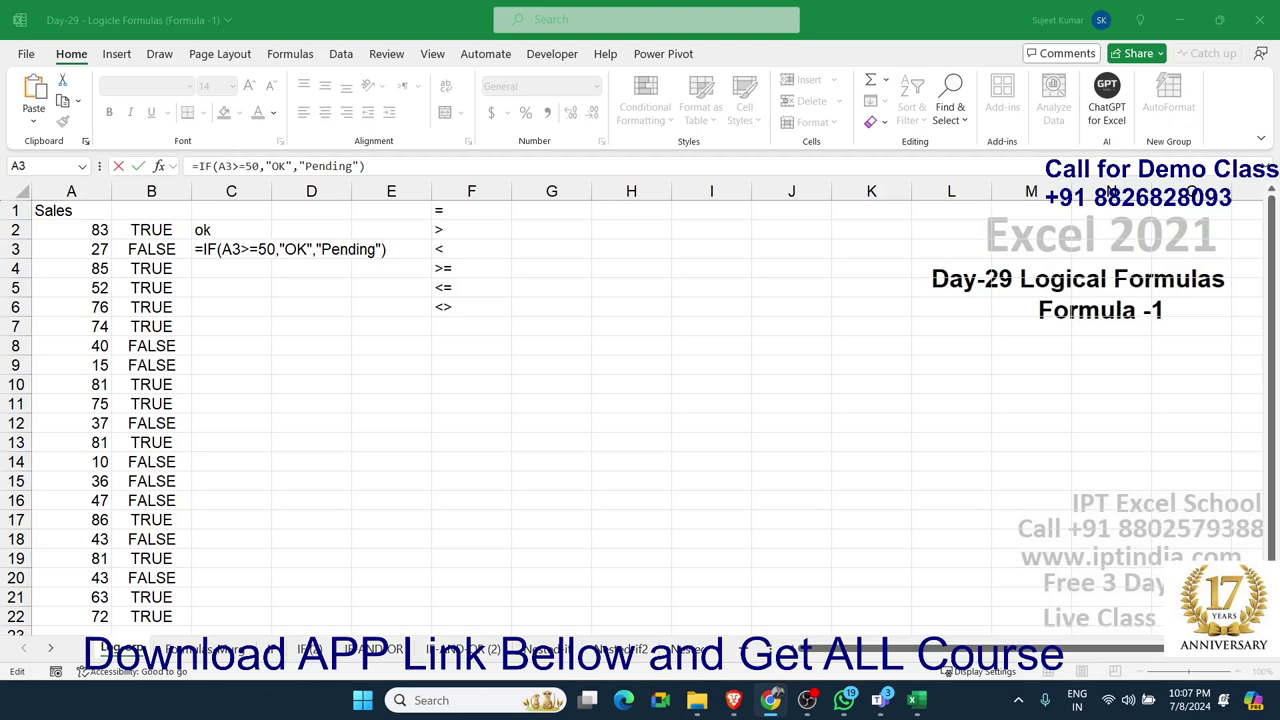
double_click(396, 249)
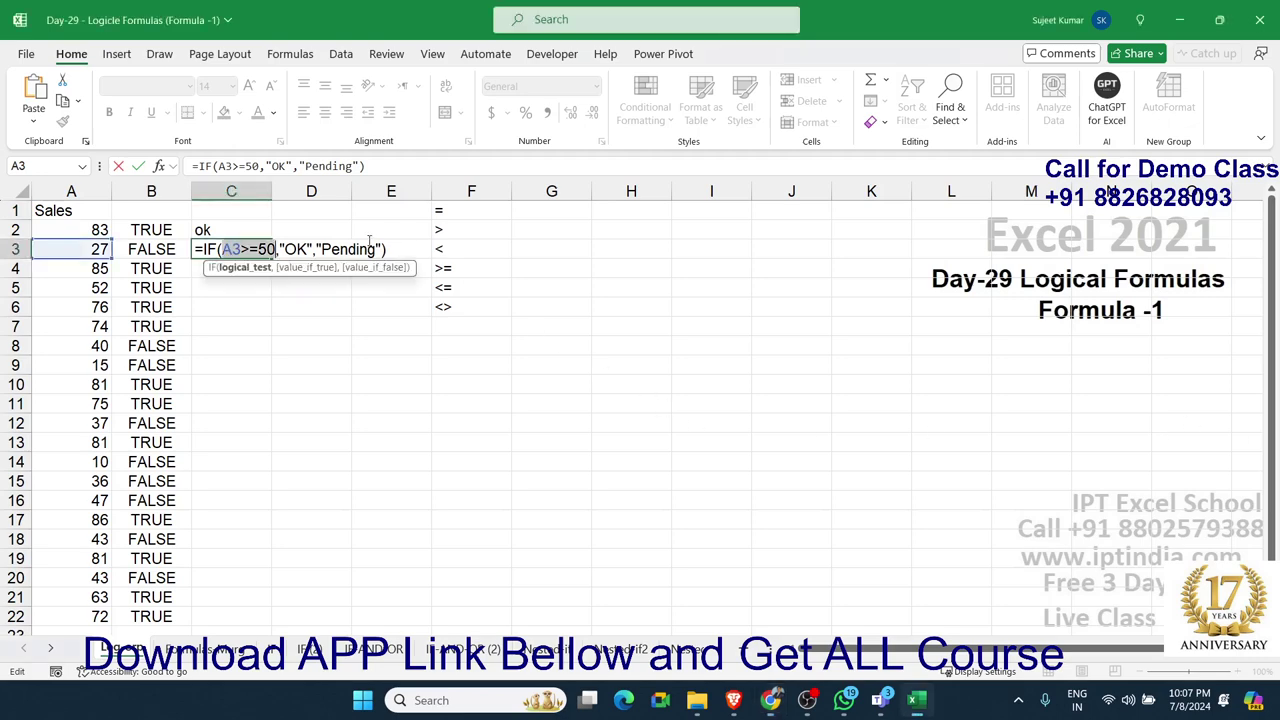
key("Return")
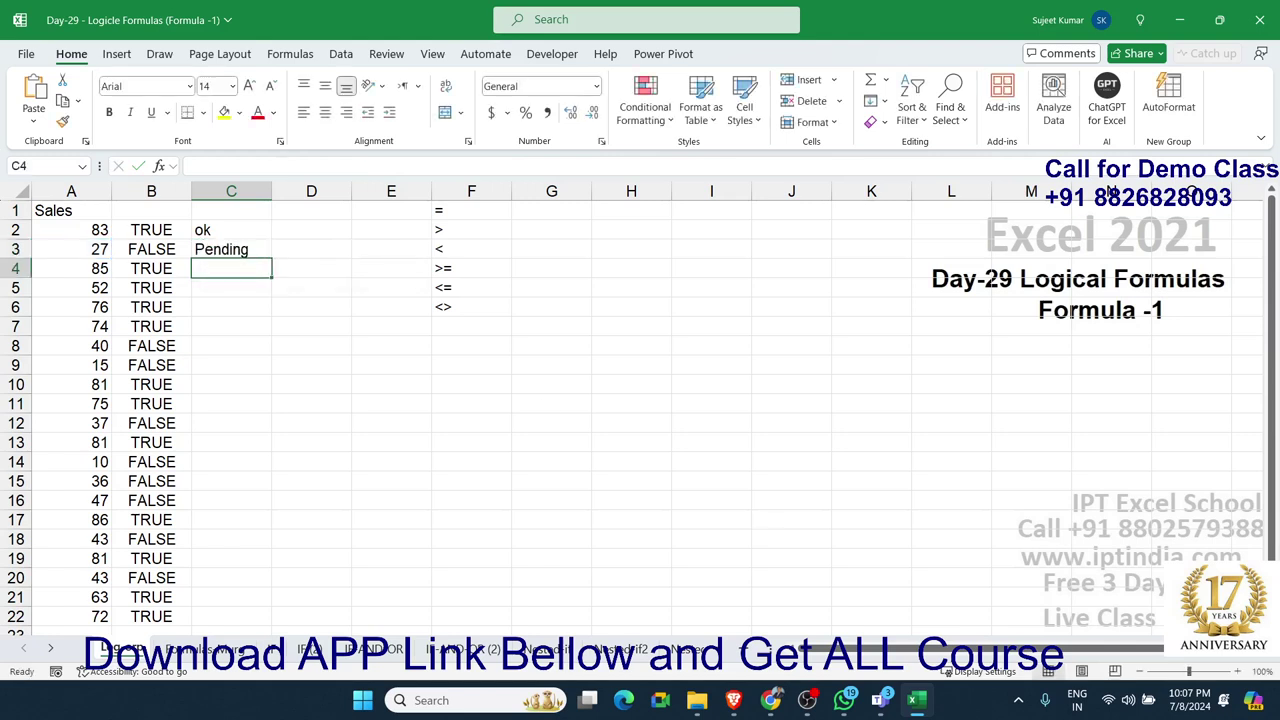
key("alt+Tab")
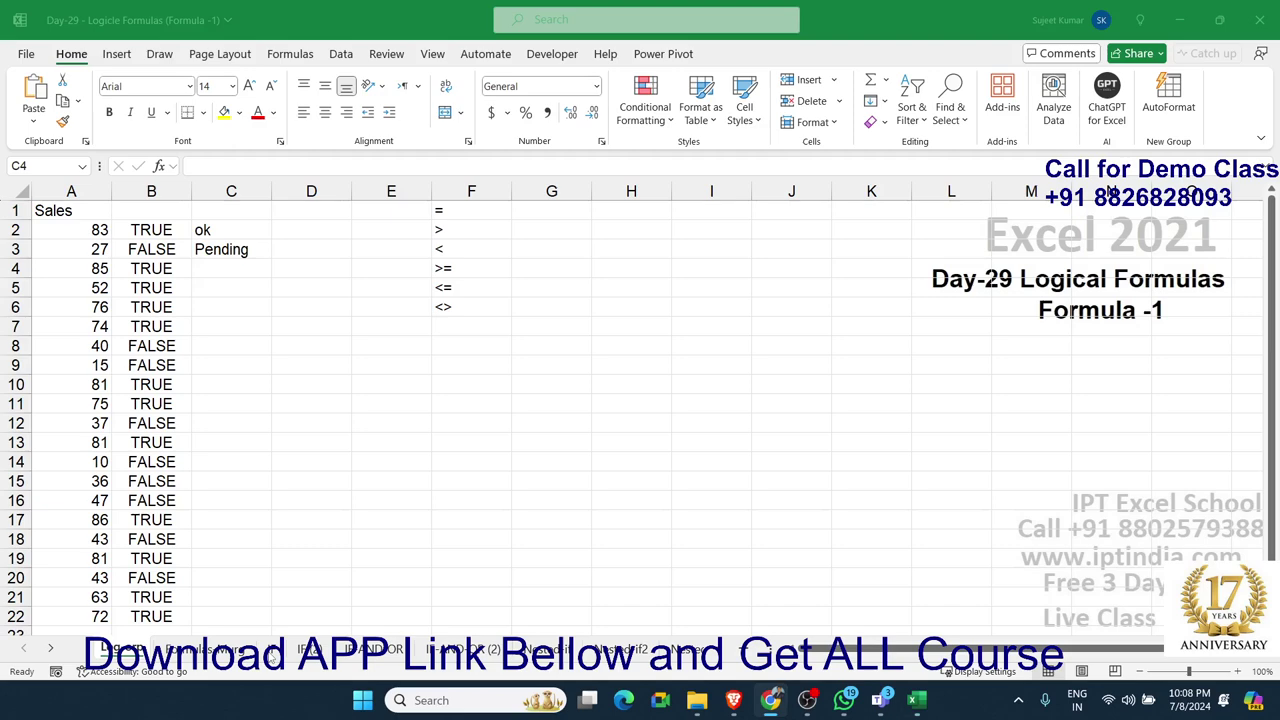
- On the If sheet, clear the ID table contents in A3:C6
left_click(271, 650)
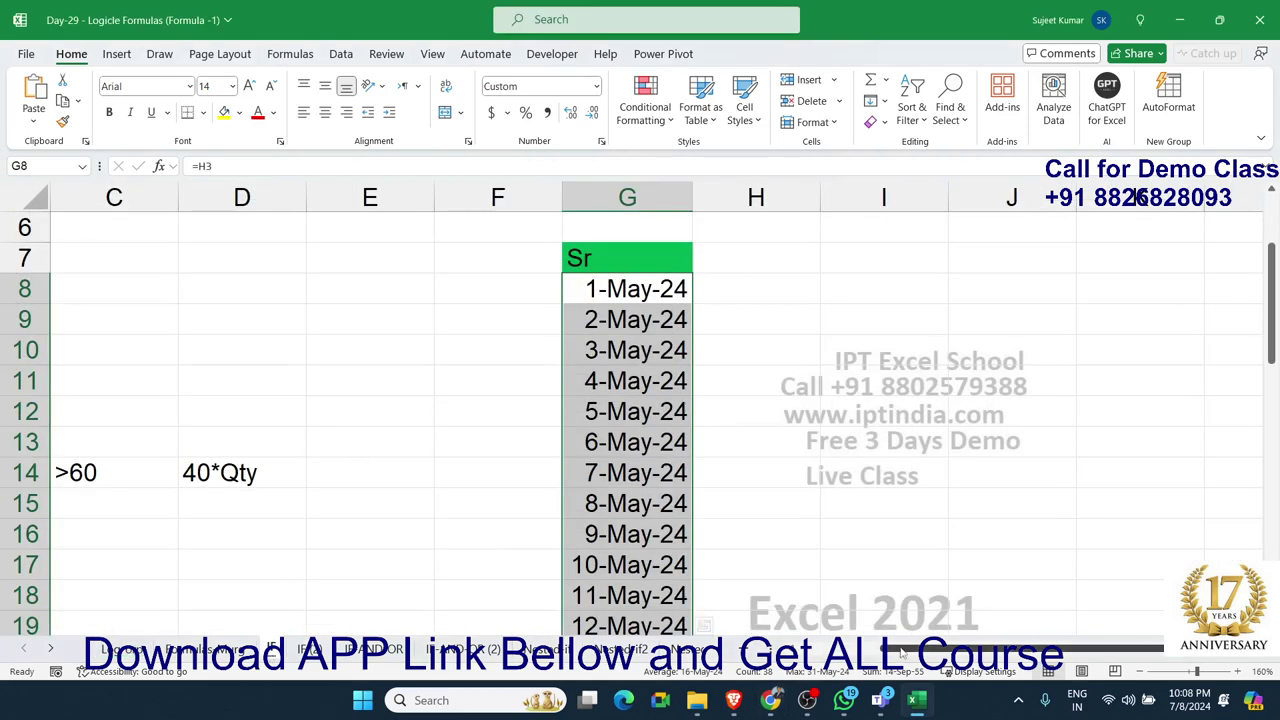
scroll(381, 491, "left", 2)
scroll(337, 468, "up", 2)
left_click(328, 355)
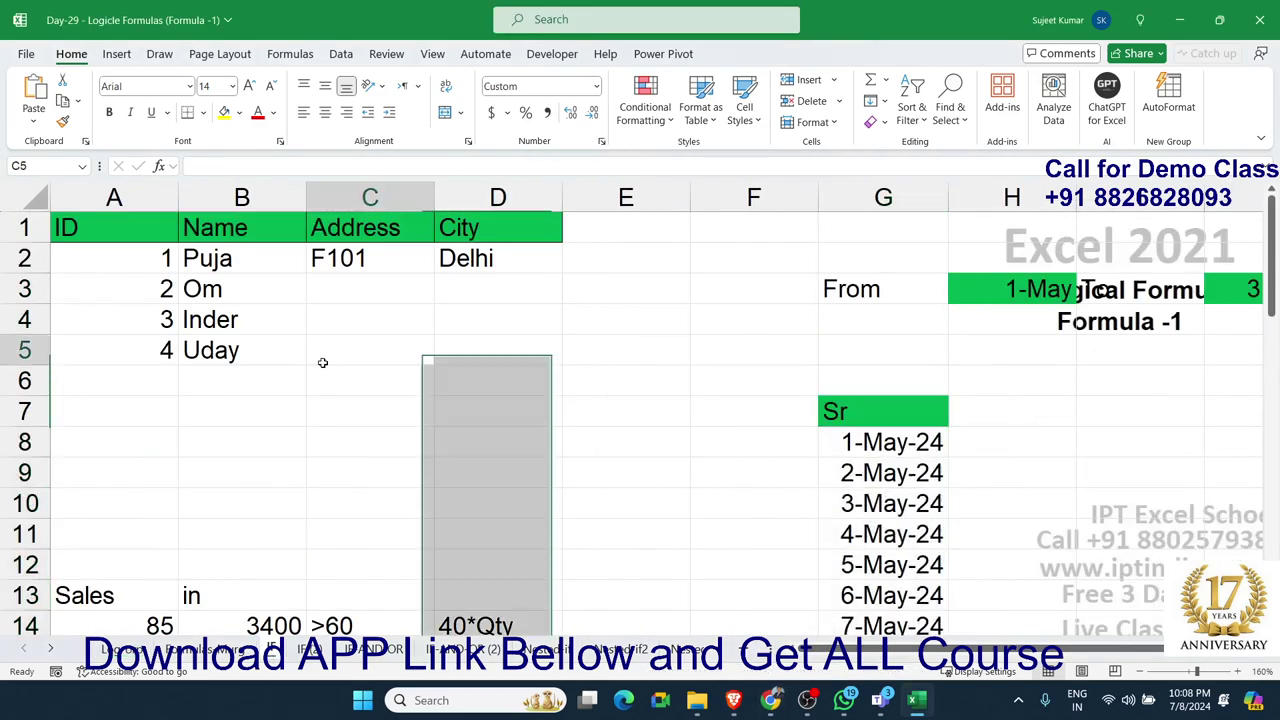
left_click(160, 348)
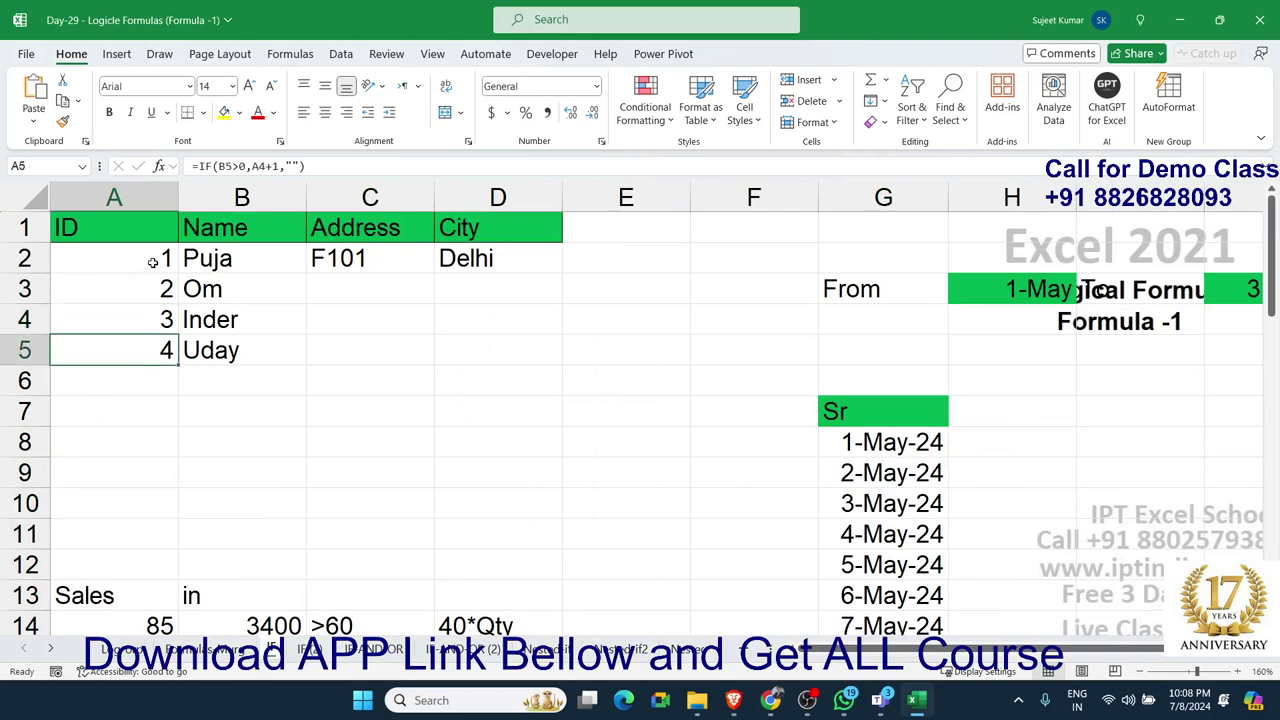
left_click_drag(152, 285, 307, 376)
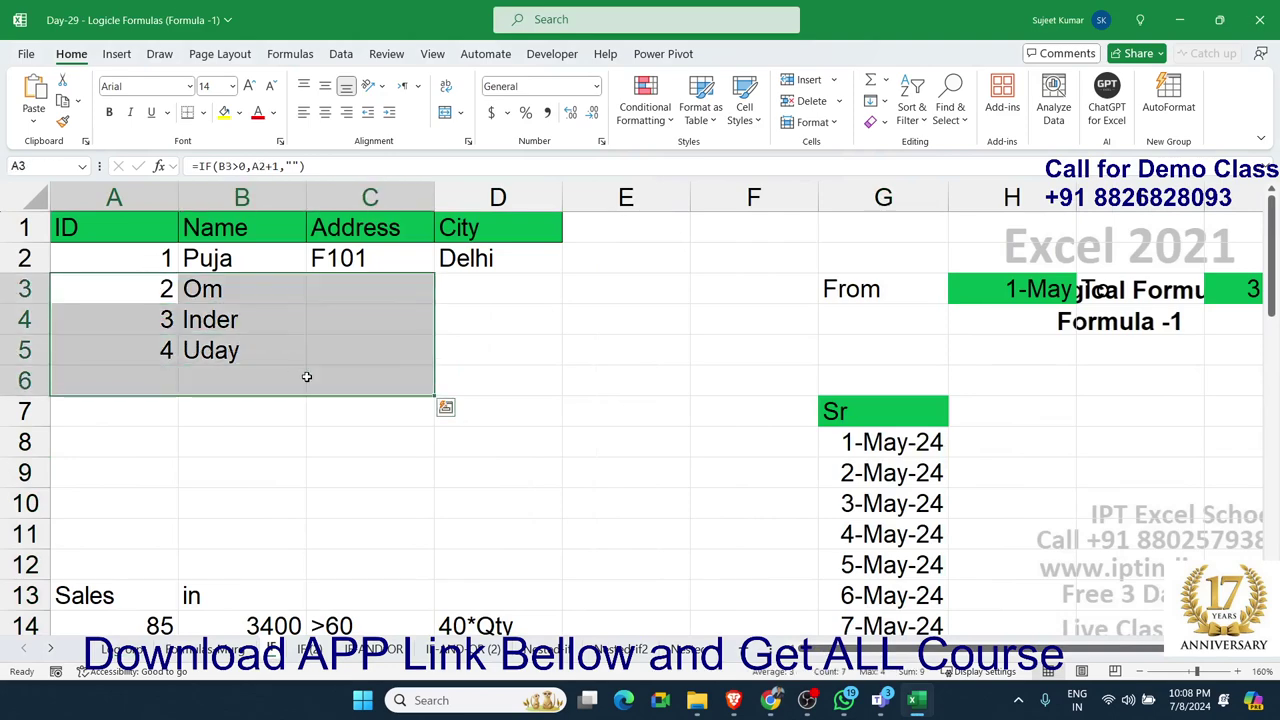
key("Delete")
- Enter =IF(B3>0,A2+1,"") in A3 so the ID stays blank until a name is entered
left_click(203, 289)
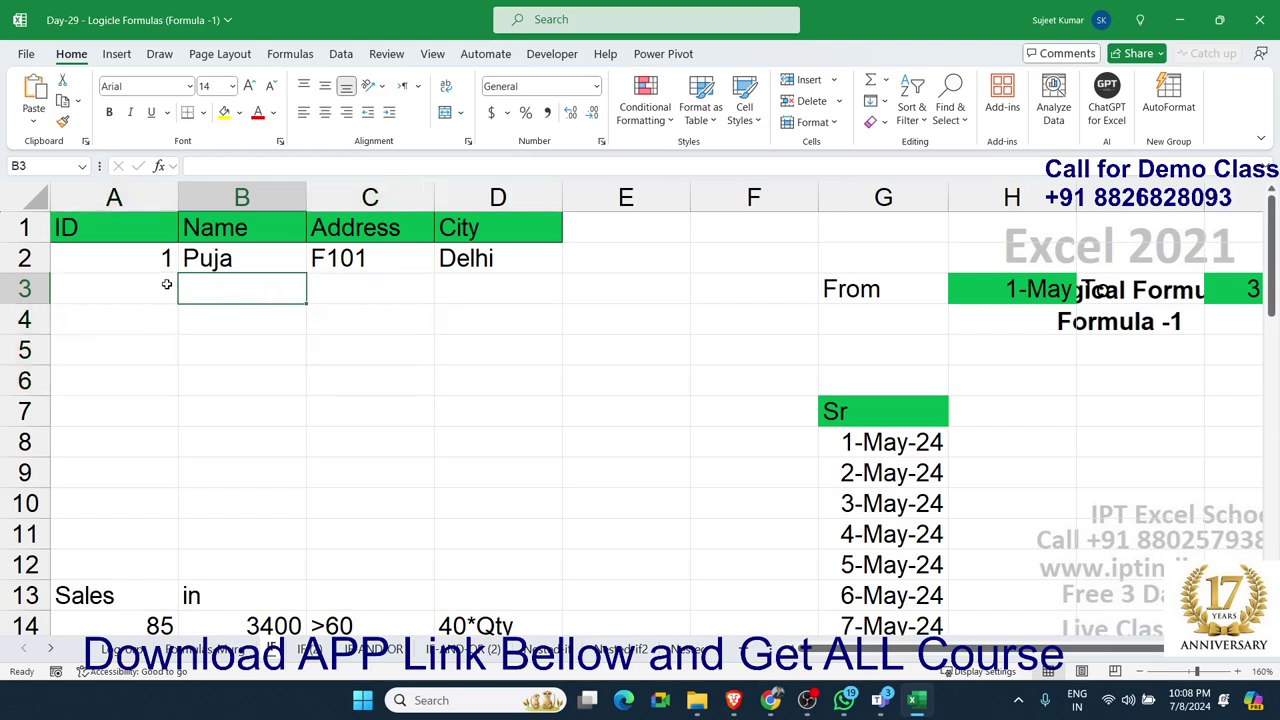
left_click(166, 285)
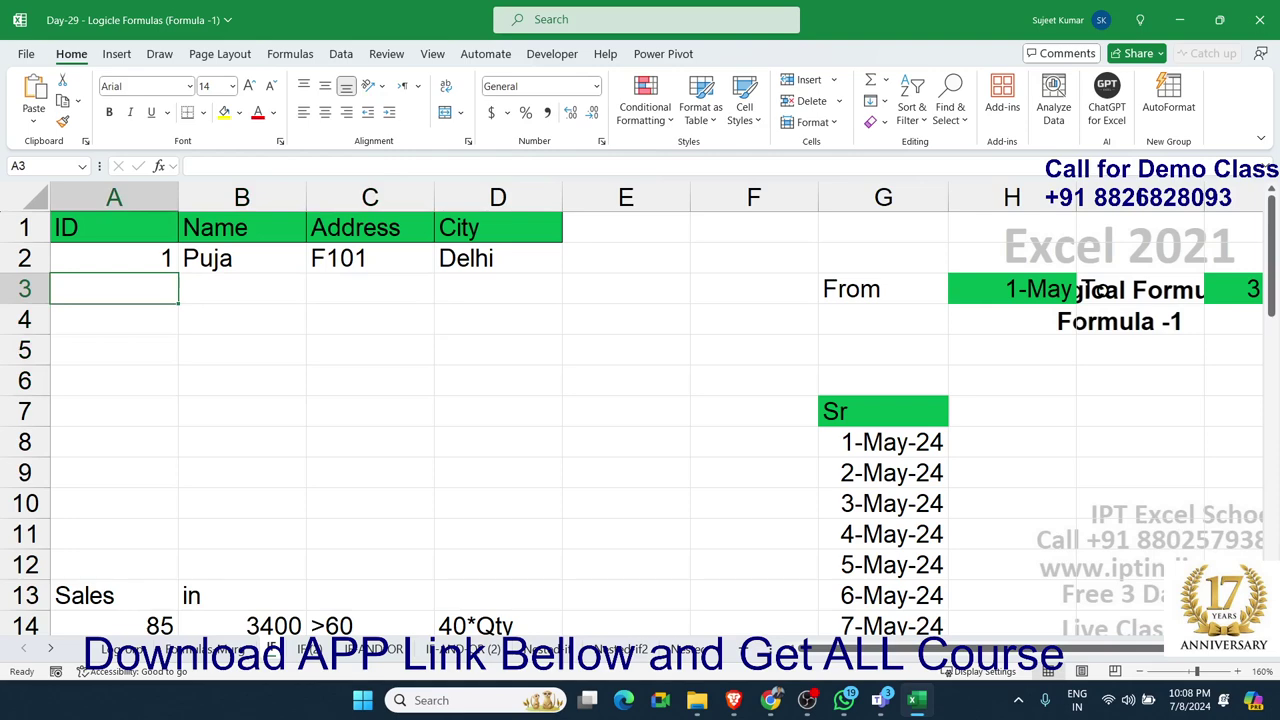
left_click(770, 700)
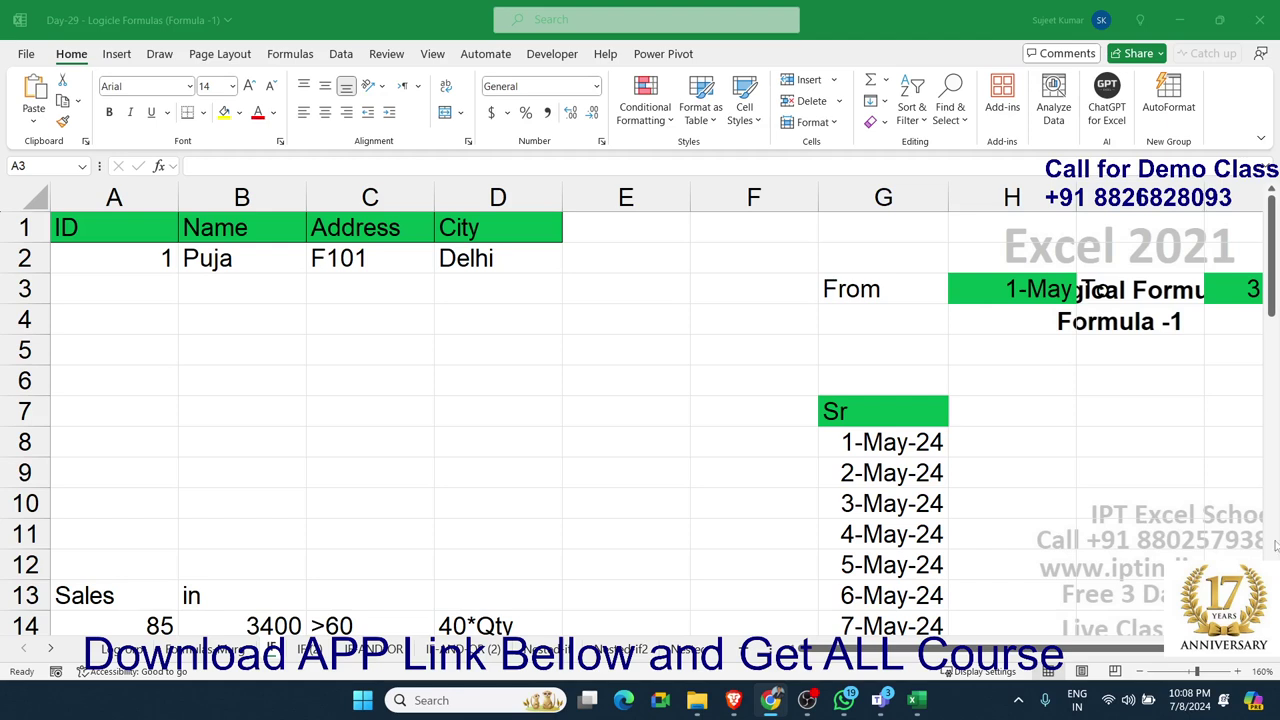
left_click(163, 300)
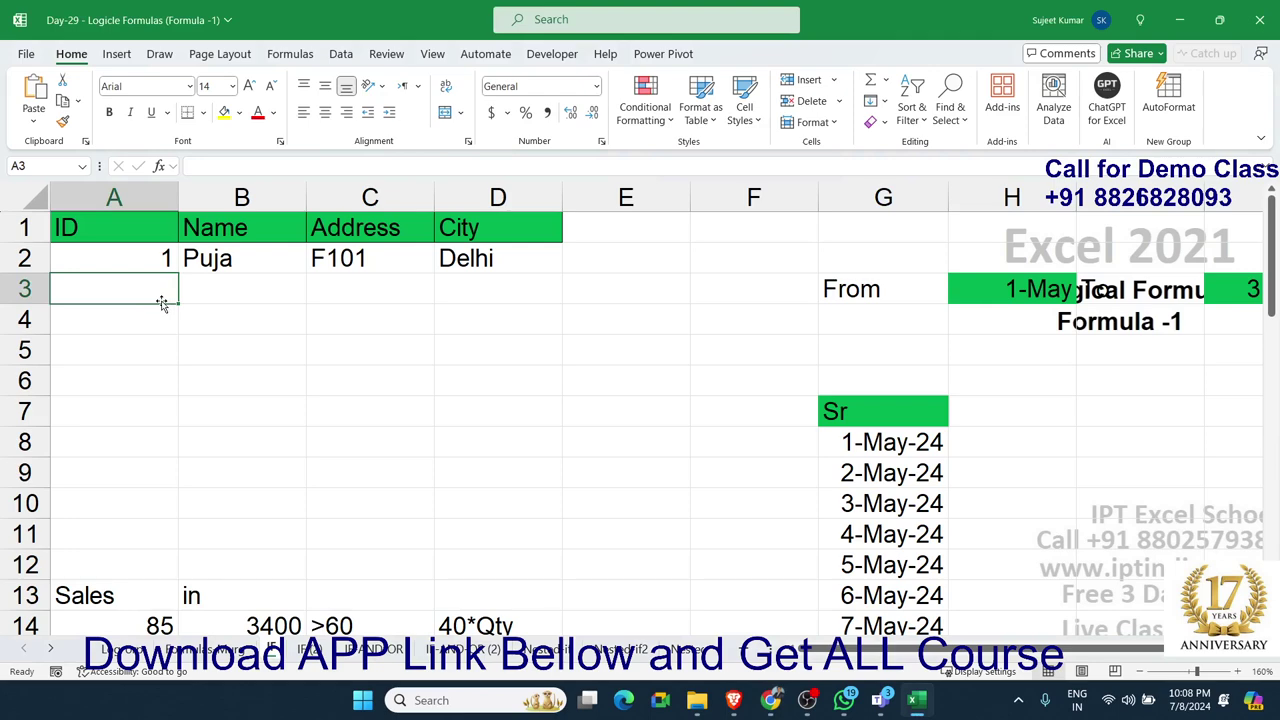
type("=if")
key("Tab")
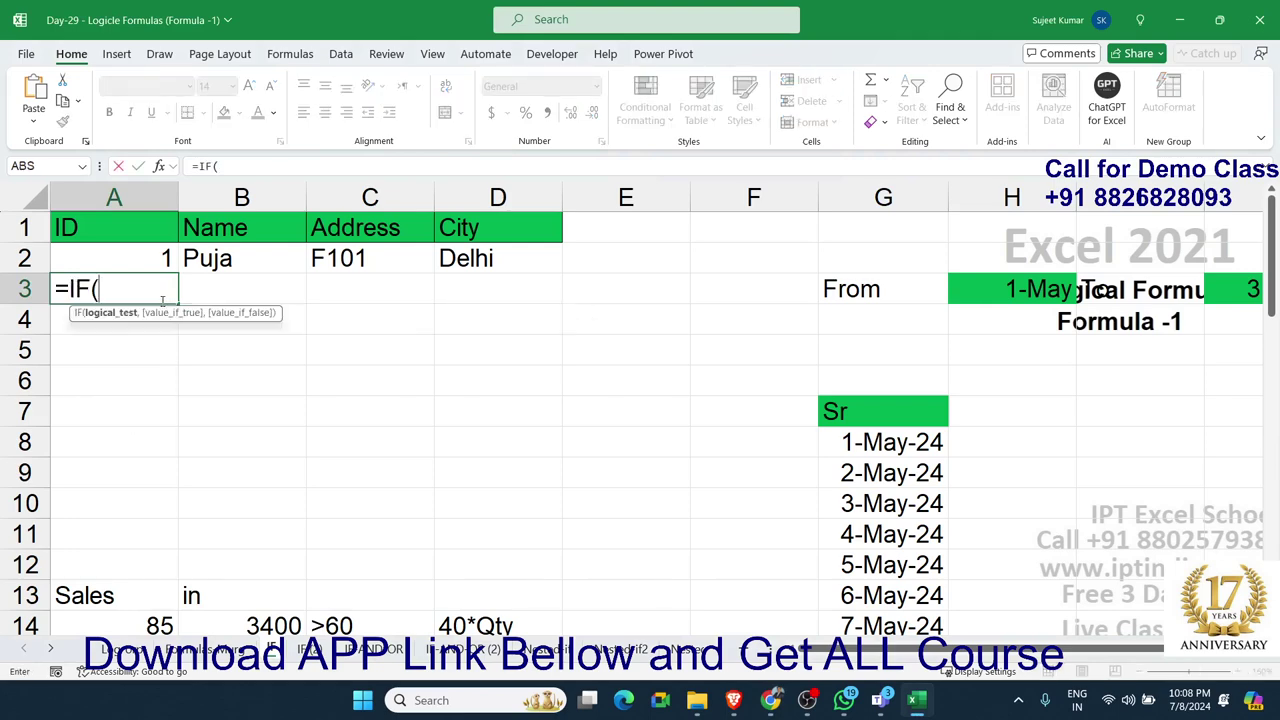
key("Right")
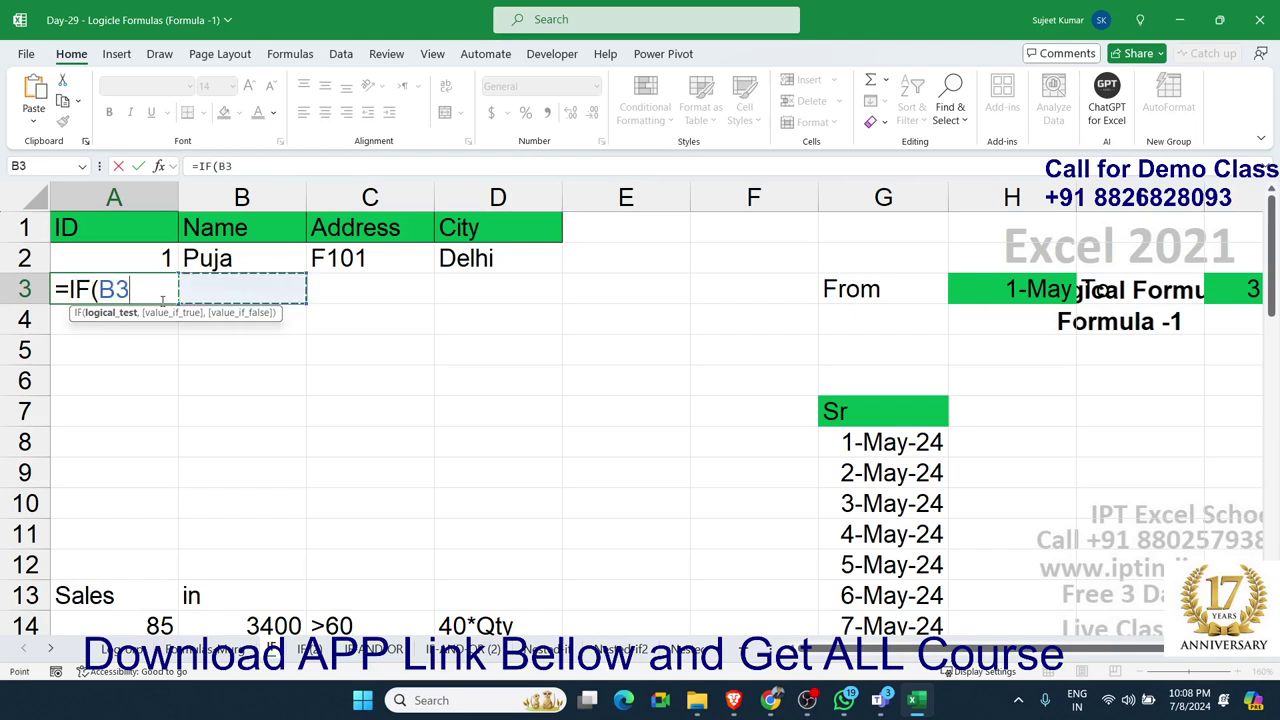
type(">")
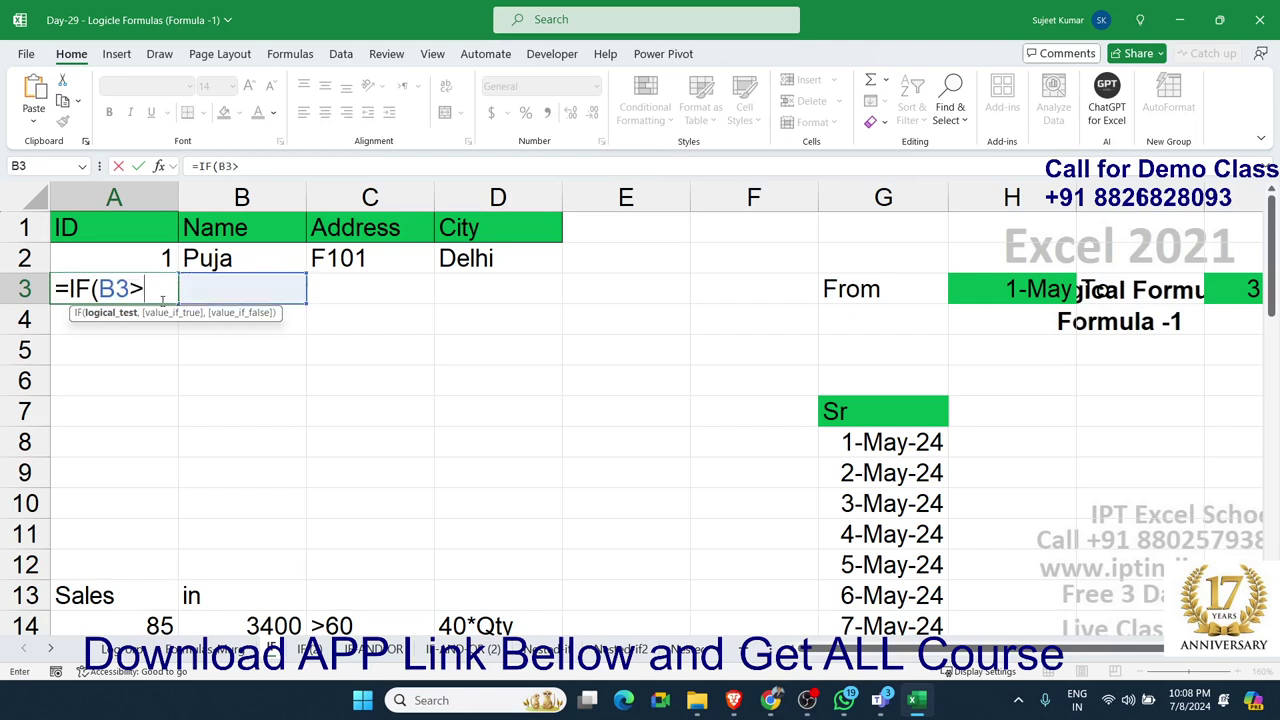
type("0")
type(",")
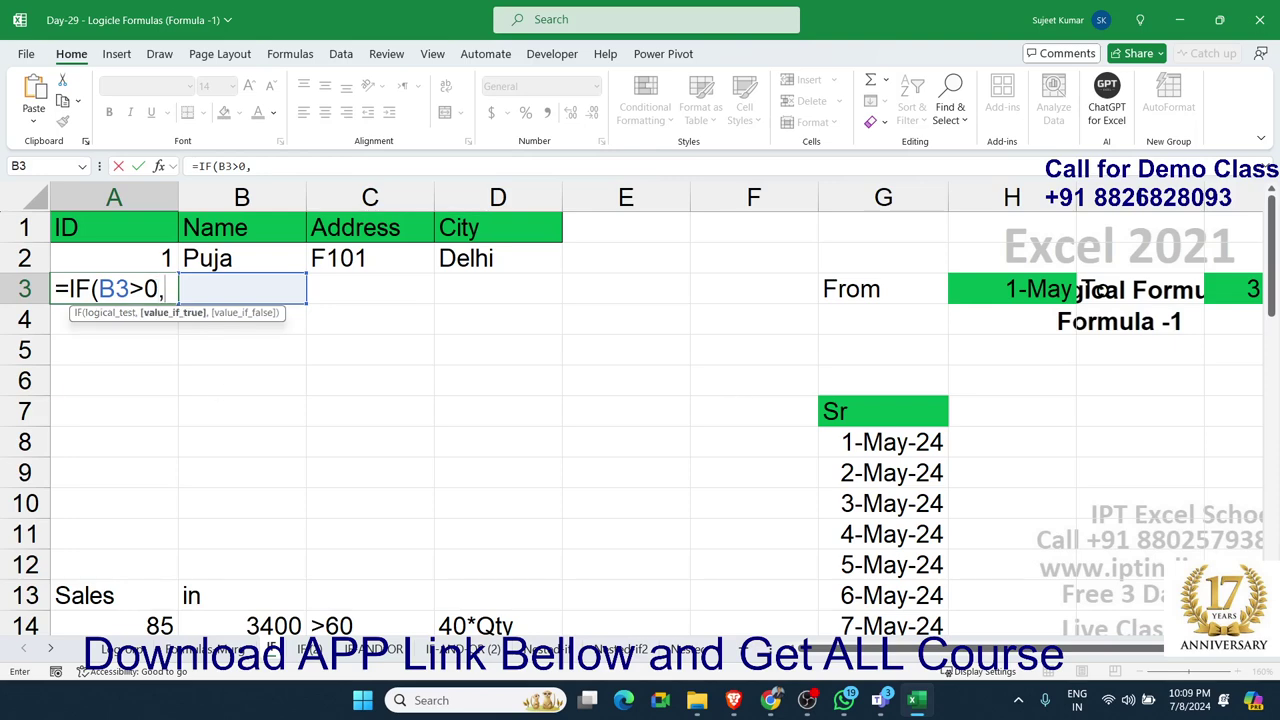
type("A2+1")
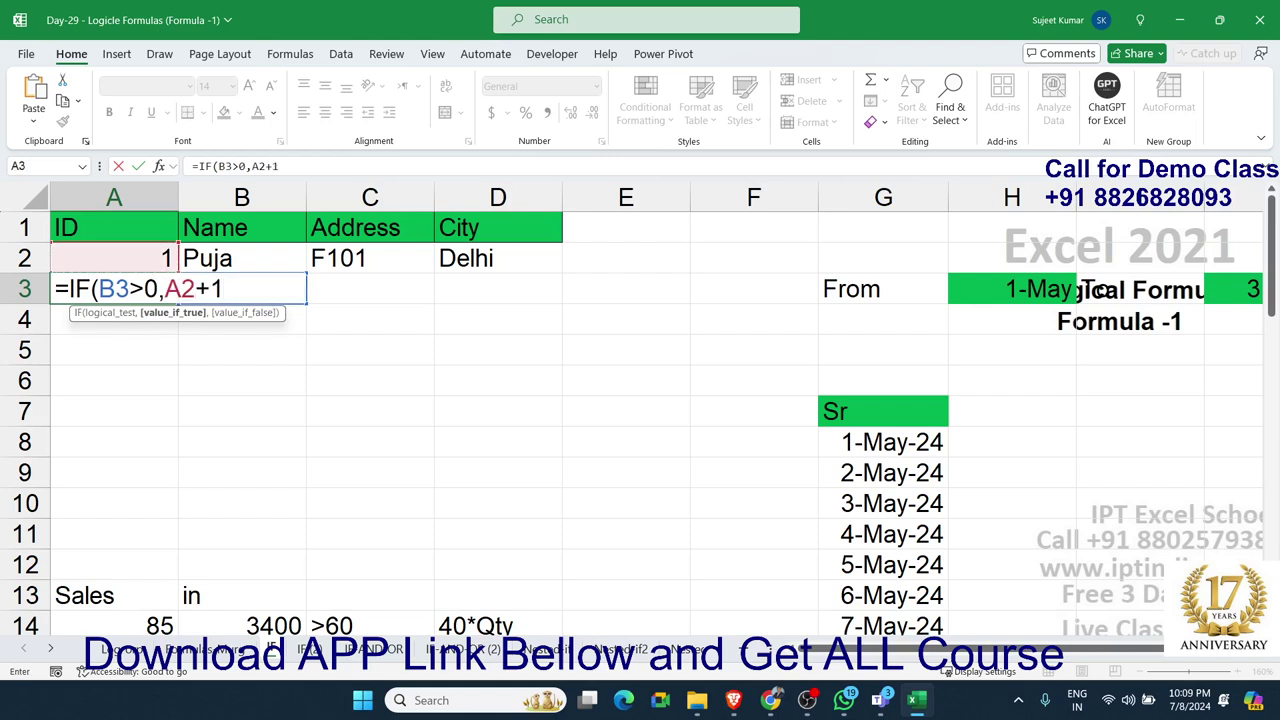
type(",\"\"")
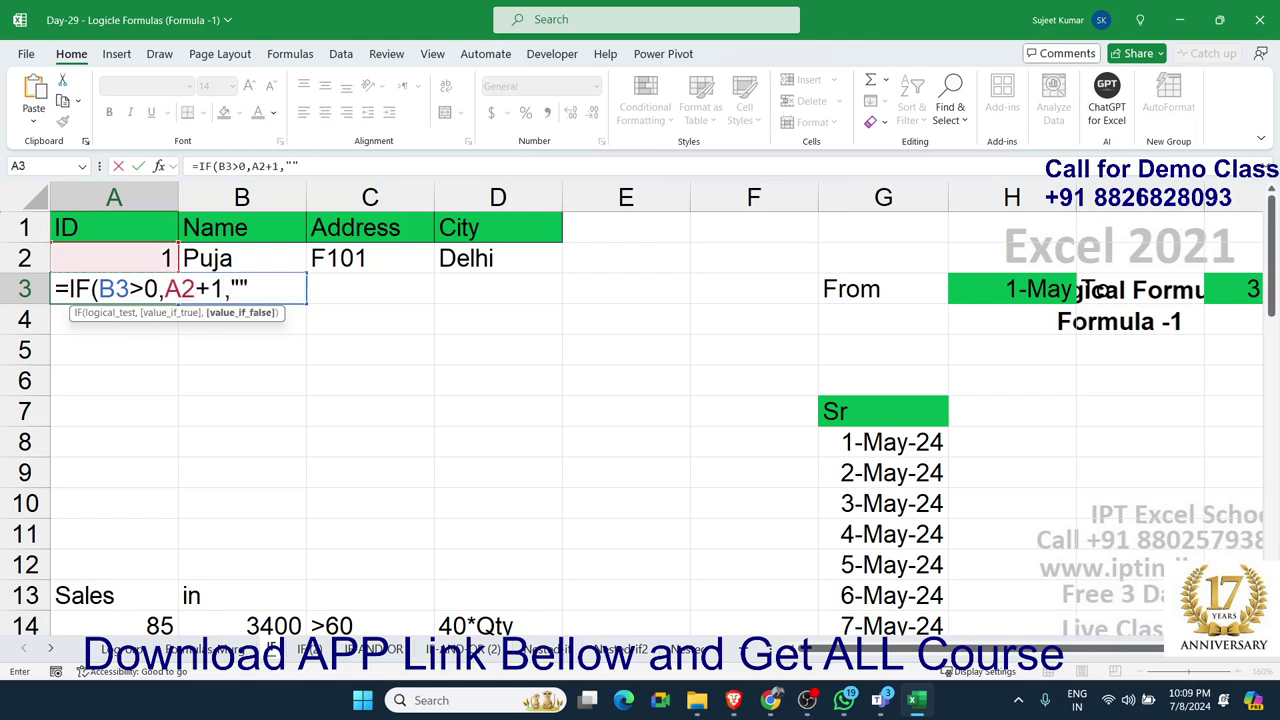
key("Return")
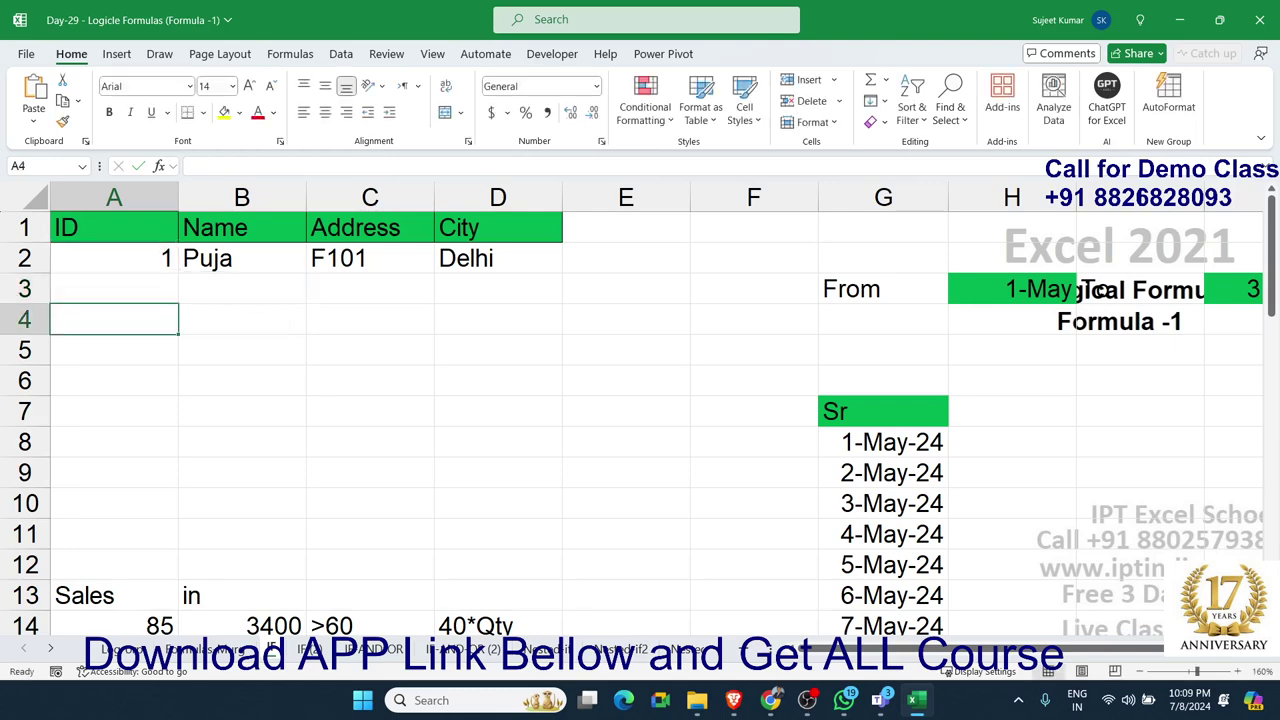
- Fill the ID formula down to A6 and enter four names in B3:B6, producing IDs 2 to 5
left_click(114, 288)
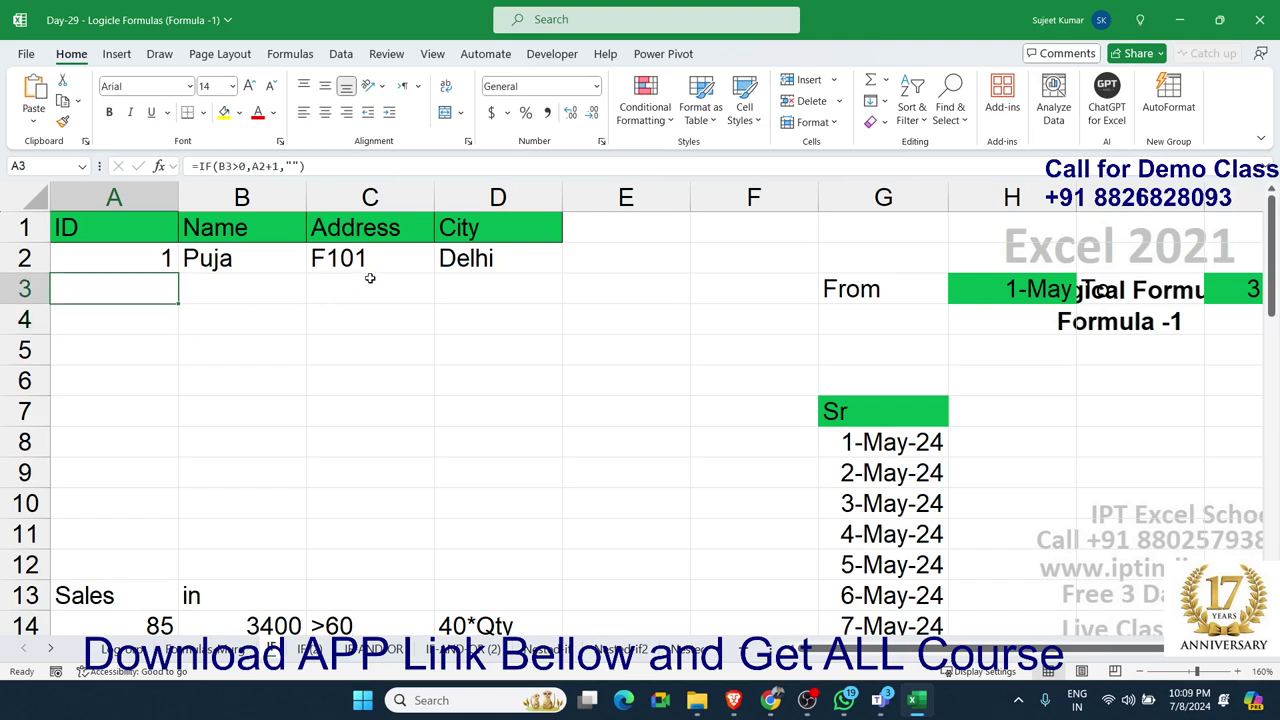
left_click_drag(179, 303, 179, 394)
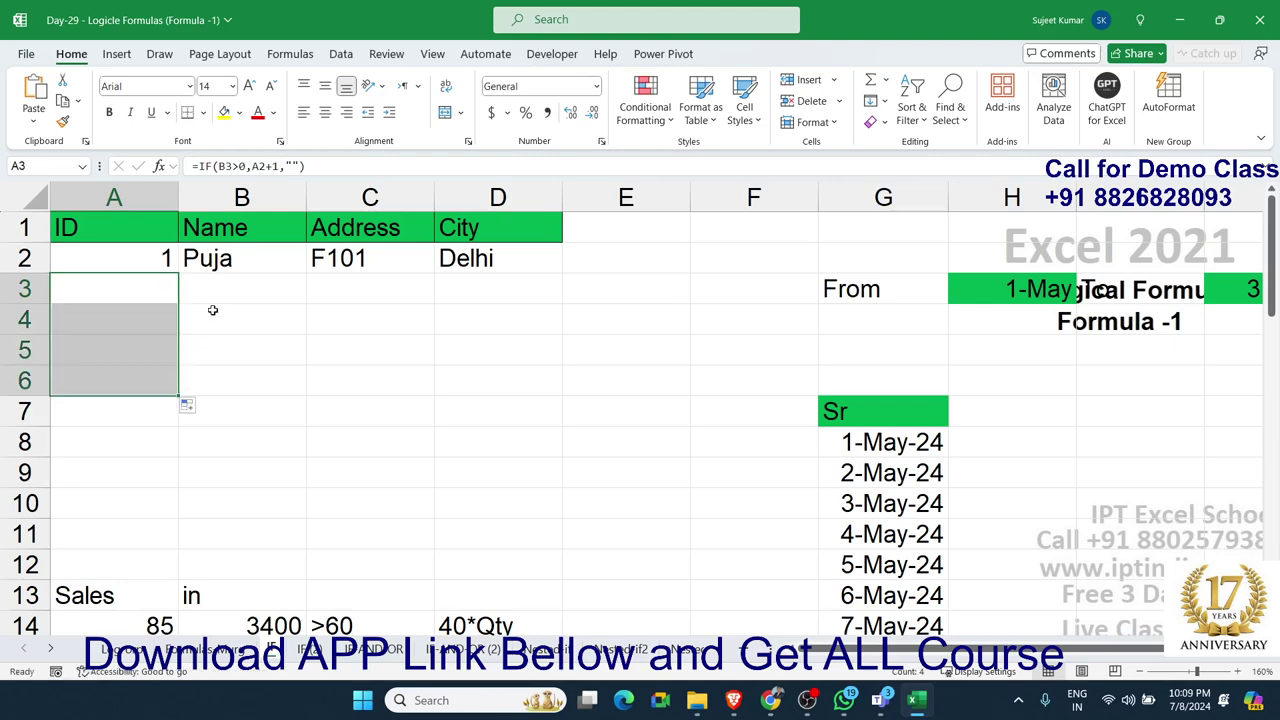
left_click(216, 304)
type("Om")
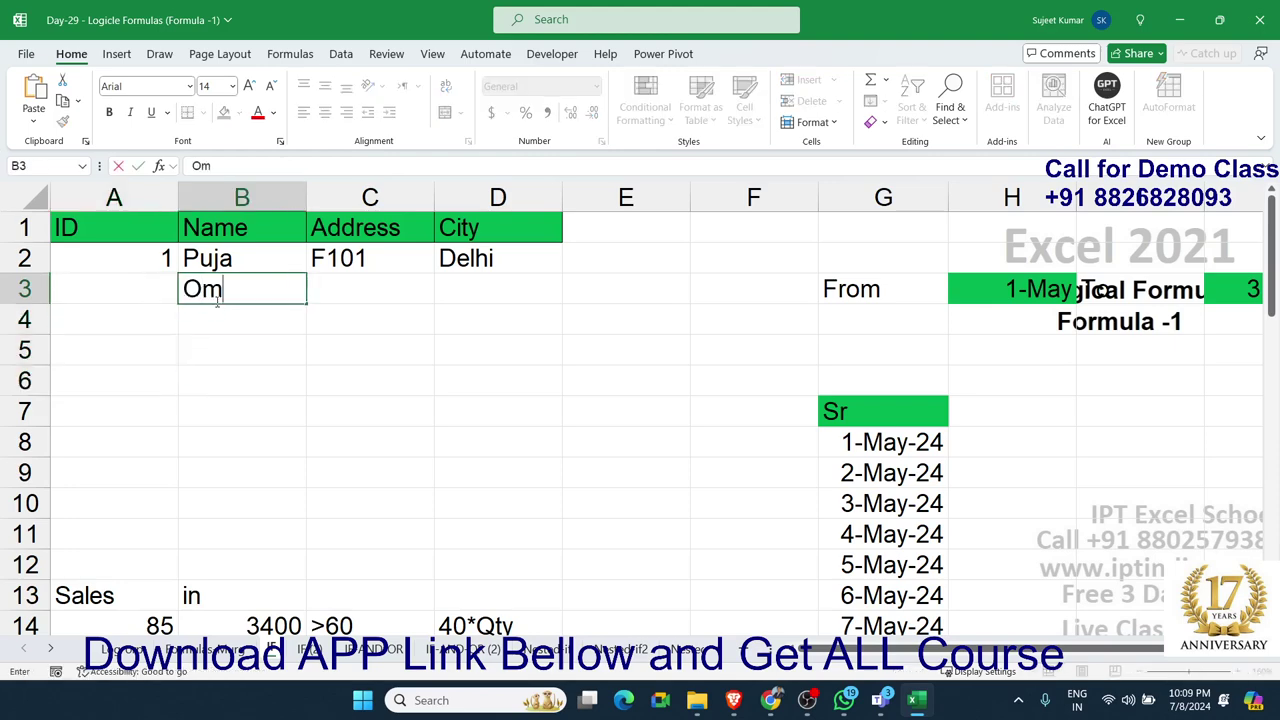
key("Return")
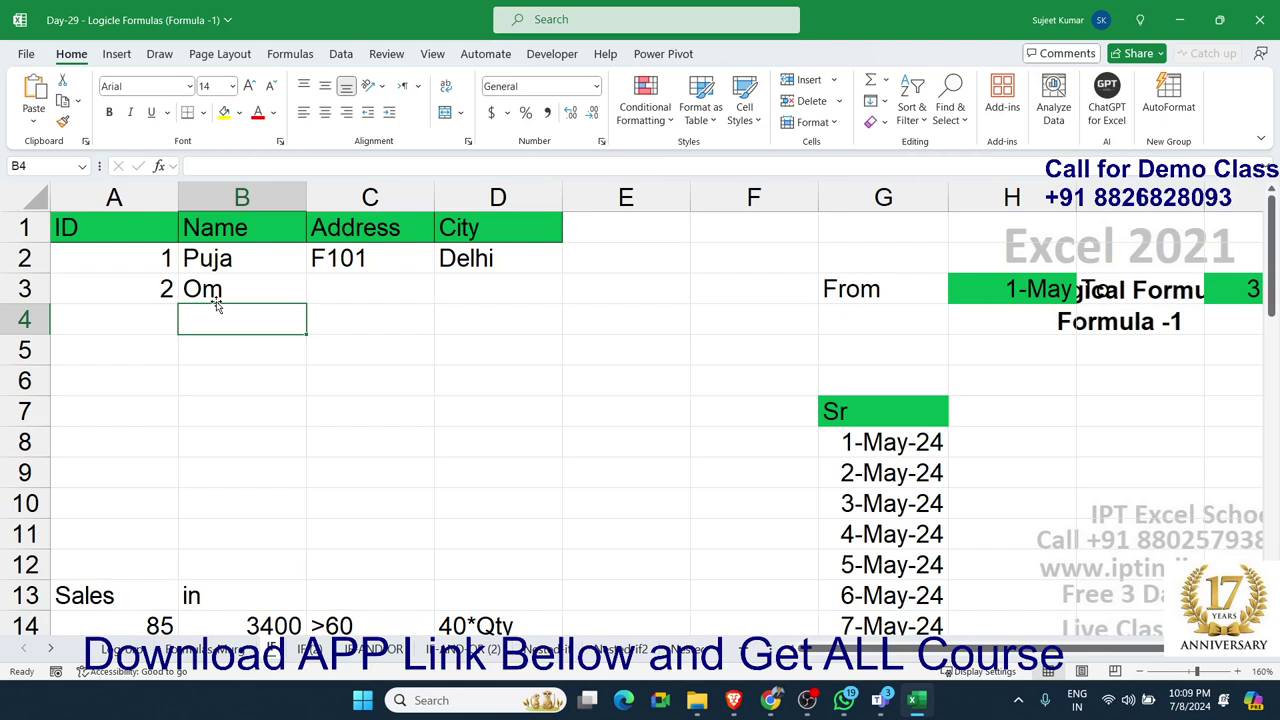
type("Inder")
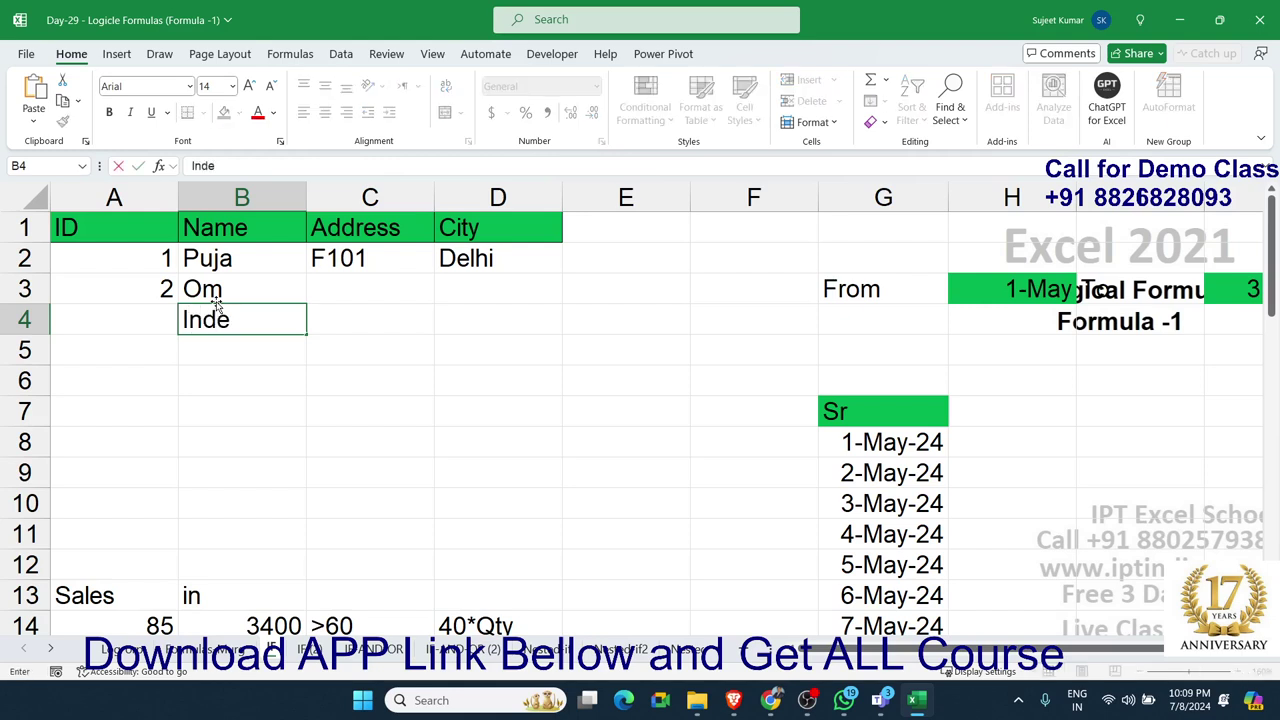
key("Return")
type("U")
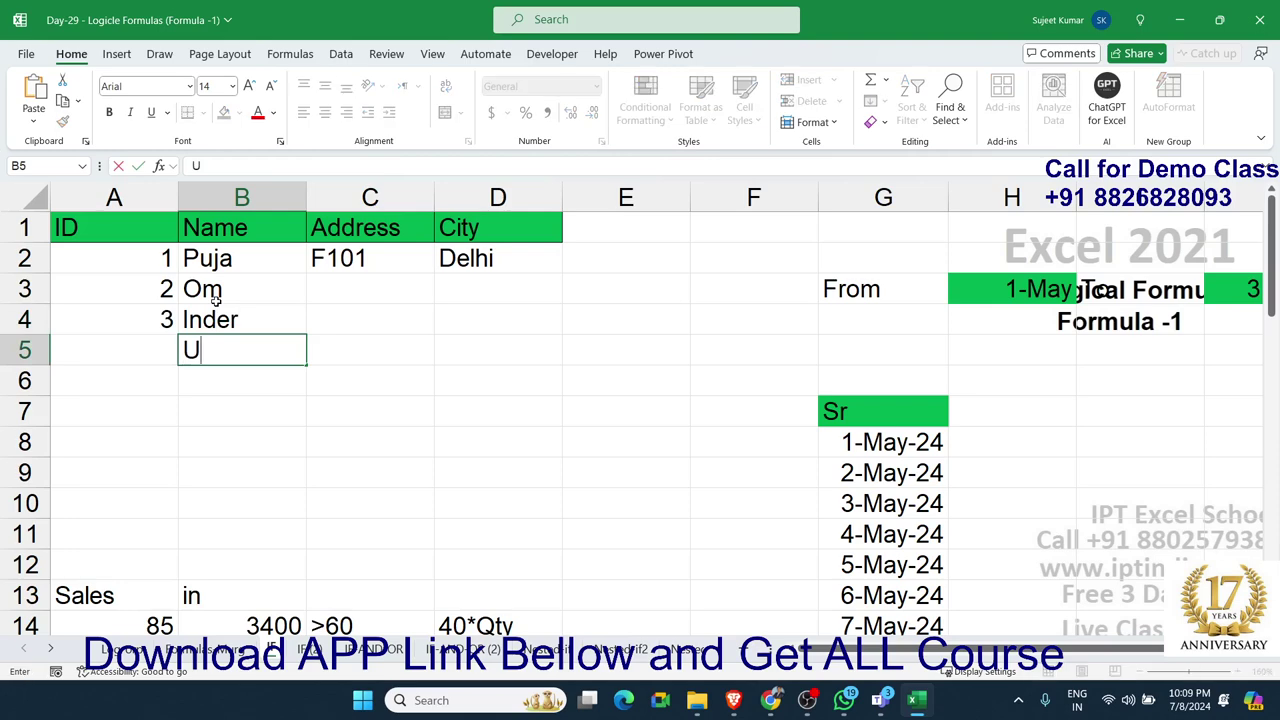
type("day")
key("Return")
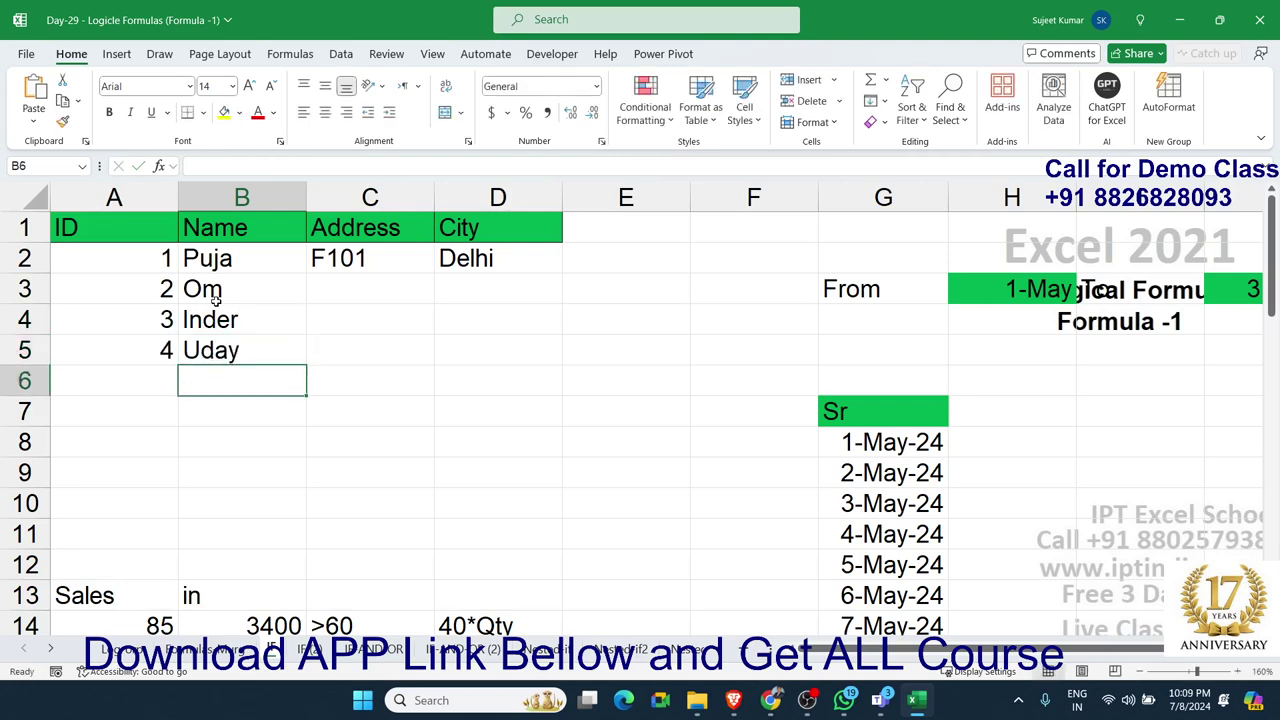
type("Om")
key("Return")
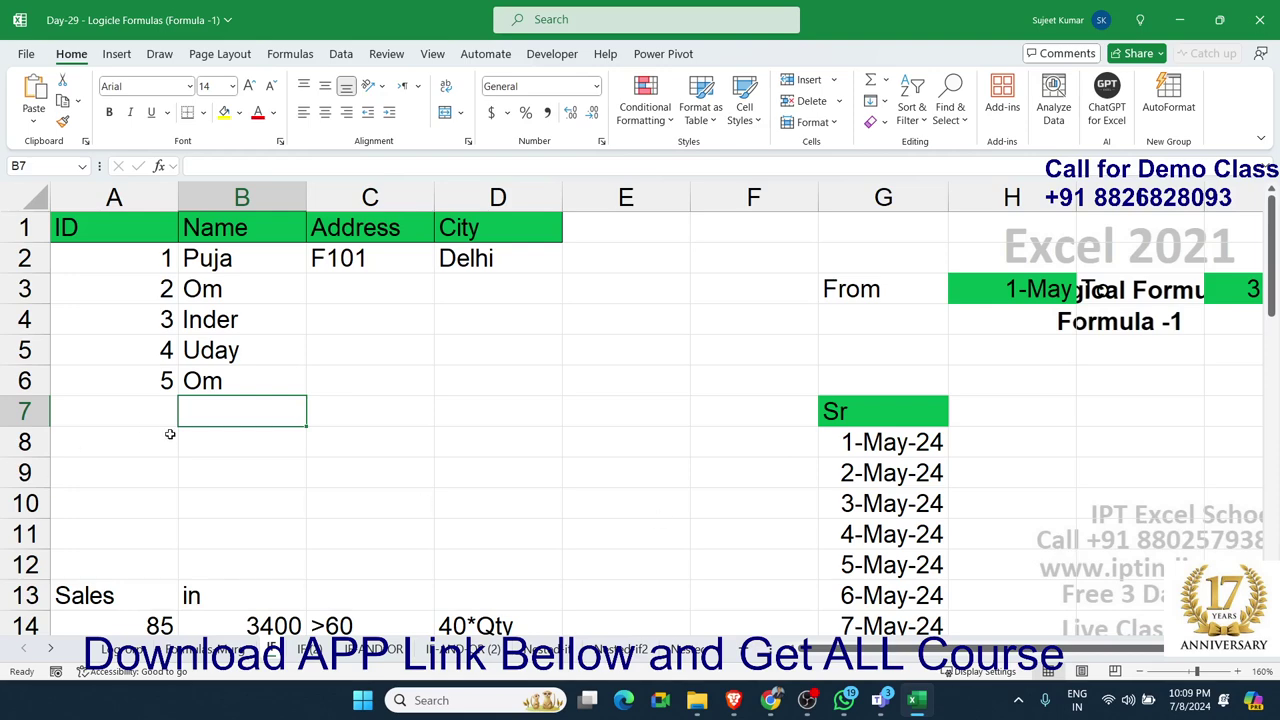
- Enter a name in B8 below the table
left_click(200, 437)
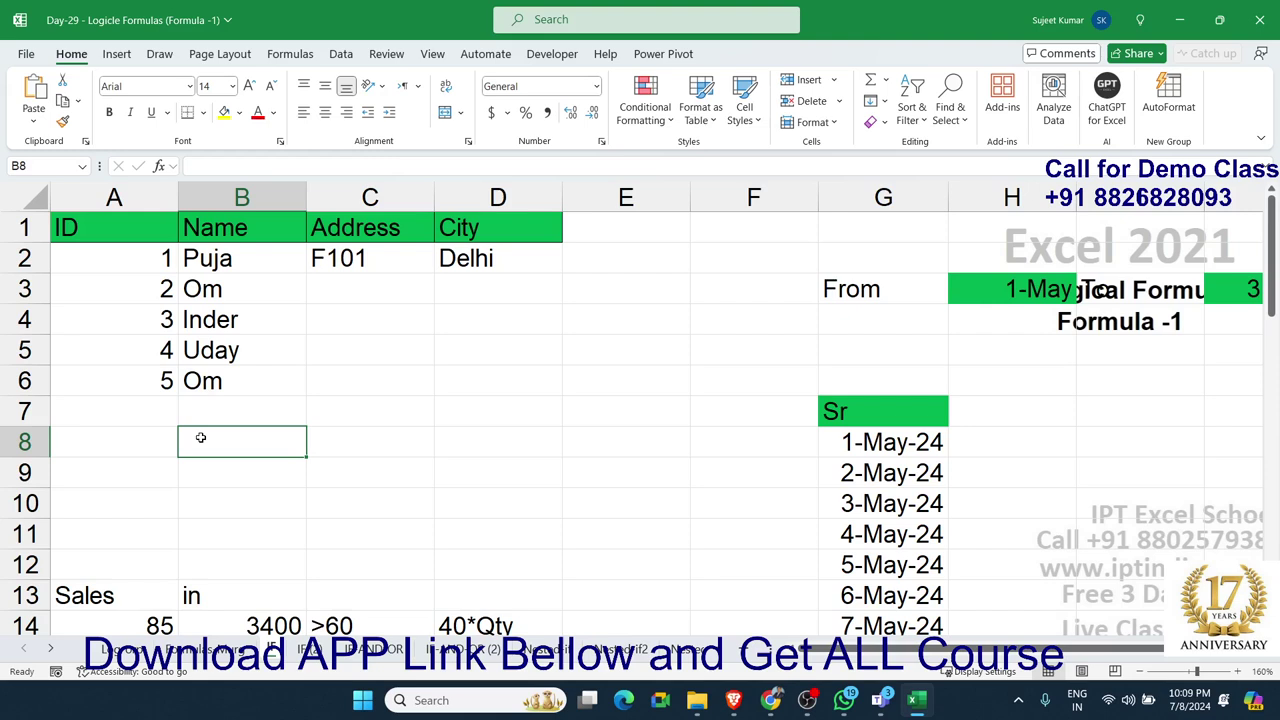
type("om")
key("Return")
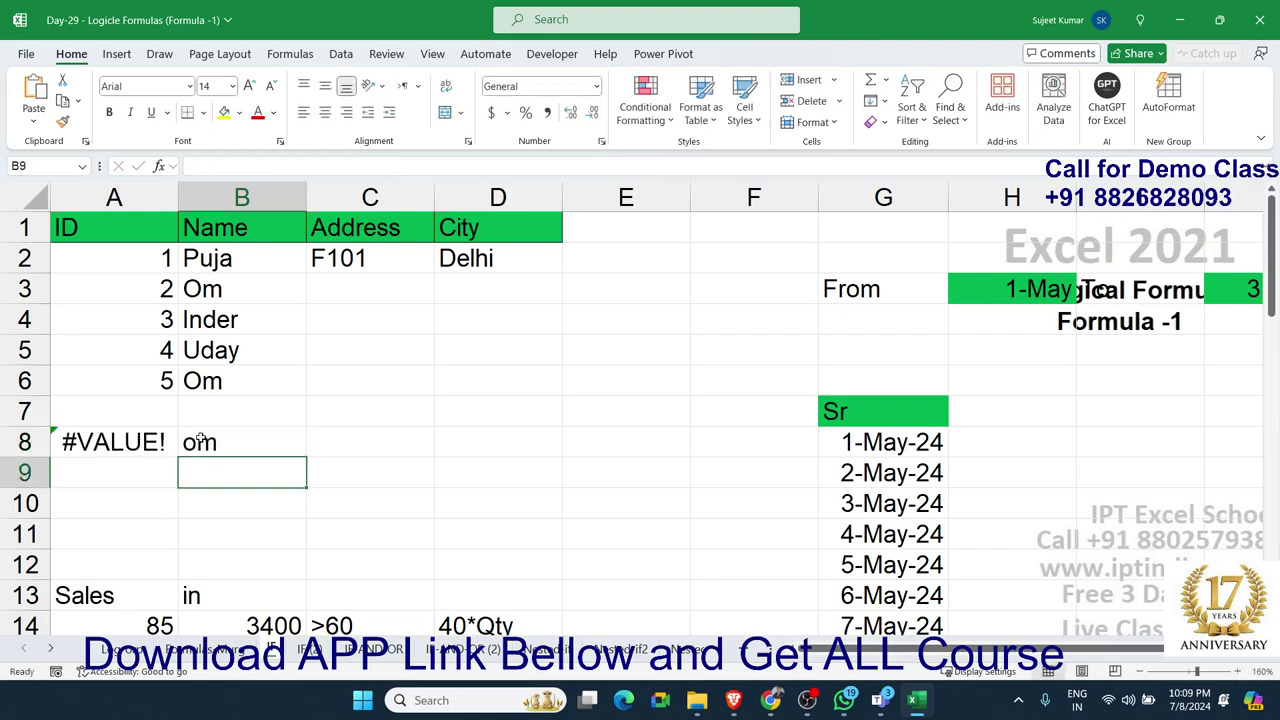
- Inspect A8's =IF(B8>0,A7+1,"") formula, which gives #VALUE! from blank A7, and keep it unchanged
left_click(126, 456)
double_click(126, 450)
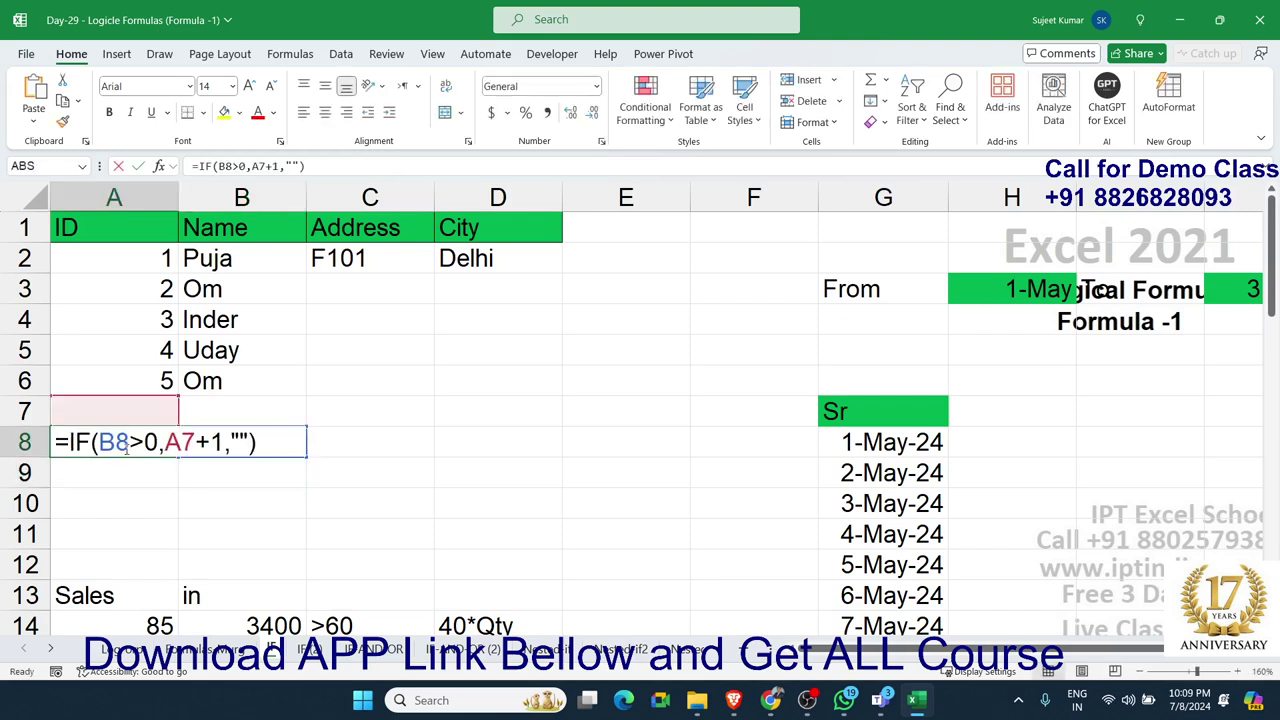
double_click(120, 443)
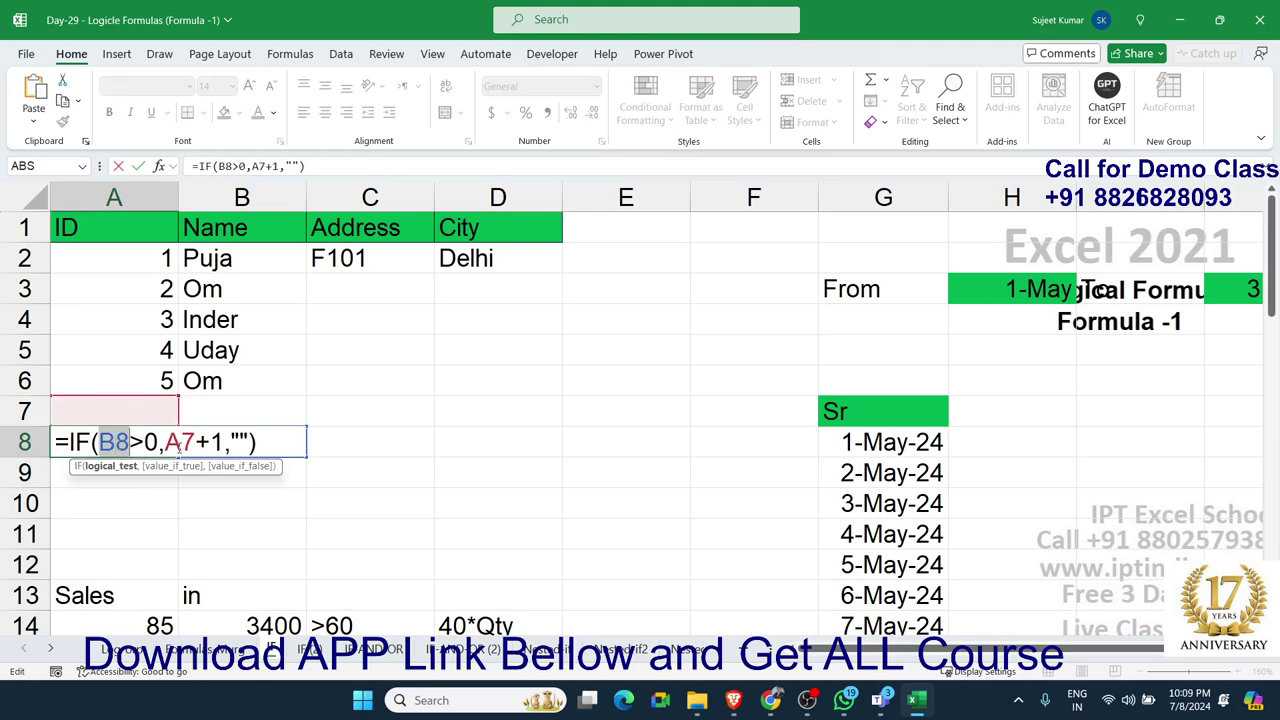
double_click(179, 443)
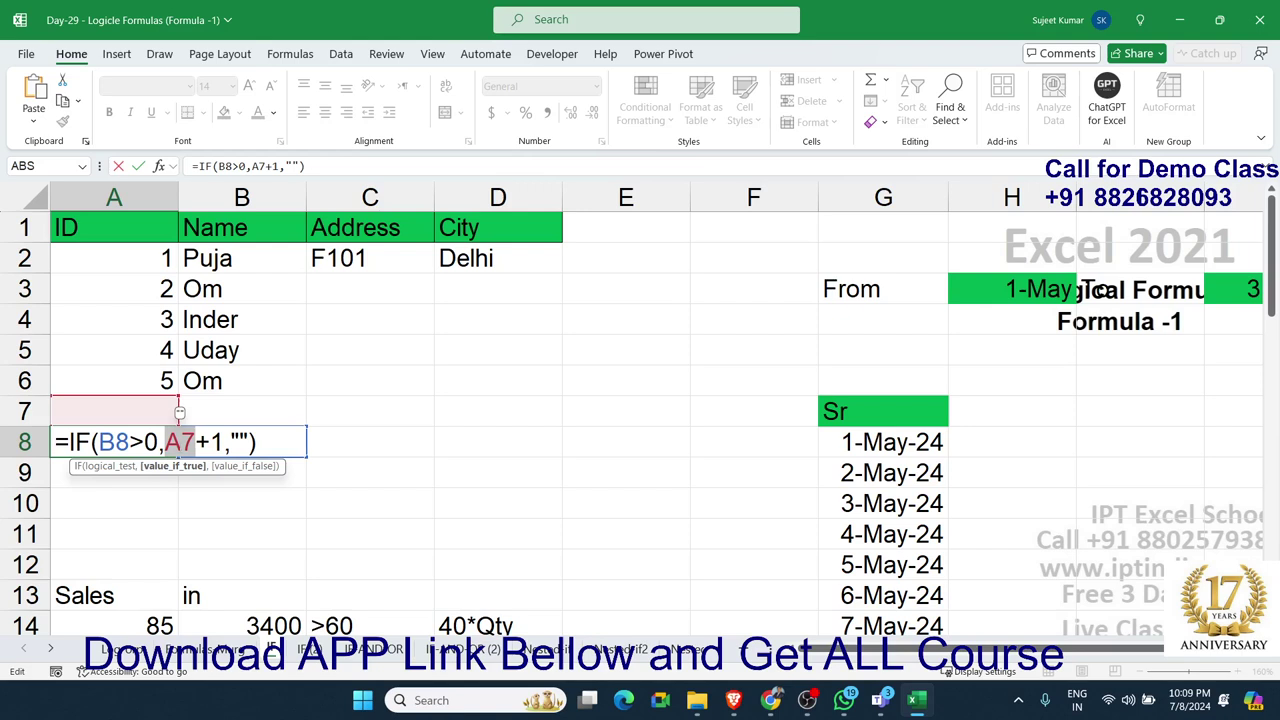
left_click_drag(222, 442, 166, 442)
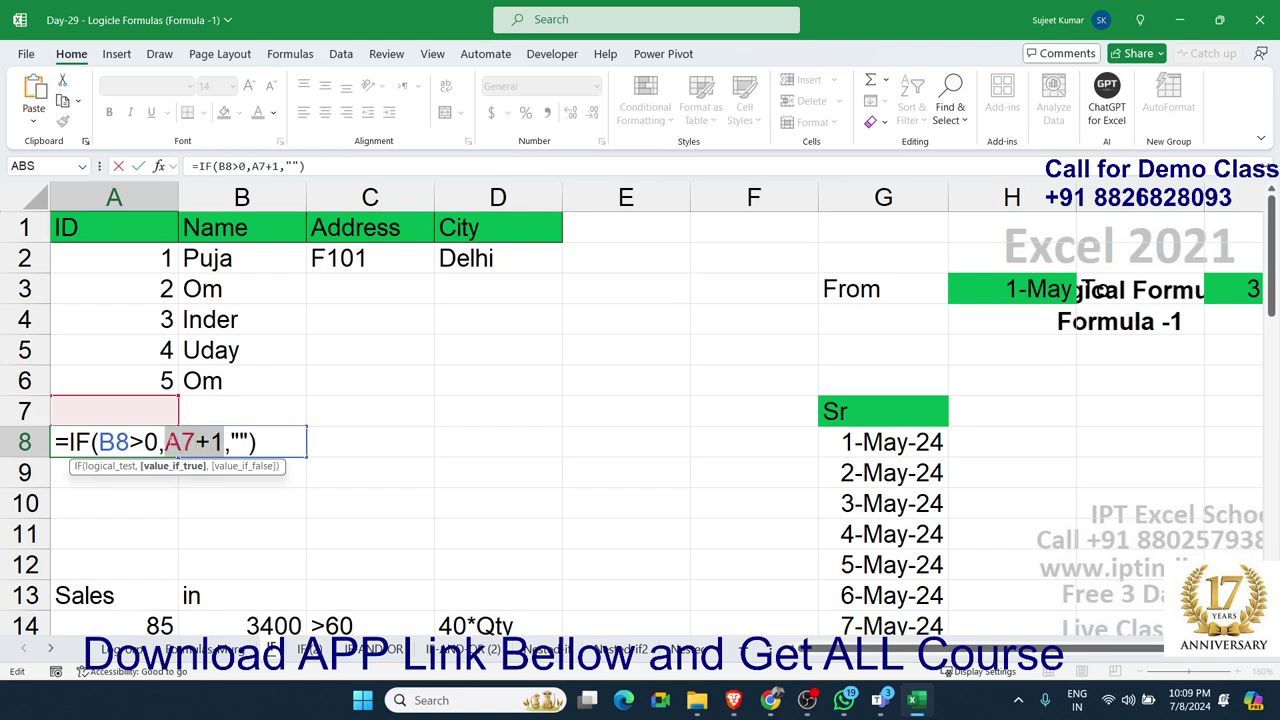
double_click(243, 441)
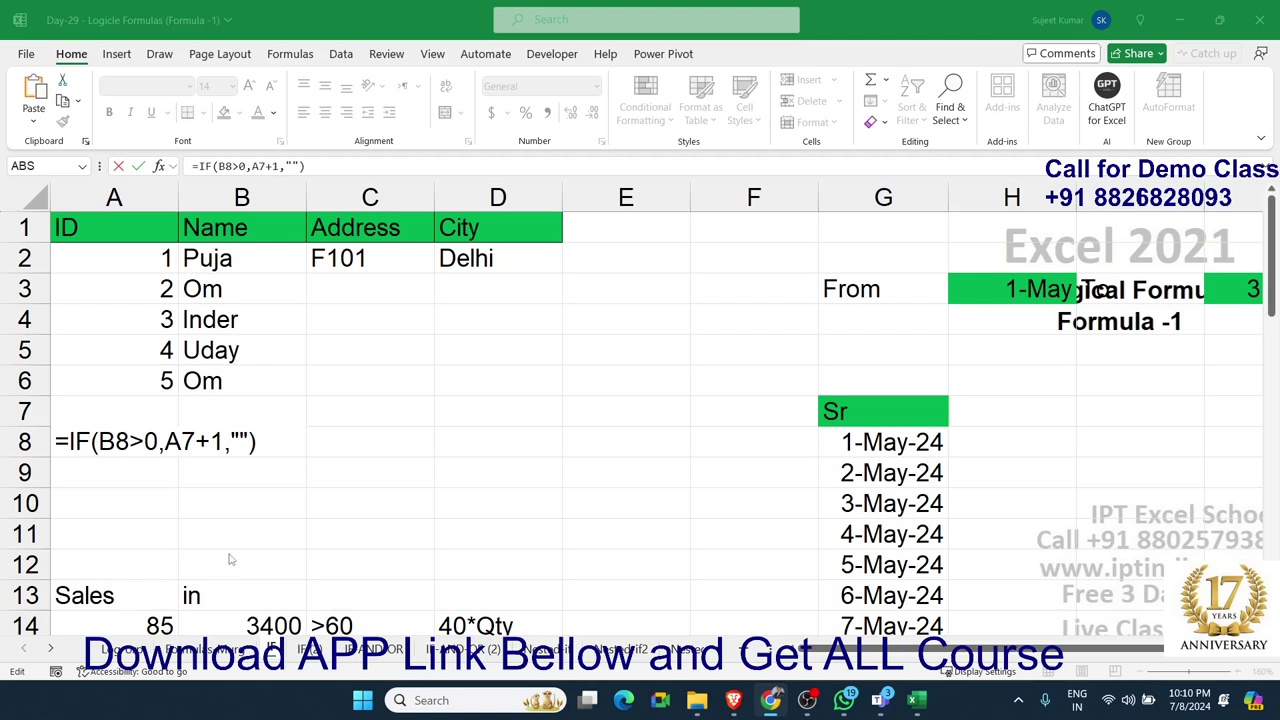
left_click(234, 444)
key("ctrl+Return")
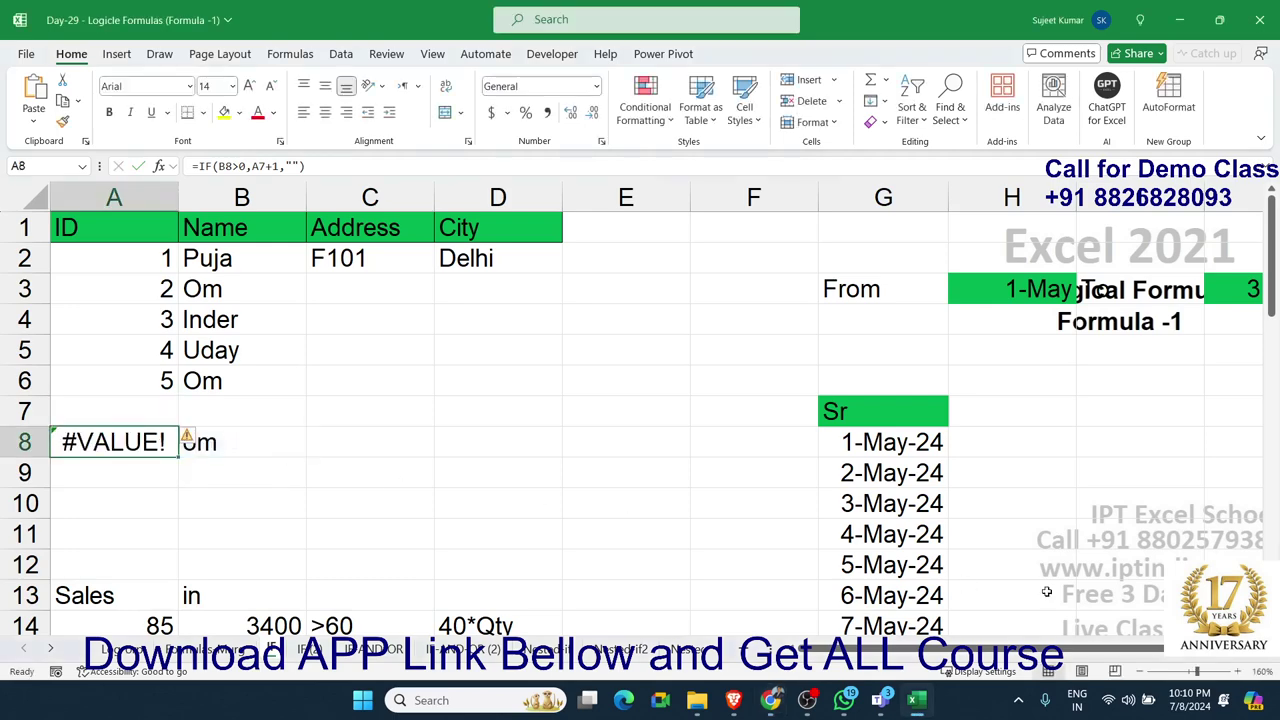
scroll(640, 420, "down", 4)
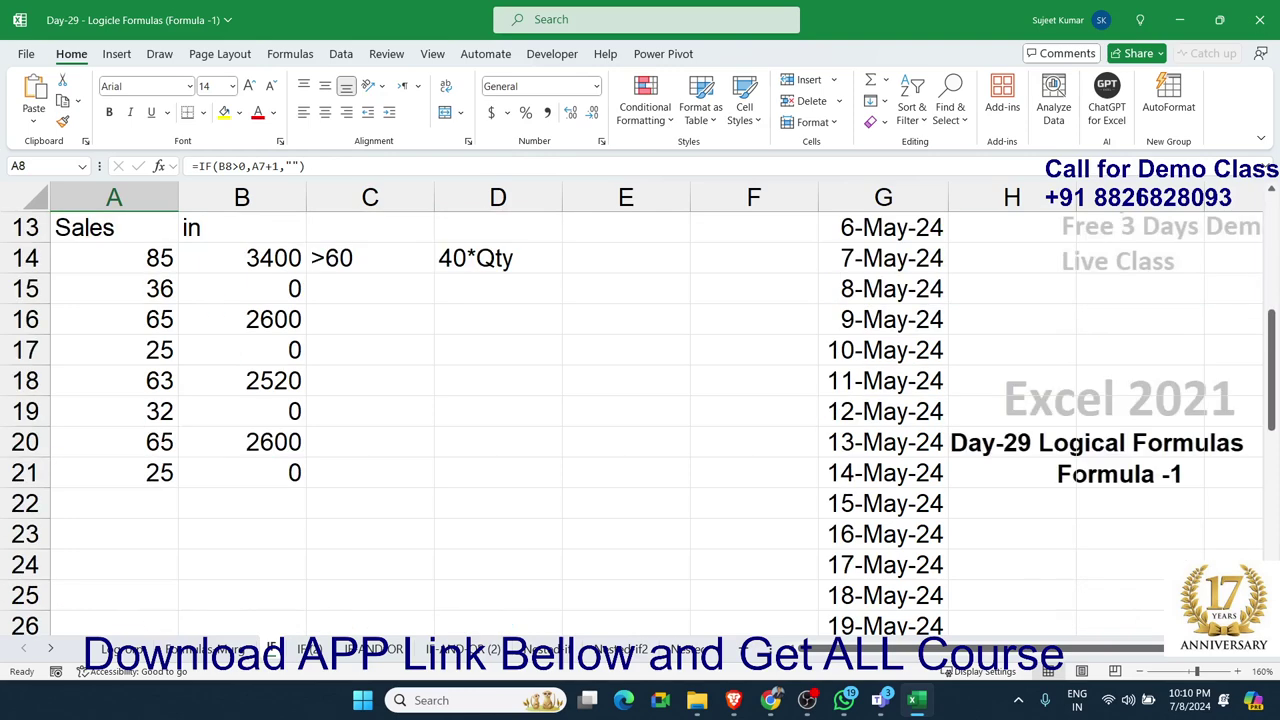
key("alt+Tab")
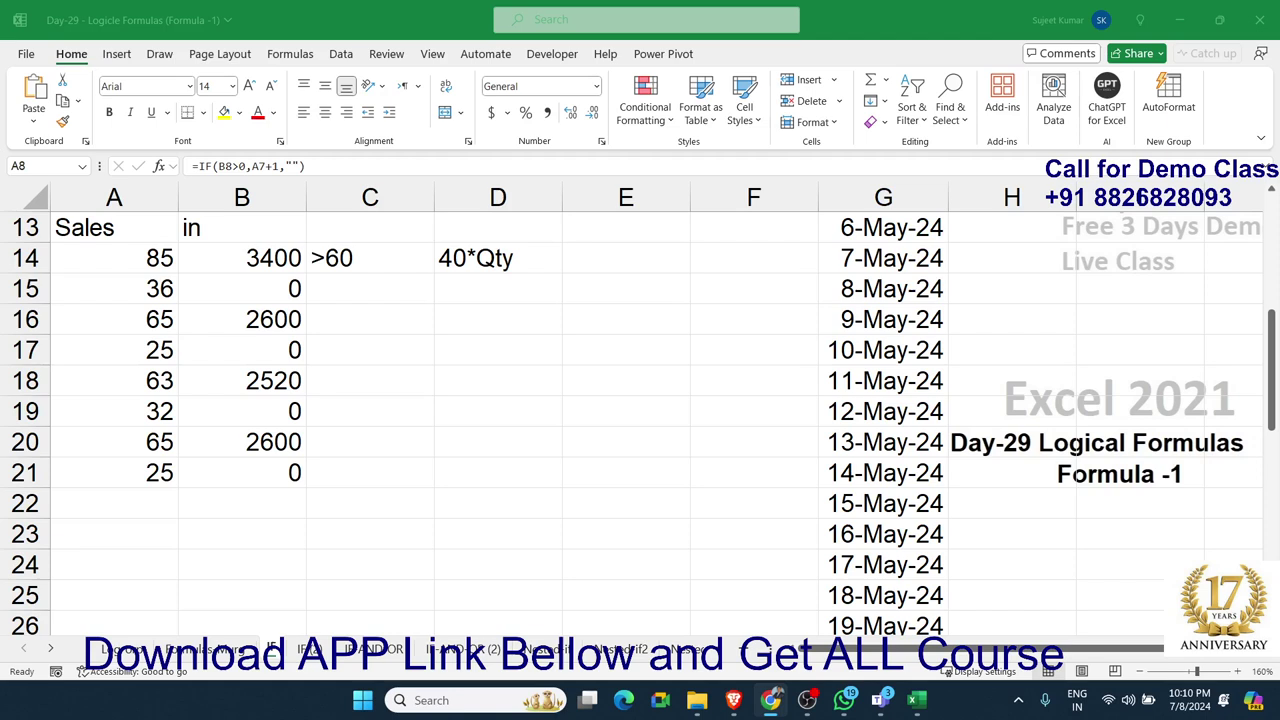
key("alt+Tab")
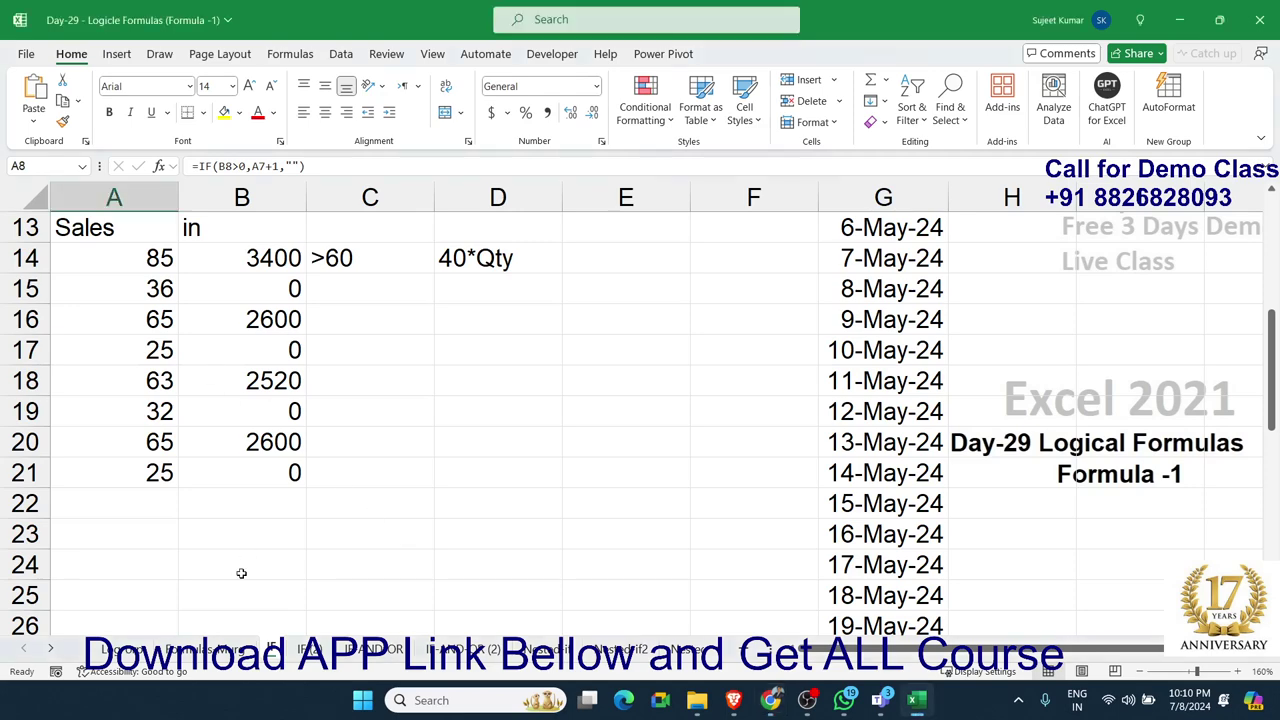
scroll(252, 525, "up", 4)
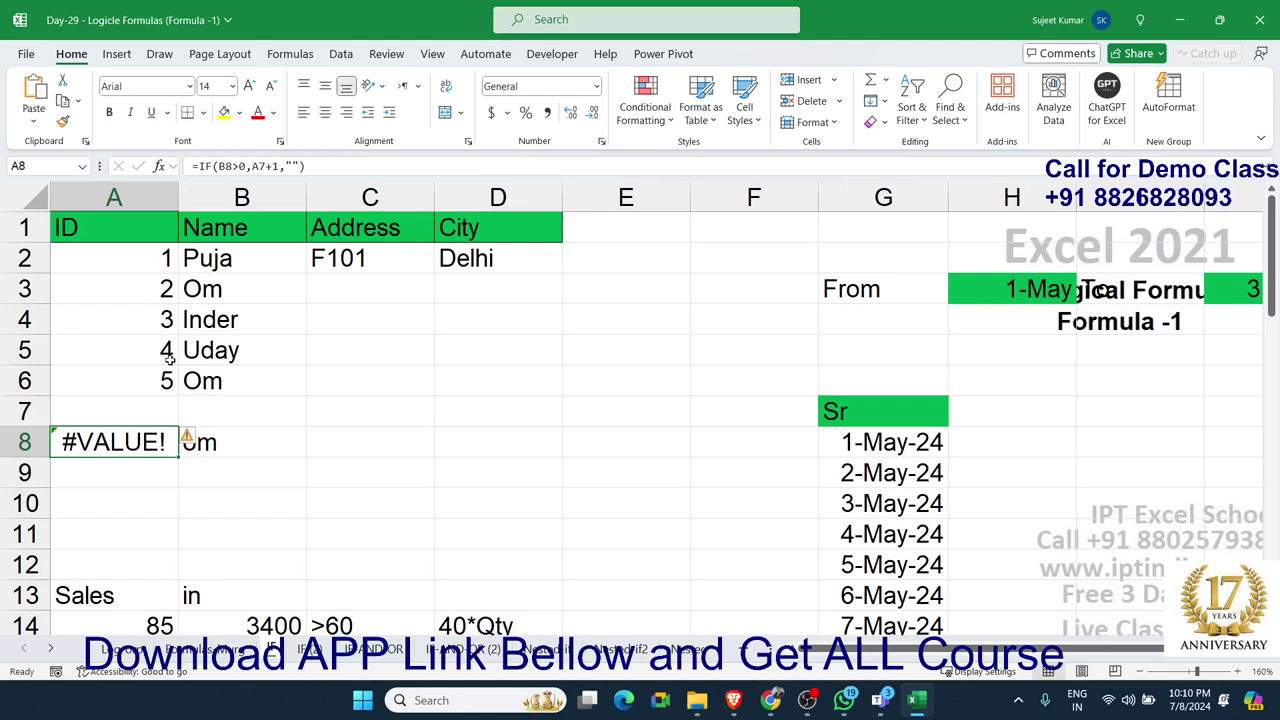
- Replace A2+1 in A3's ID formula with MAX(A2:A2)+1
left_click(163, 289)
double_click(160, 289)
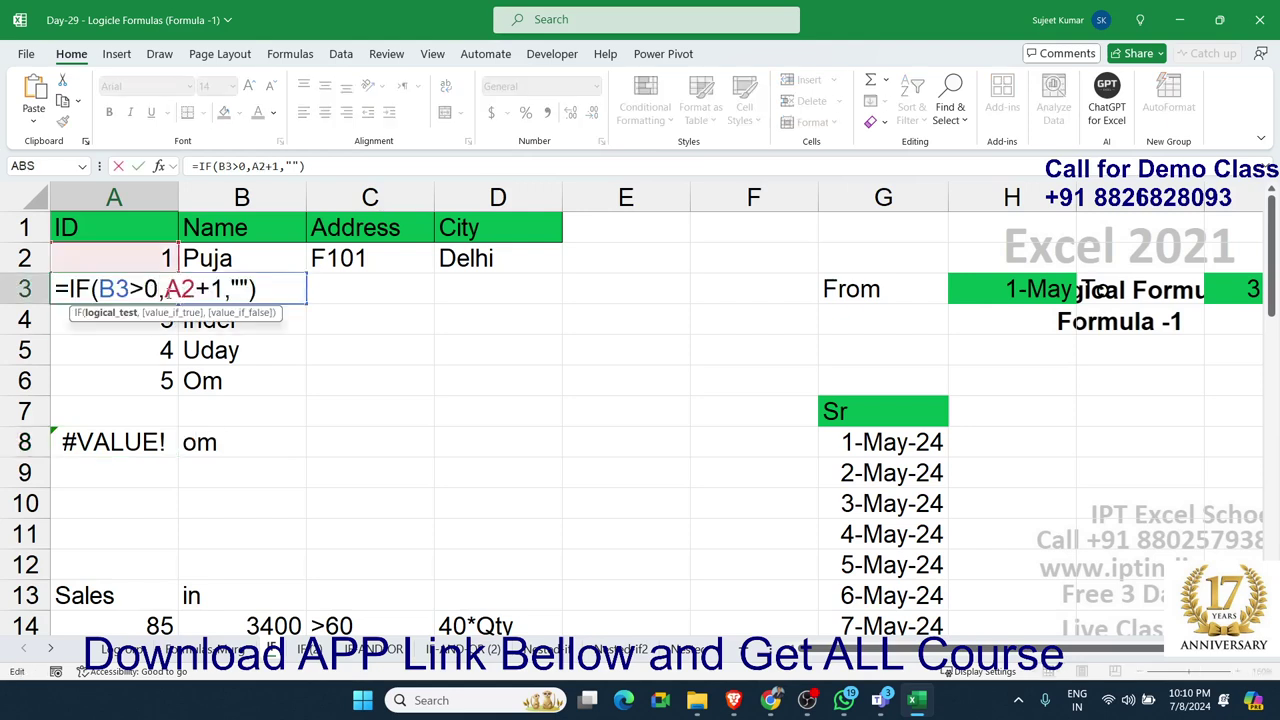
left_click_drag(165, 289, 226, 289)
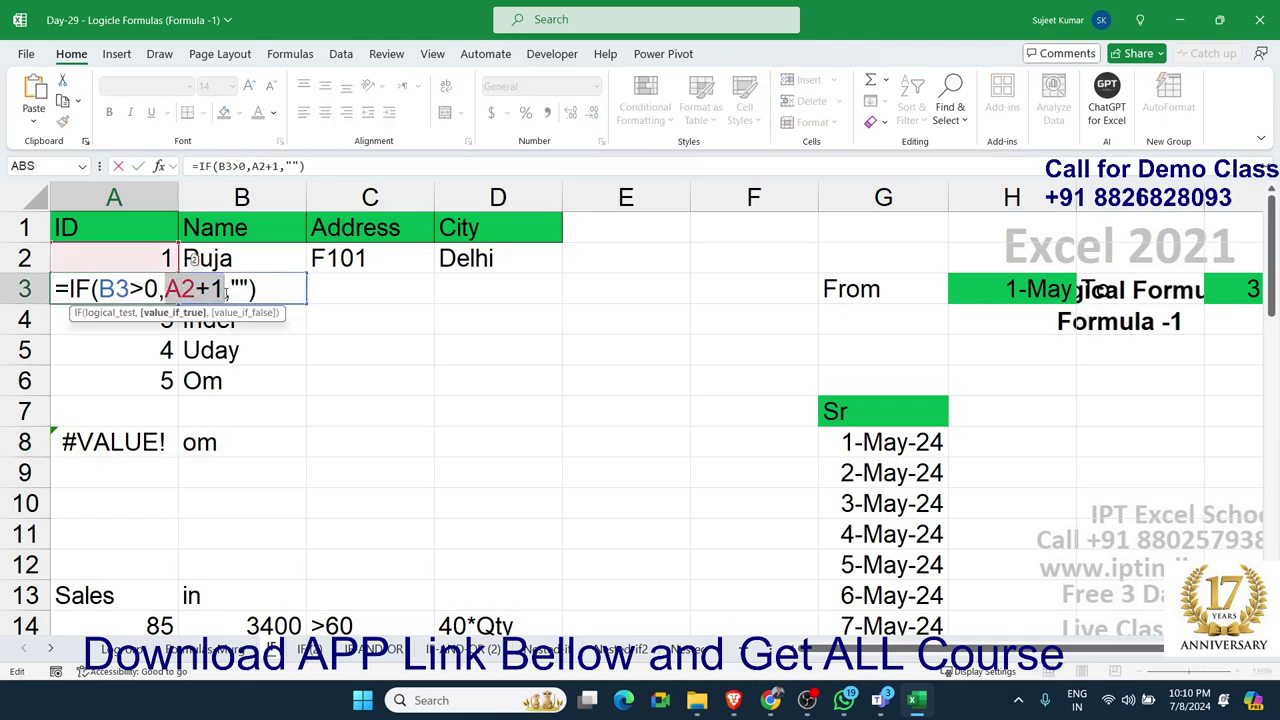
type("max")
key("Tab")
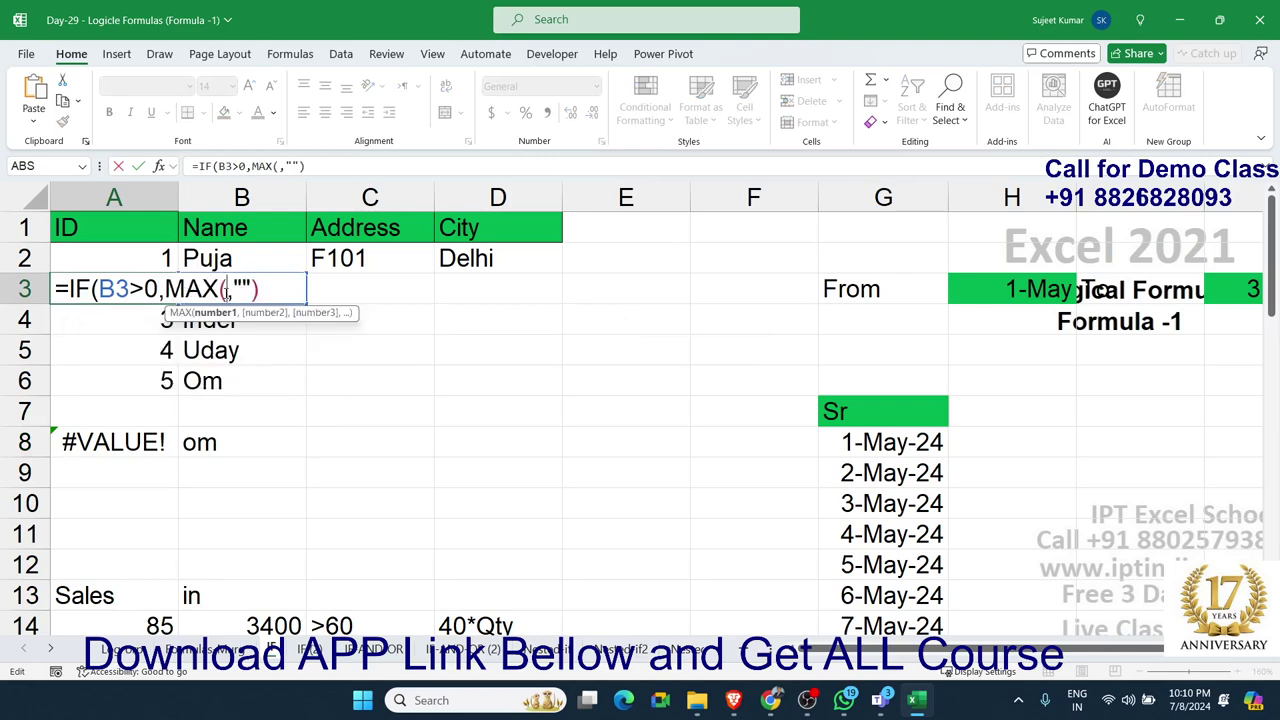
left_click(131, 256)
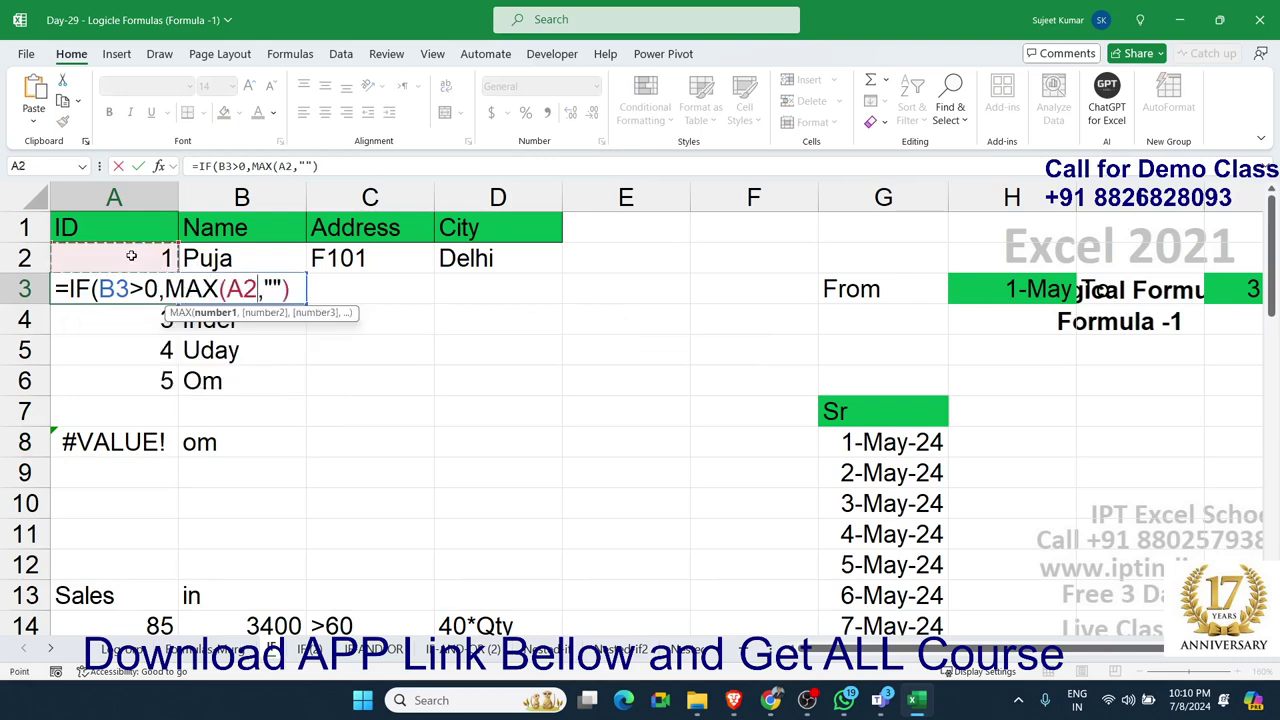
type(":")
left_click(131, 256)
type(")")
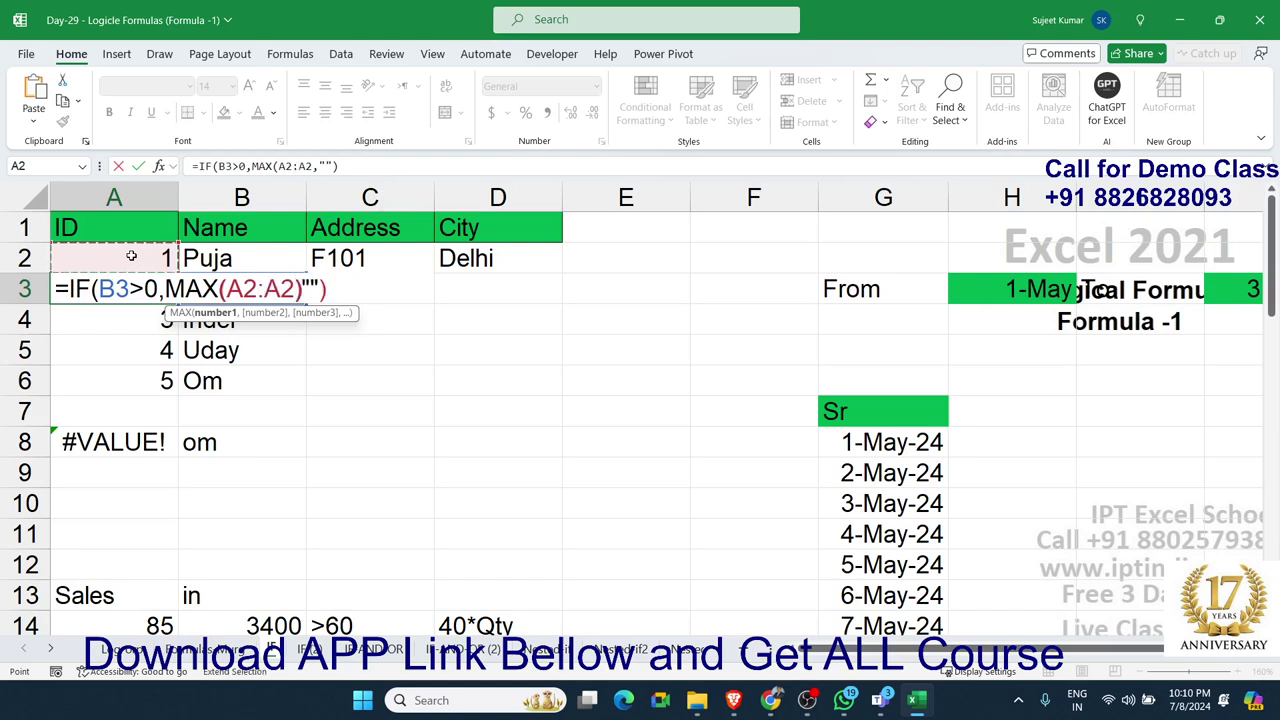
type("+1")
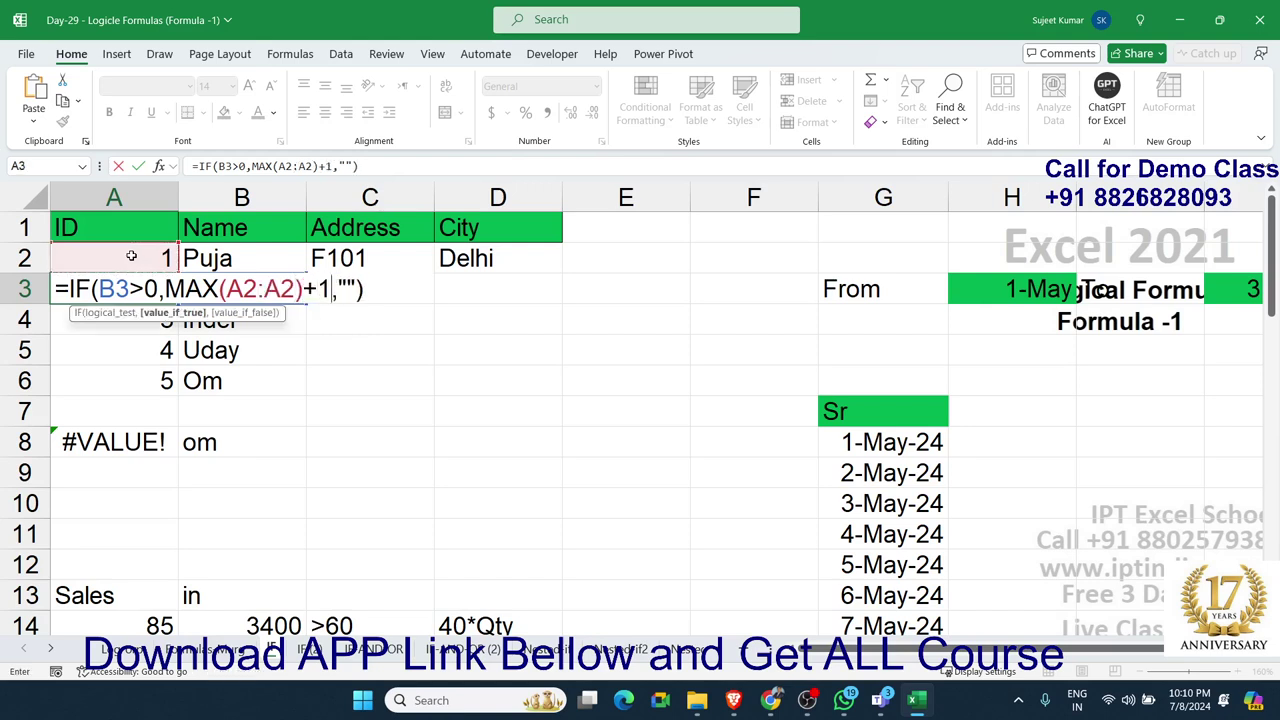
key("Return")
- Anchor the range start as $A$2 with F4 and fill the ID formula down to A10
left_click(140, 289)
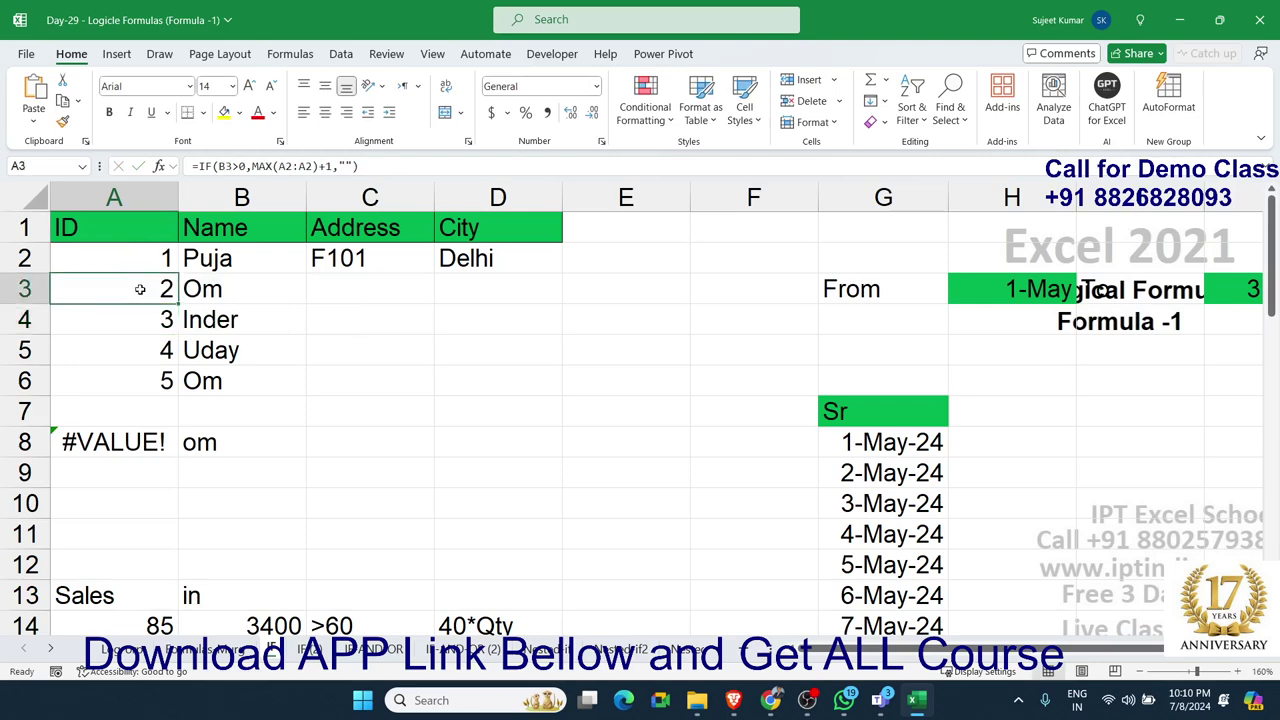
double_click(140, 289)
left_click(245, 289)
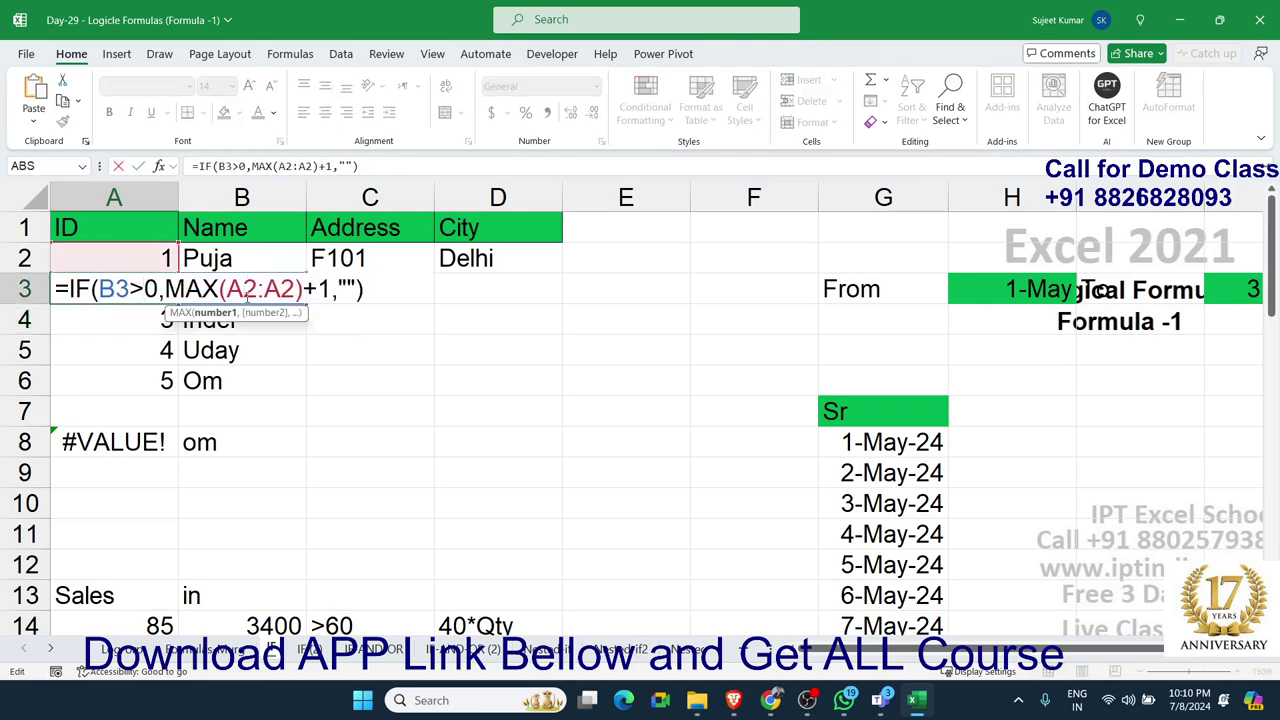
key("F4")
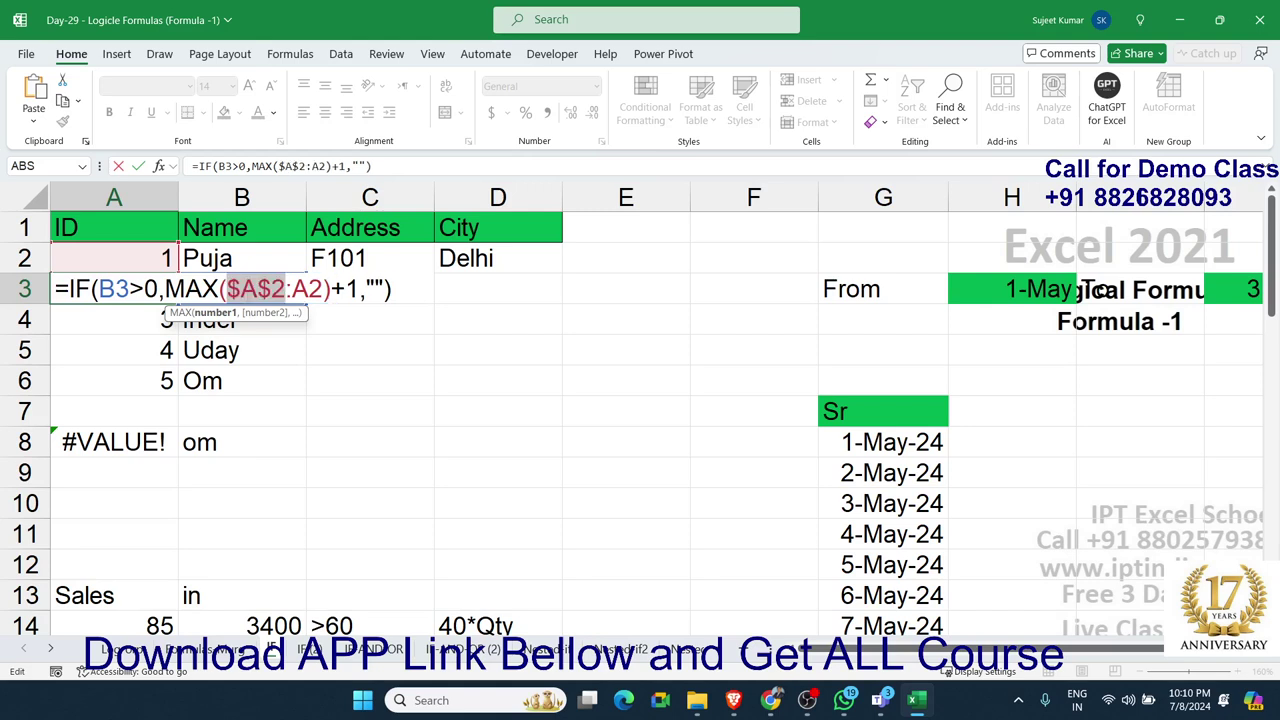
key("Return")
key("Up")
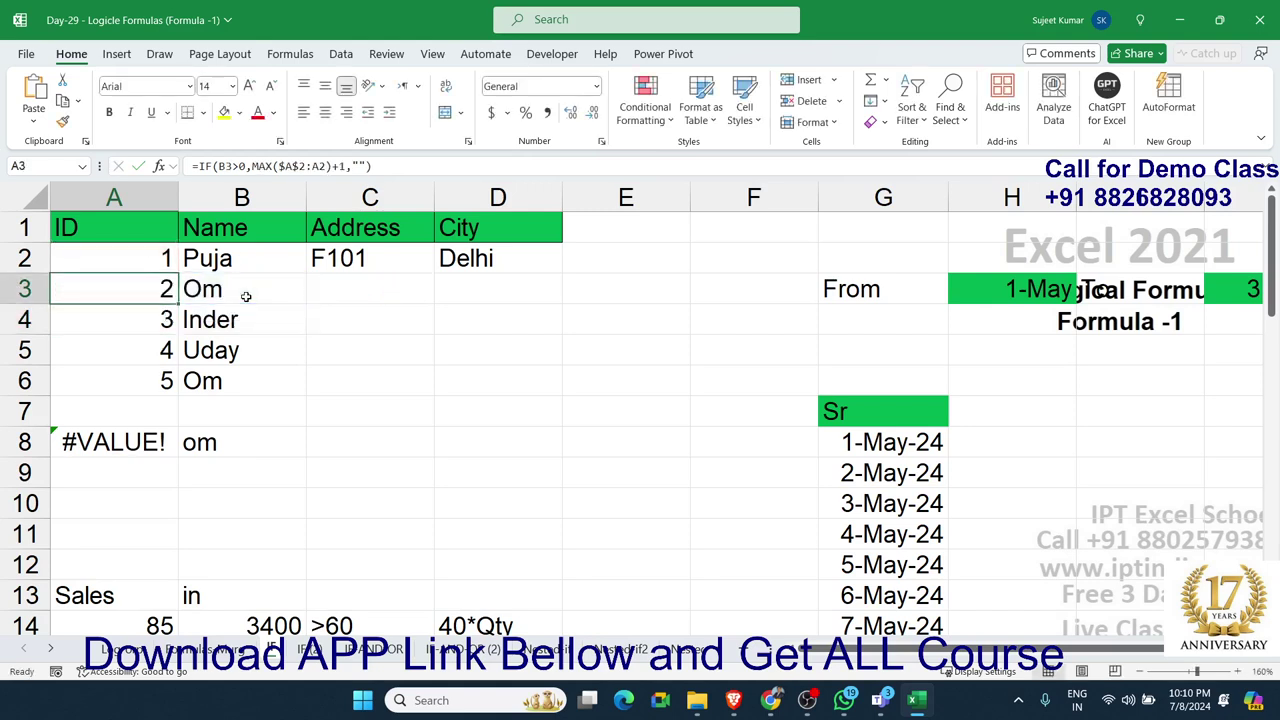
left_click_drag(178, 304, 180, 518)
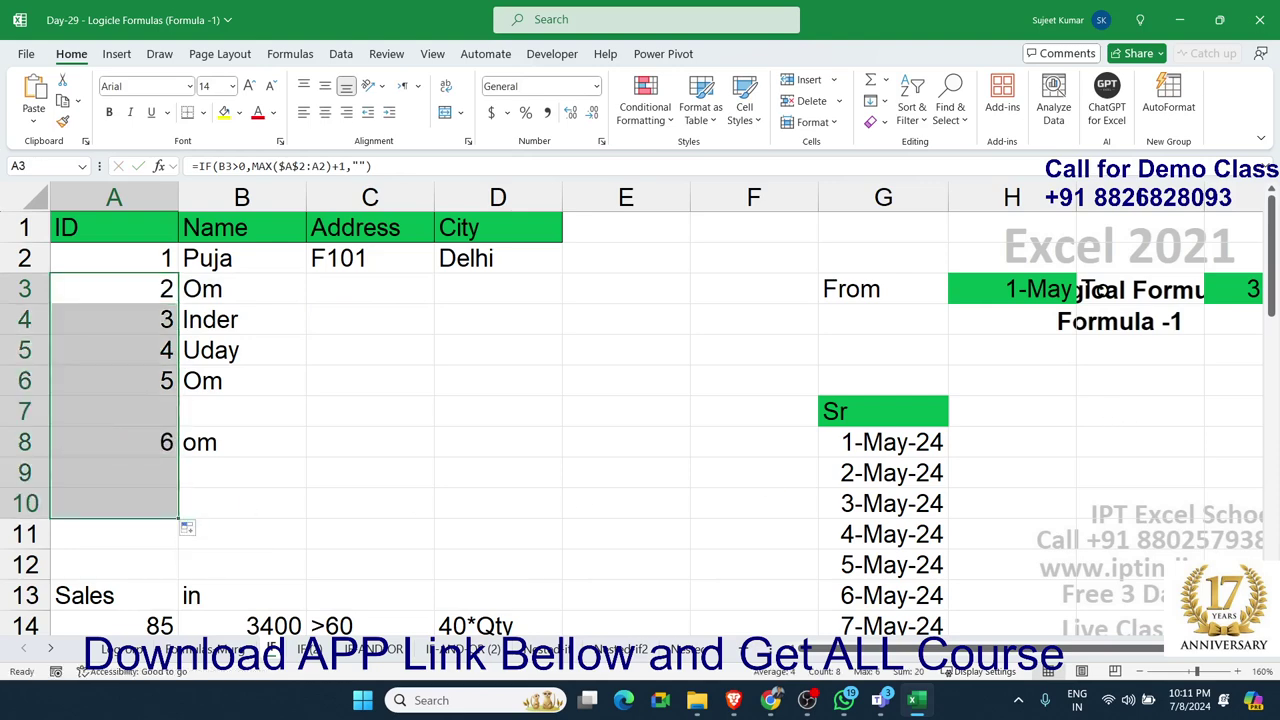
left_click(770, 700)
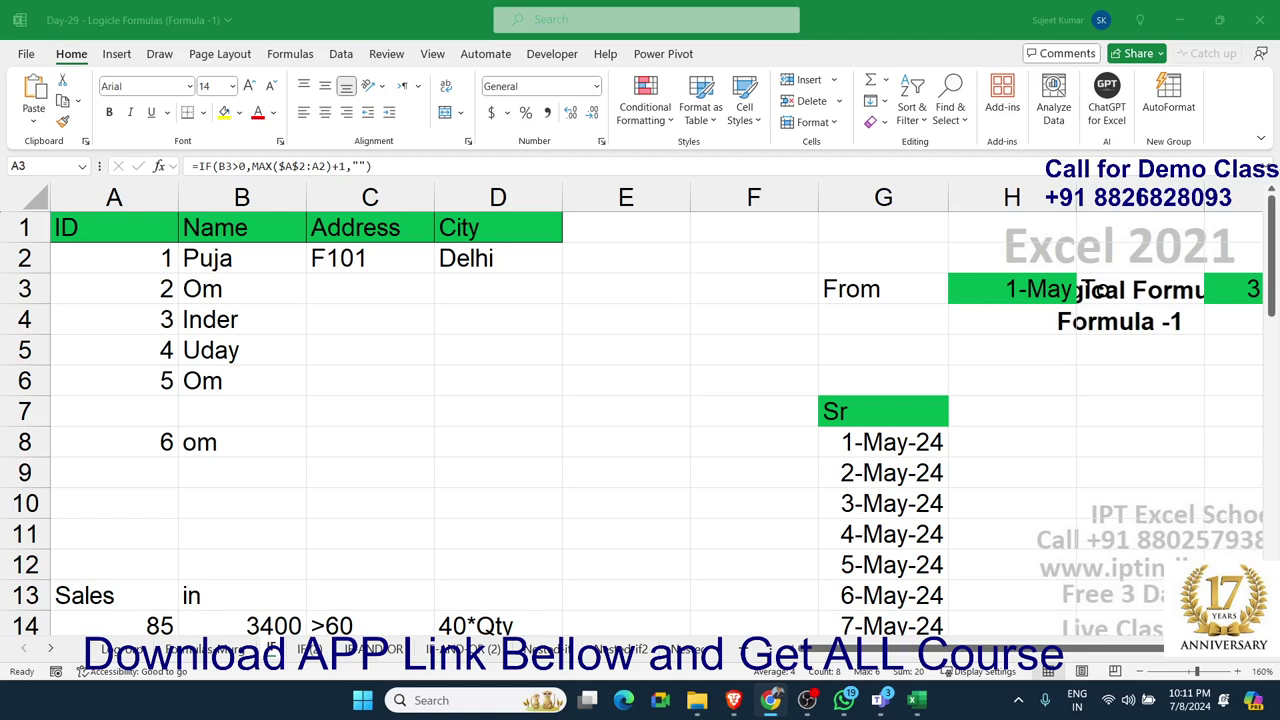
key("shift+Down")
key("shift+Down")
key("shift+Down")
double_click(159, 289)
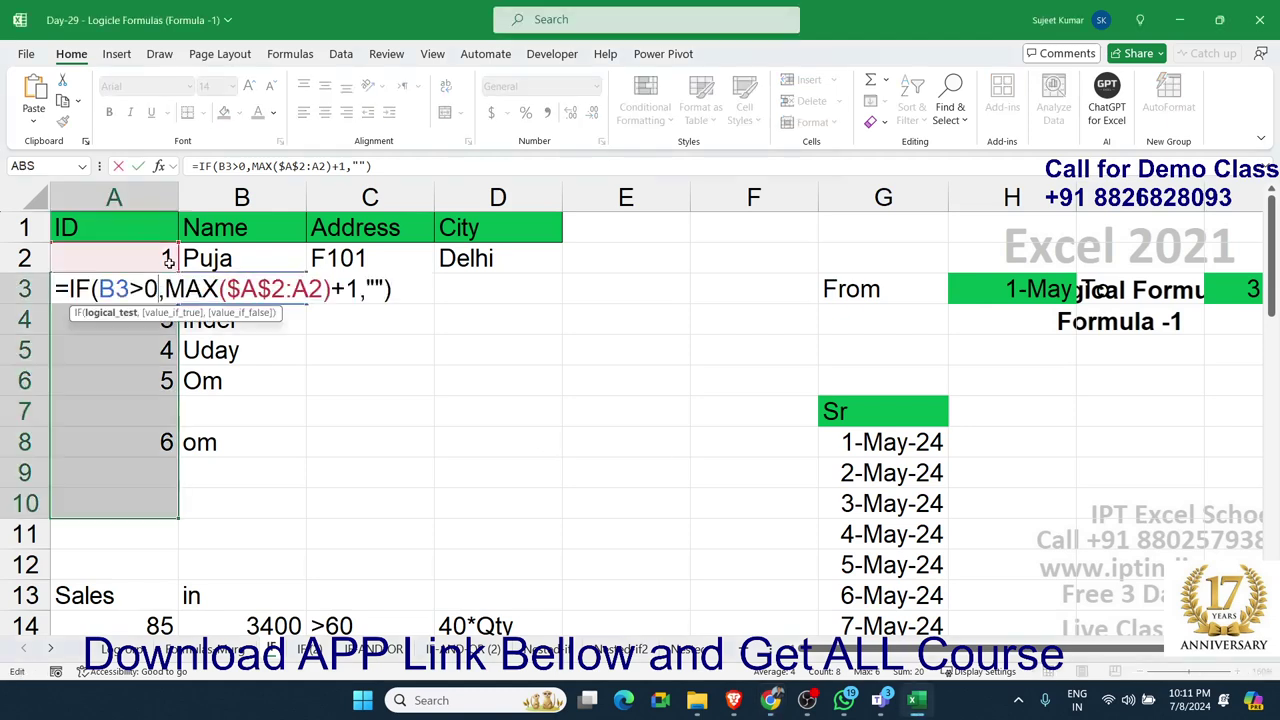
left_click_drag(227, 289, 322, 289)
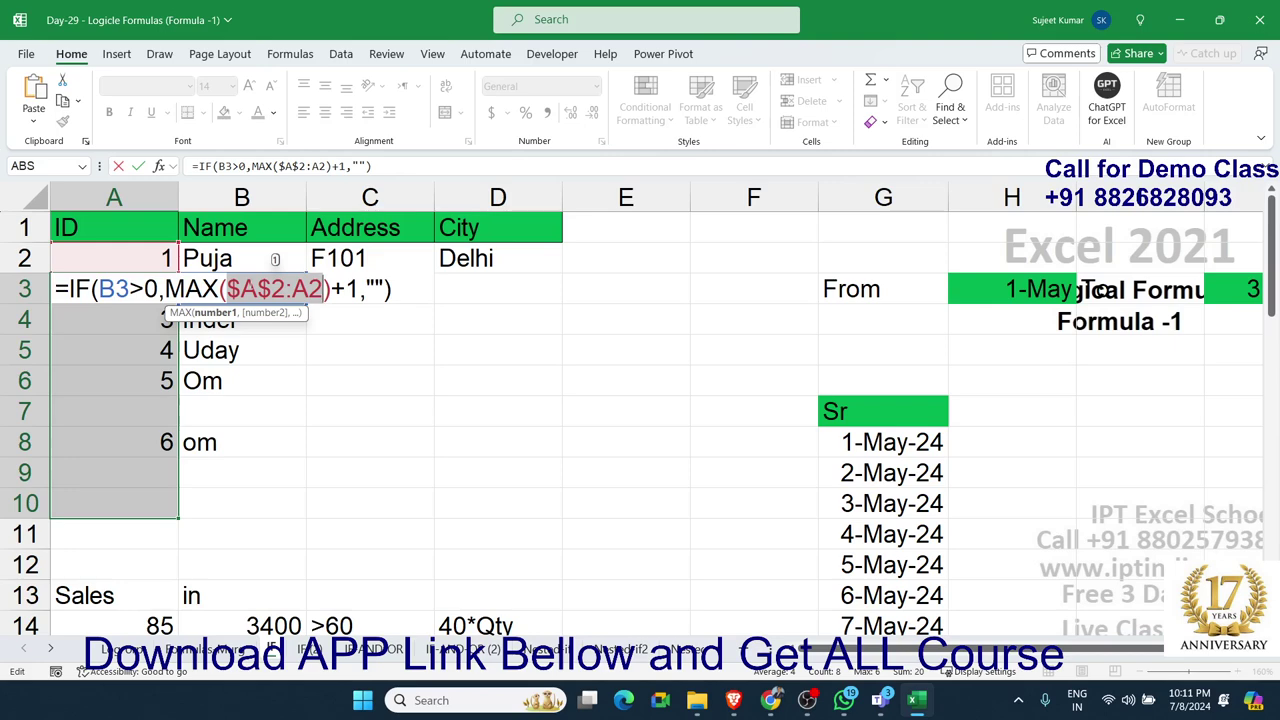
key("Return")
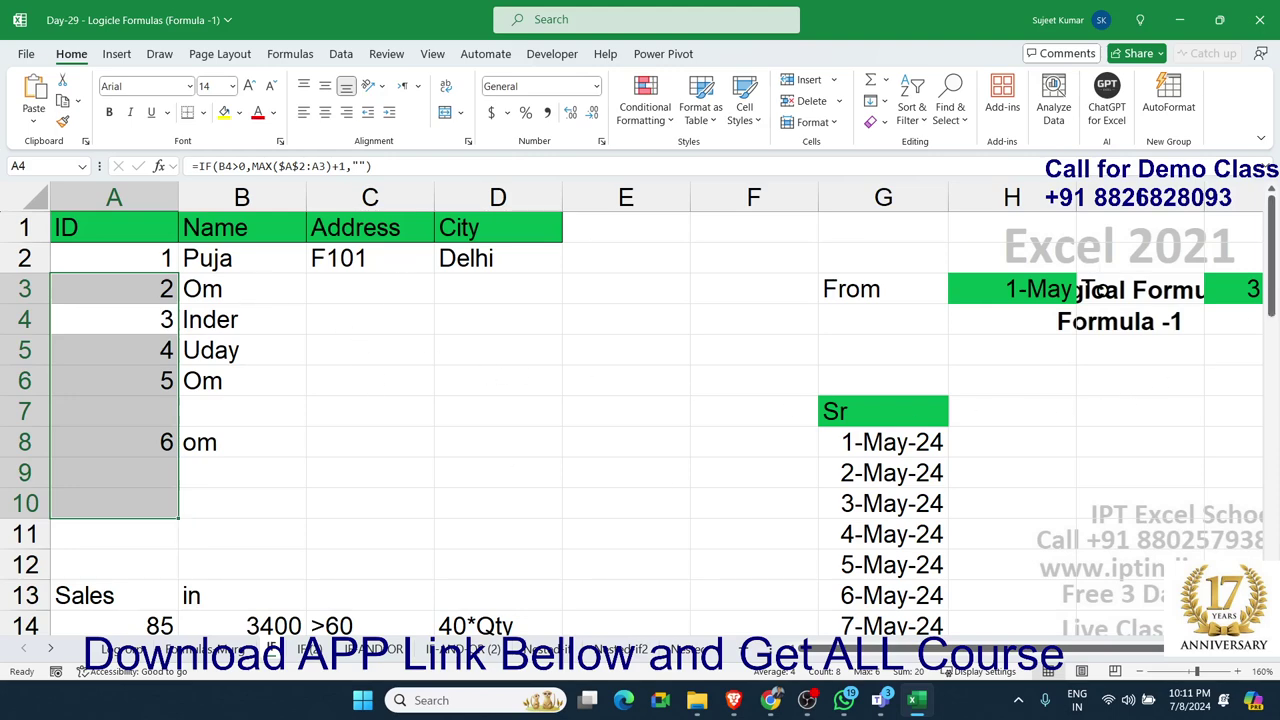
scroll(640, 425, "down", 2)
scroll(640, 425, "up", 2)
left_click(305, 468)
left_click(222, 450)
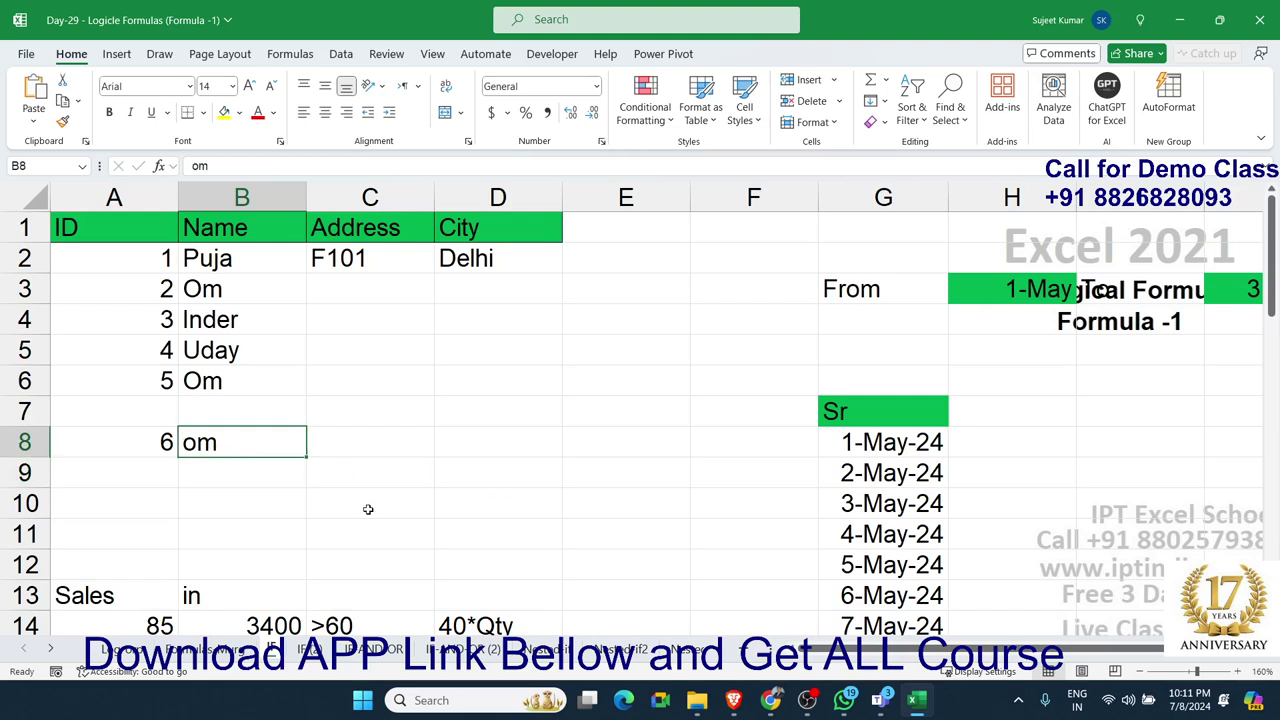
key("alt+Tab")
- Delete the incentive values in B14:B21, keeping the Sales figures in A14:A21
scroll(335, 455, "down", 1)
scroll(335, 455, "down", 3)
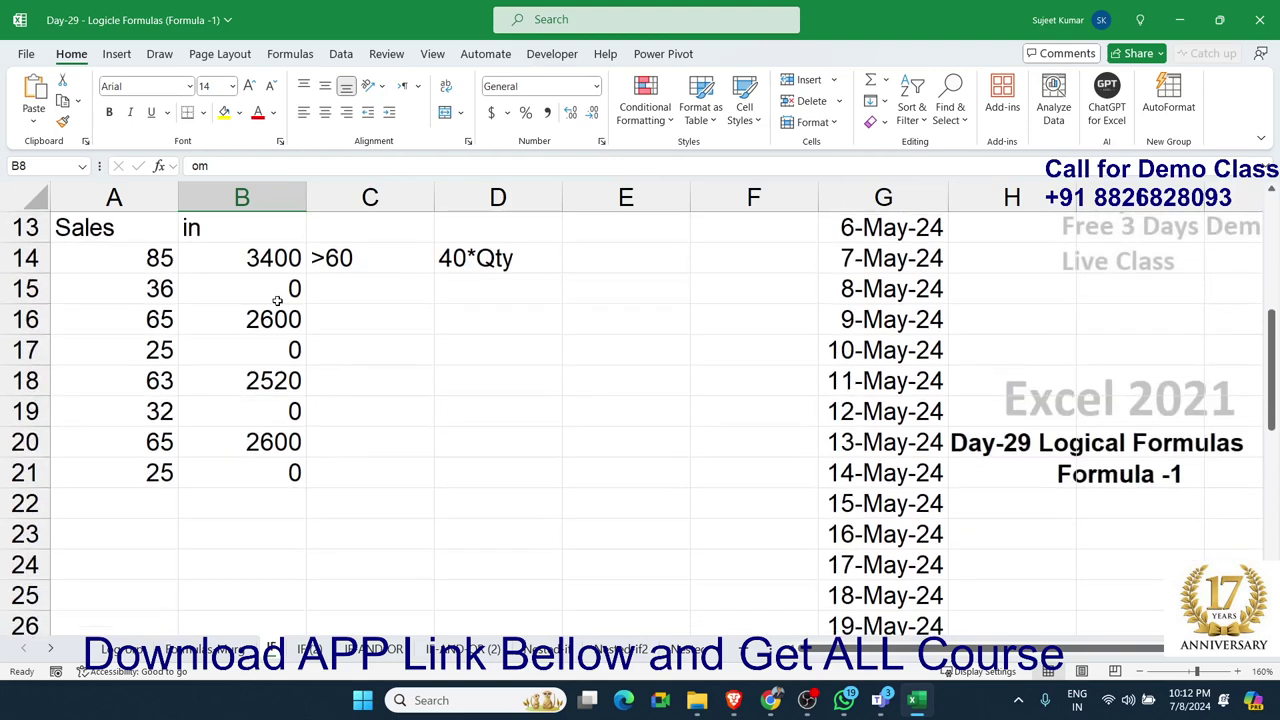
left_click(270, 258)
left_click_drag(270, 258, 244, 471)
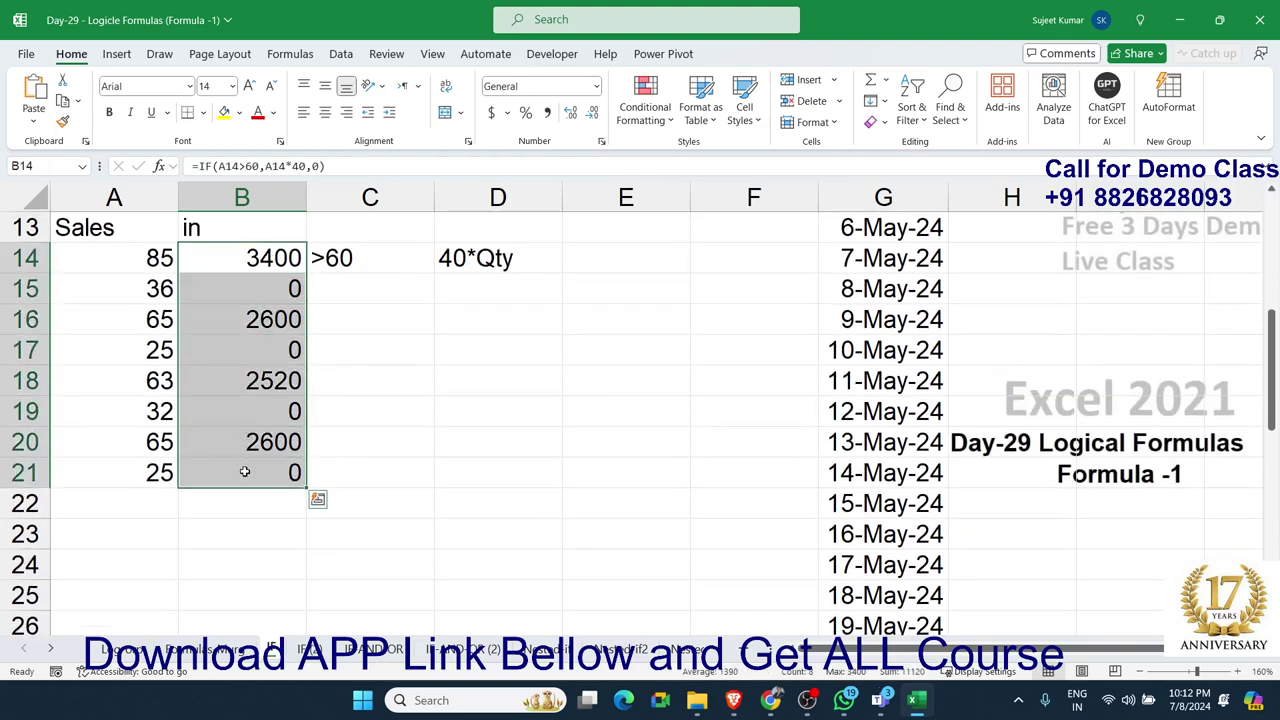
key("Delete")
left_click(134, 270)
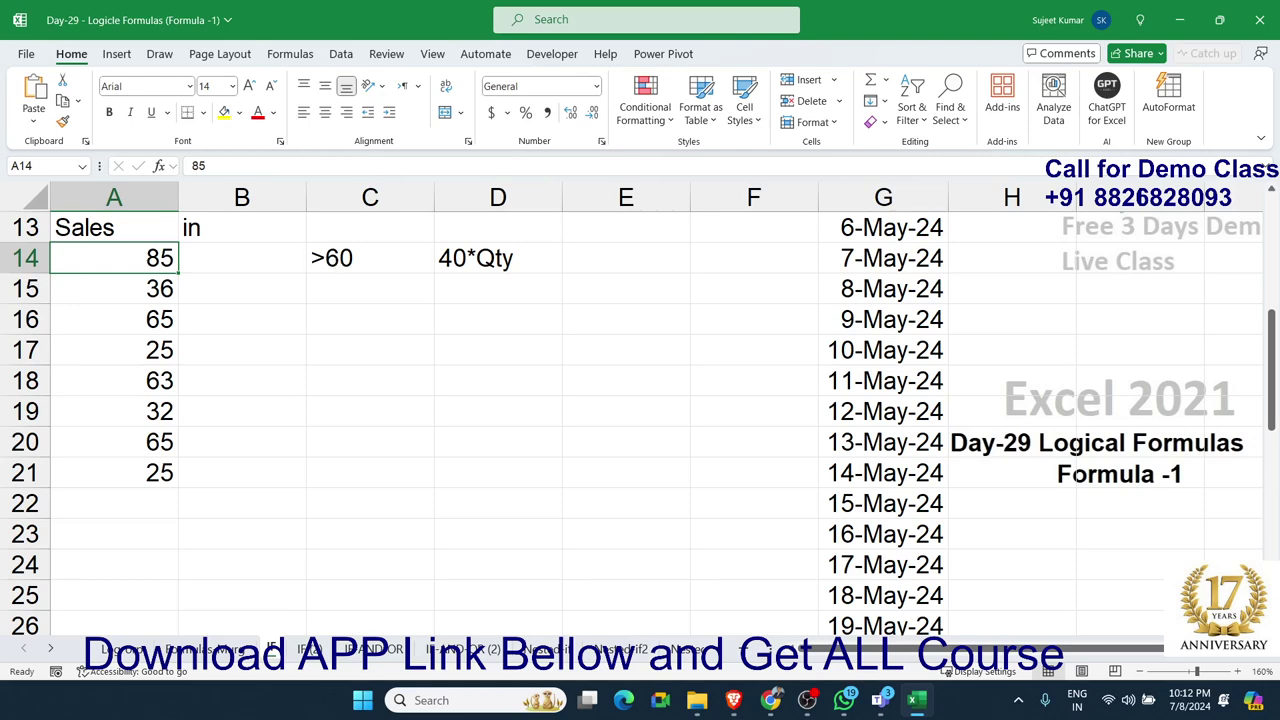
key("alt+Tab")
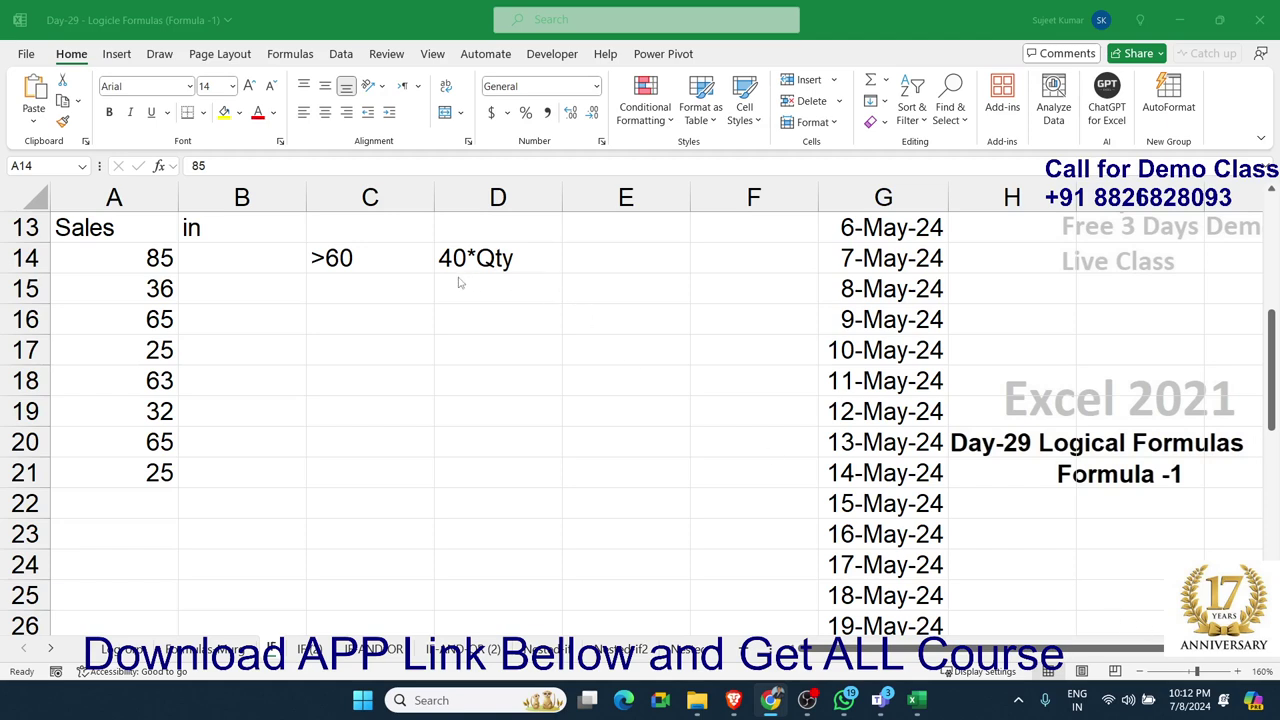
- Enter =IF(A14>60,A14*40) in B14 to pay 40 times sales above 60
key("alt+Tab")
left_click(284, 268)
type("=")
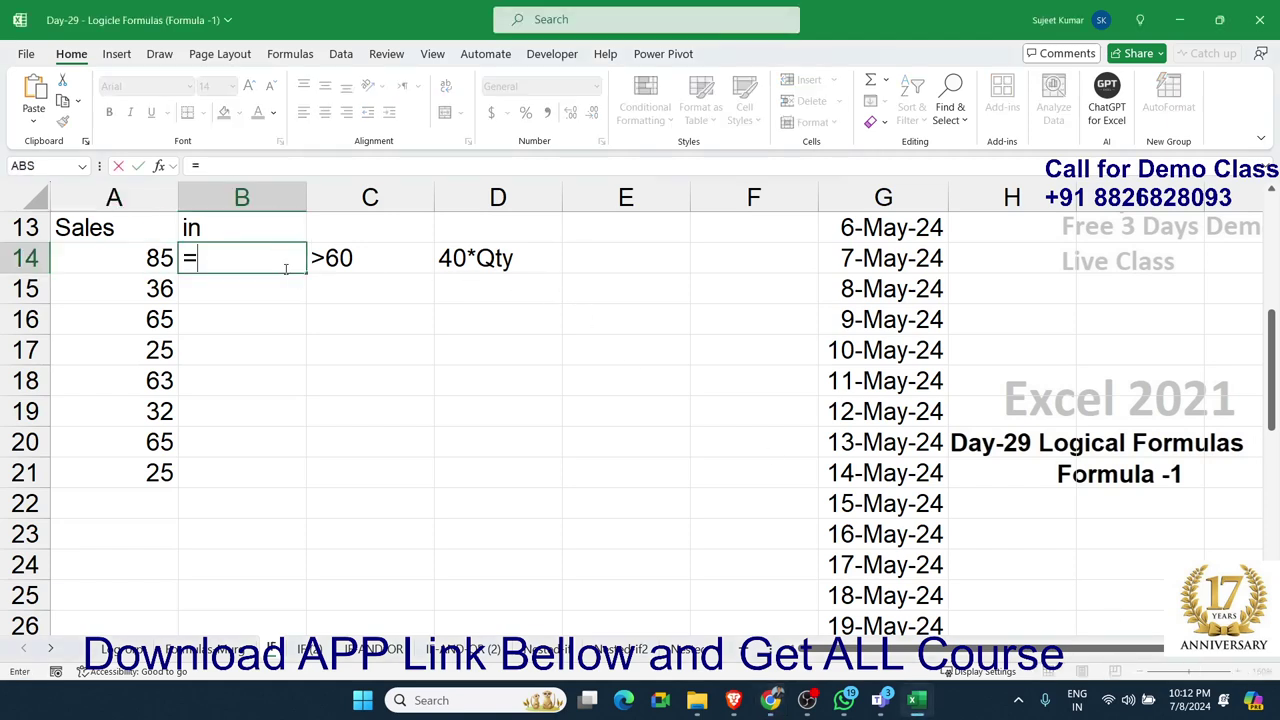
type("if")
key("Tab")
key("Left")
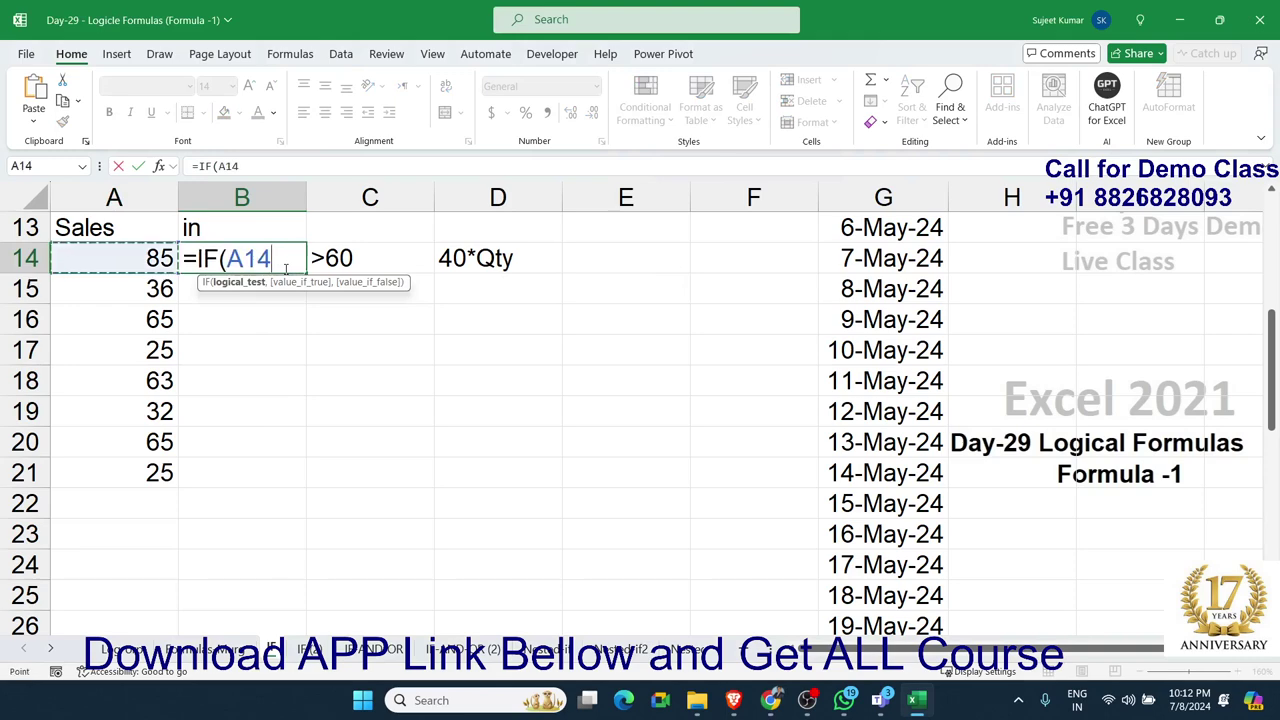
type(">")
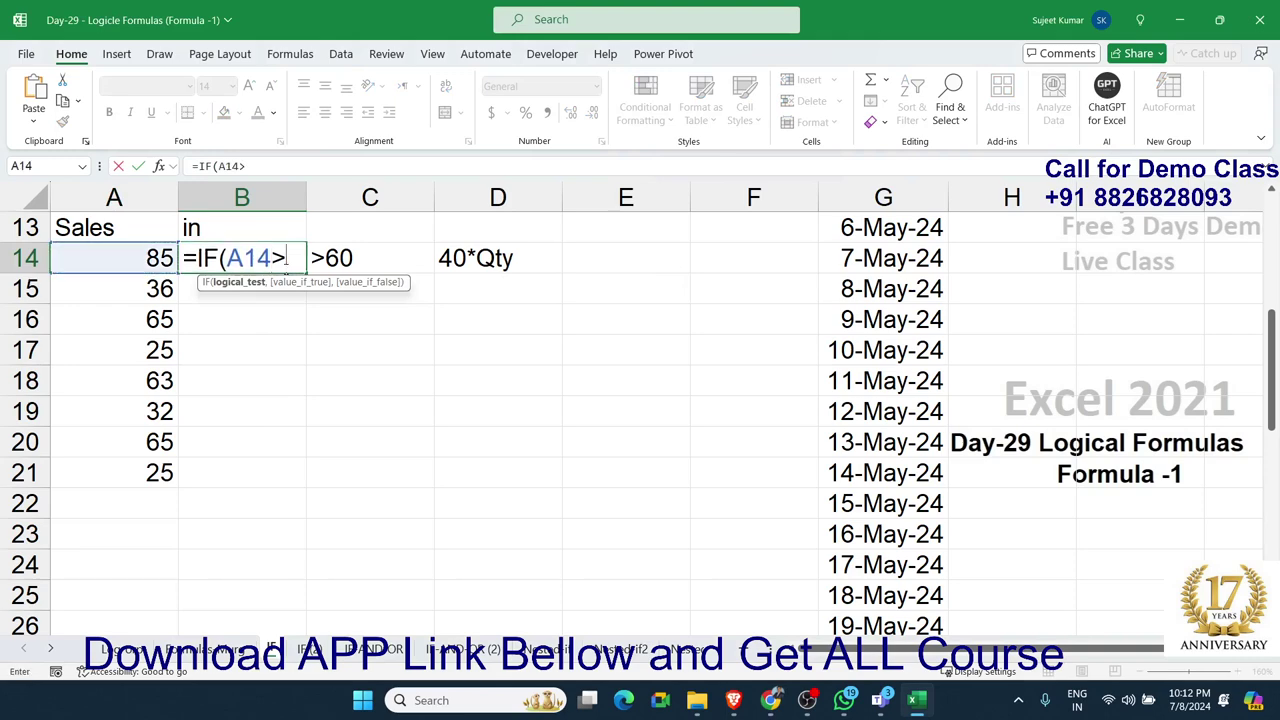
type("60,")
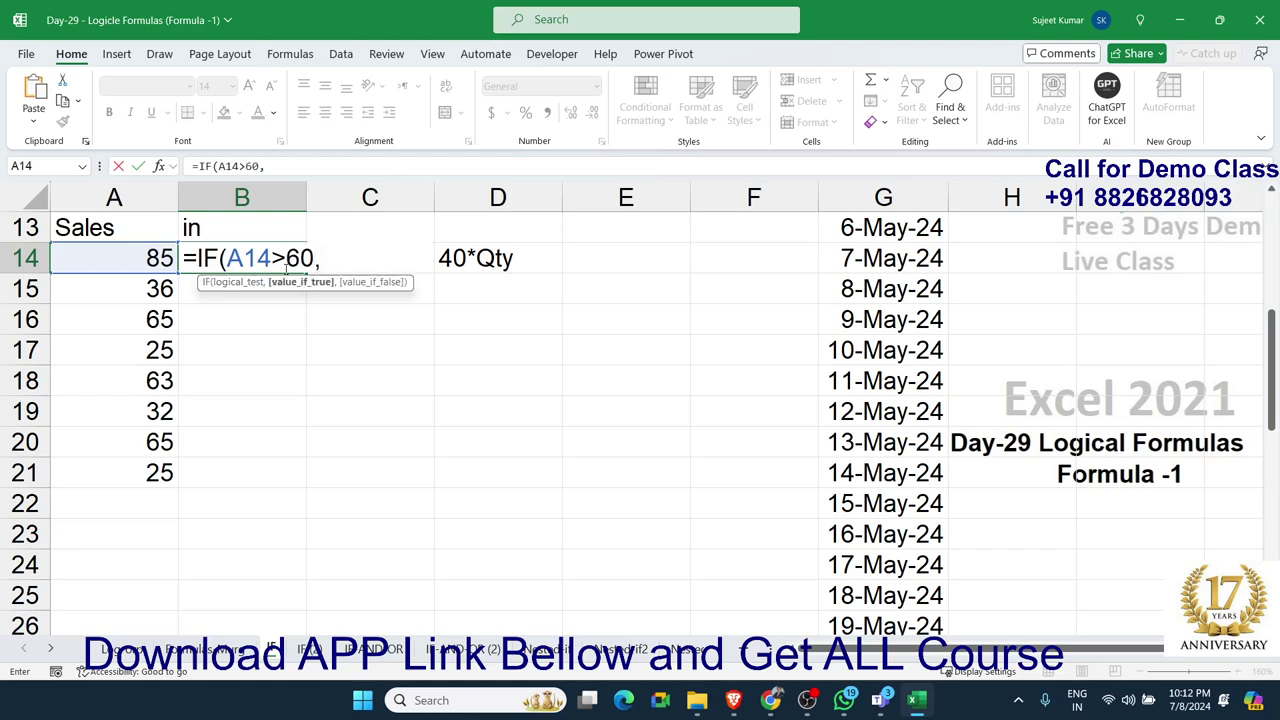
key("Left")
type("*")
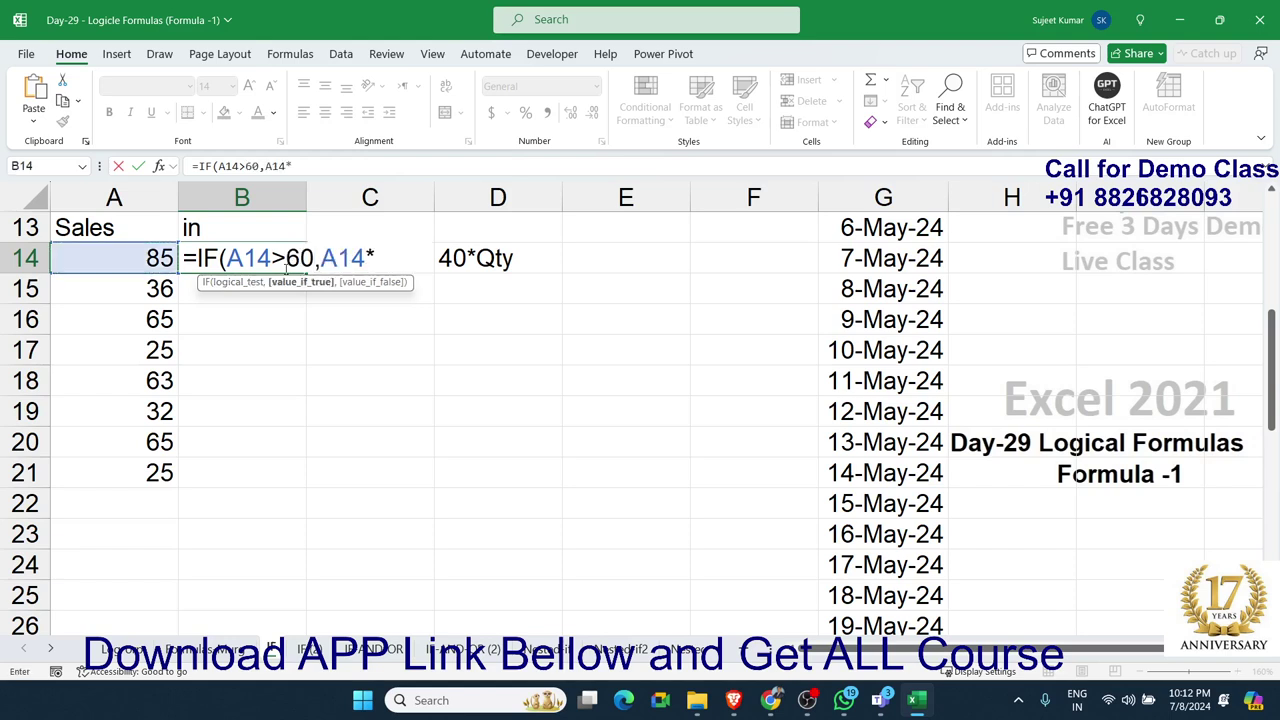
type("40")
key("Return")
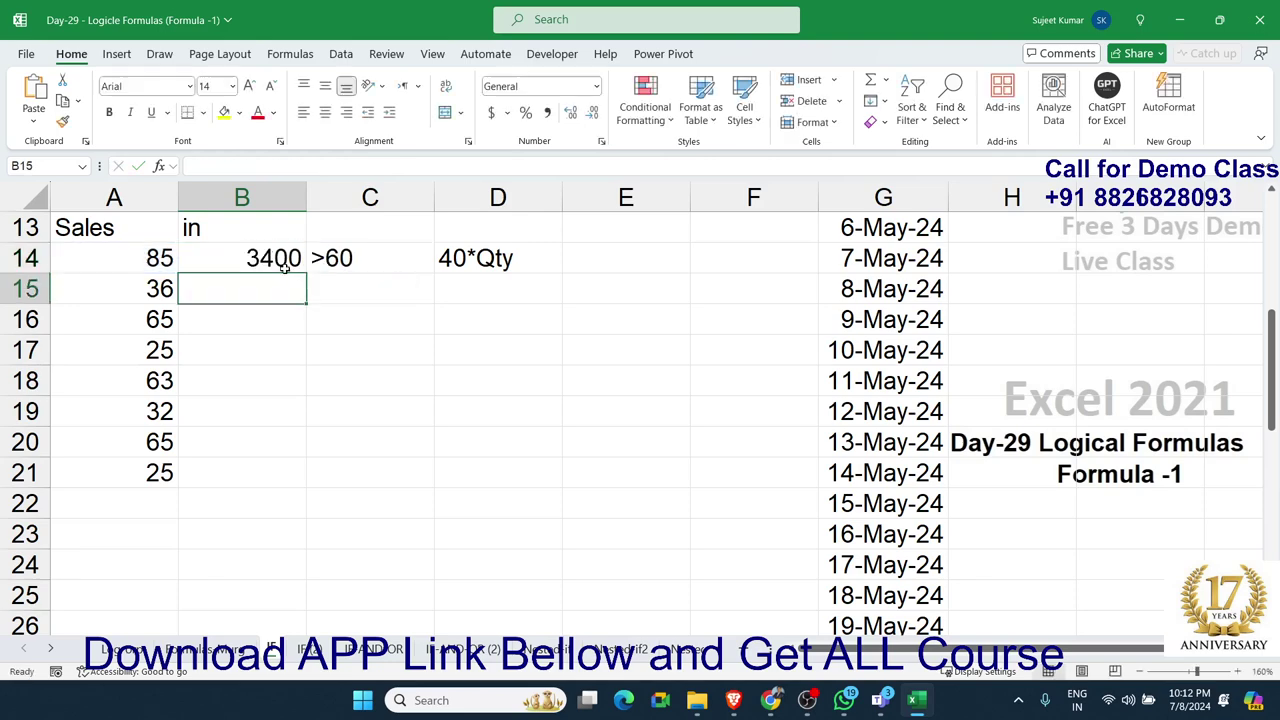
- Fill the incentive formula down to B21 and check the copied results, including FALSE for sales 36
left_click(285, 265)
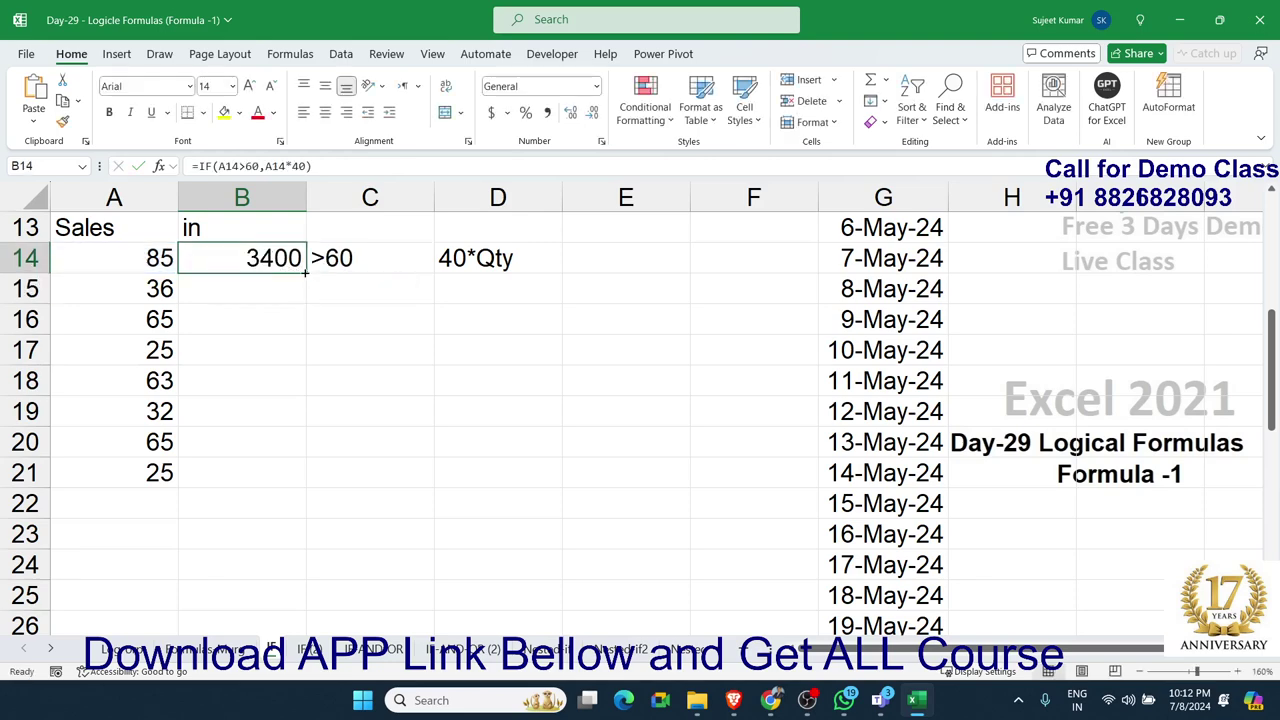
left_click_drag(306, 273, 287, 478)
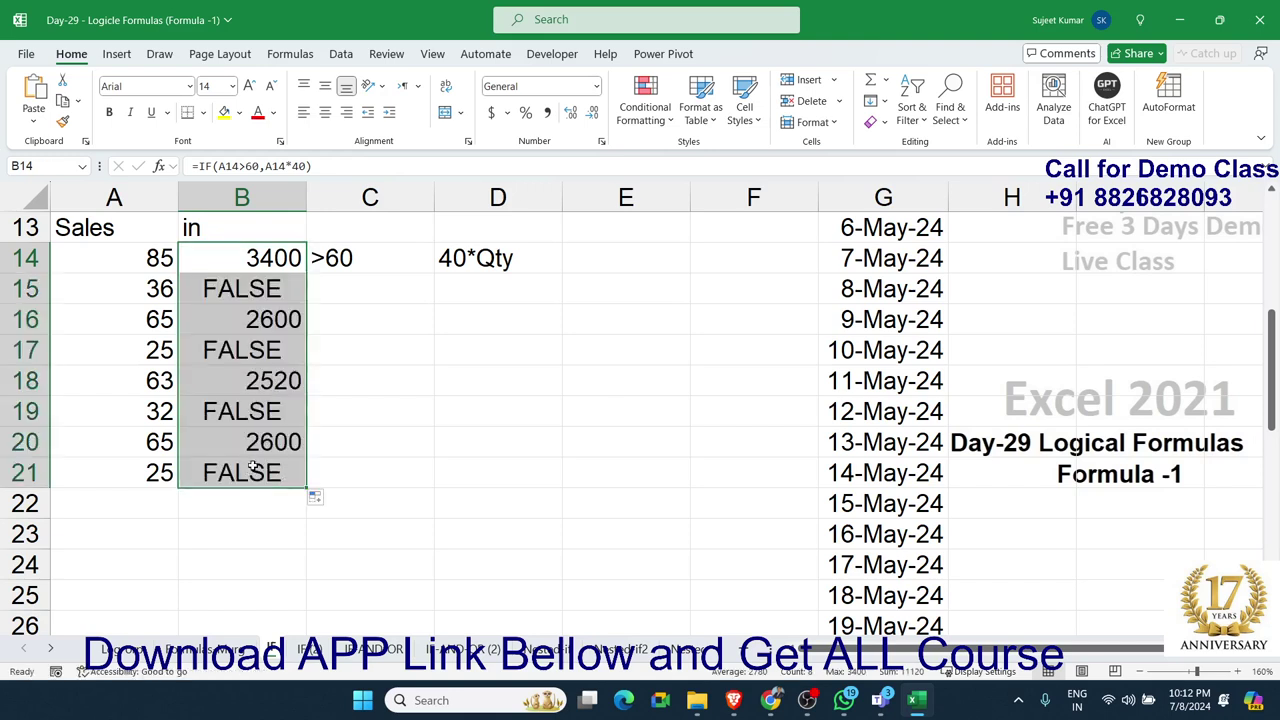
left_click(221, 250)
left_click(256, 289)
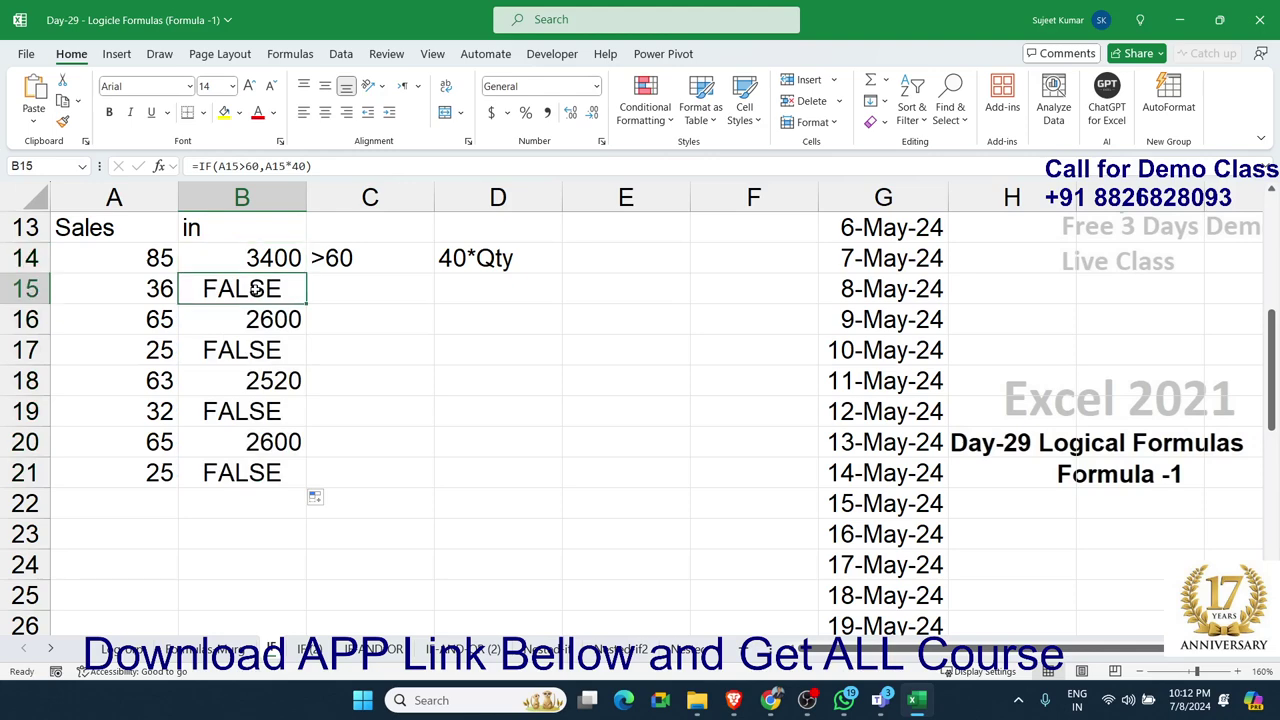
left_click(258, 268)
left_click(259, 286)
left_click(258, 262)
- Change B14's incentive formula to =IF(A14>60,A14*40,0) and fill it down to B21
key("F2")
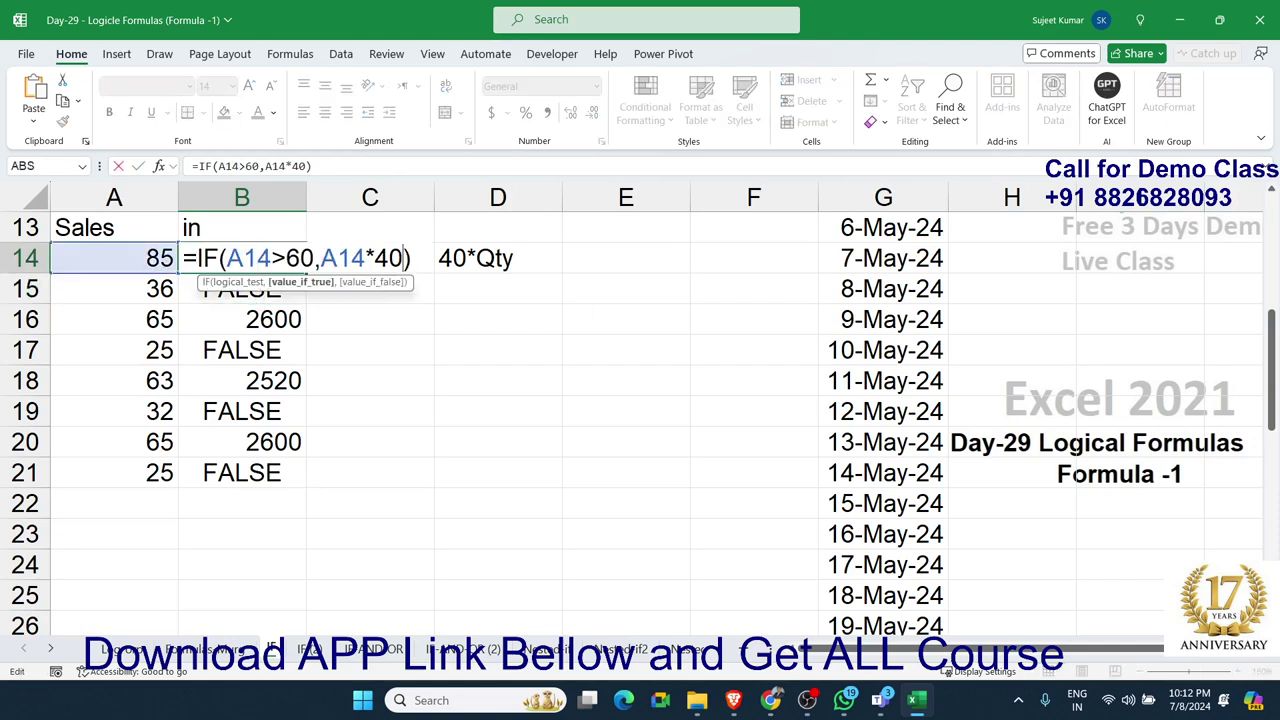
key("alt+Tab")
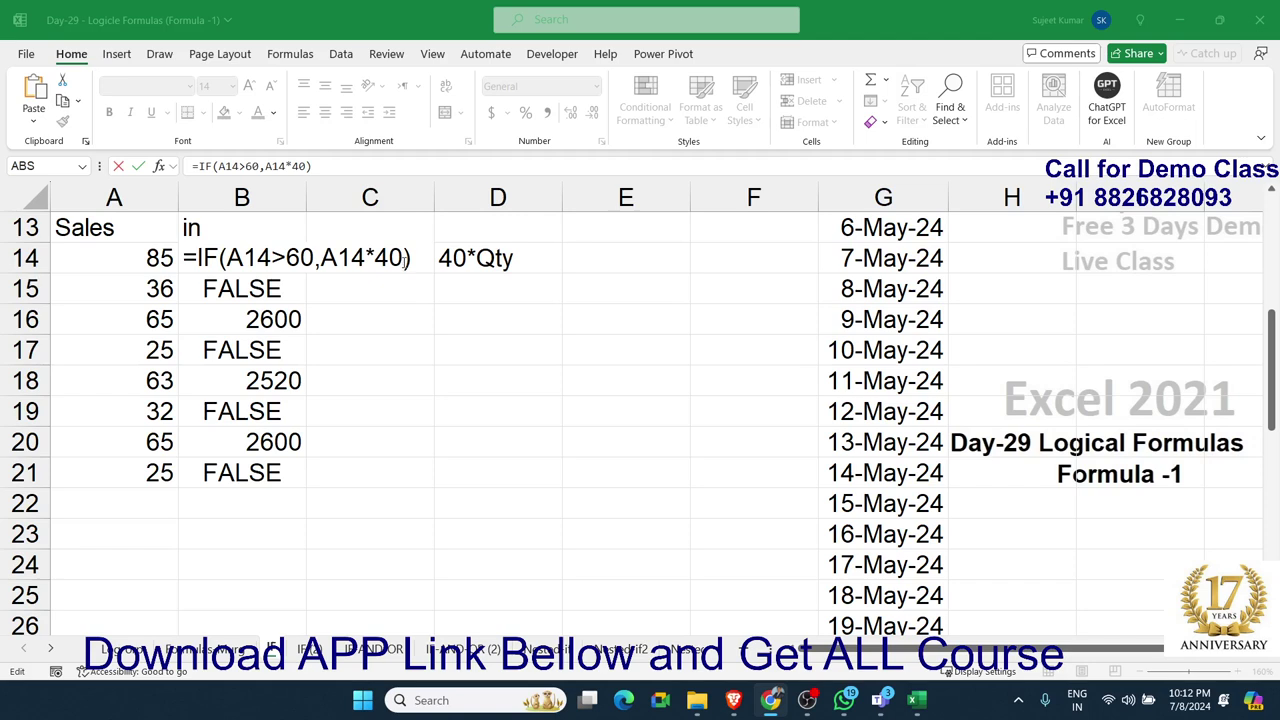
left_click(405, 259)
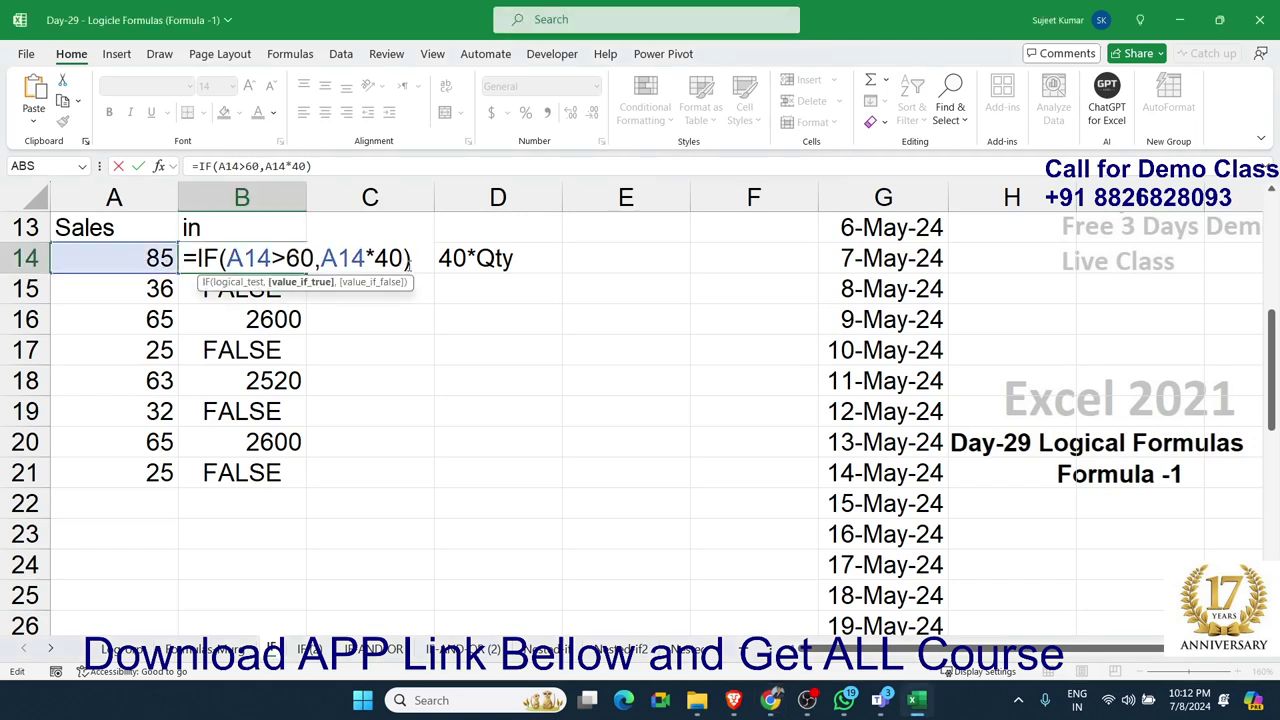
type(",0")
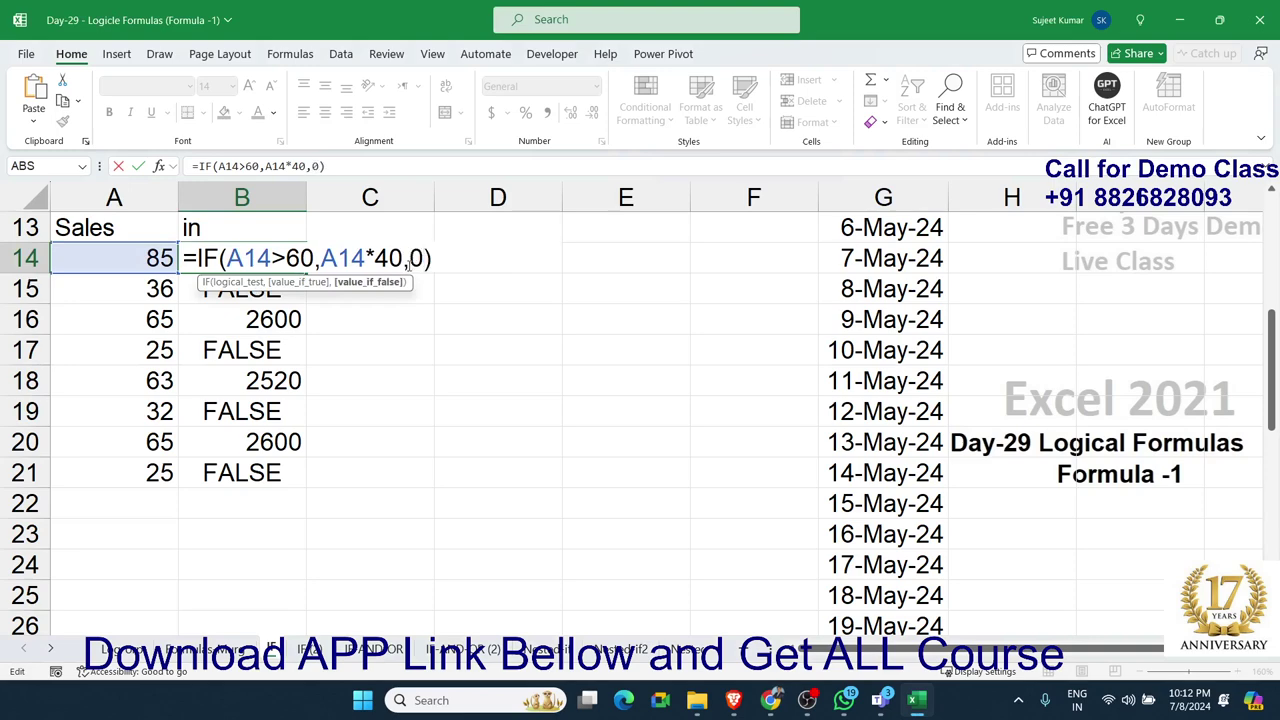
key("Return")
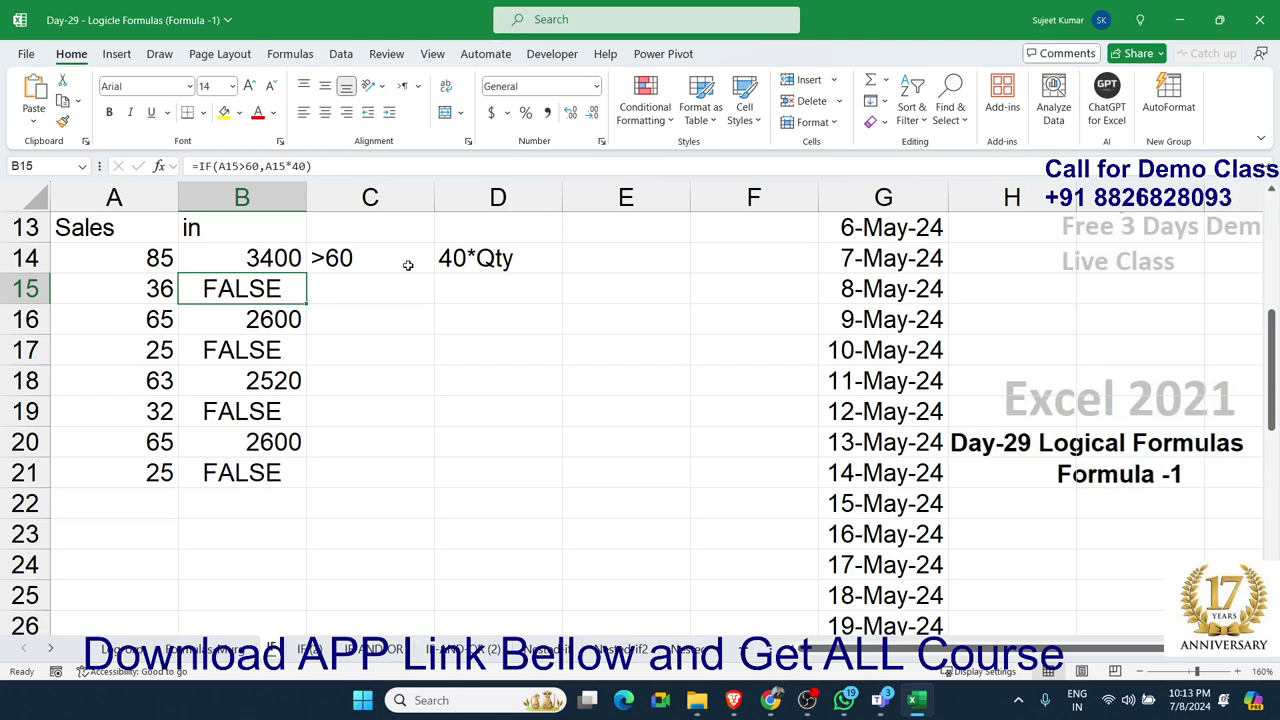
left_click(262, 264)
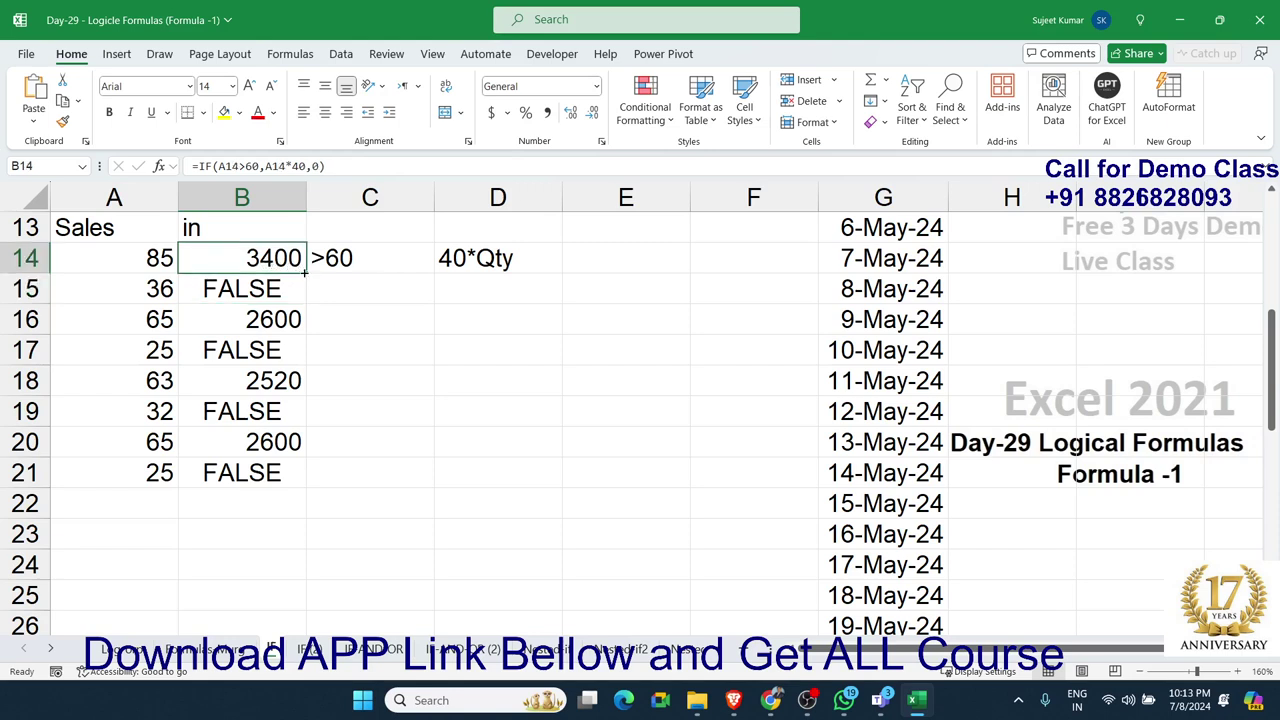
double_click(306, 272)
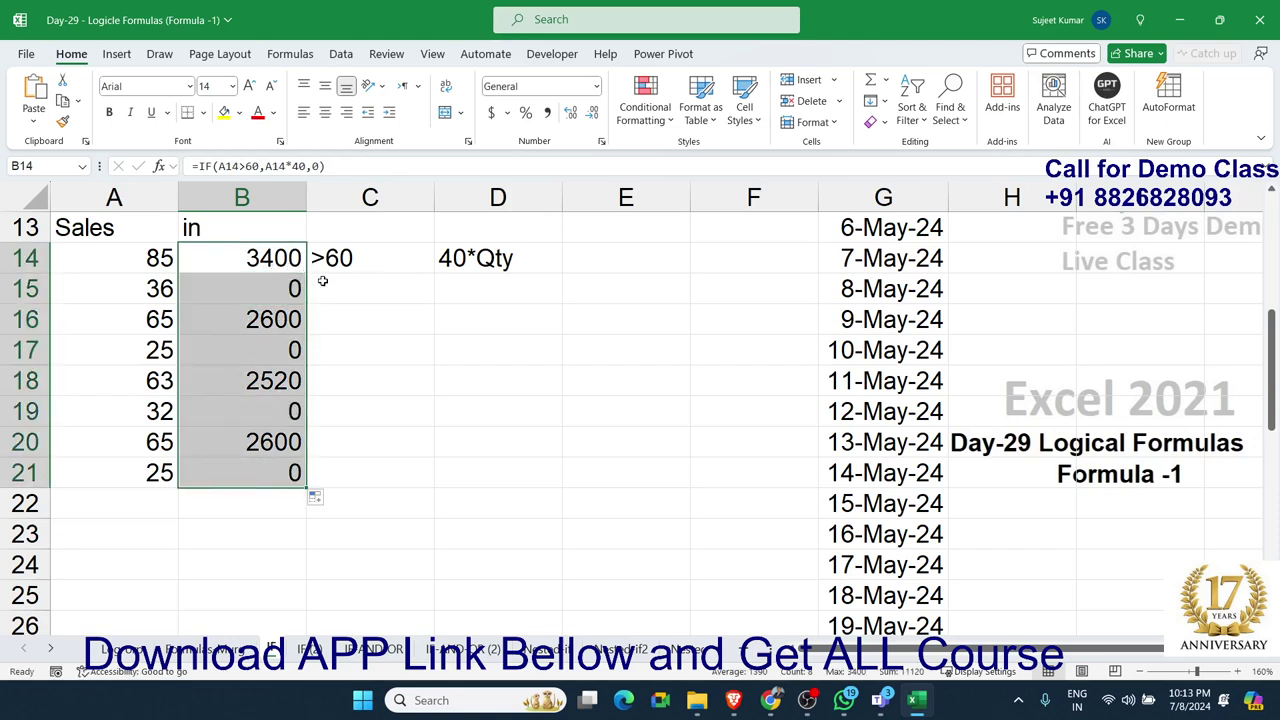
- Delete the whole list of dates under the Sr heading in column G
left_click(556, 349)
scroll(558, 349, "up", 4)
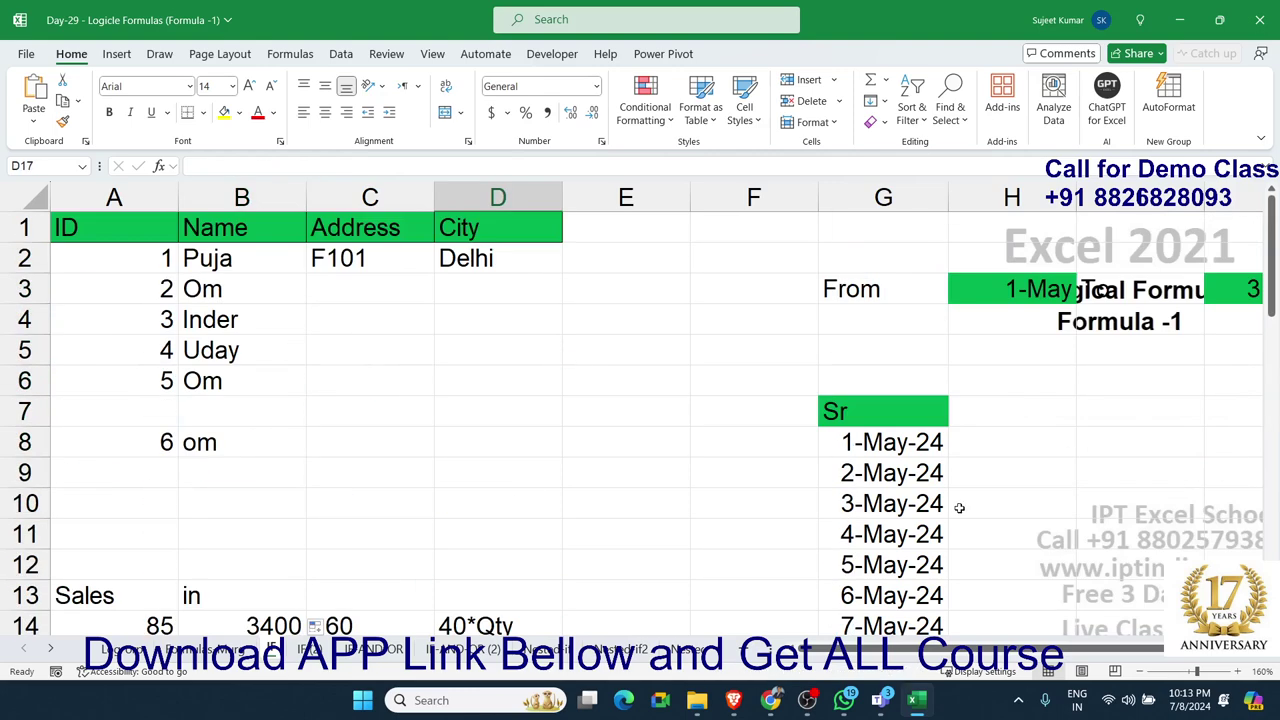
left_click_drag(1085, 648, 1150, 650)
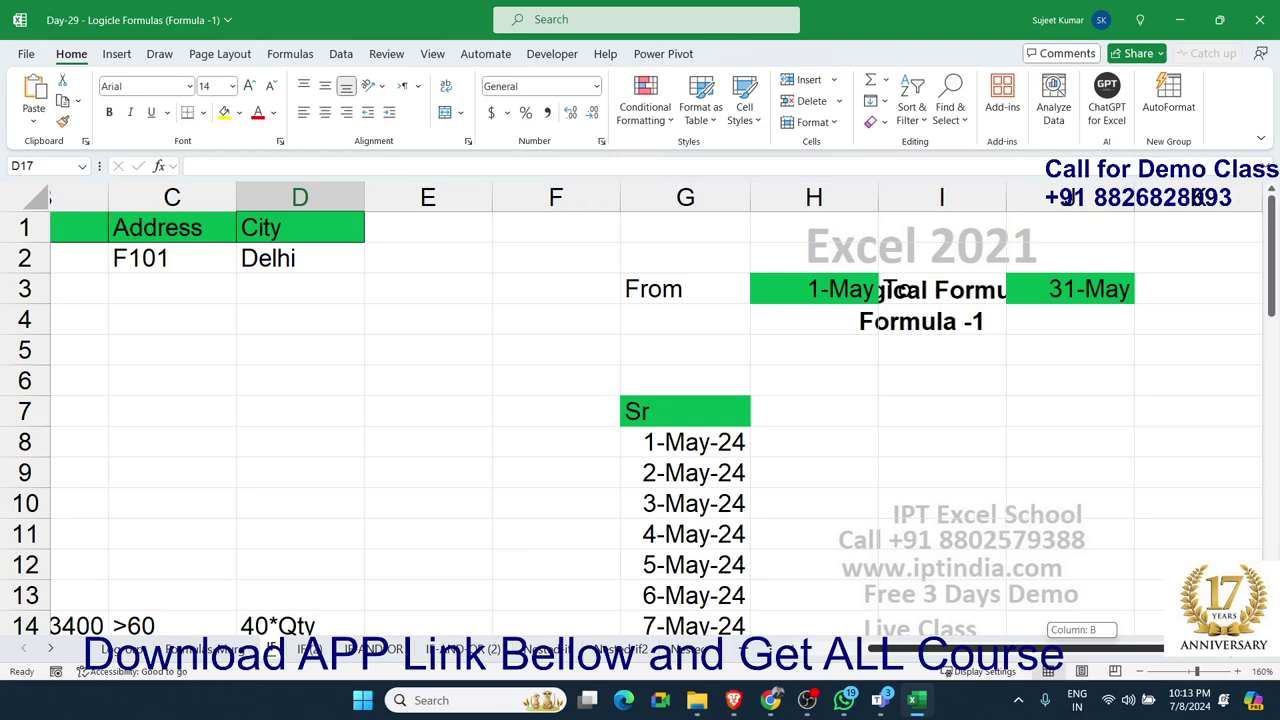
scroll(789, 337, "down", 2)
left_click(737, 325)
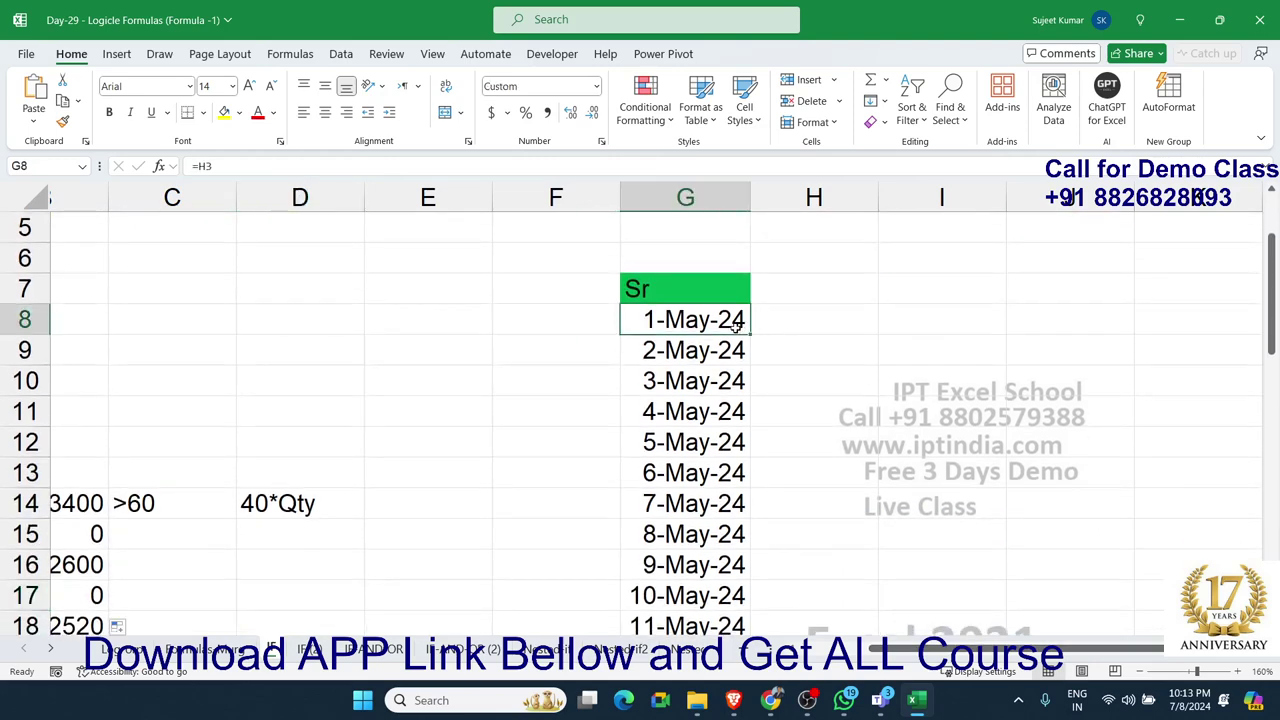
key("ctrl+shift+Down")
scroll(735, 328, "up", 10)
key("Up")
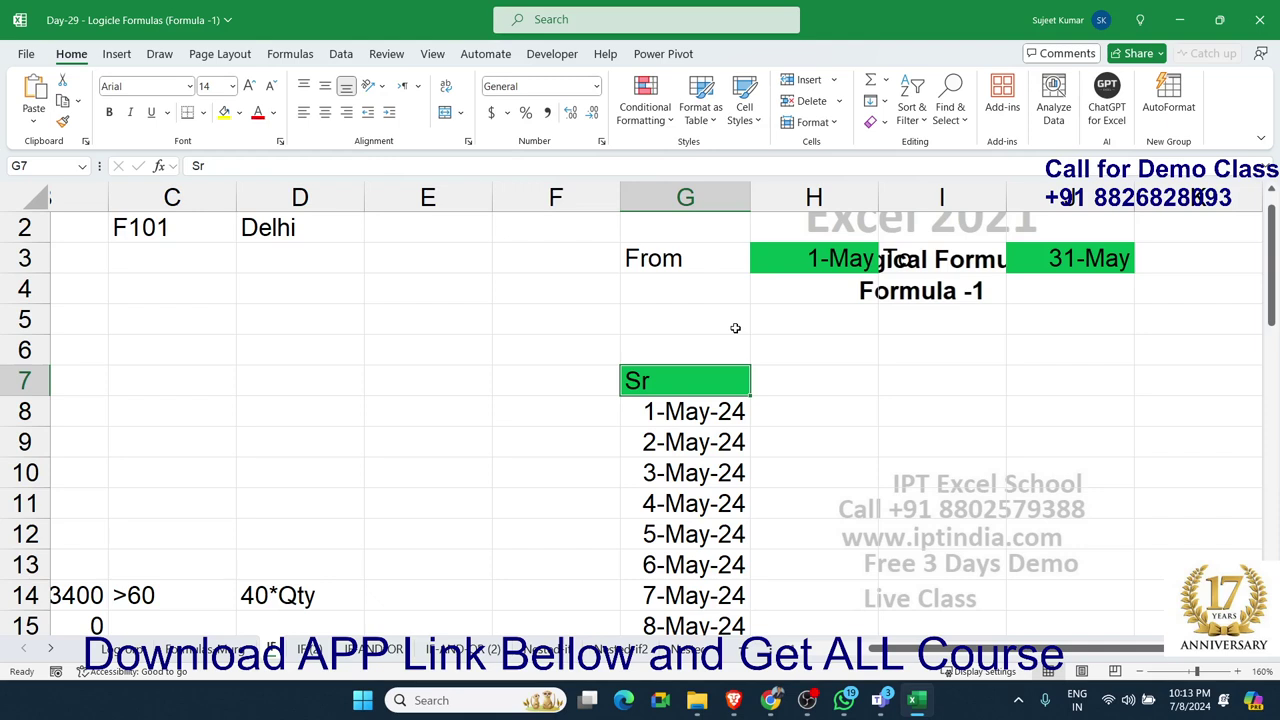
key("Down")
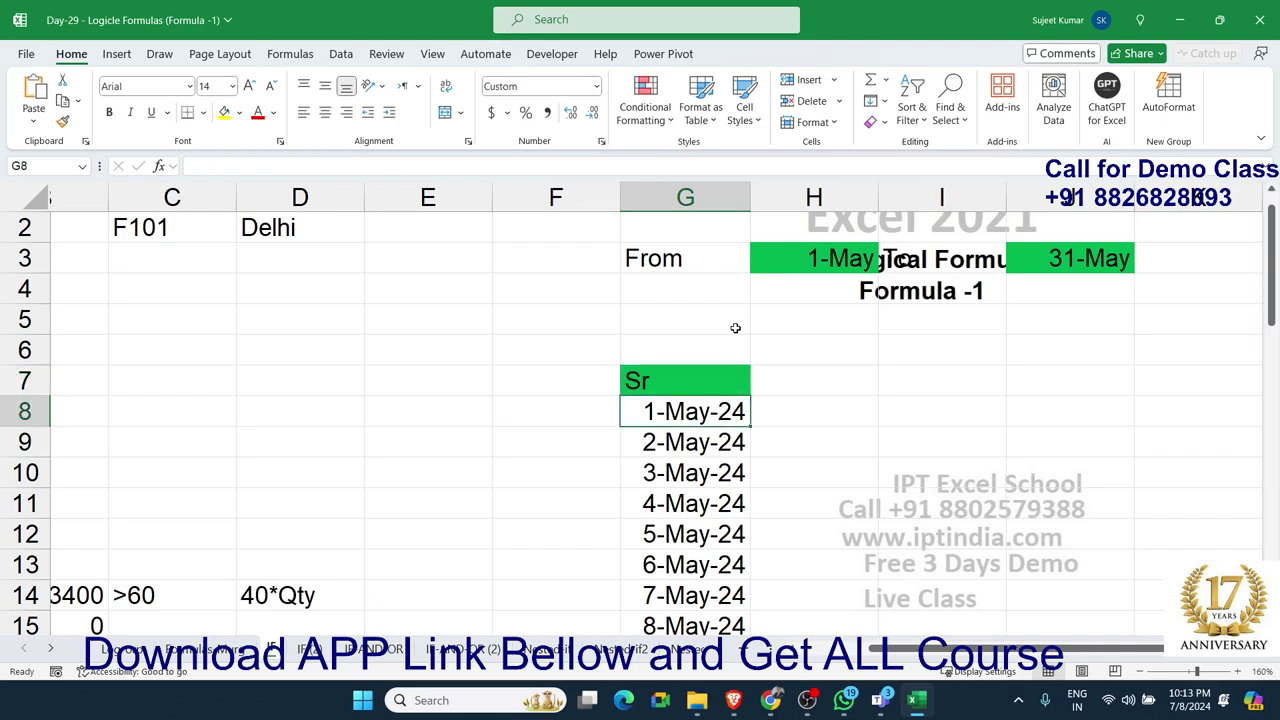
key("ctrl+shift+Down")
key("ctrl+shift+Down")
key("Delete")
key("ctrl+BackSpace")
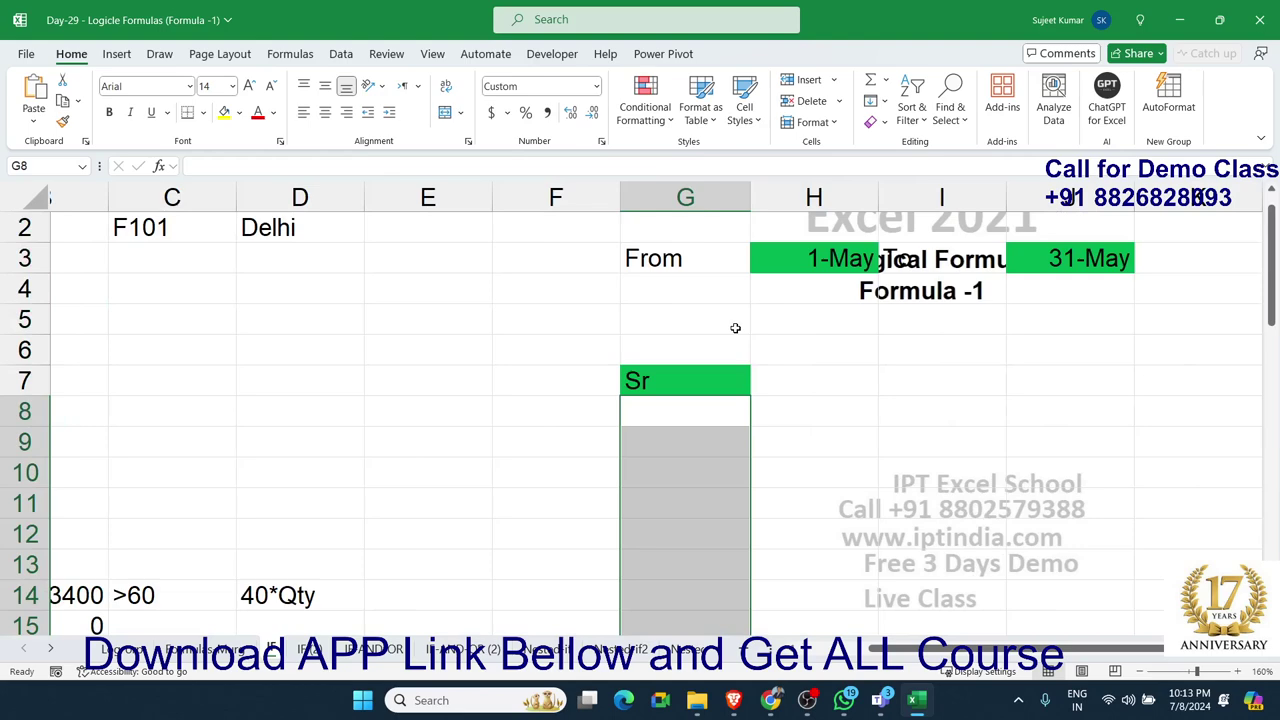
- Replace the From and To dates in H3 and J3 with the numbers 5 and 10
key("Up")
key("Up")
key("Up")
key("Up")
key("Up")
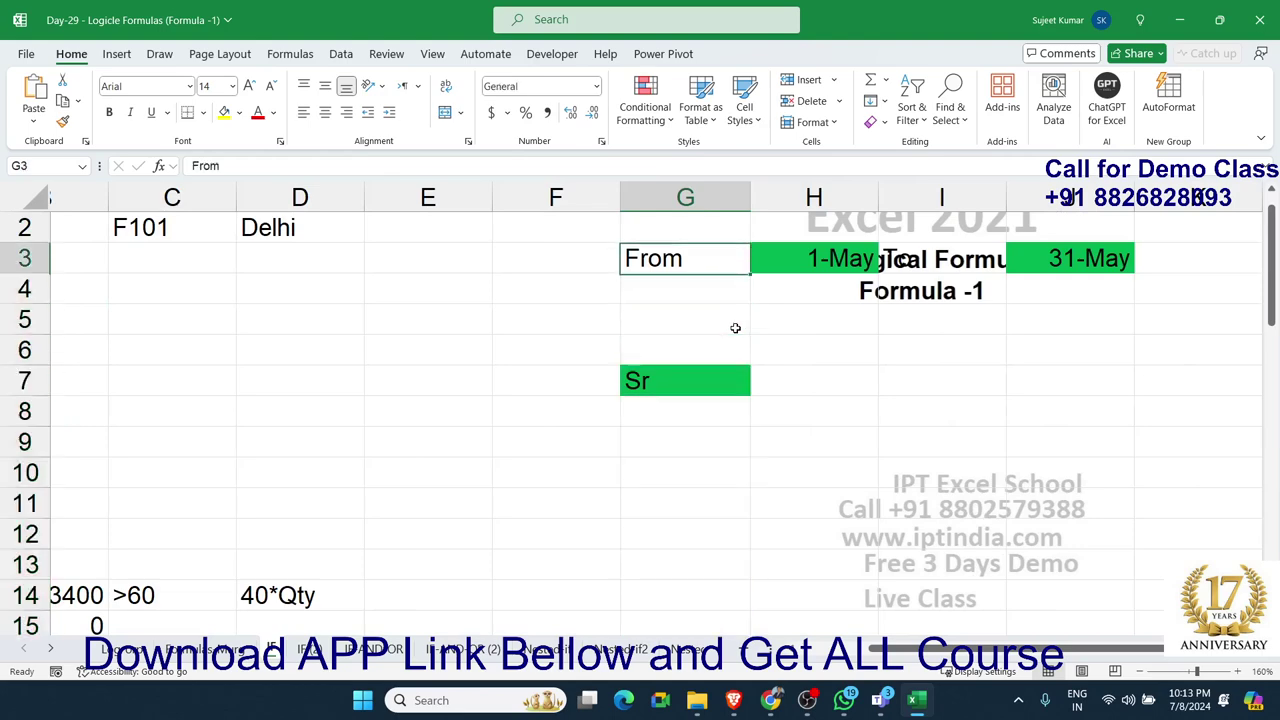
key("Right")
key("Delete")
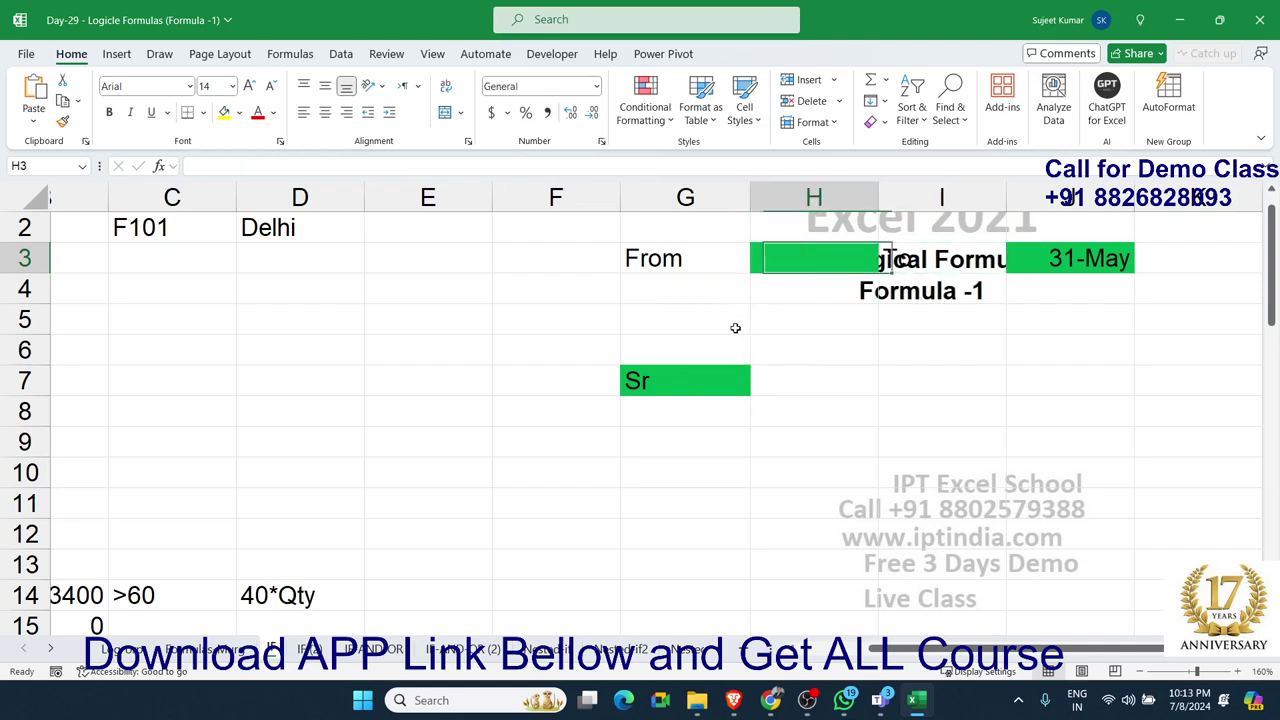
key("Right")
key("Right")
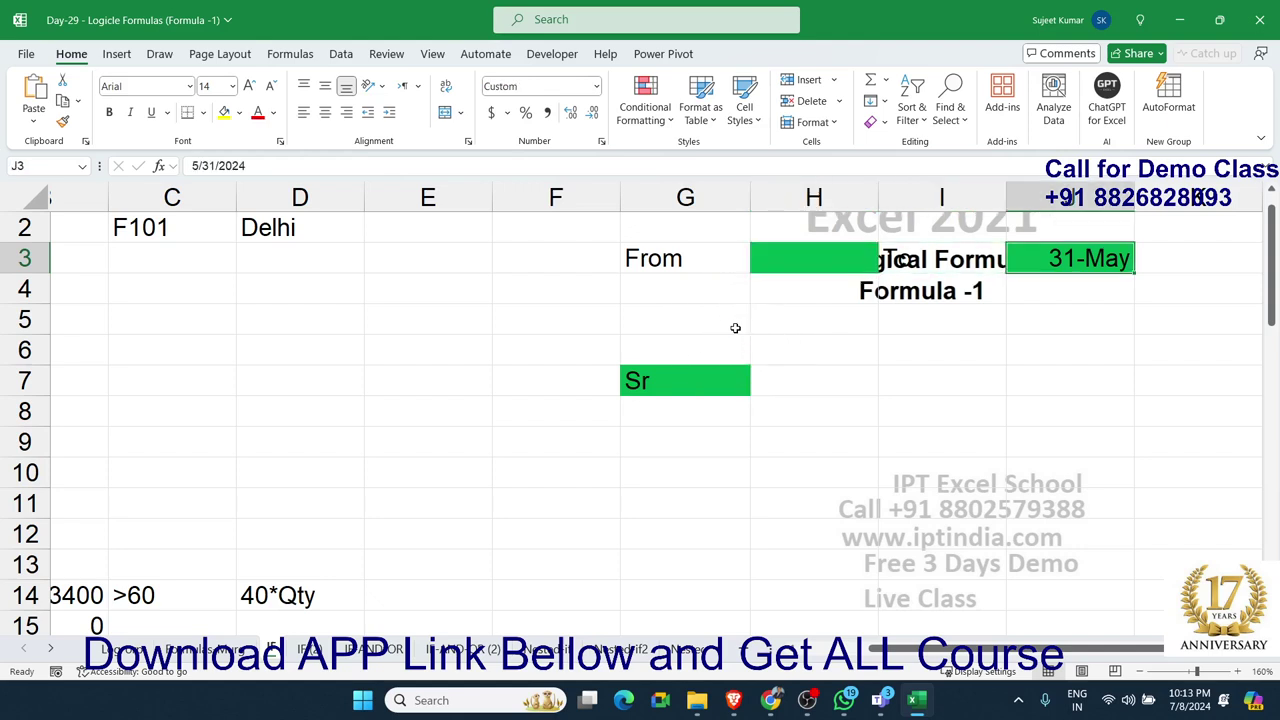
key("Delete")
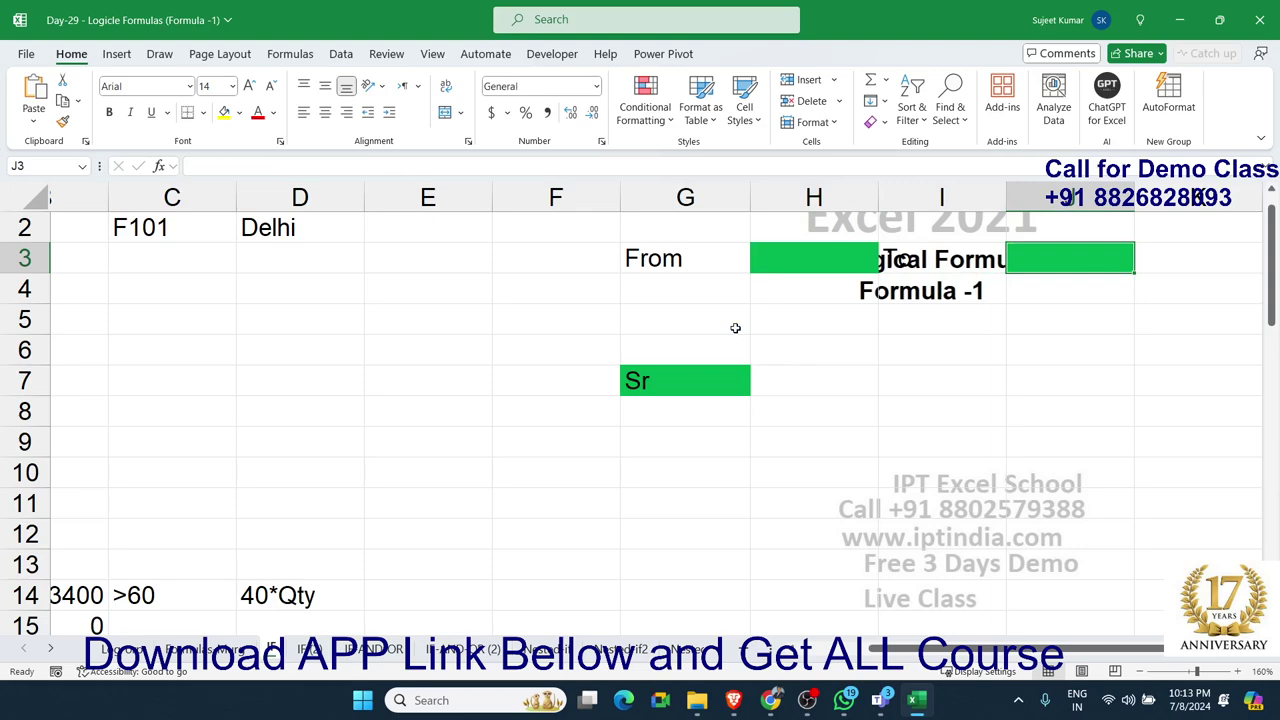
key("Left")
key("Left")
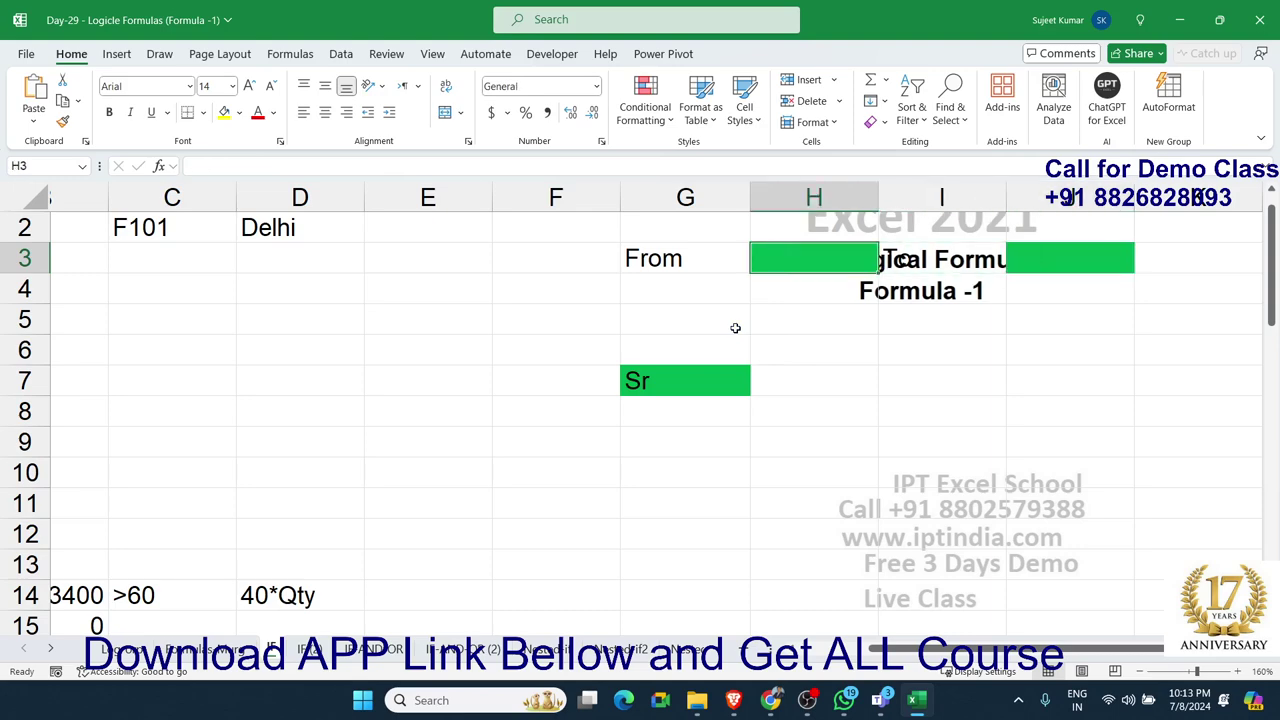
type("5")
key("Right")
key("Right")
type("1")
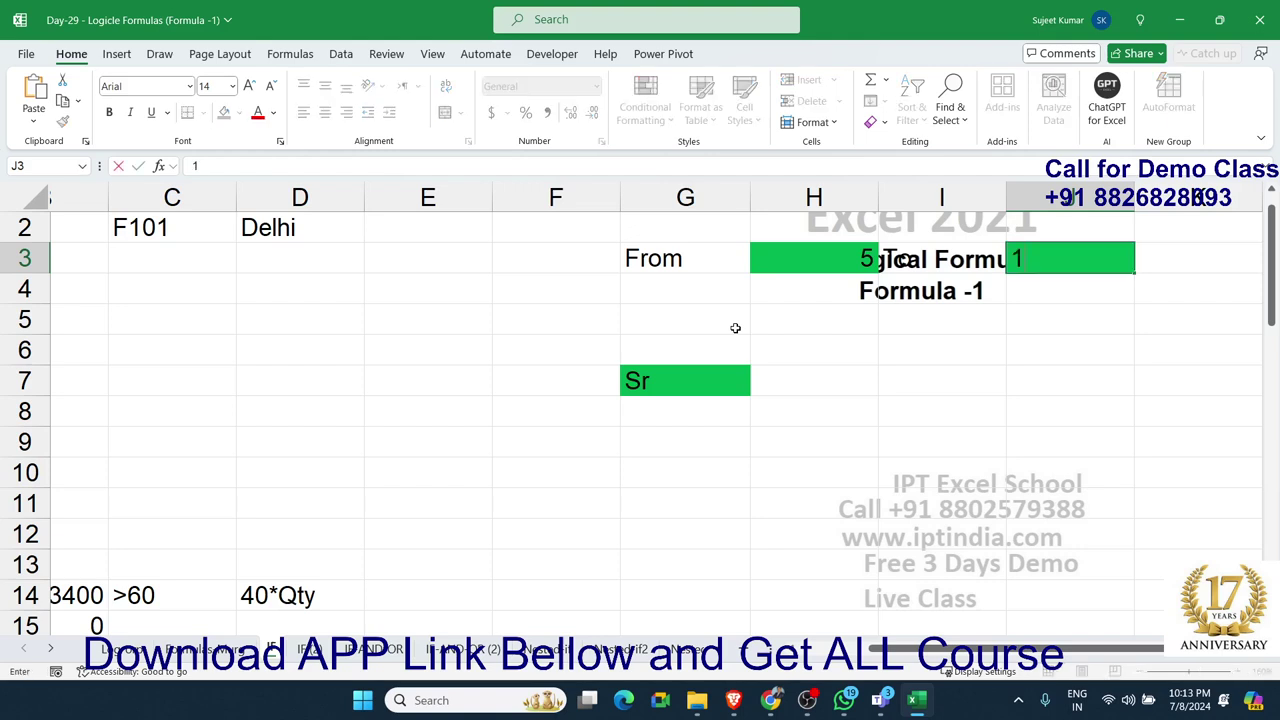
type("0")
key("Return")
key("Down")
key("Down")
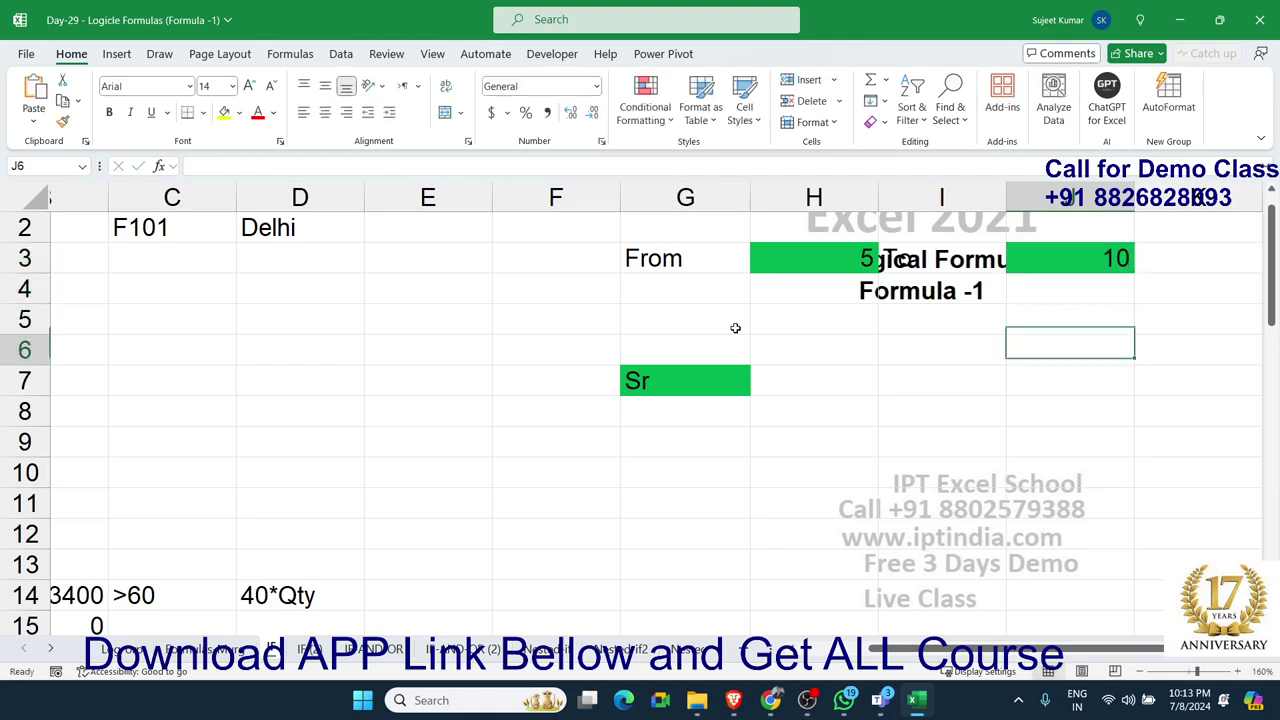
key("Left")
key("Left")
key("Left")
key("Down")
key("Down")
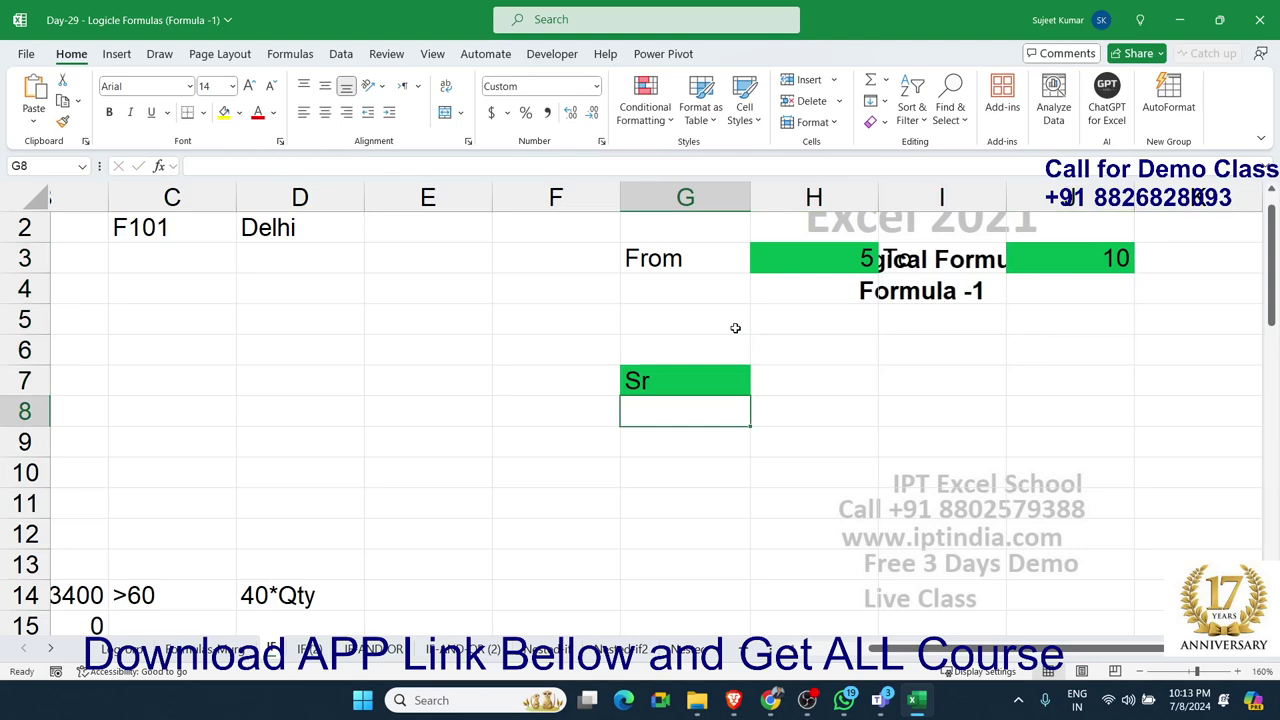
- Set G8 to =H3 and show it in General number format
type("=")
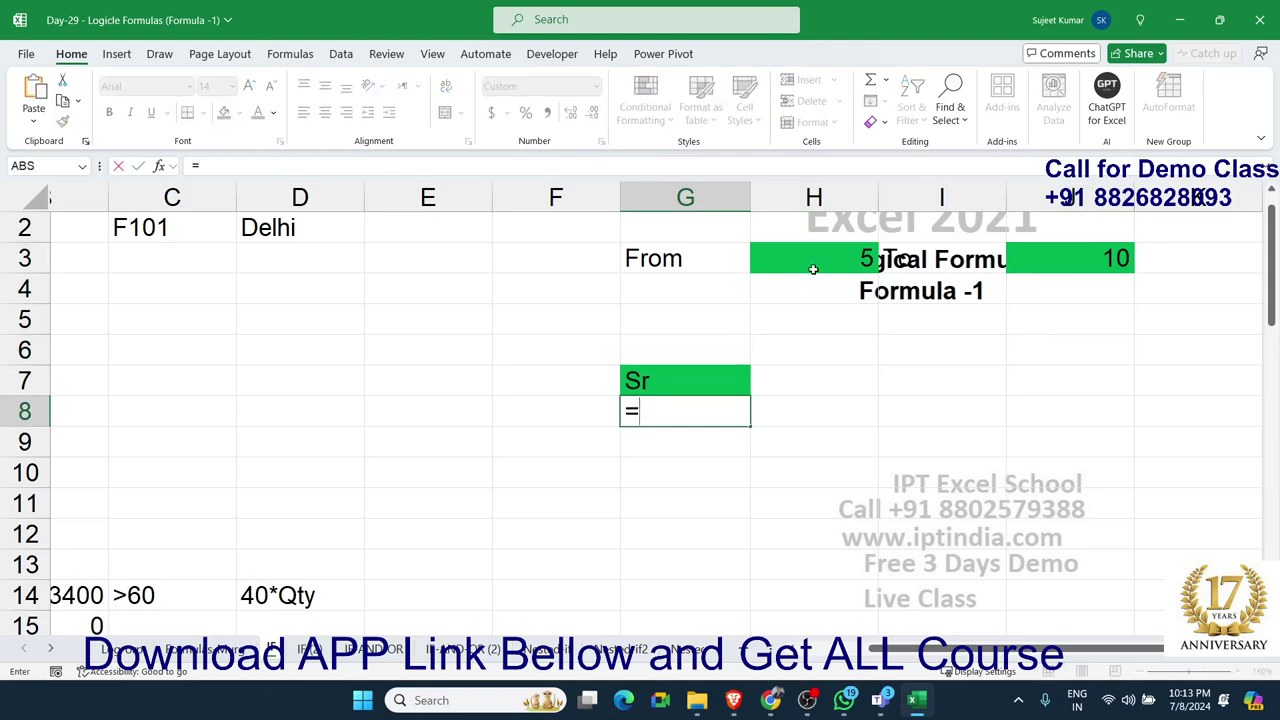
left_click(813, 267)
key("Return")
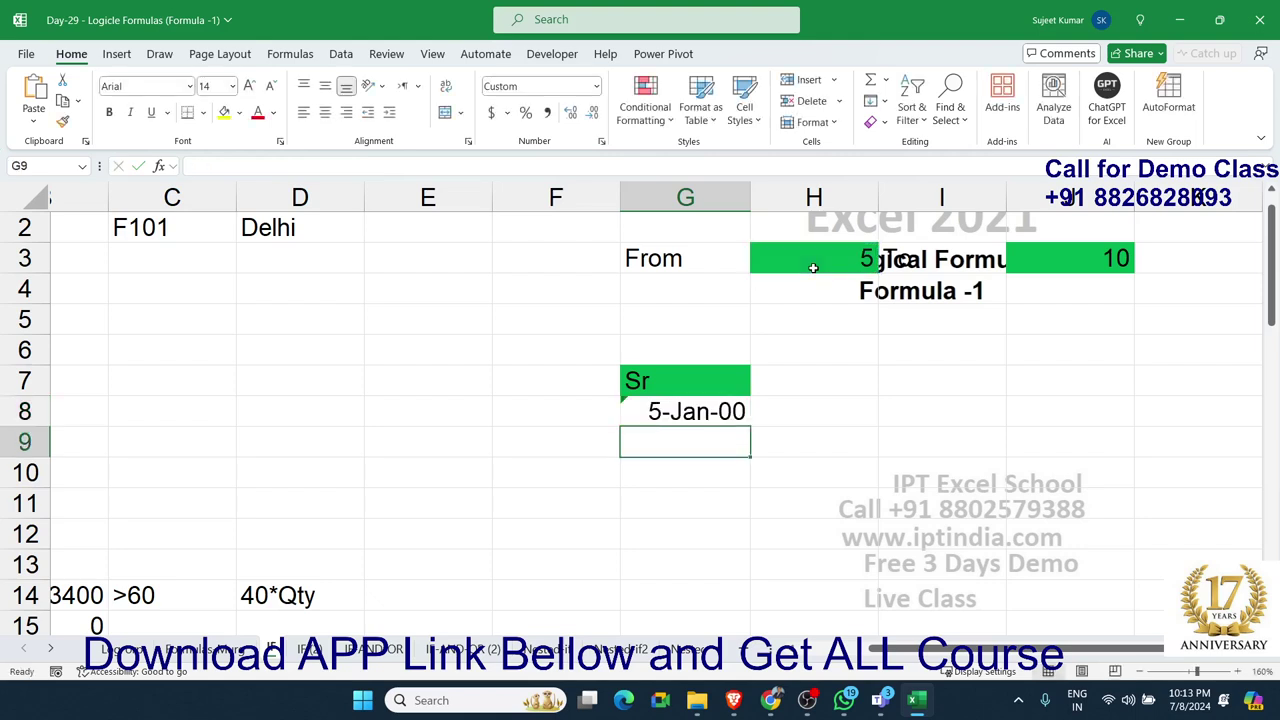
key("Up")
key("ctrl+shift+grave")
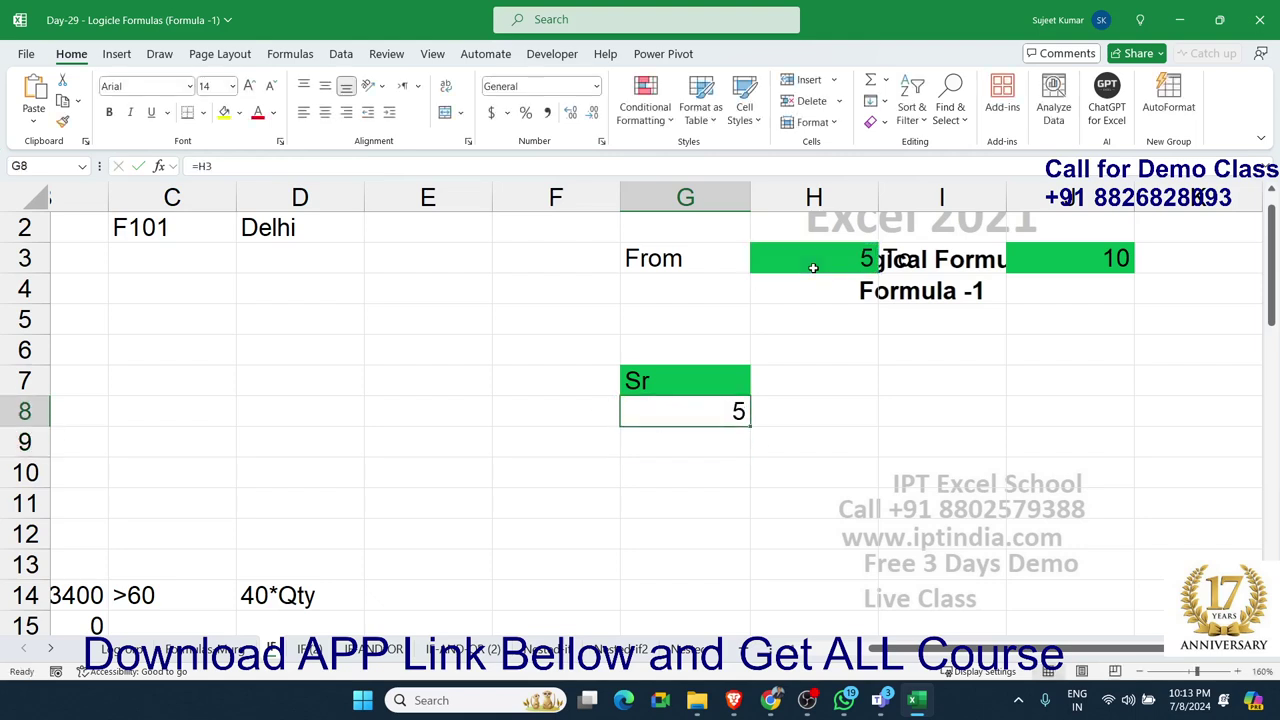
key("Down")
- Enter =IF(G8+1>J3,"",G8+1) in G9 and give it General number format
type("=")
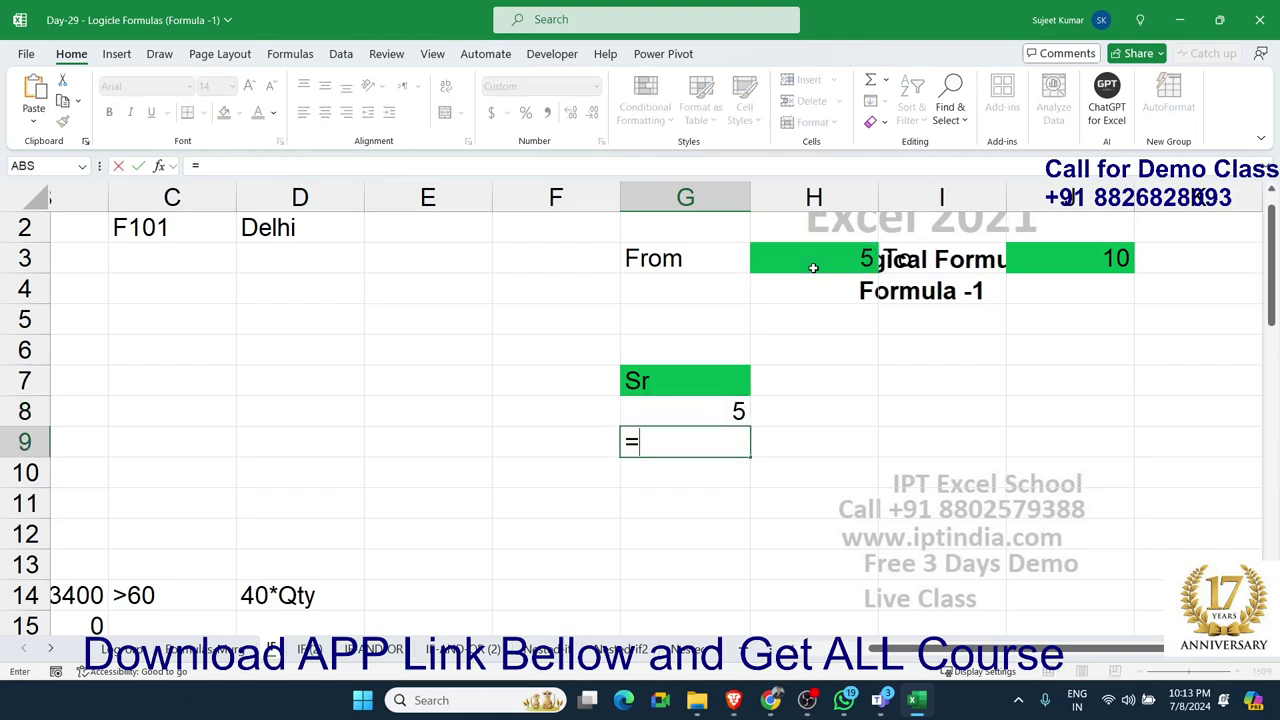
type("if")
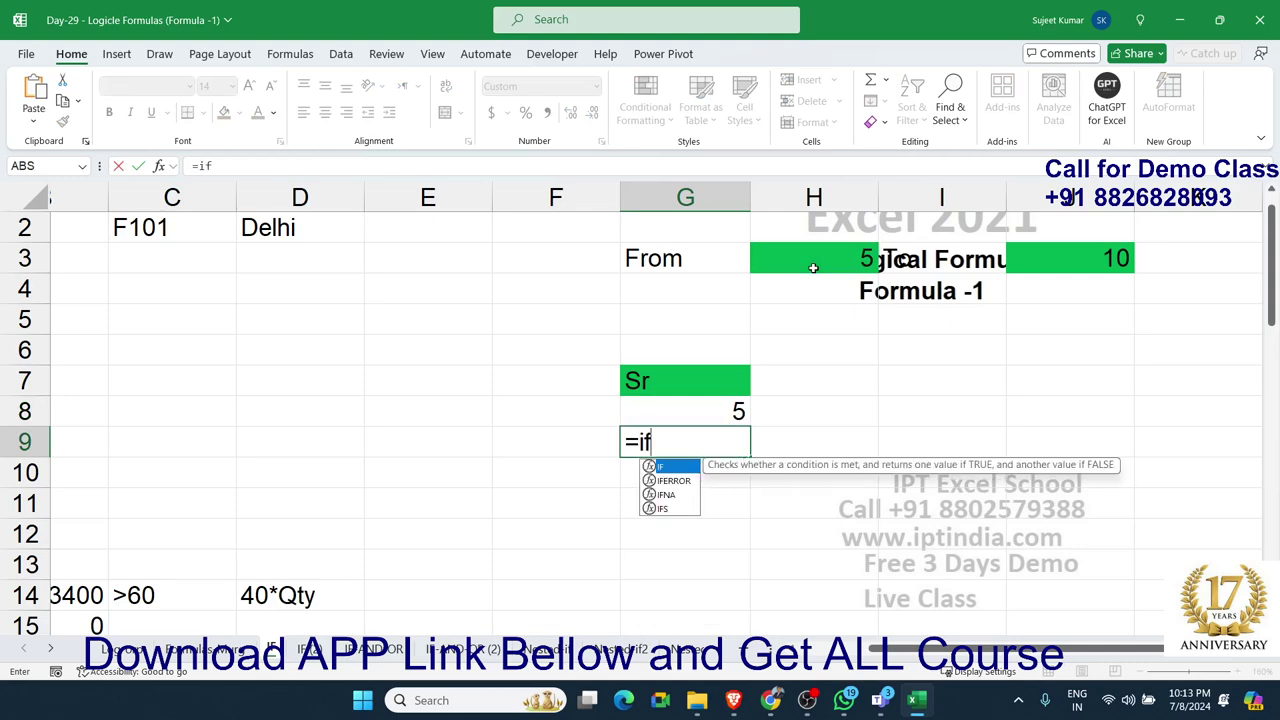
key("Tab")
key("Up")
type("+")
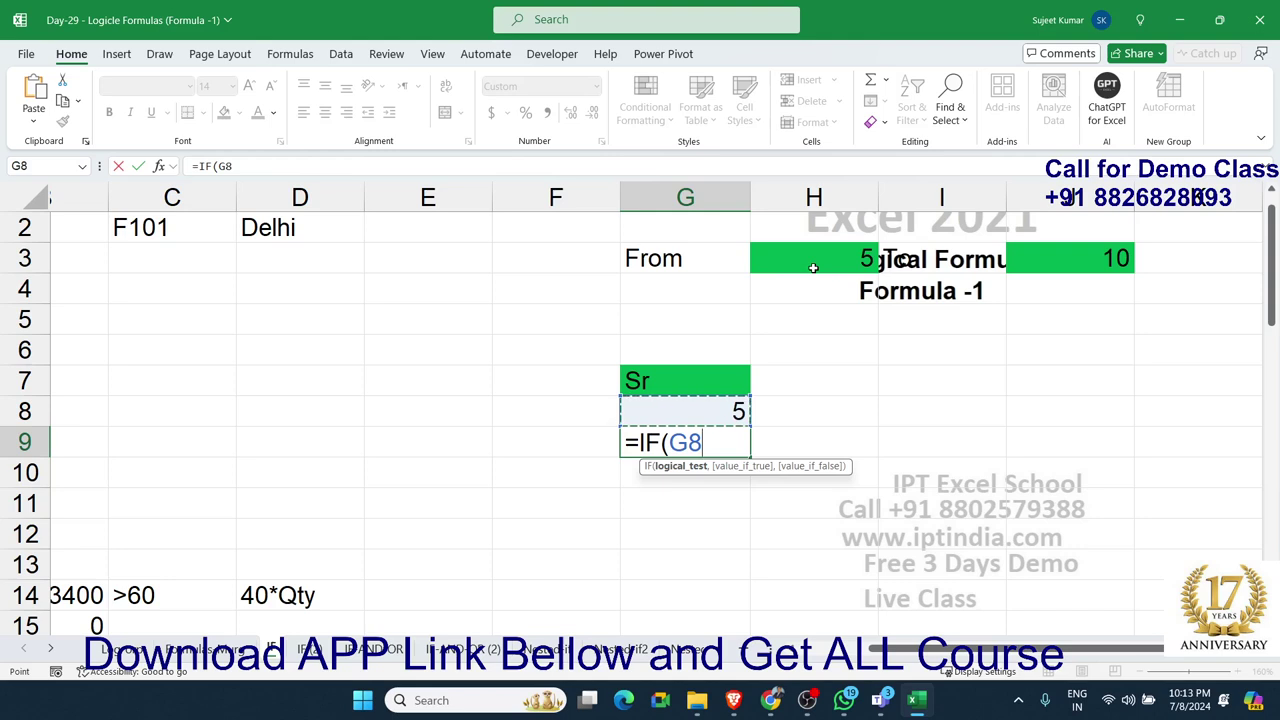
type("1")
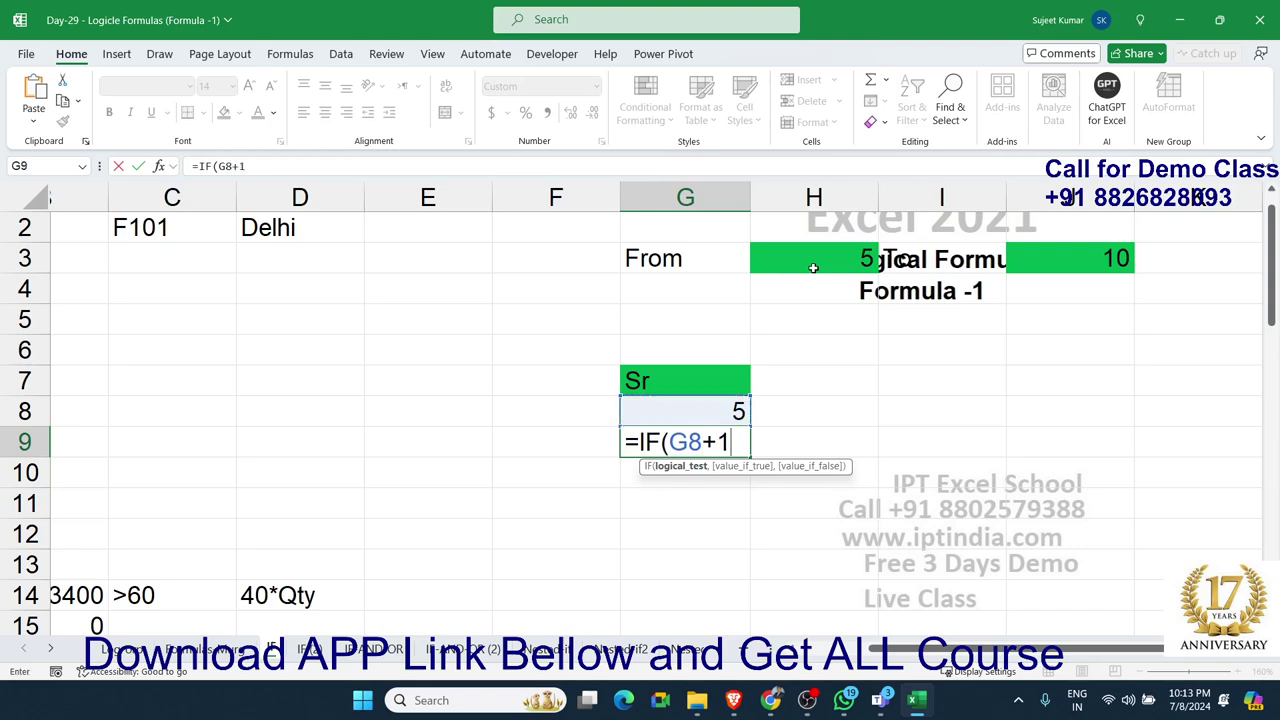
type(">")
left_click(1122, 262)
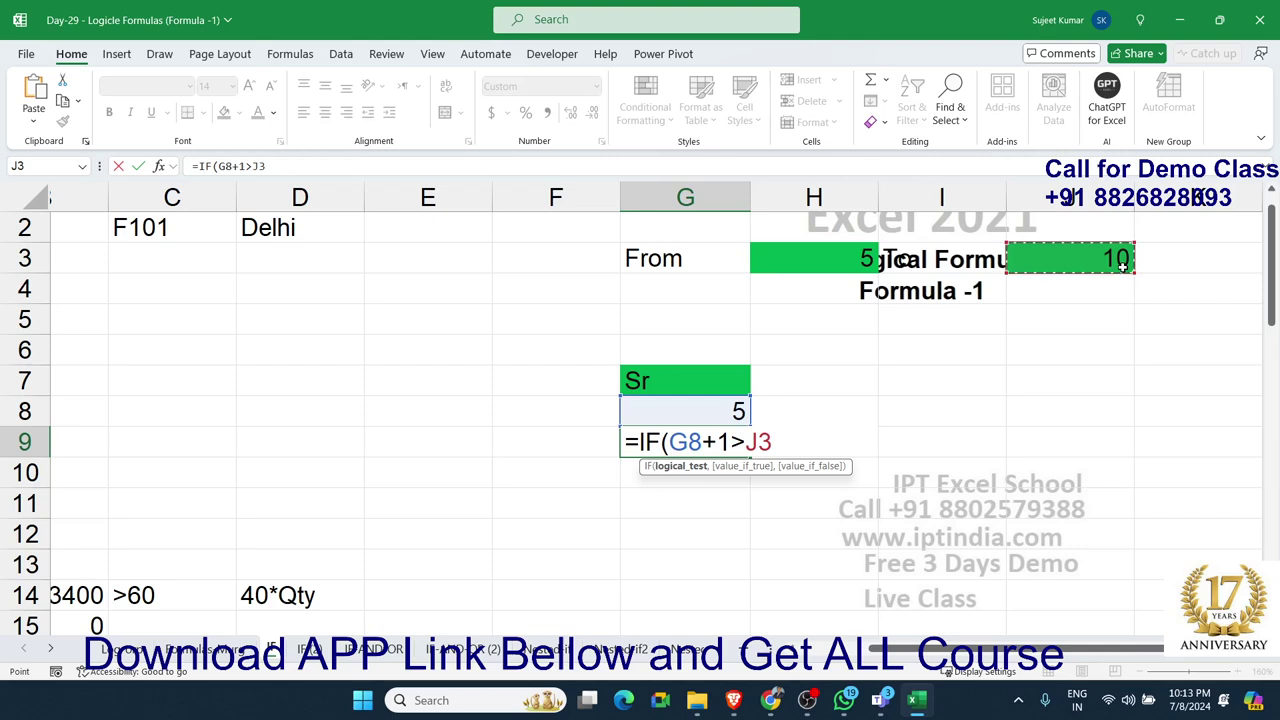
type(",")
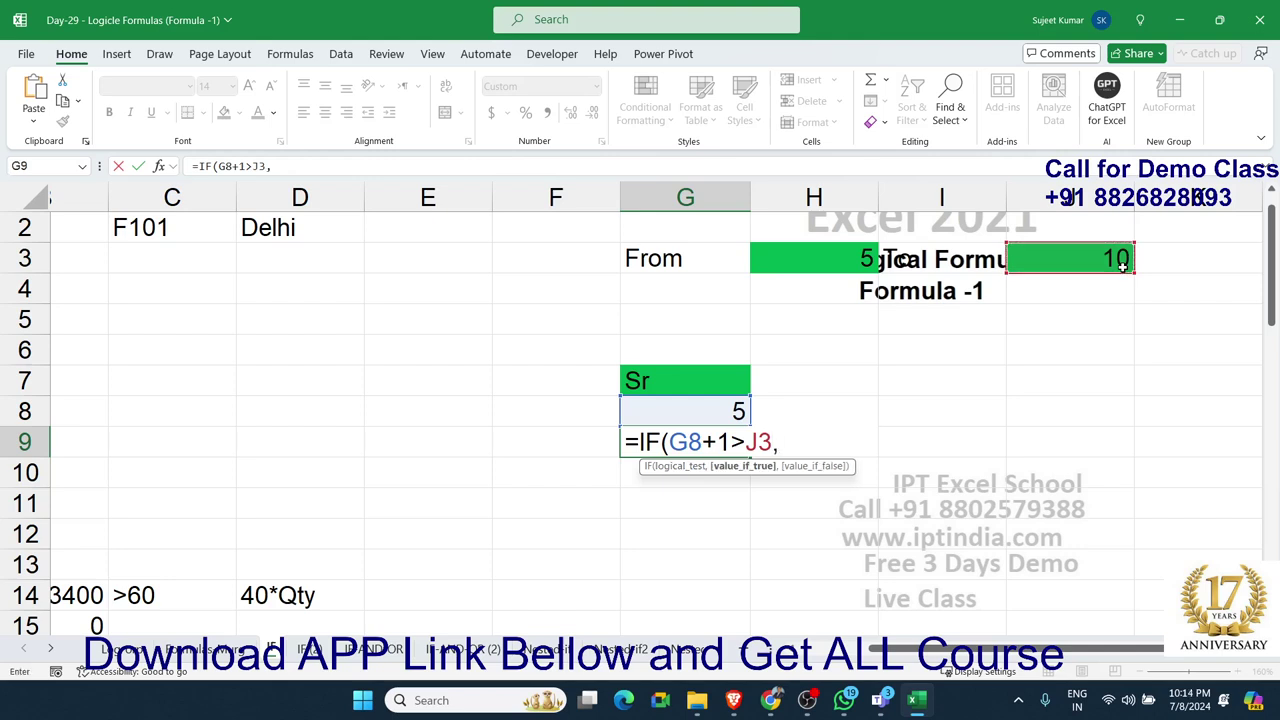
type("\"\",")
key("Up")
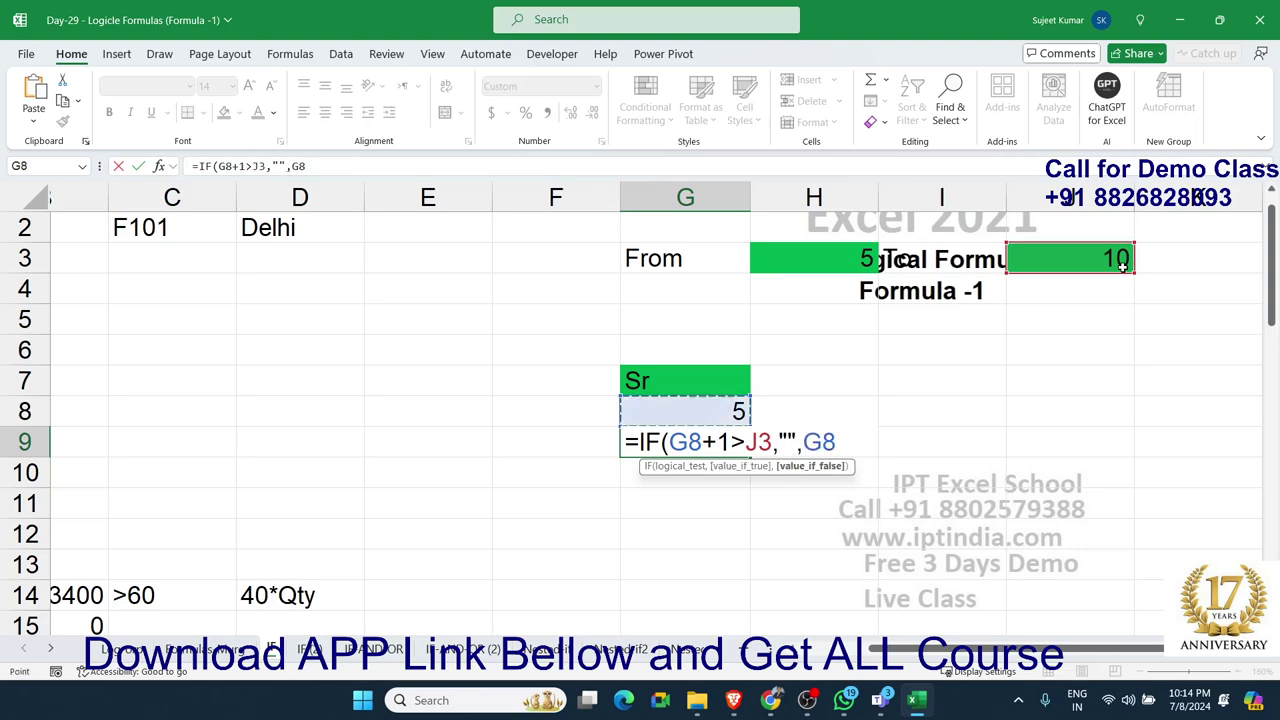
type("+1")
key("Return")
key("Up")
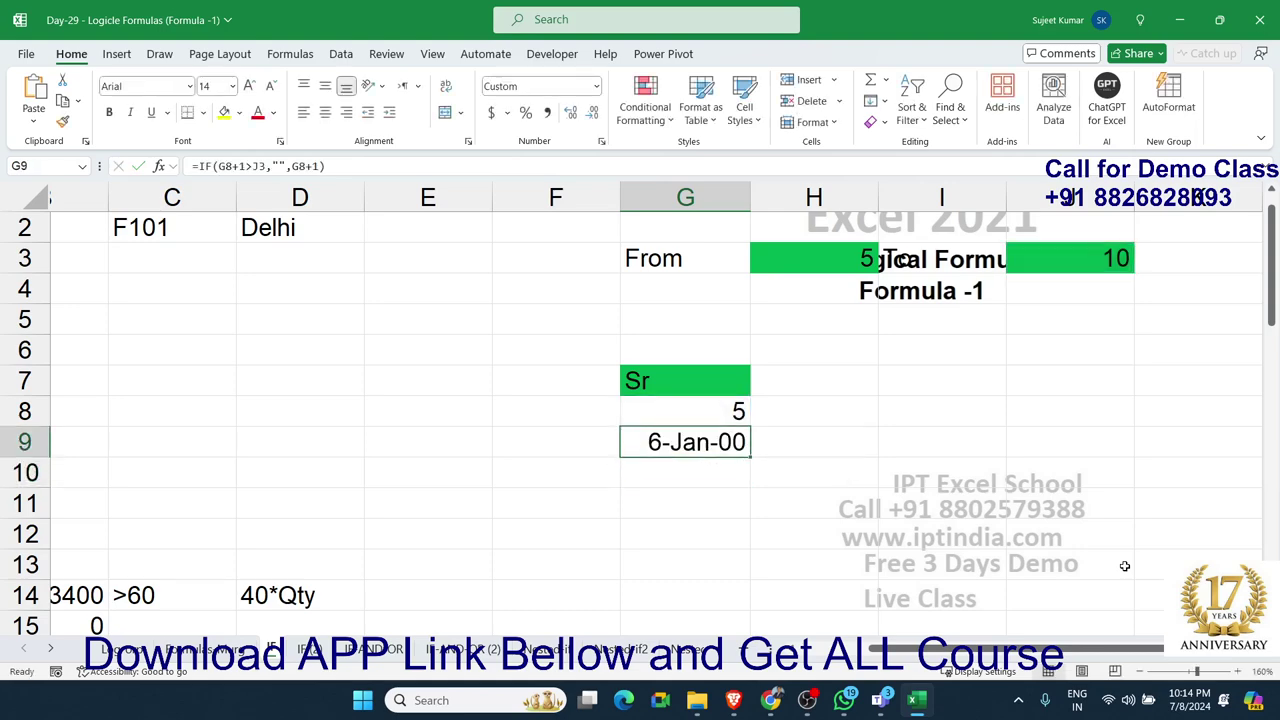
key("ctrl+shift+asciitilde")
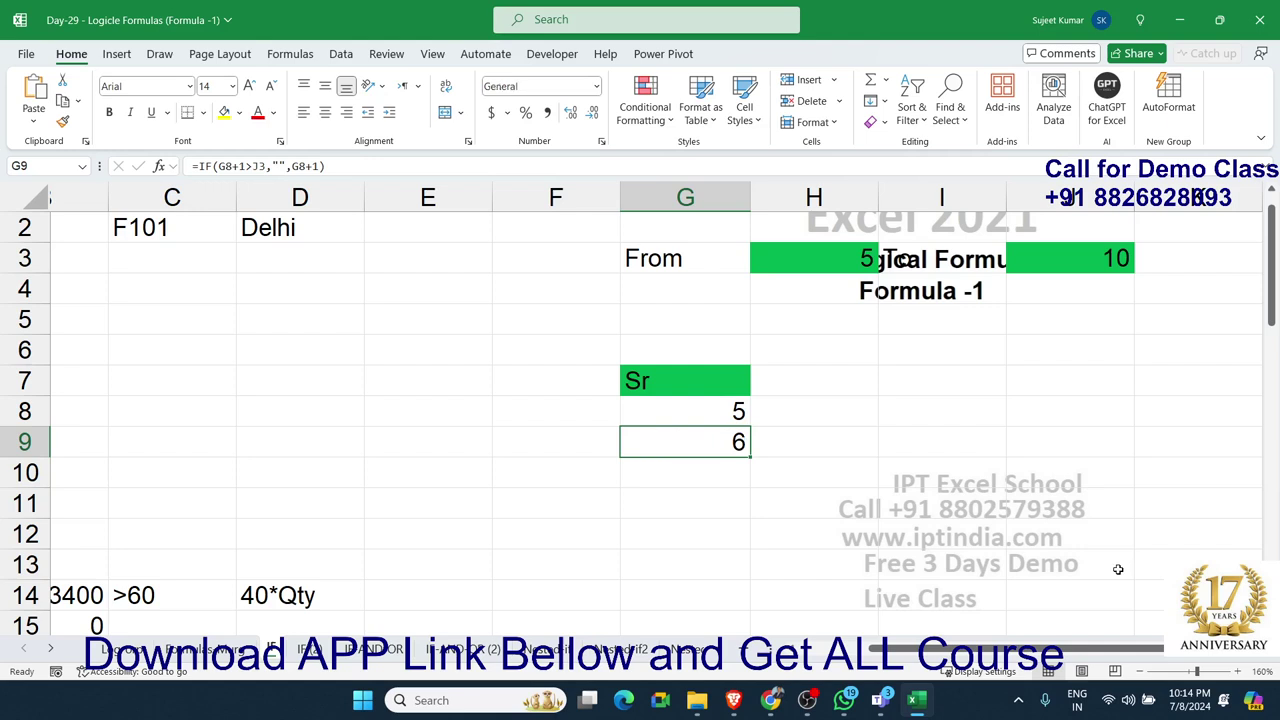
- Make the J3 reference in G9's formula absolute as $J$3
double_click(697, 440)
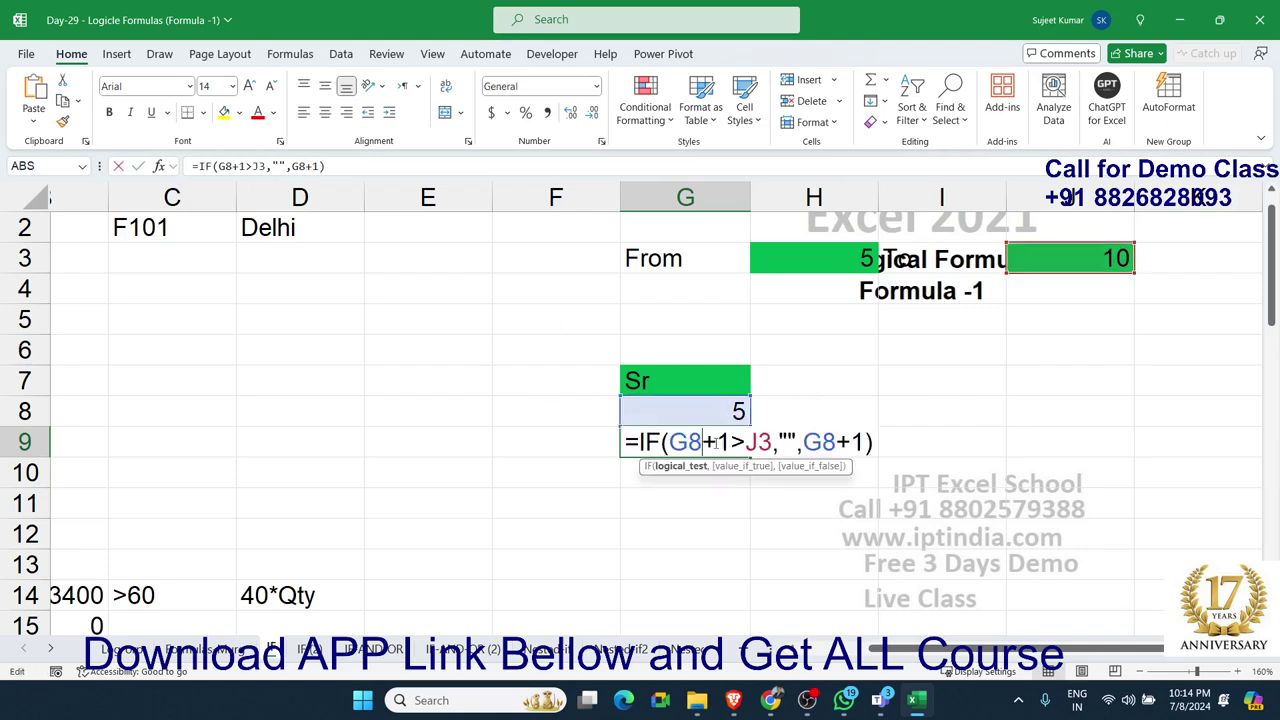
left_click(757, 442)
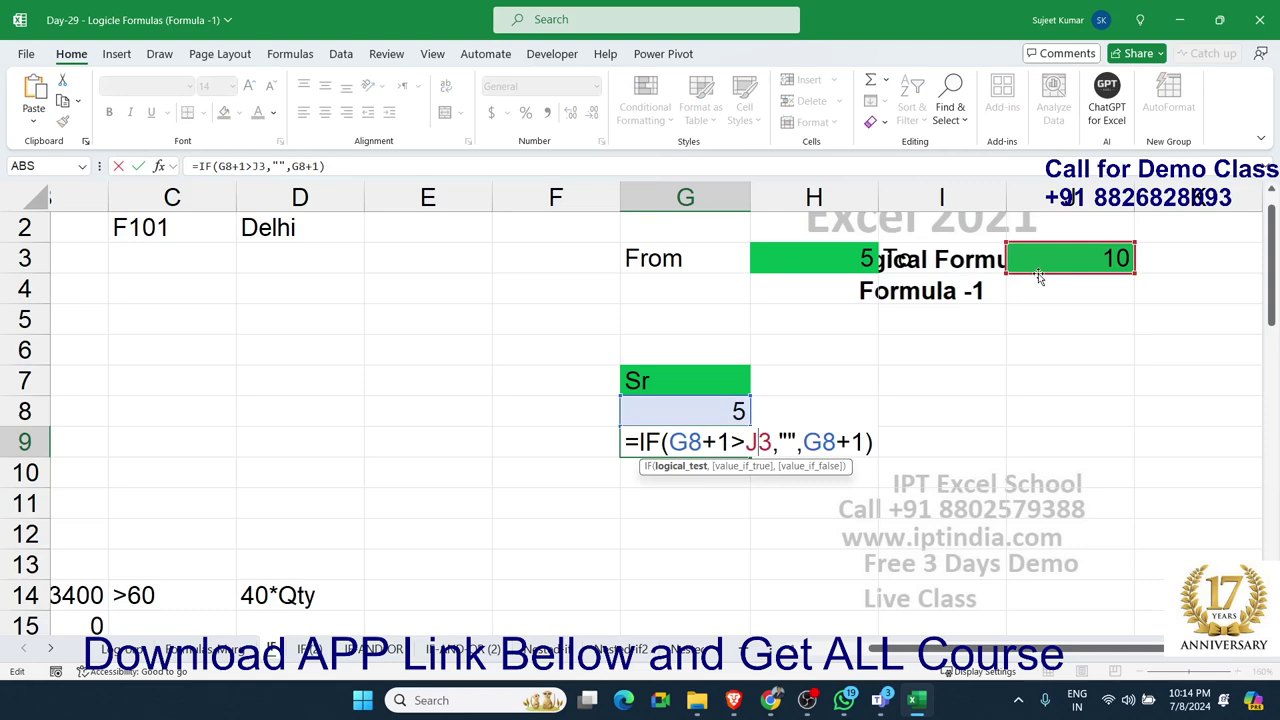
key("F4")
key("Return")
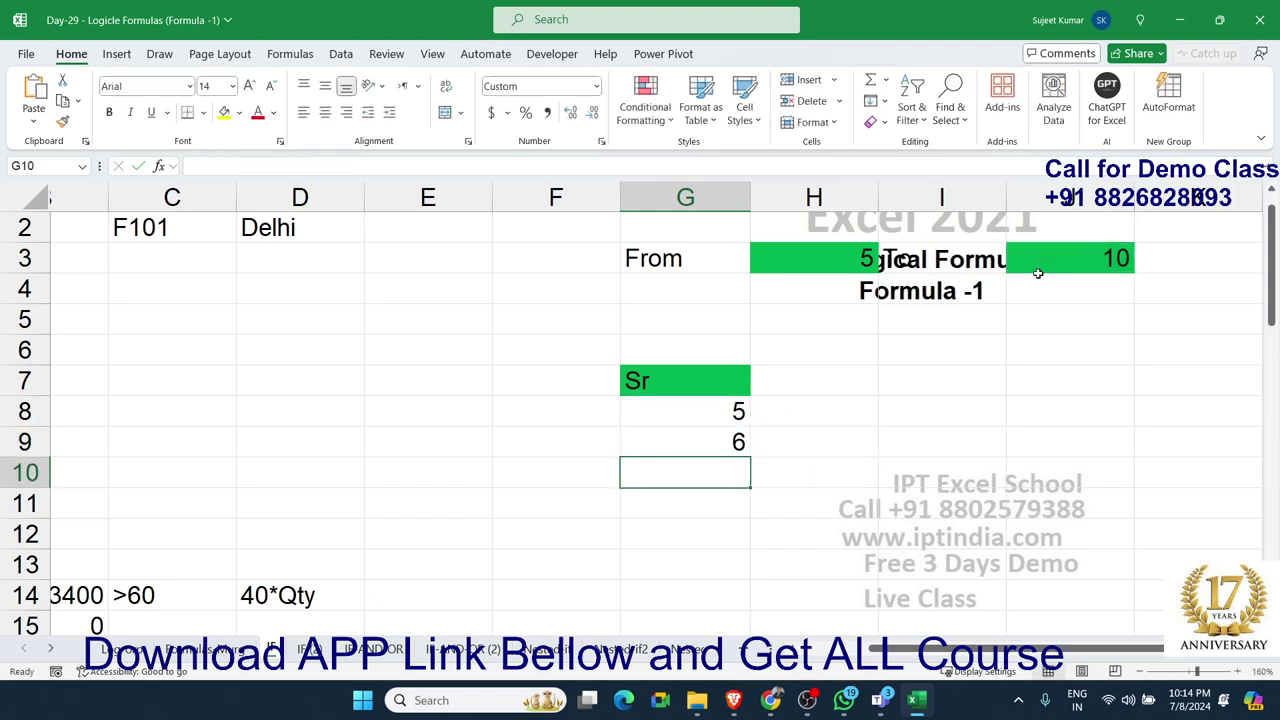
- Fill the G9 serial formula down column G and check the resulting 5–10 values
key("Up")
key("shift+Down")
key("shift+Down")
key("shift+Down")
key("shift+Down")
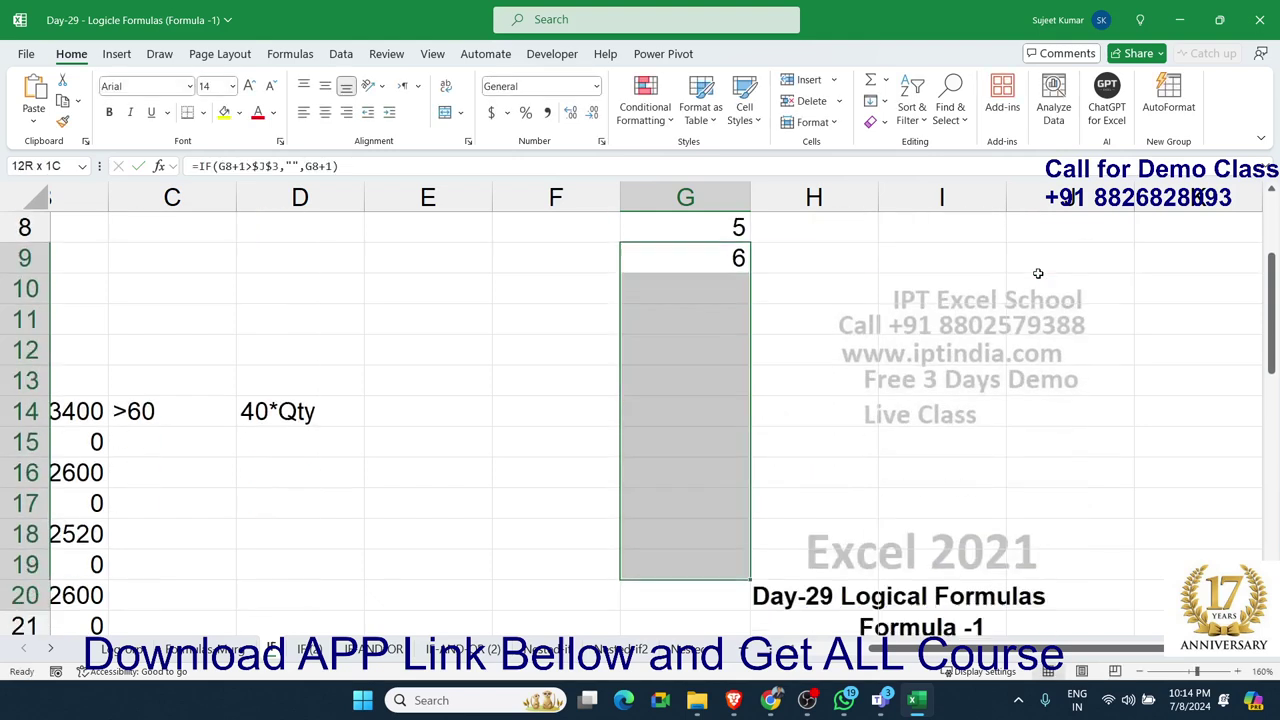
key("shift+Down")
key("shift+Down")
key("ctrl+d")
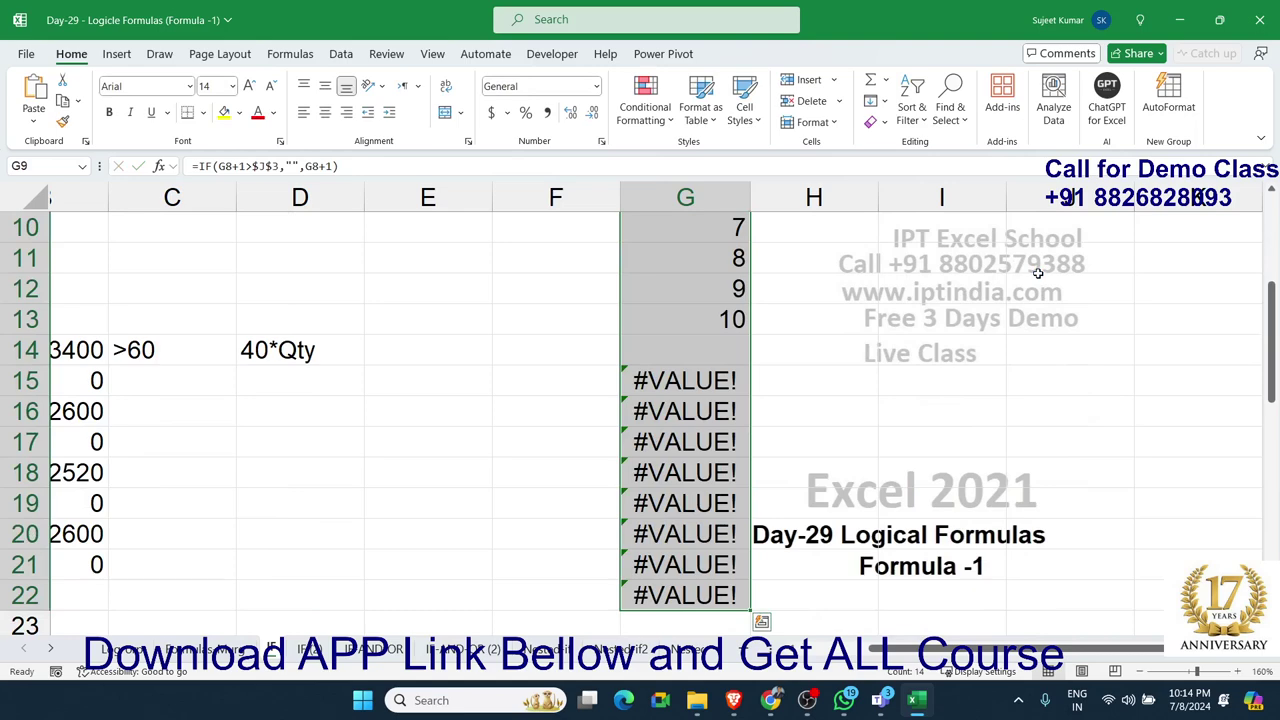
key("Up")
key("Up")
key("Up")
key("Up")
key("Up")
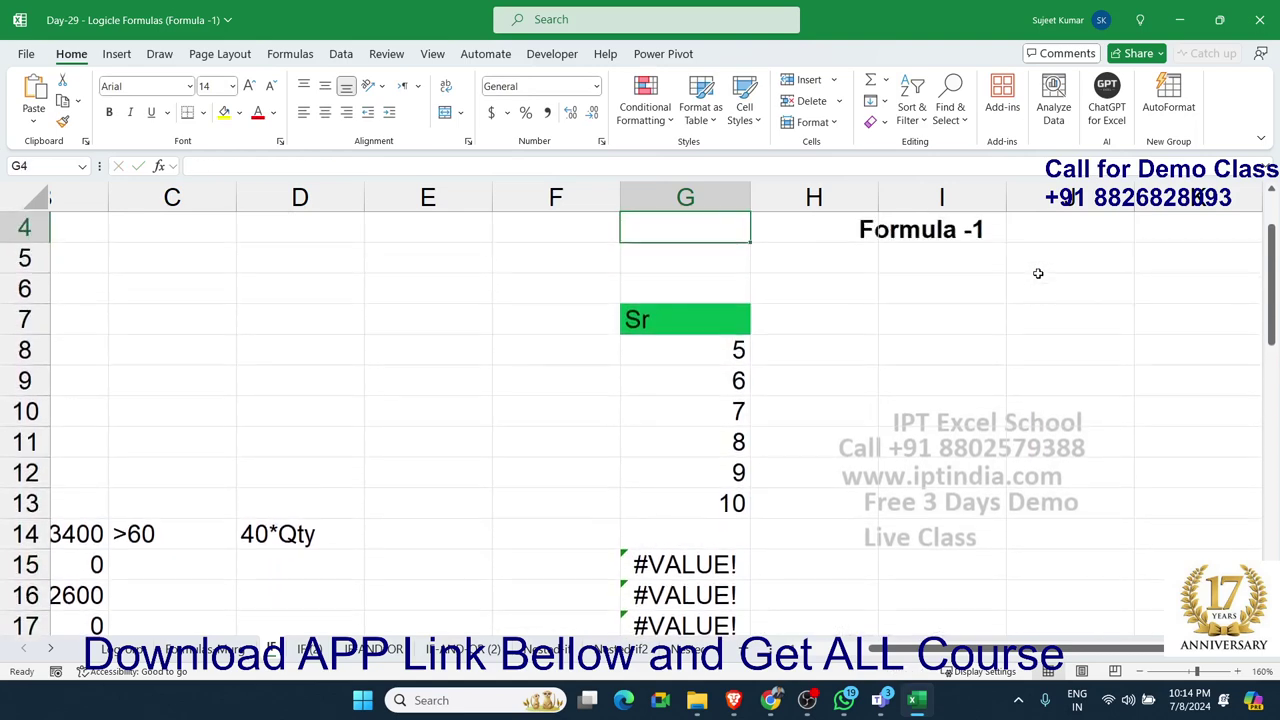
key("Down")
key("Down")
key("Down")
key("Down")
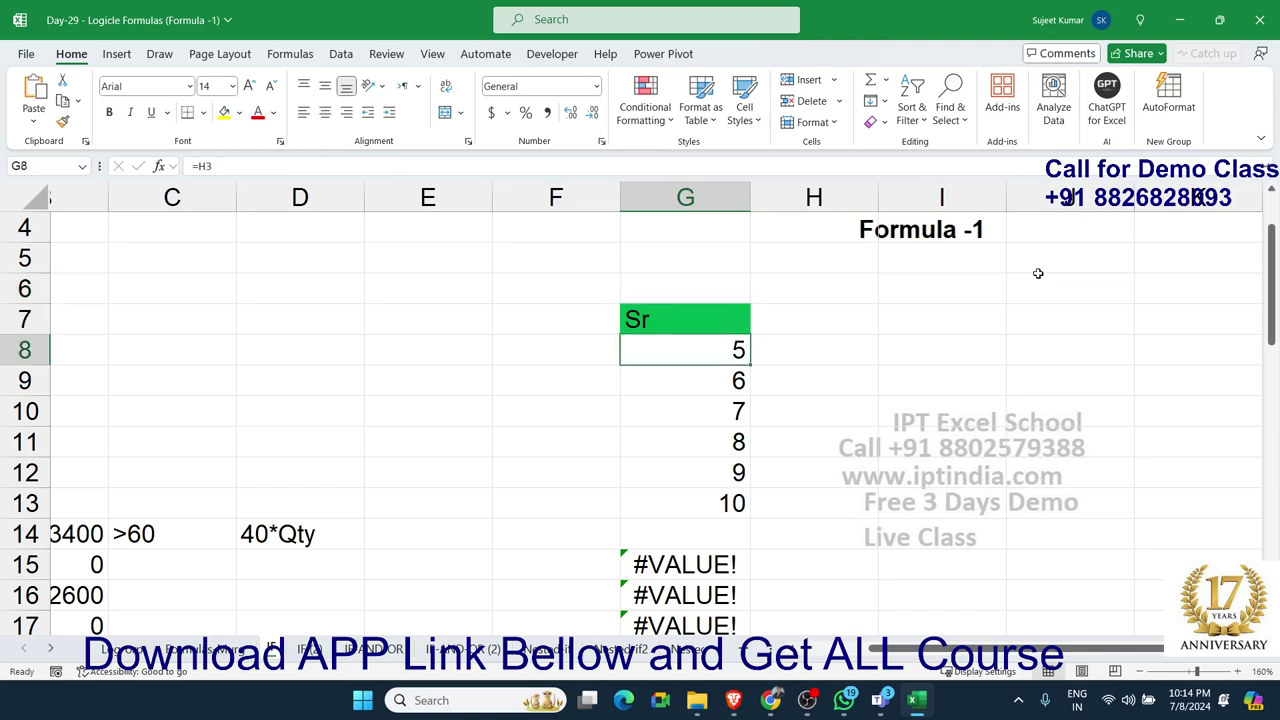
key("Down")
key("Down")
key("Down")
key("Down")
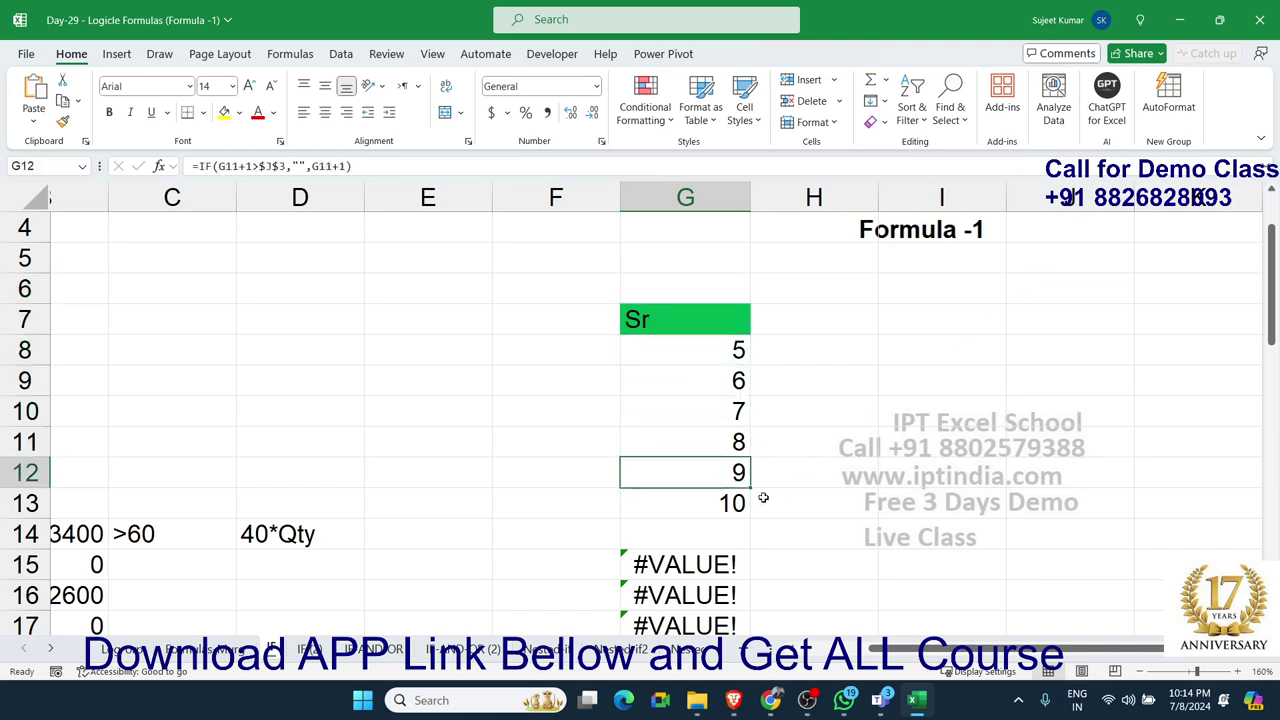
left_click(716, 373)
- Rewrite G9 as =IFERROR(IF(G8+1>$J$3,"",G8+1),"") so errors show blank
double_click(716, 373)
key("Left")
key("Left")
key("Left")
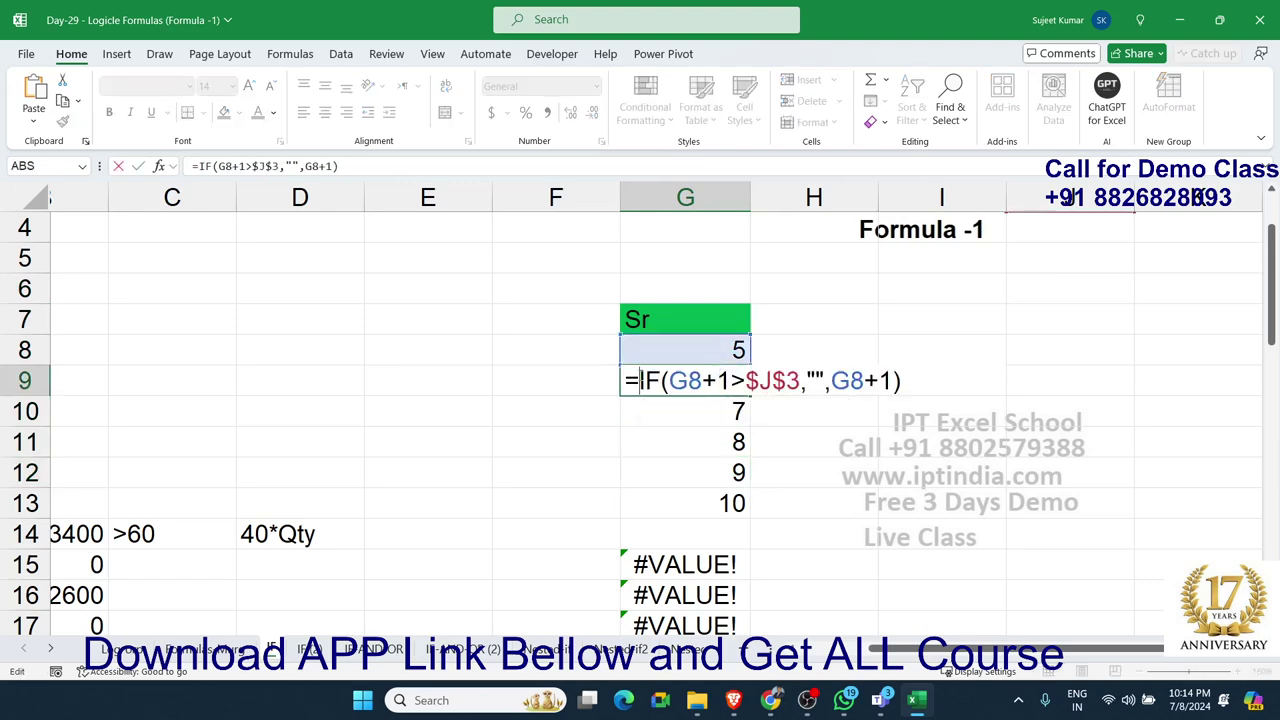
type("i")
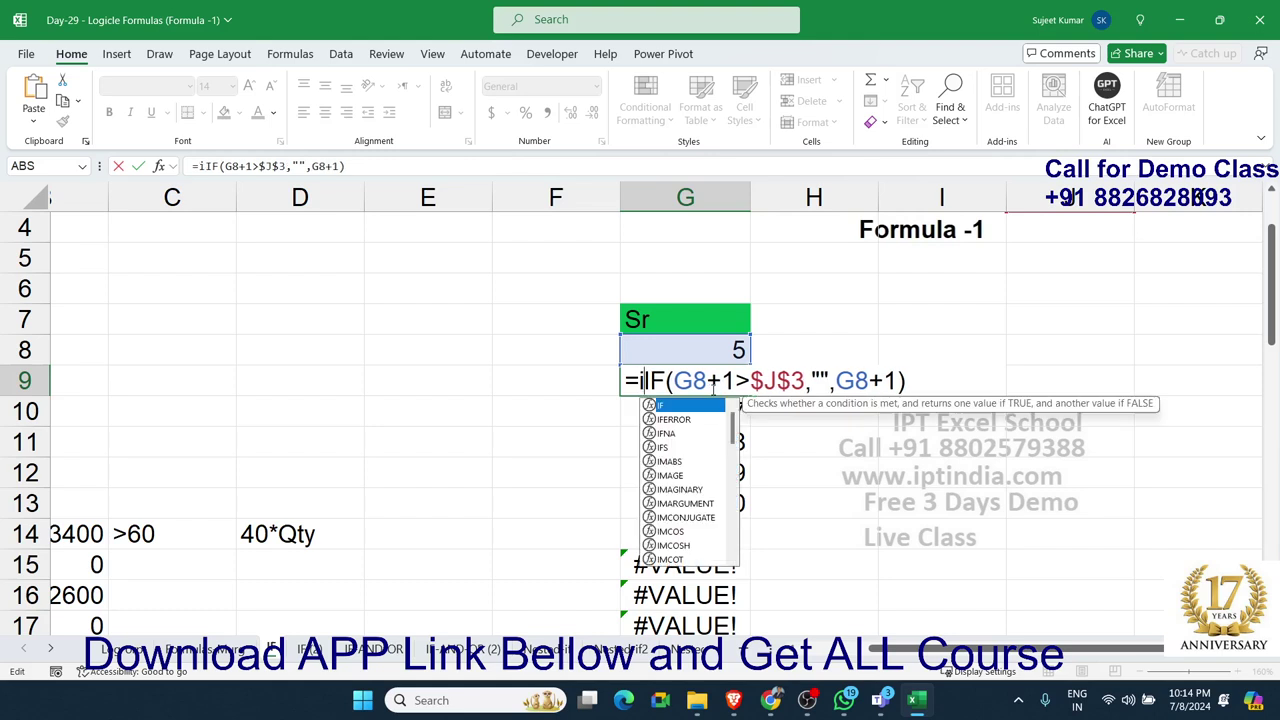
type("f")
key("Down")
key("Tab")
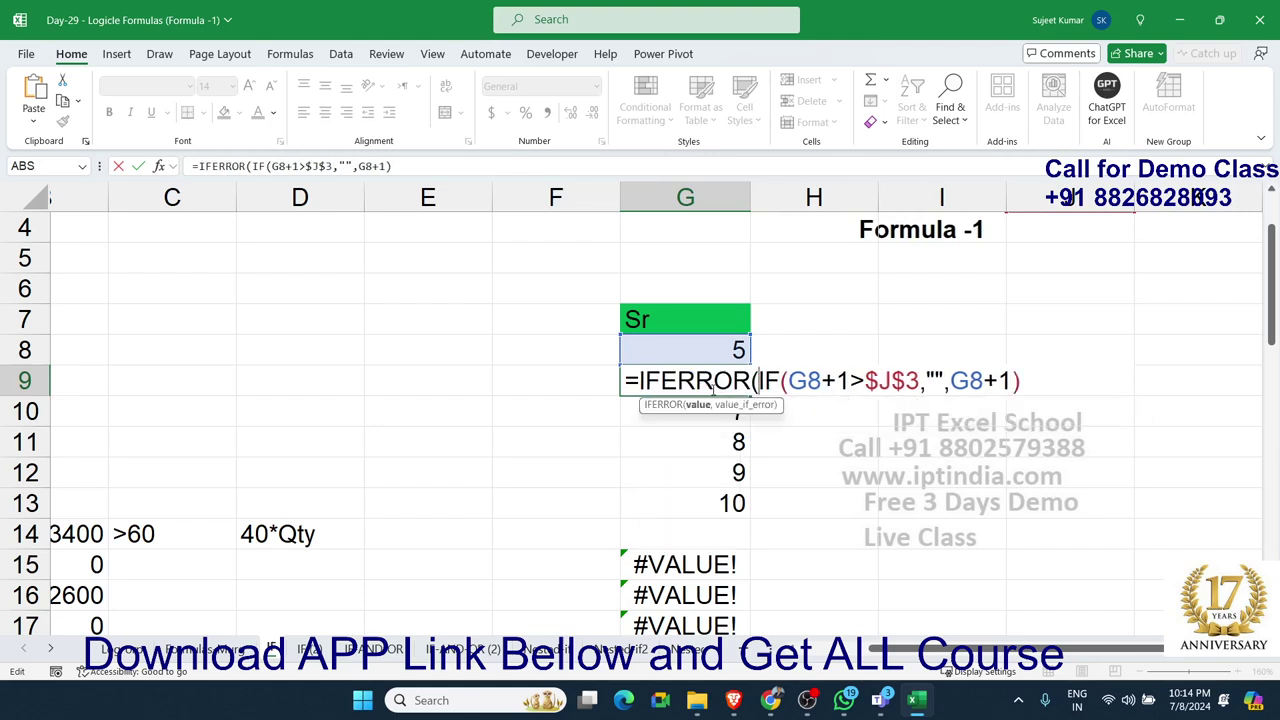
key("Right")
key("Right")
key("Right")
key("shift+Right")
key("shift+Right")
key("shift+Right")
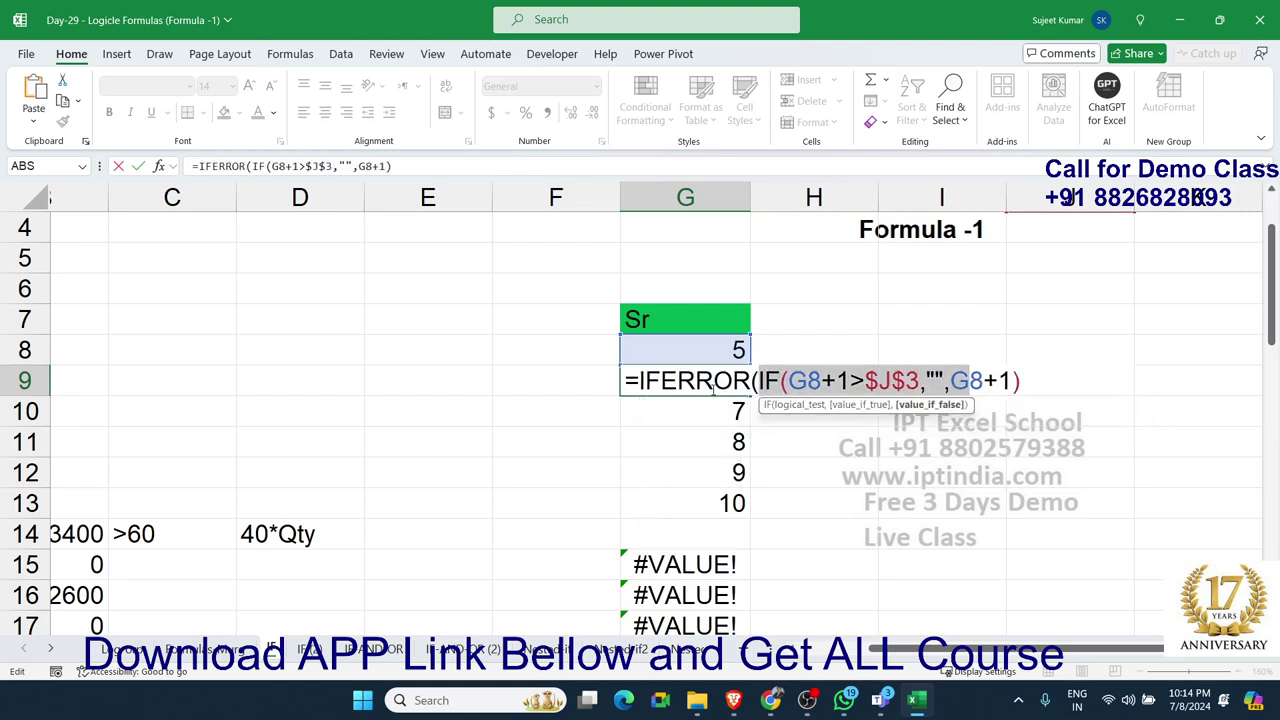
key("shift+Right")
key("shift+Right")
key("shift+Right")
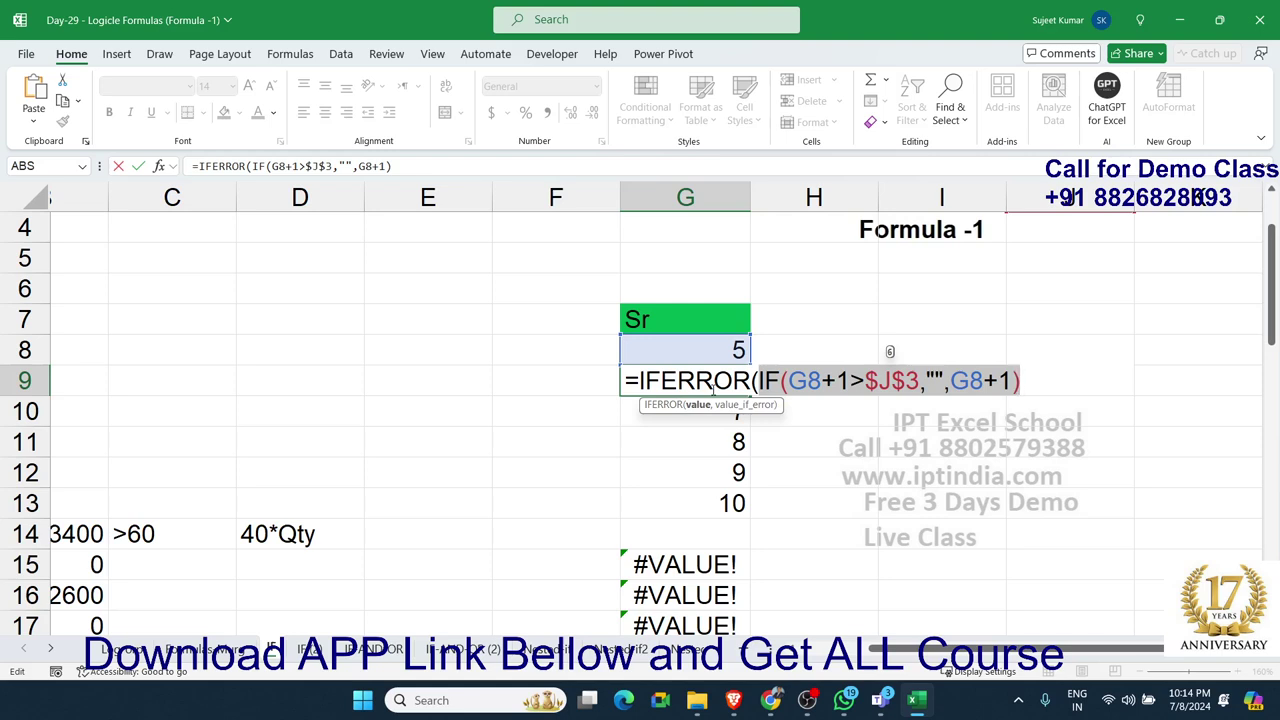
key("Right")
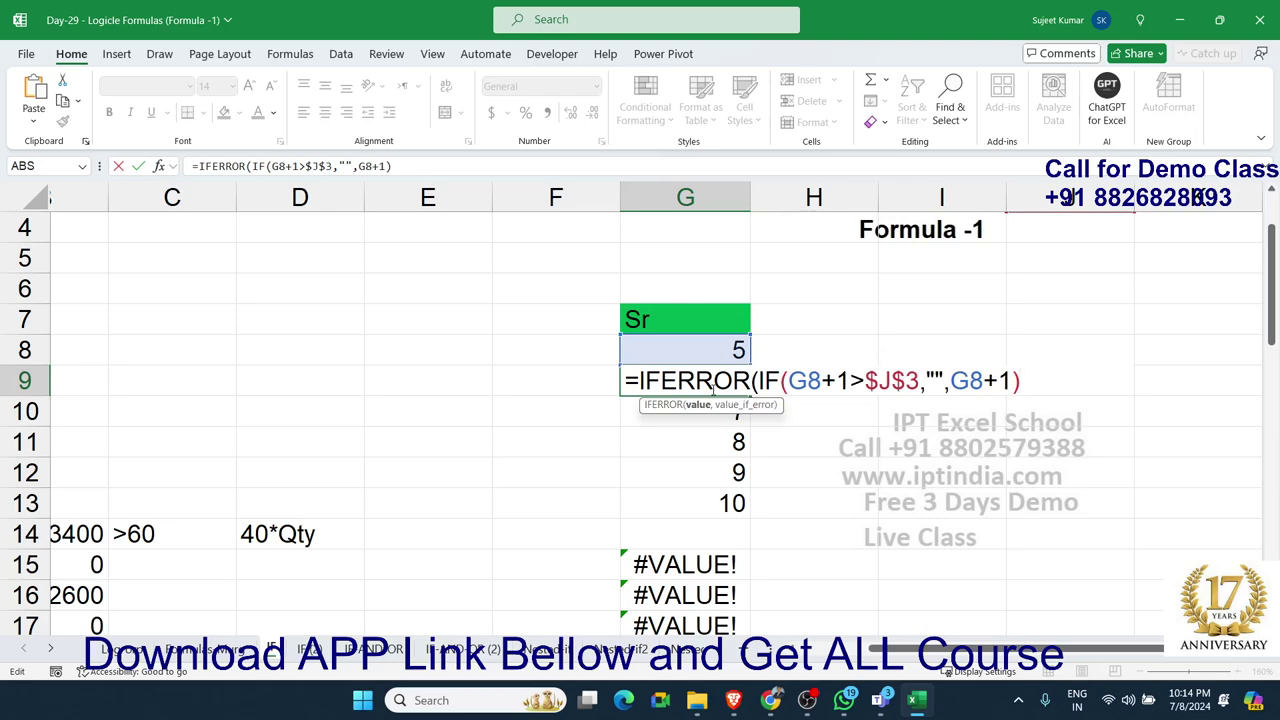
type(",\"\"")
type(")")
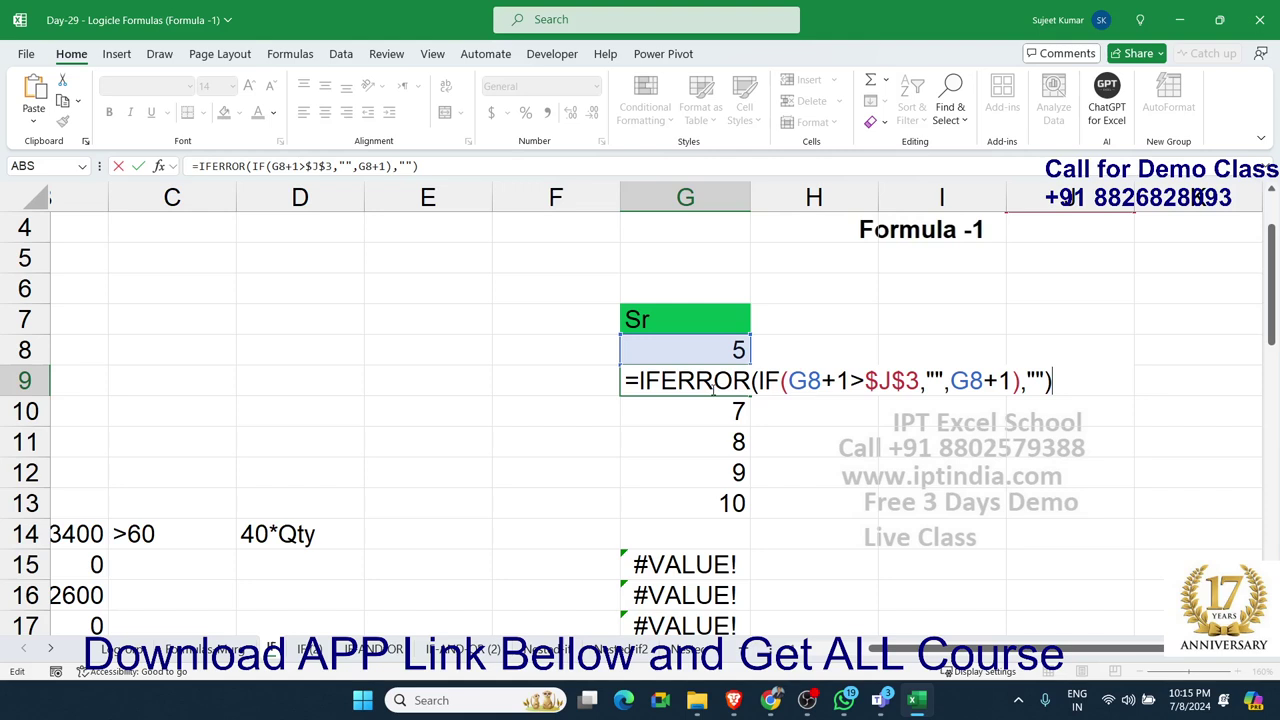
- Commit the IFERROR formula in G9 and fill it down column G
left_click(670, 402)
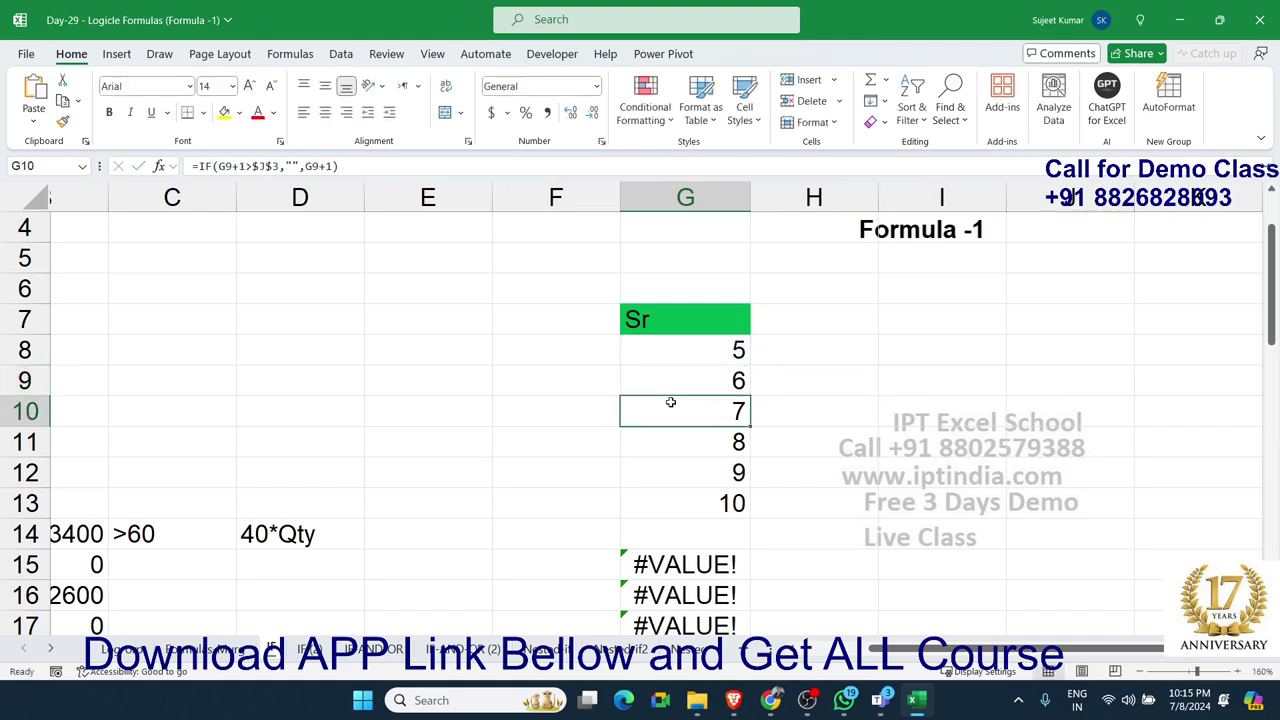
key("Up")
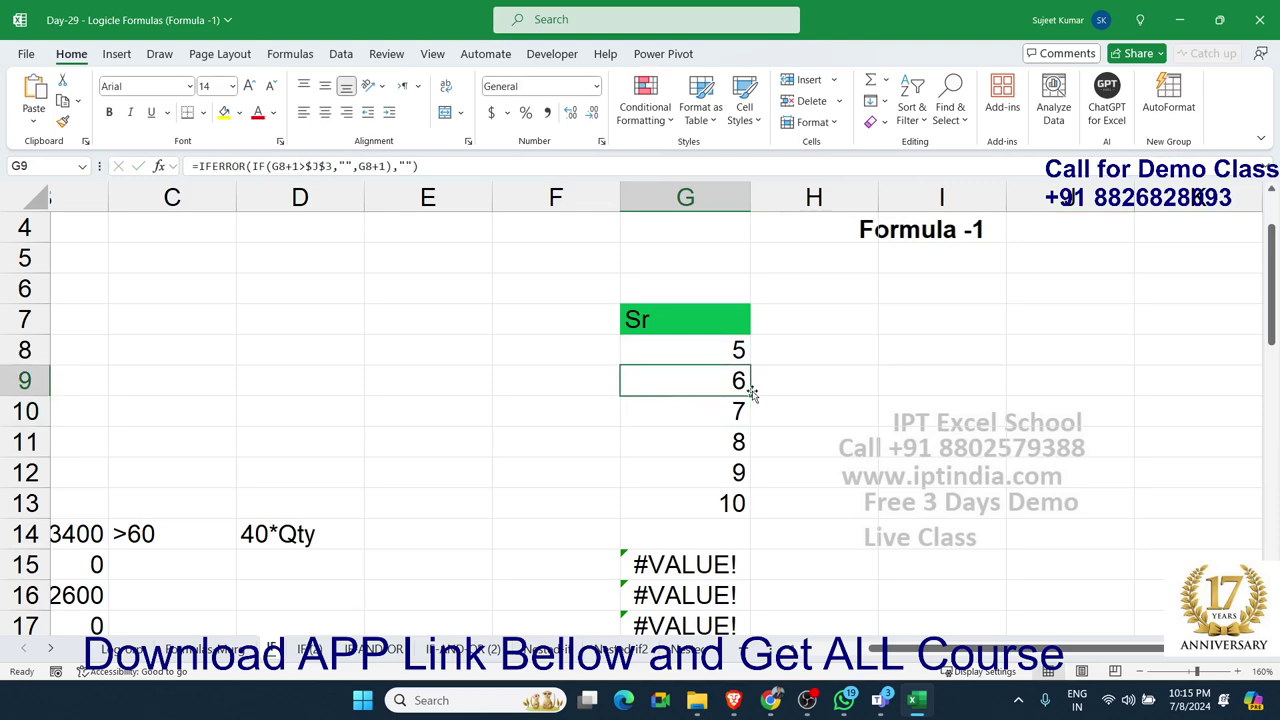
double_click(752, 394)
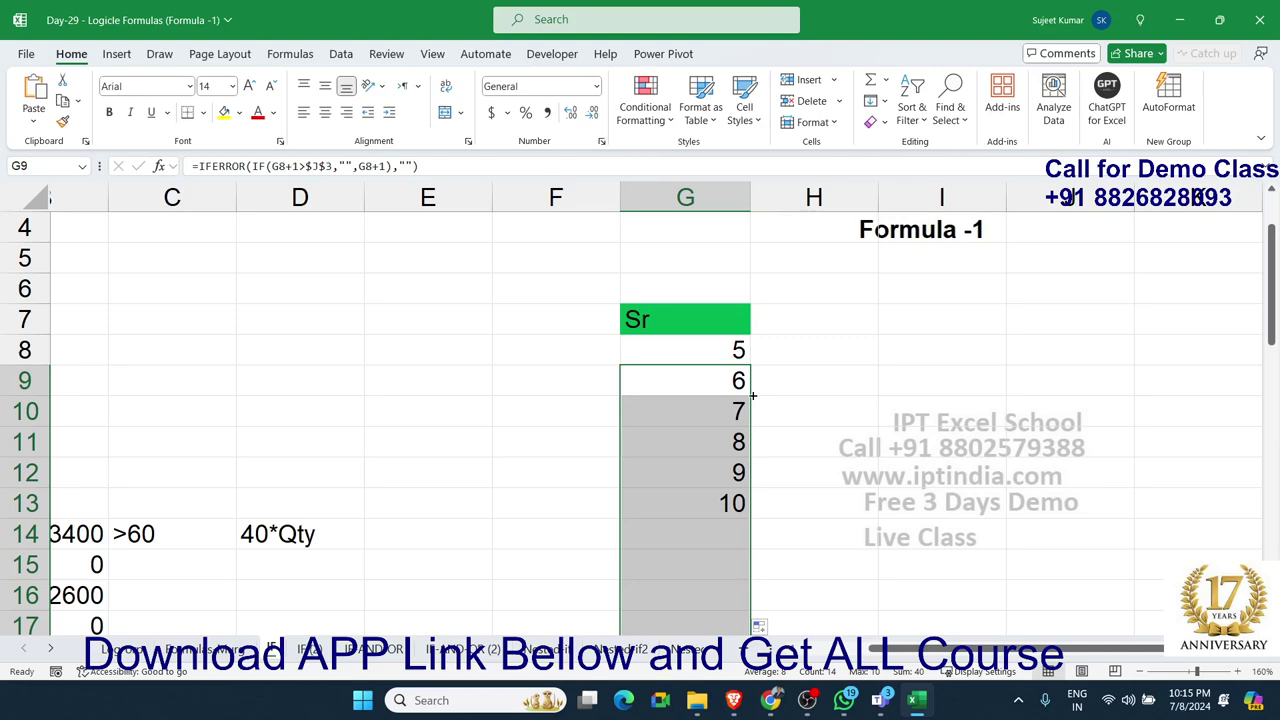
- Set the From value in H3 to 10 and the To value in J3 to 20
scroll(752, 396, "up", 1)
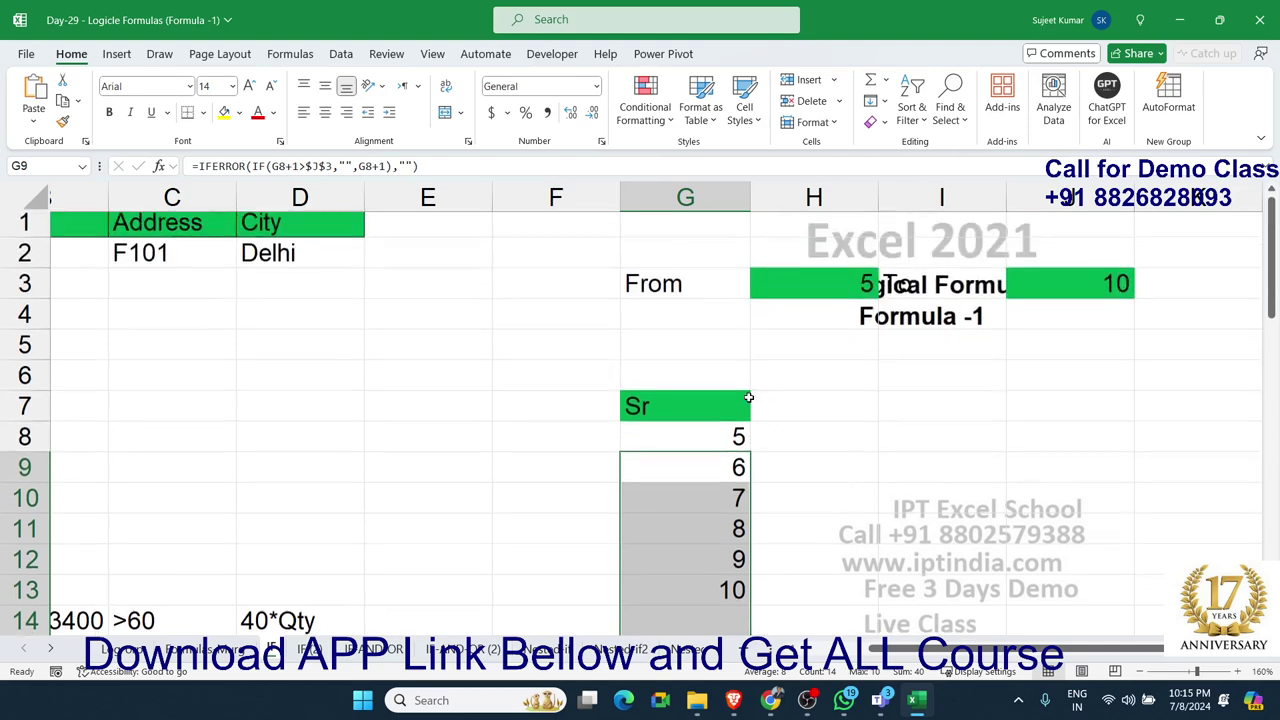
left_click(842, 291)
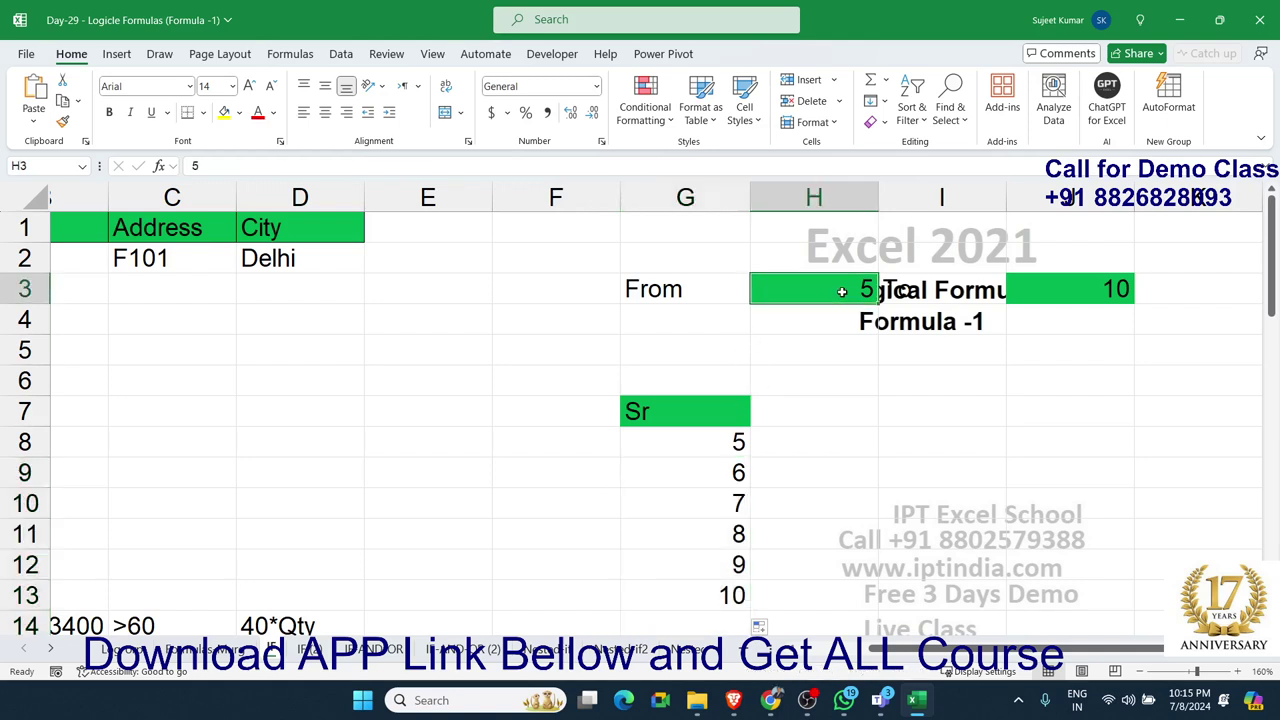
type("10")
key("Return")
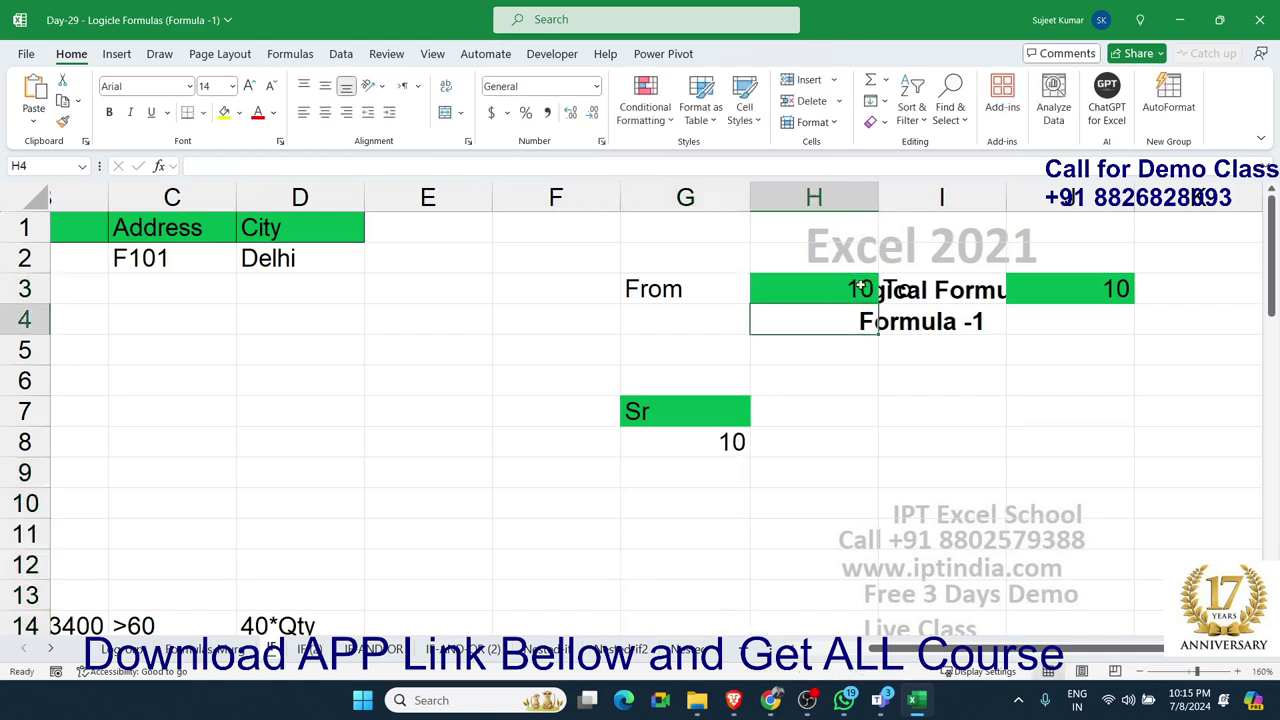
left_click(1114, 295)
type("20")
key("Return")
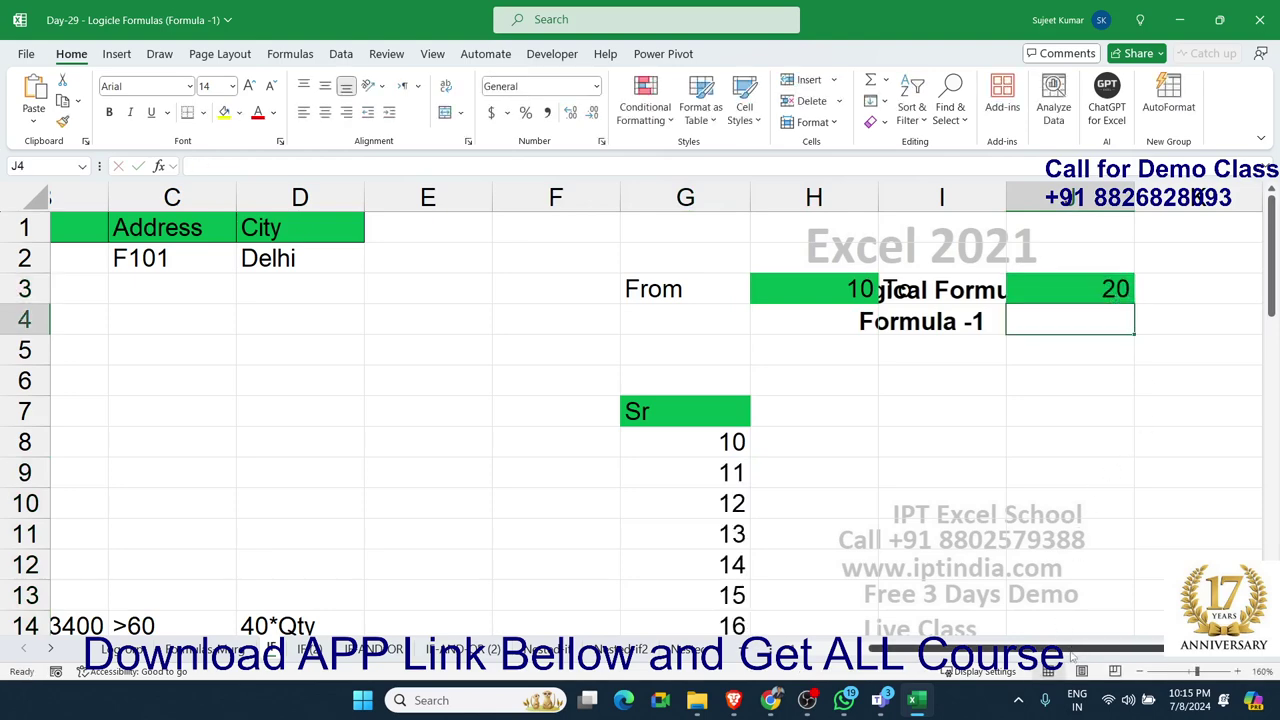
scroll(1064, 640, "down", 5)
scroll(1062, 636, "down", 3)
scroll(1061, 632, "up", 8)
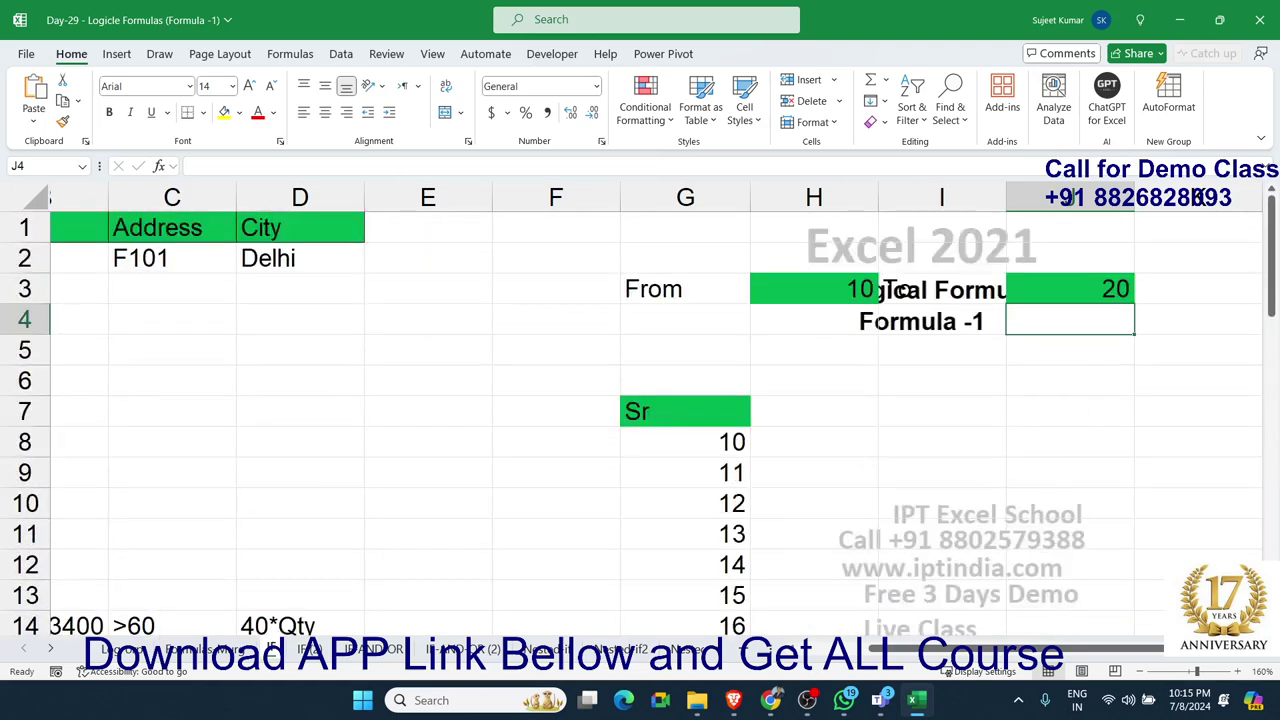
- Switch to the Name list sheet
left_click(770, 700)
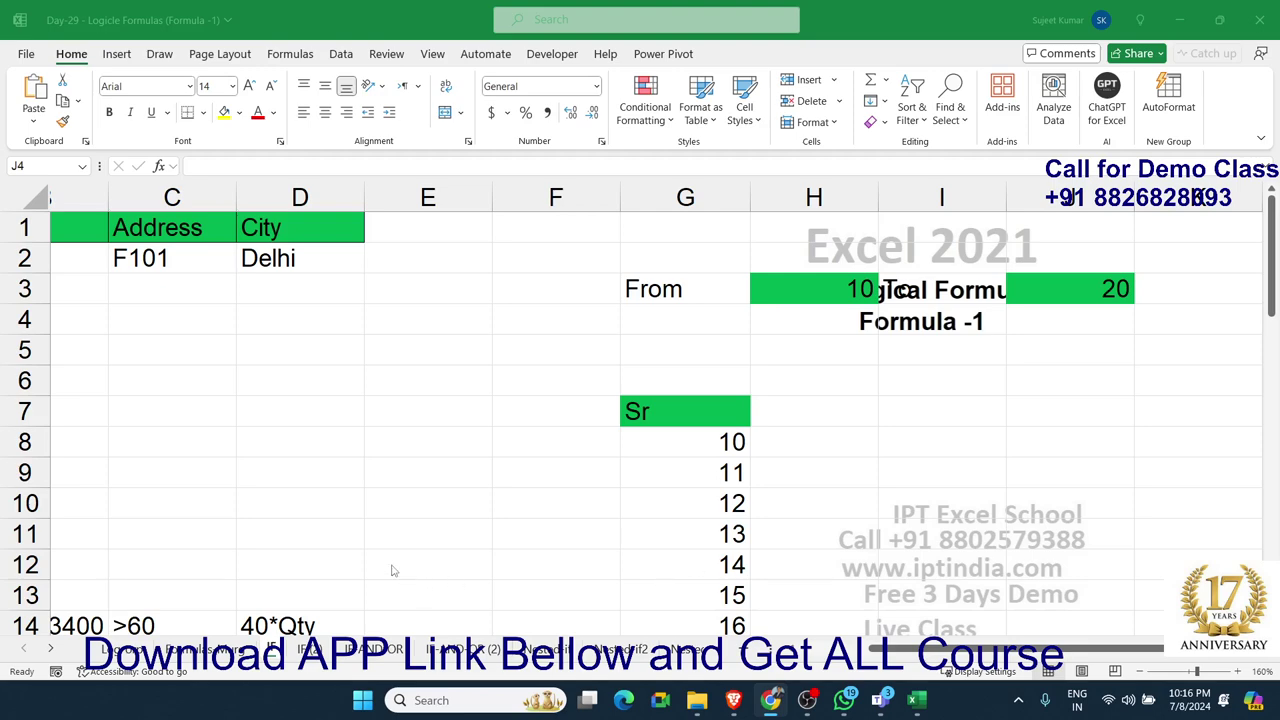
key("alt+Tab")
left_click(284, 649)
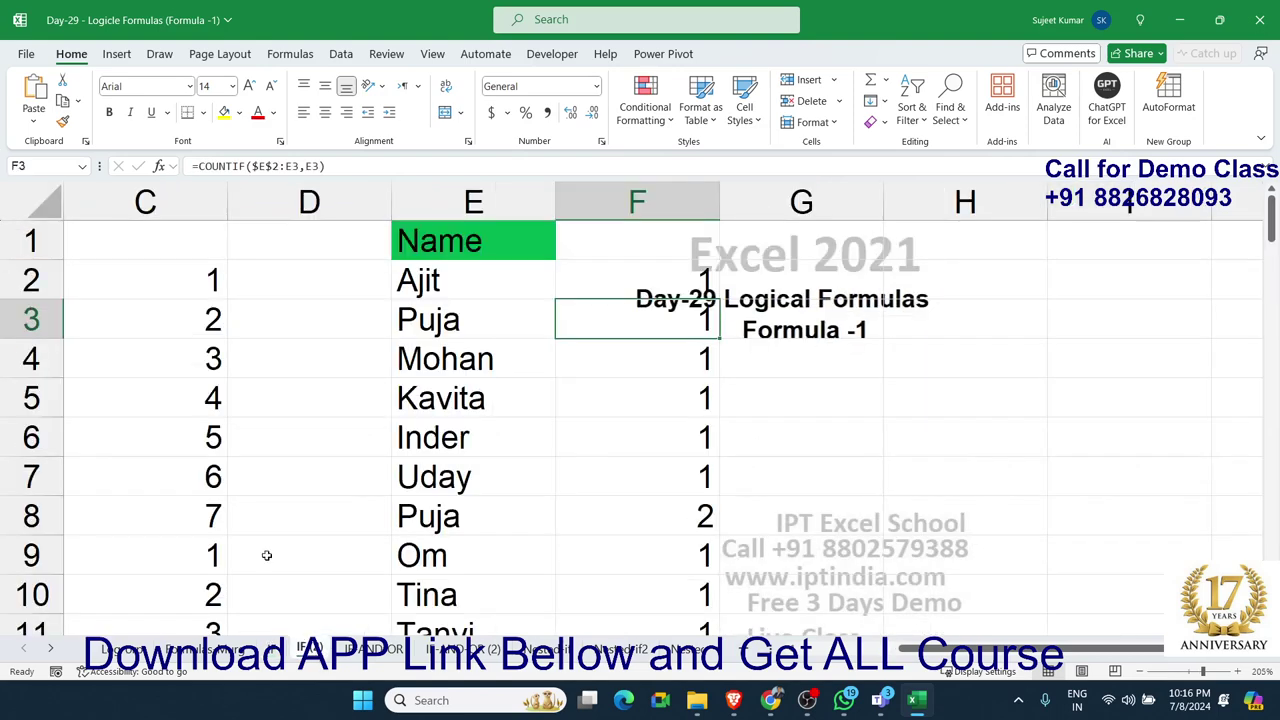
- Clear all the U/D flags from column B beside the names
left_click(243, 418)
key("Left")
key("Left")
key("Left")
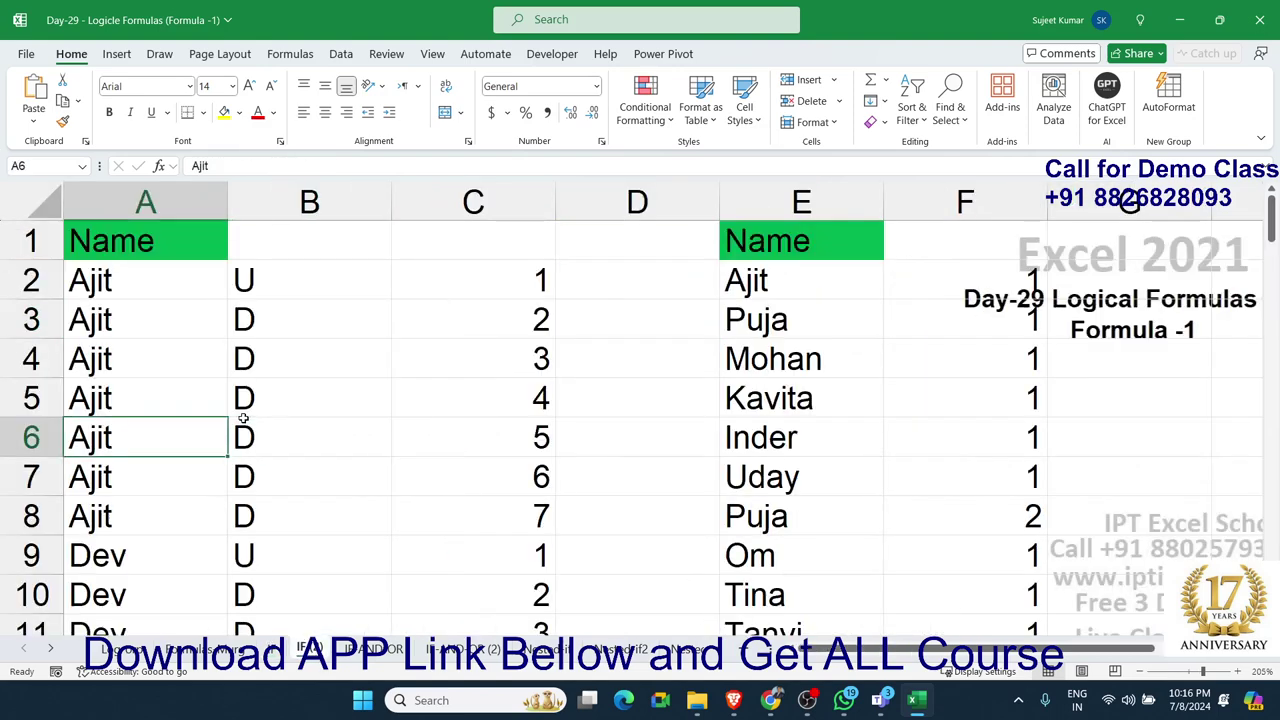
key("Up")
key("Up")
key("Up")
key("Up")
key("Right")
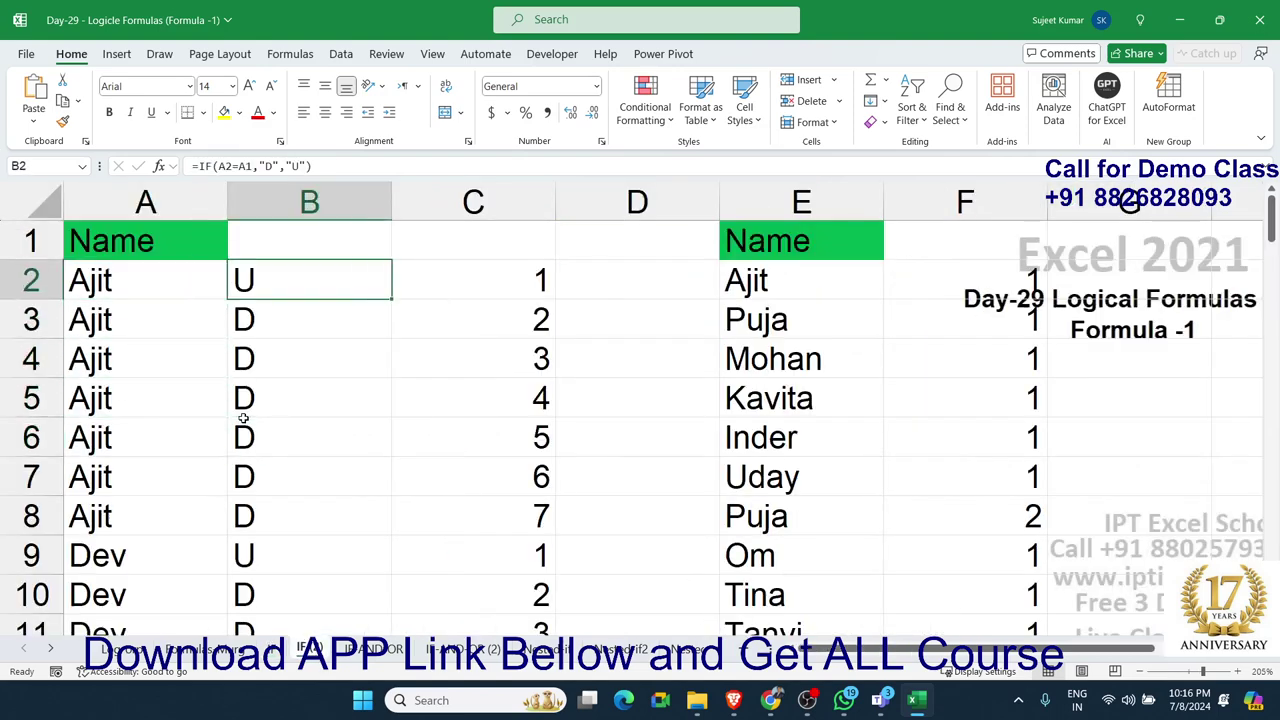
key("ctrl+shift+Down")
key("Up")
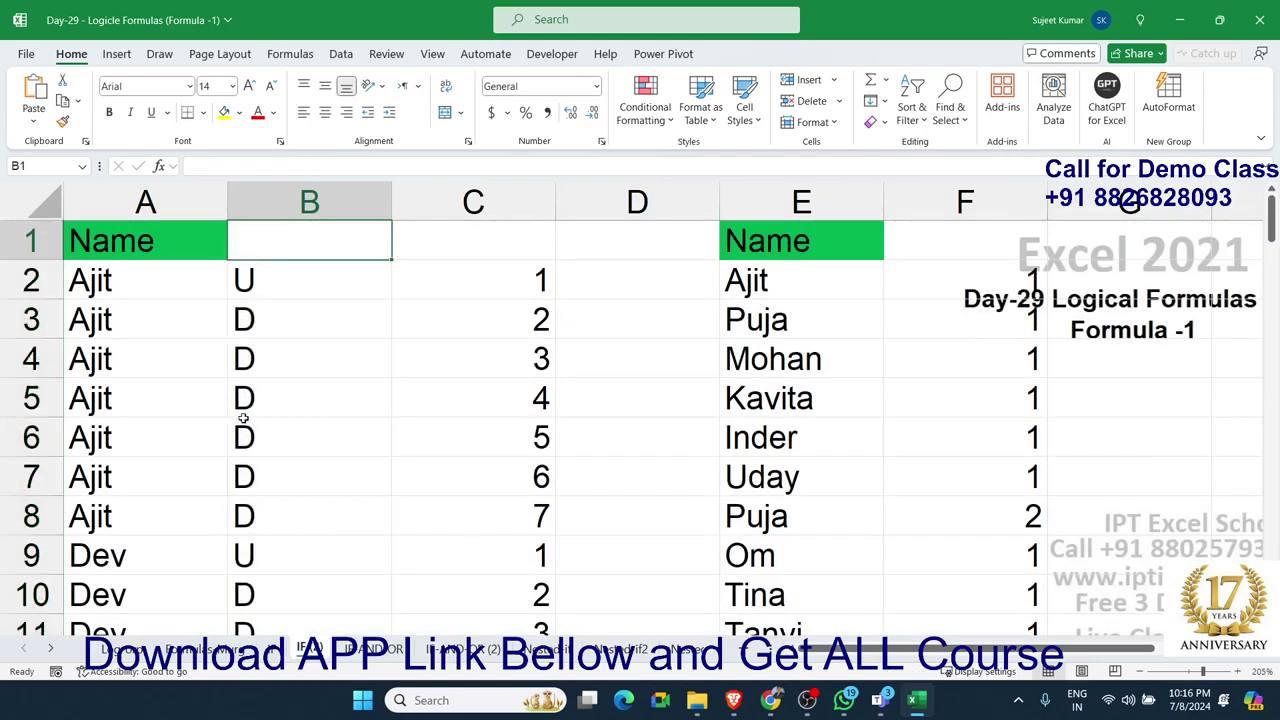
key("Left")
key("Right")
key("ctrl+shift+Down")
key("ctrl+shift+Down")
key("ctrl+shift+Down")
key("ctrl+BackSpace")
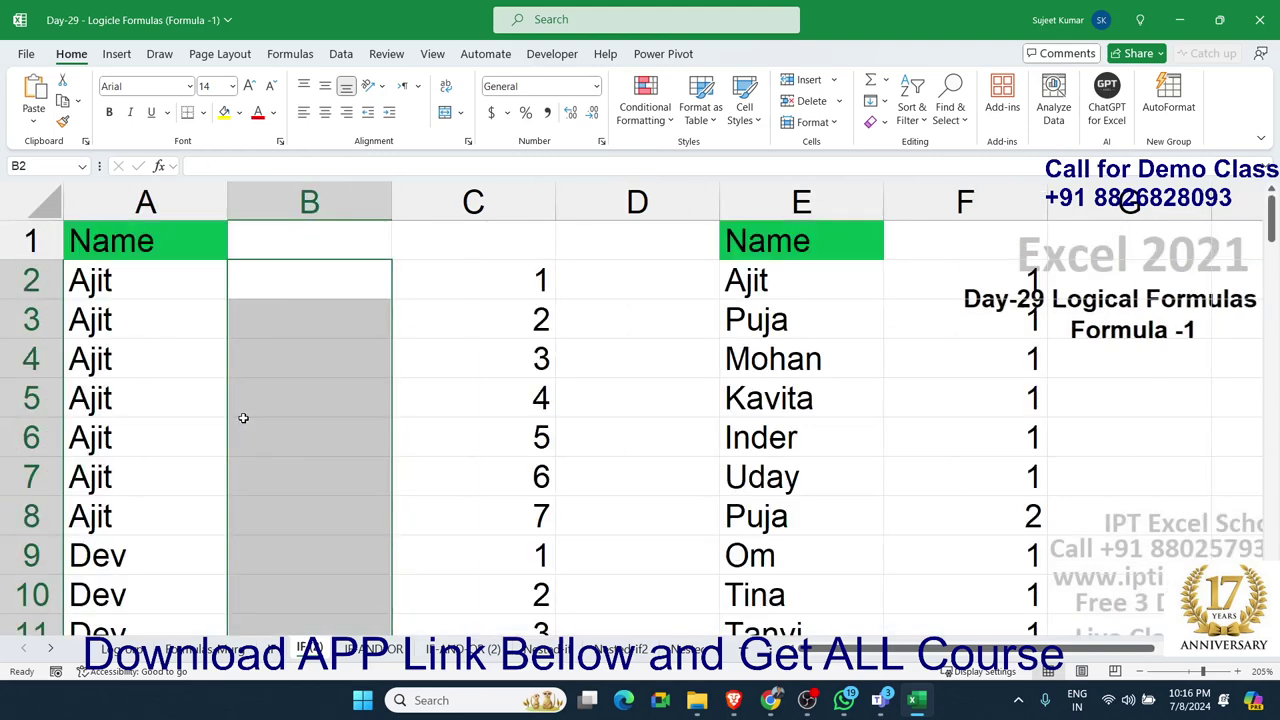
key("ctrl+shift+Up")
key("Left")
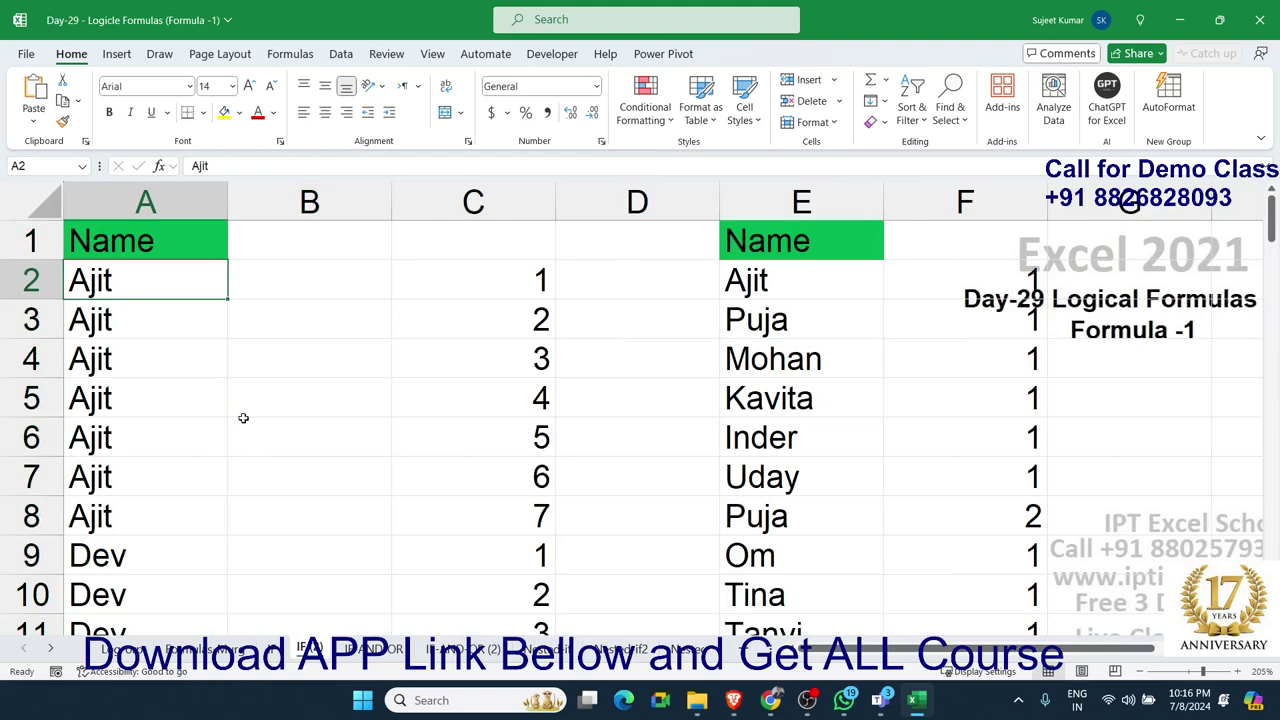
- Review the names and column C's running-count formula, ending on empty cell B2
key("Up")
key("Down")
key("Down")
key("shift+Down")
key("shift+Down")
key("shift+Down")
key("Right")
key("Right")
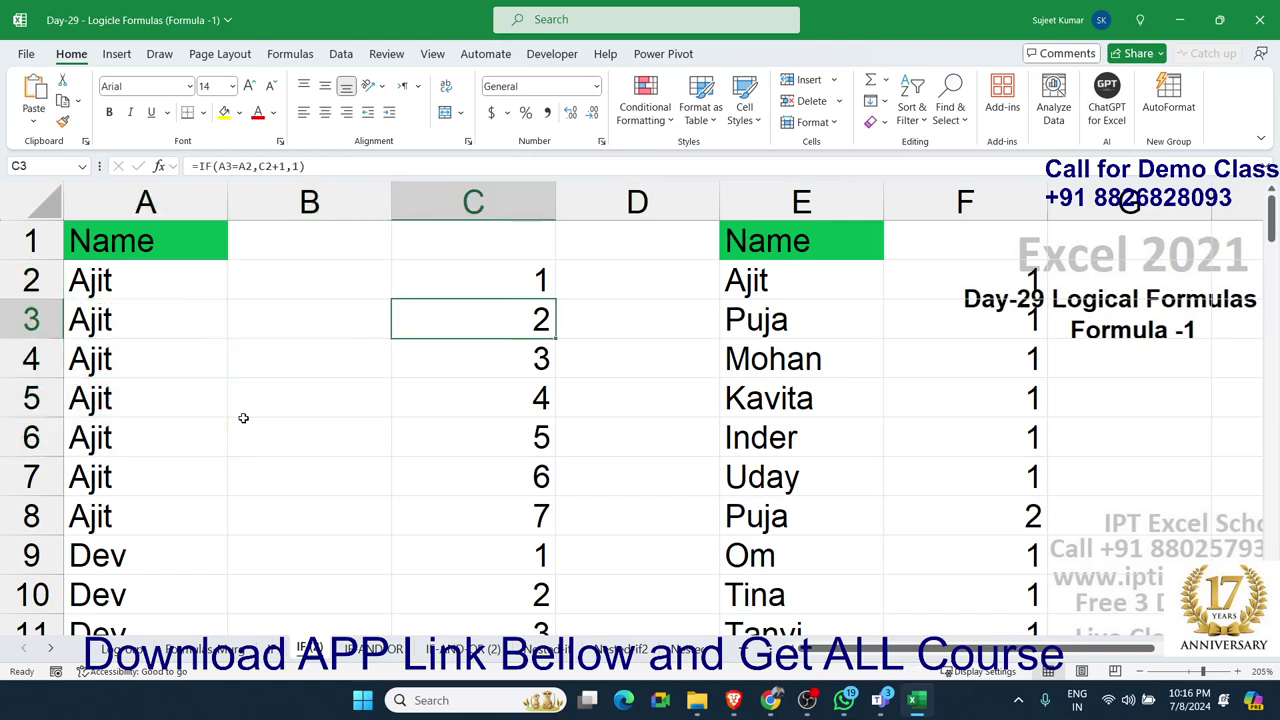
key("Up")
key("Left")
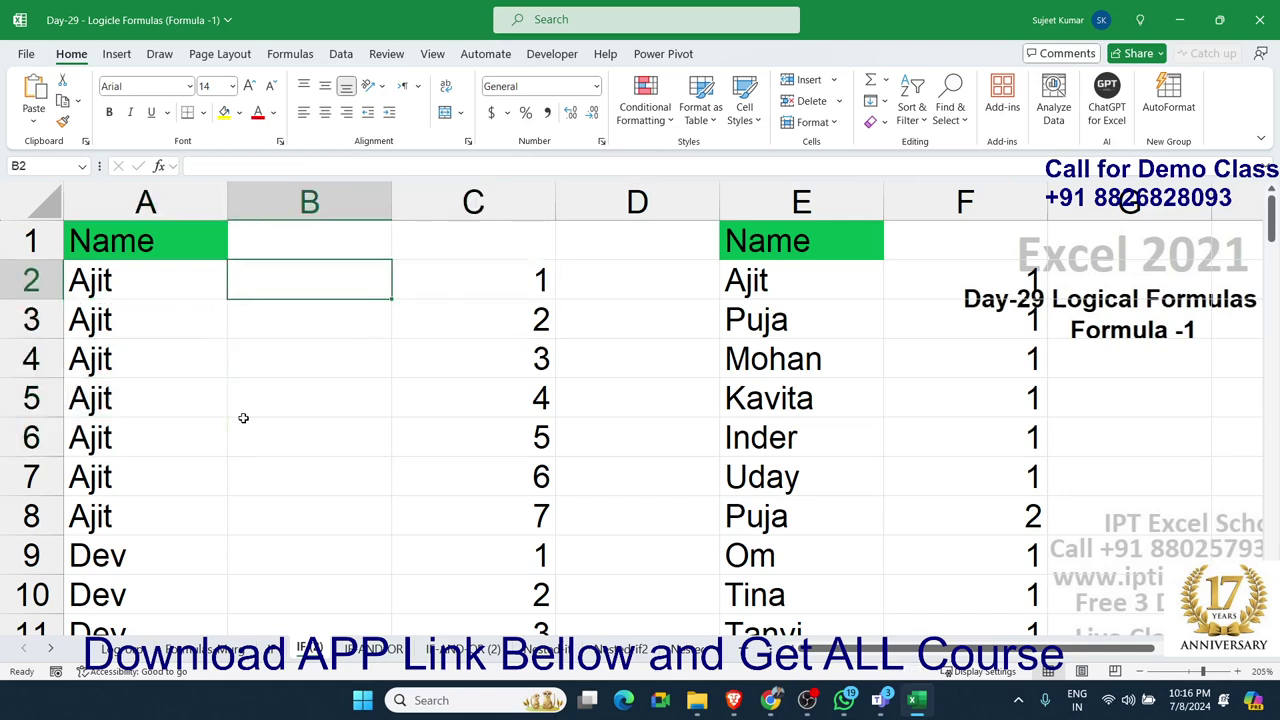
- Enter =IF(A2=A1,"D","U") in B2 so the first name is marked U
type("=i")
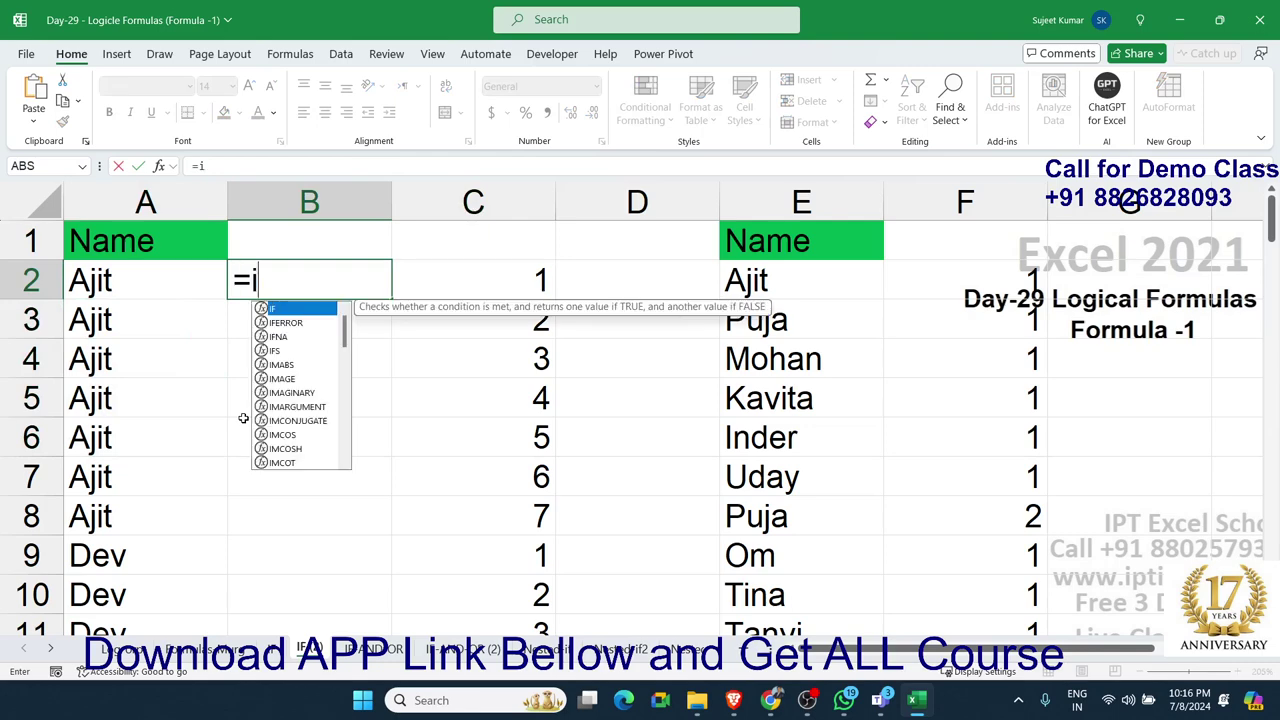
type("f")
key("Tab")
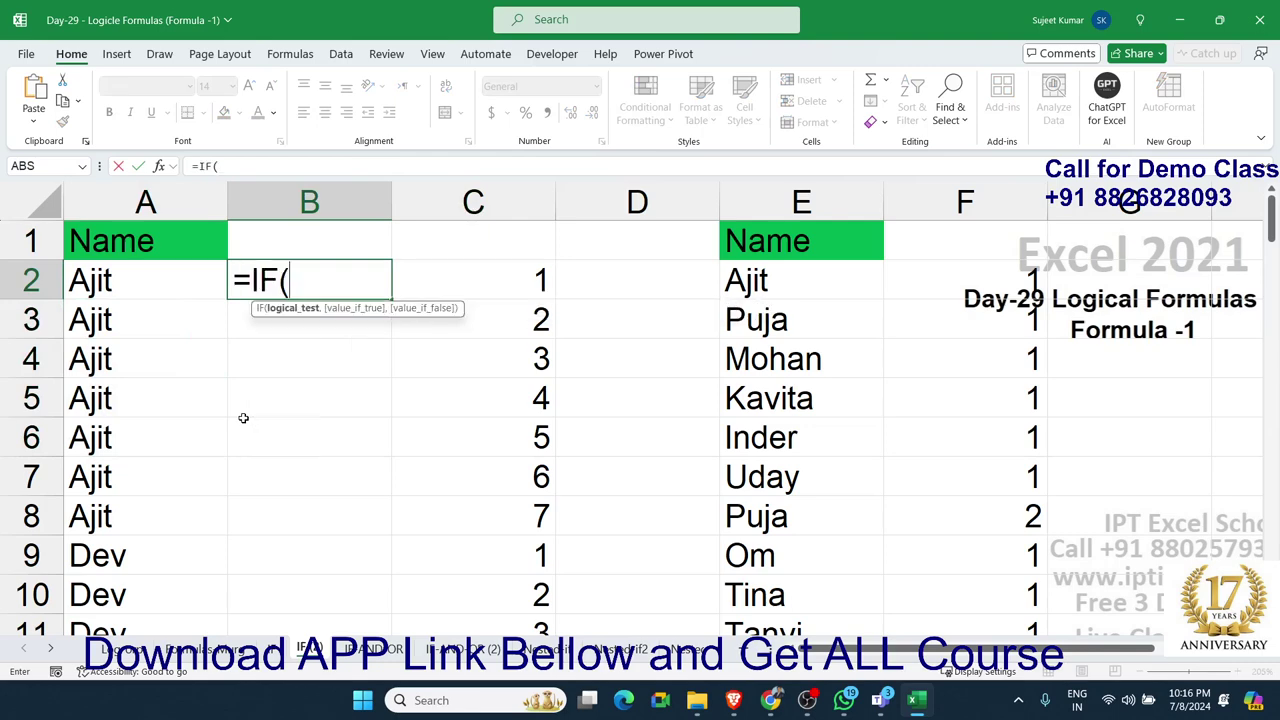
key("Left")
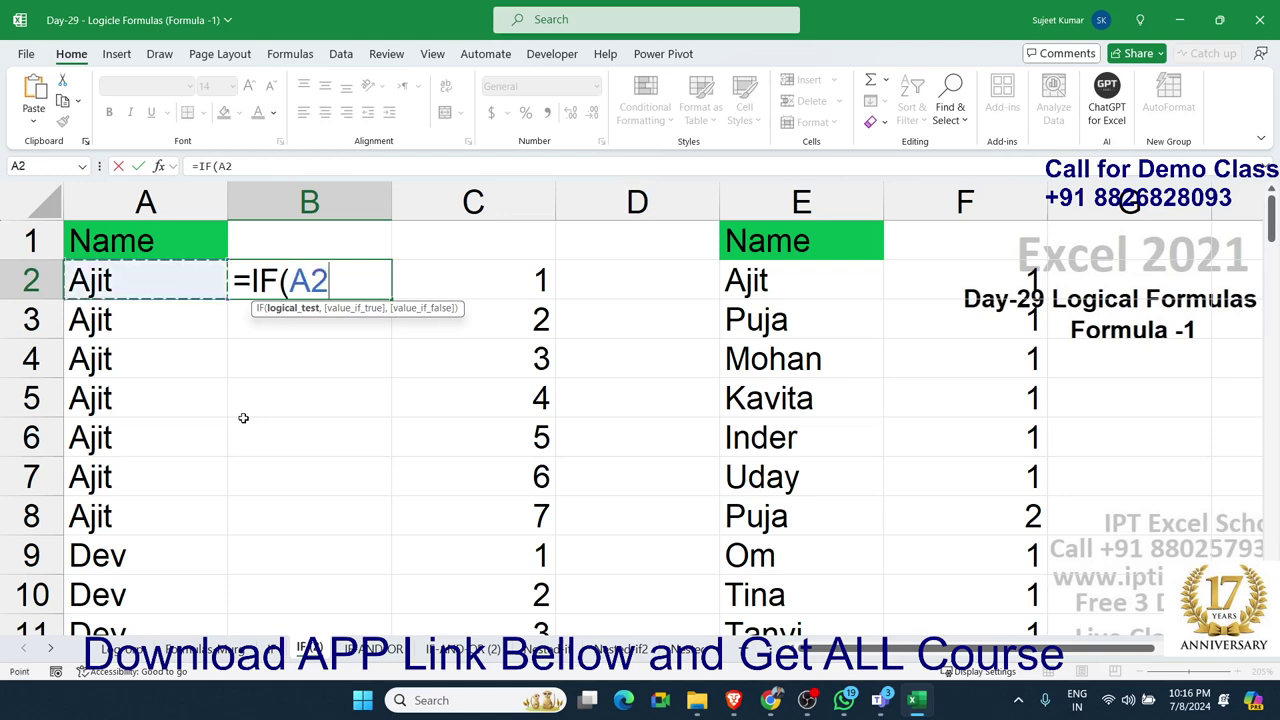
type("=")
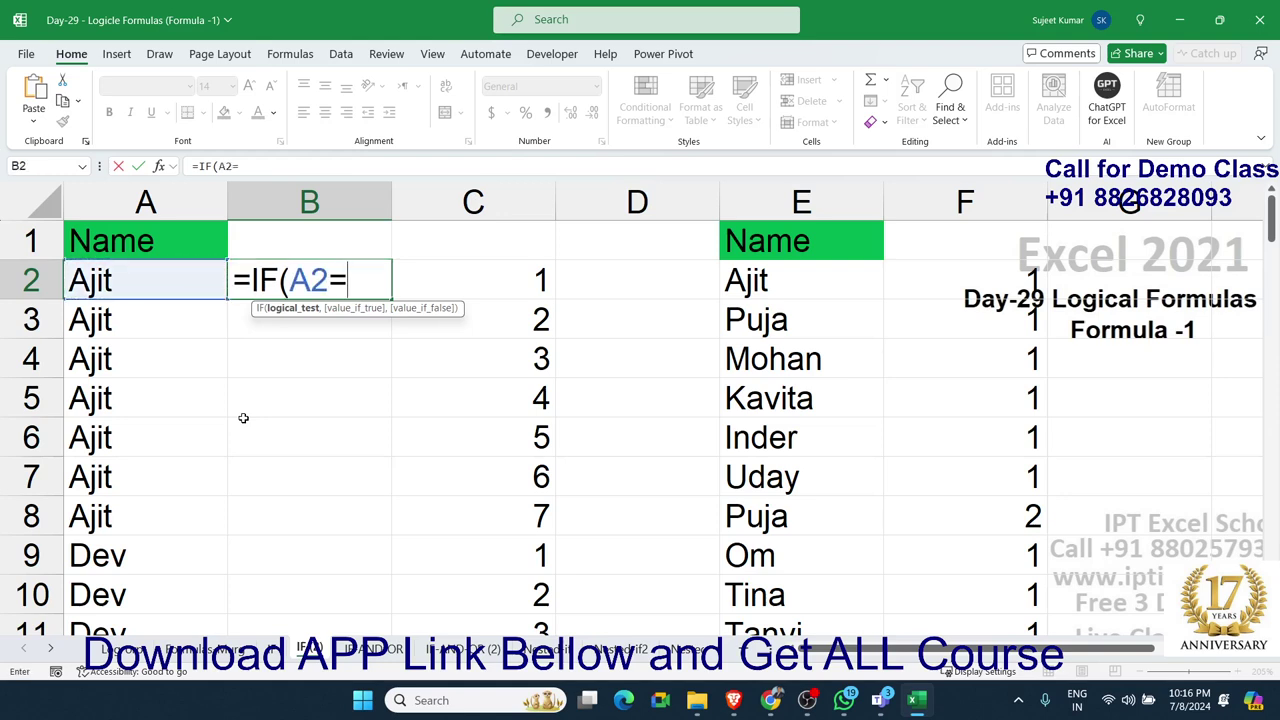
key("Up")
key("Left")
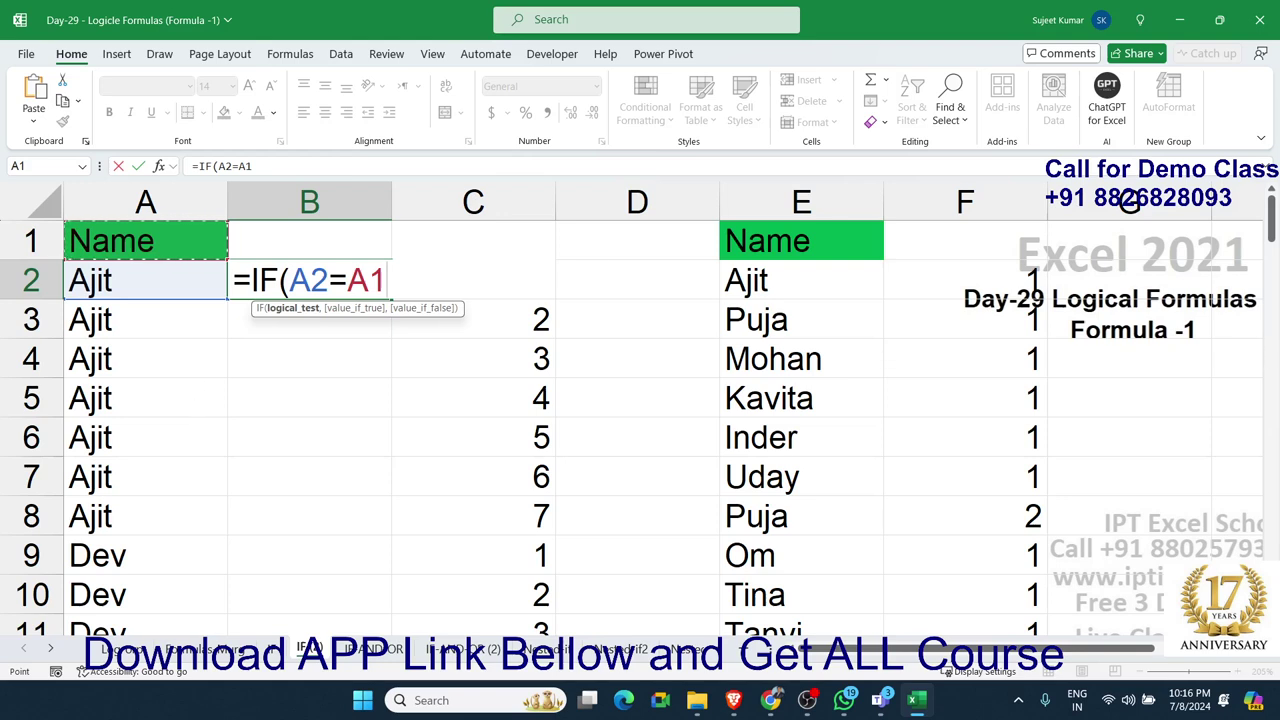
key("alt+Tab")
key("F2")
type(",")
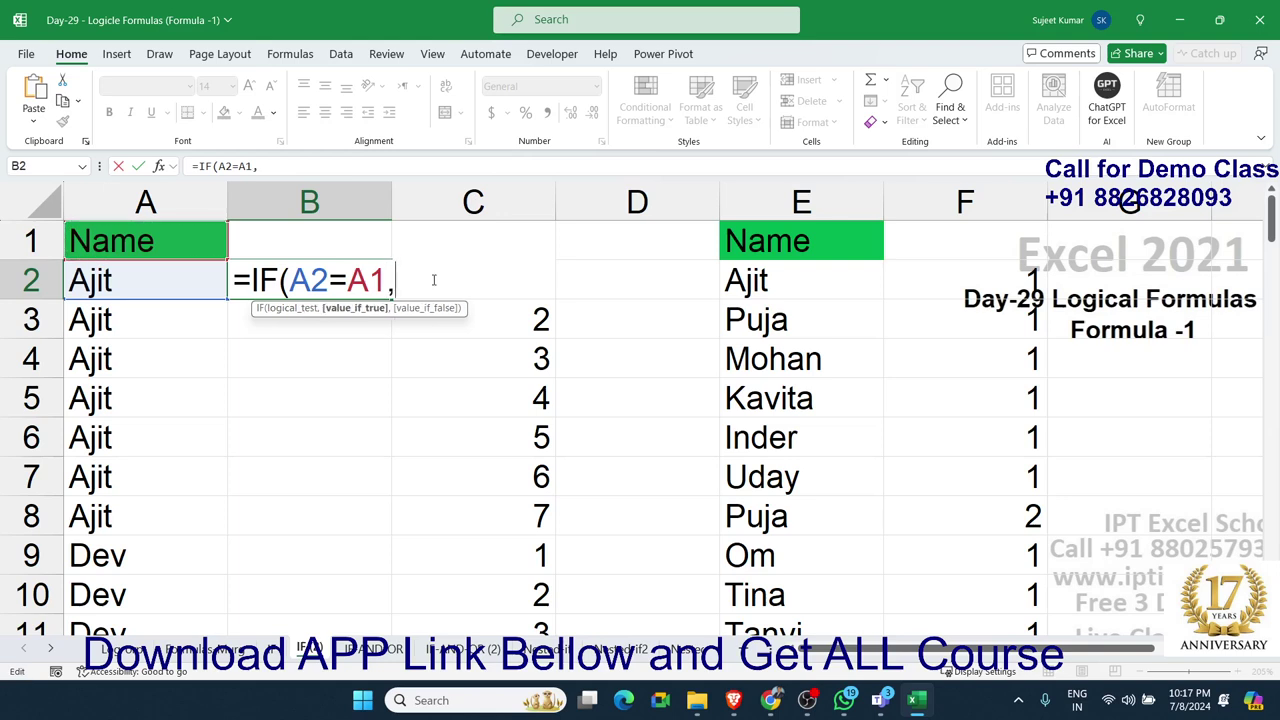
type("\"D")
type("\",\"")
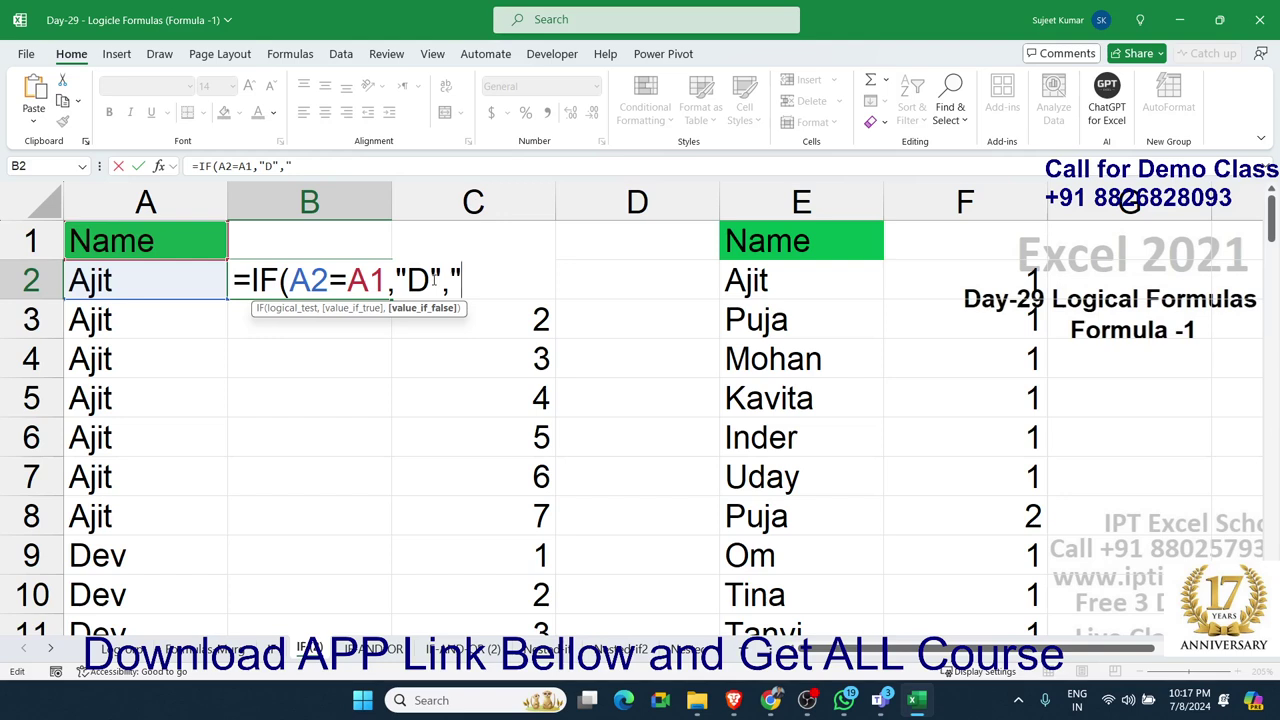
type("U")
type("\"")
key("Return")
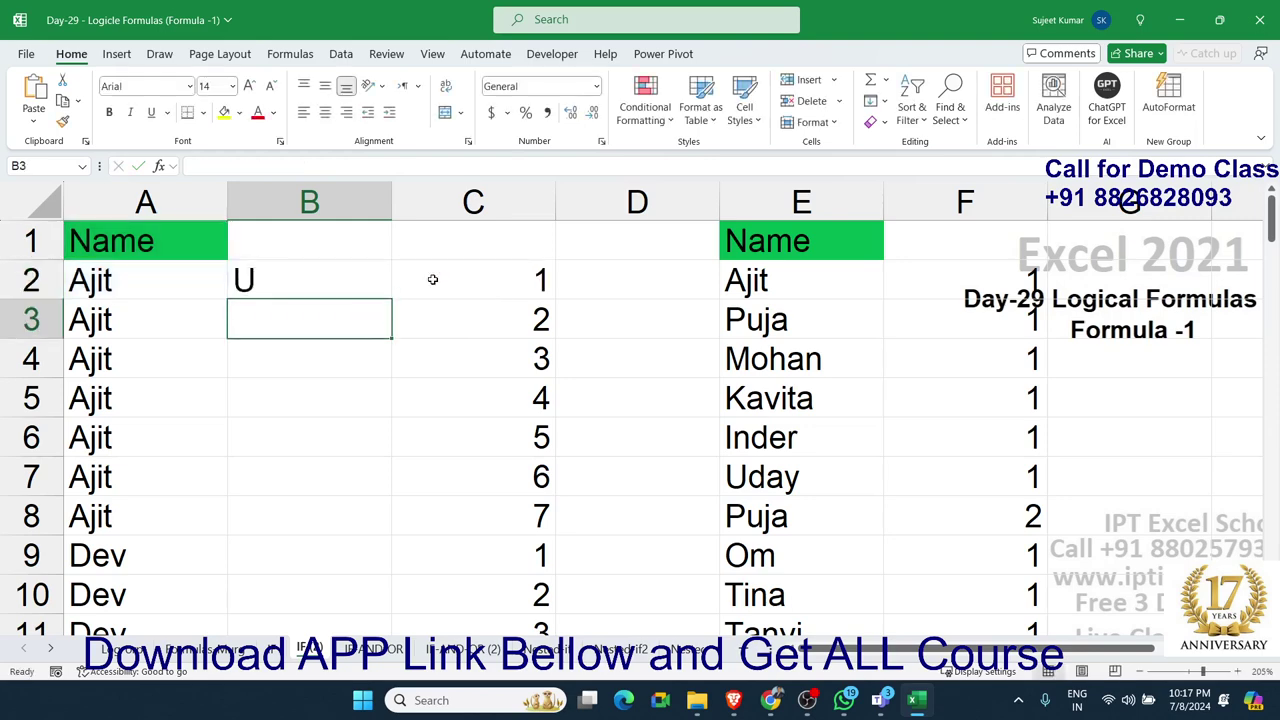
key("Up")
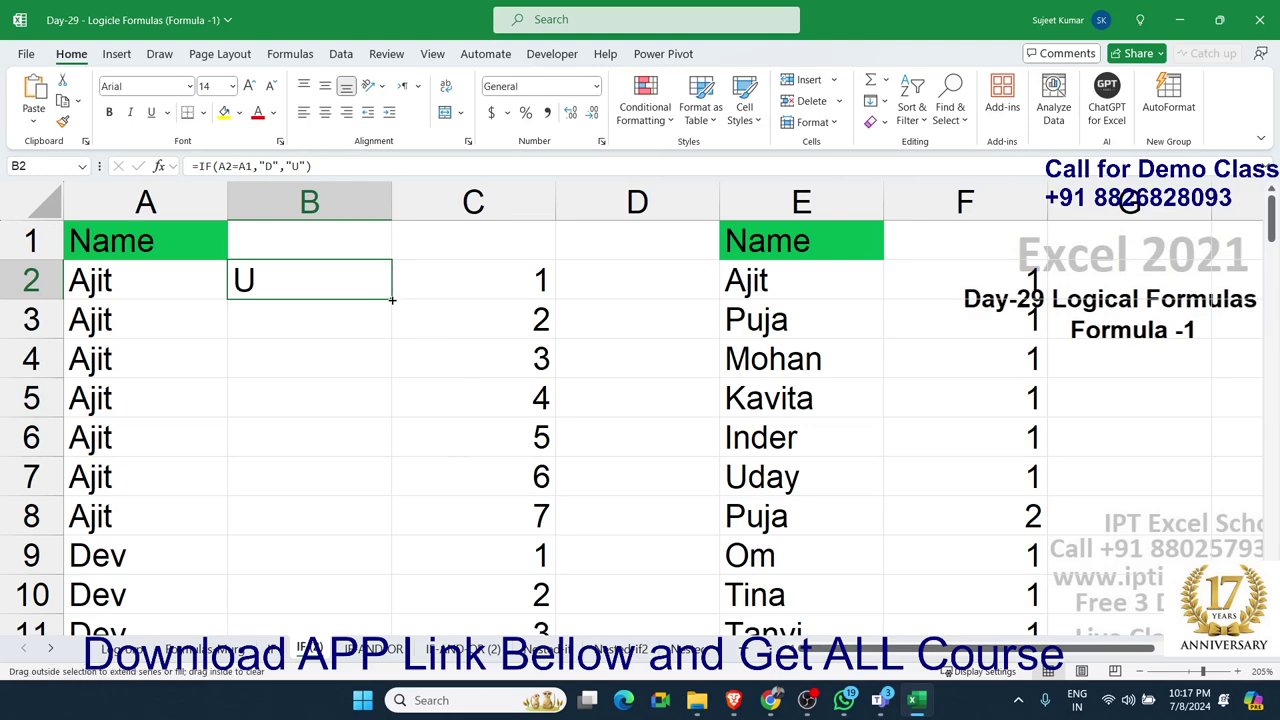
- Copy B2's U/D formula to B3 and fill it down the entire name list
left_click_drag(391, 299, 383, 333)
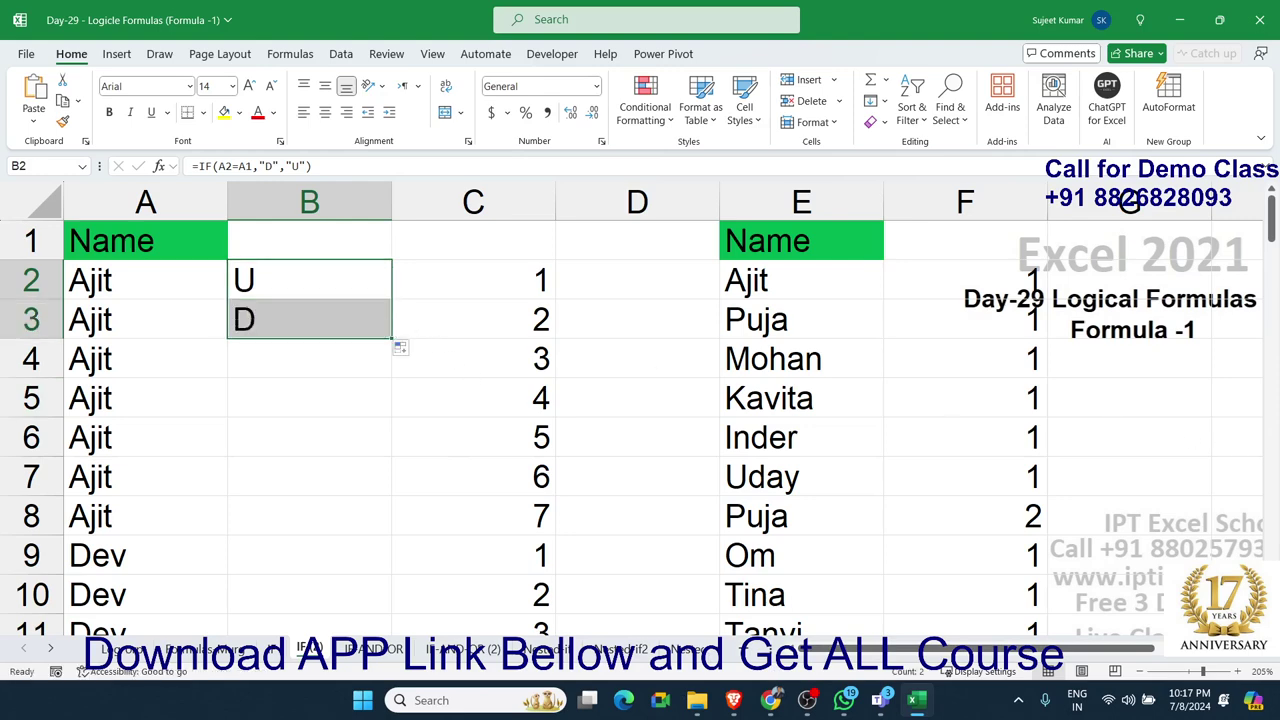
left_click(770, 700)
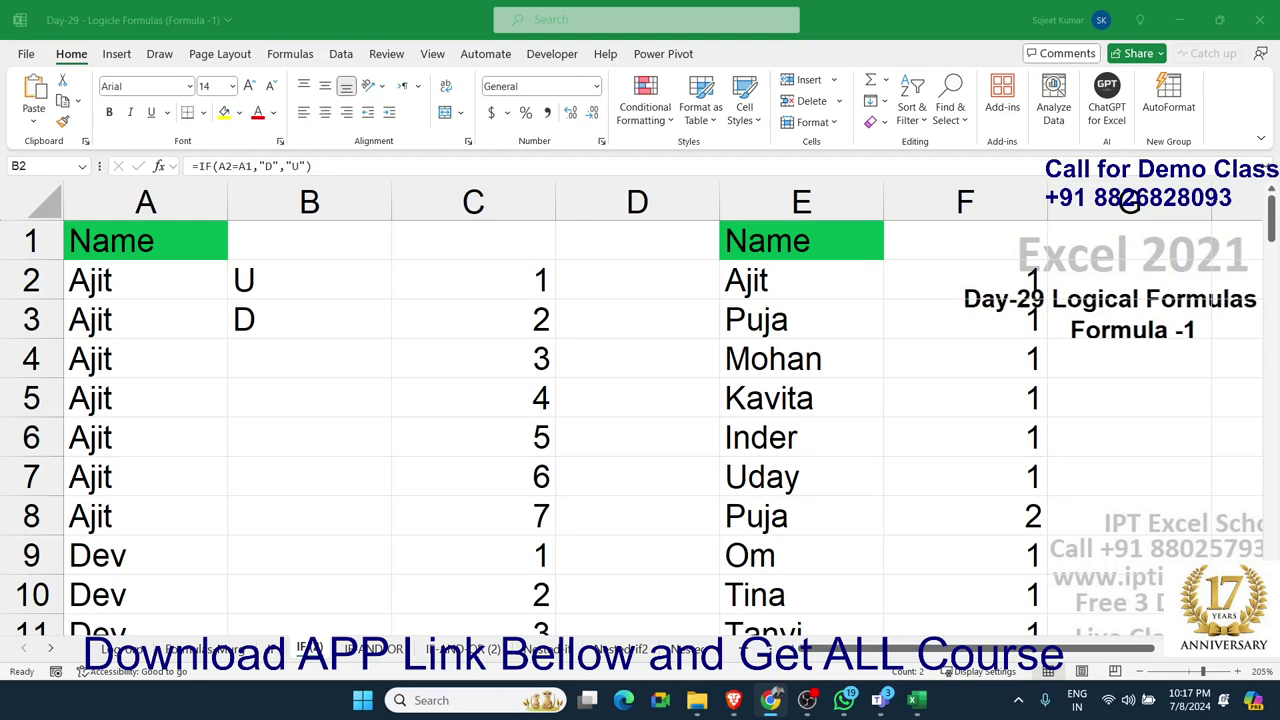
left_click(240, 320, "shift")
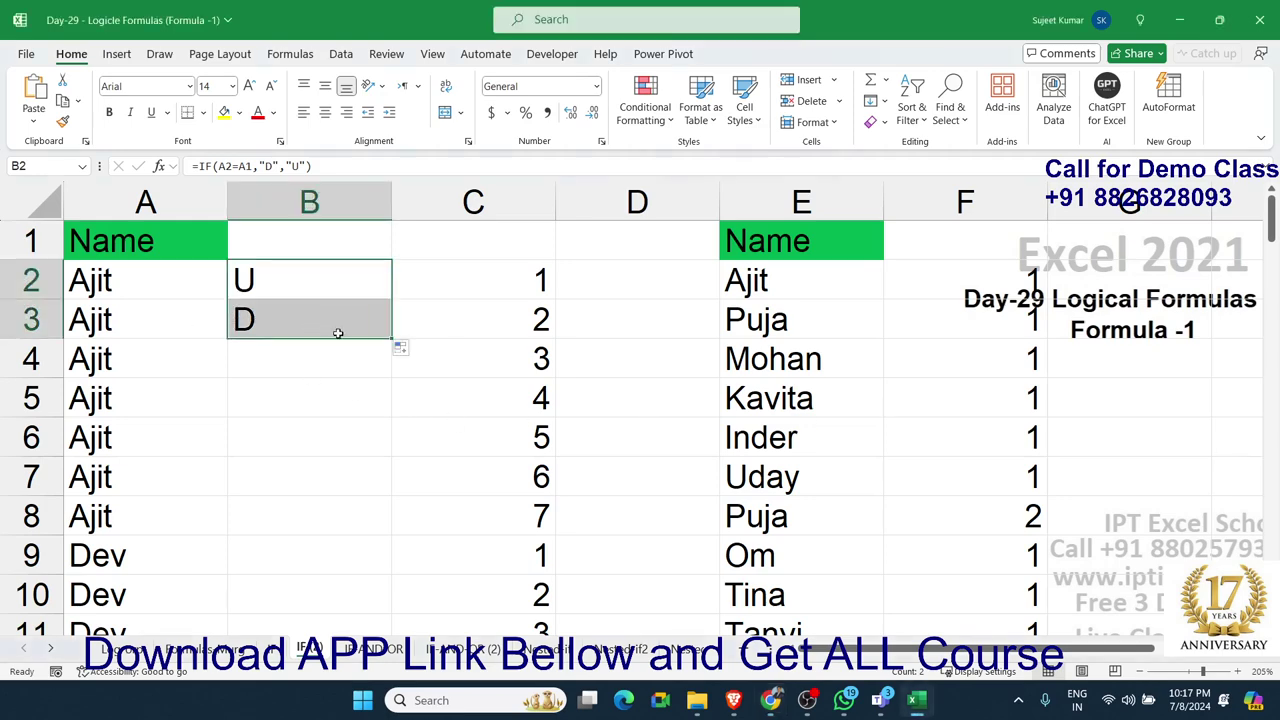
left_click(338, 333)
double_click(389, 337)
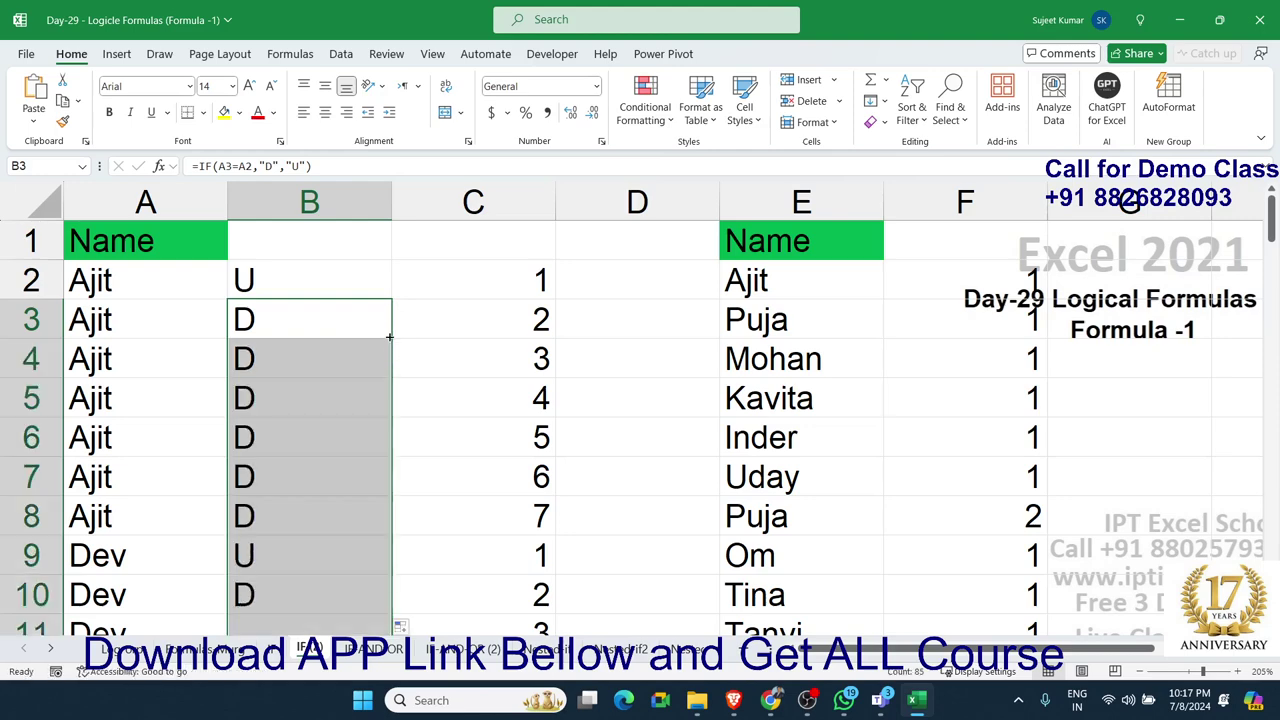
scroll(389, 337, "down", 3)
scroll(389, 337, "down", 4)
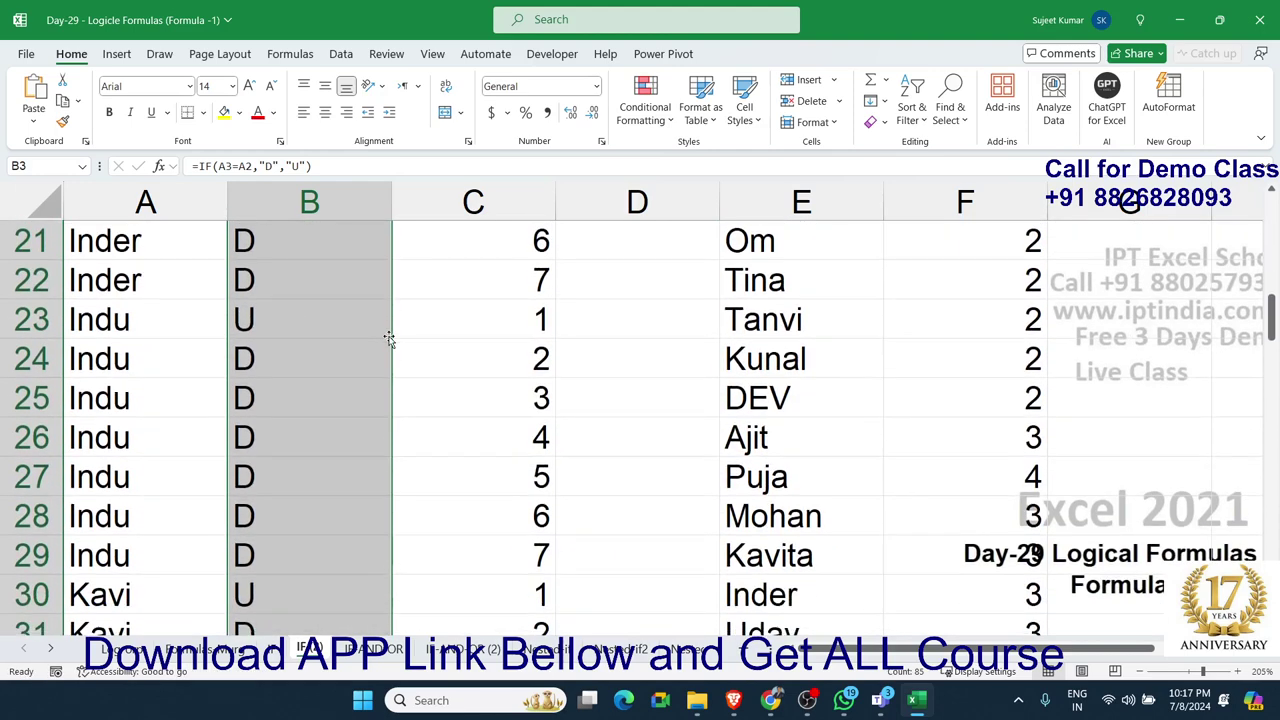
scroll(389, 337, "down", 3)
scroll(389, 337, "up", 10)
left_click(980, 315)
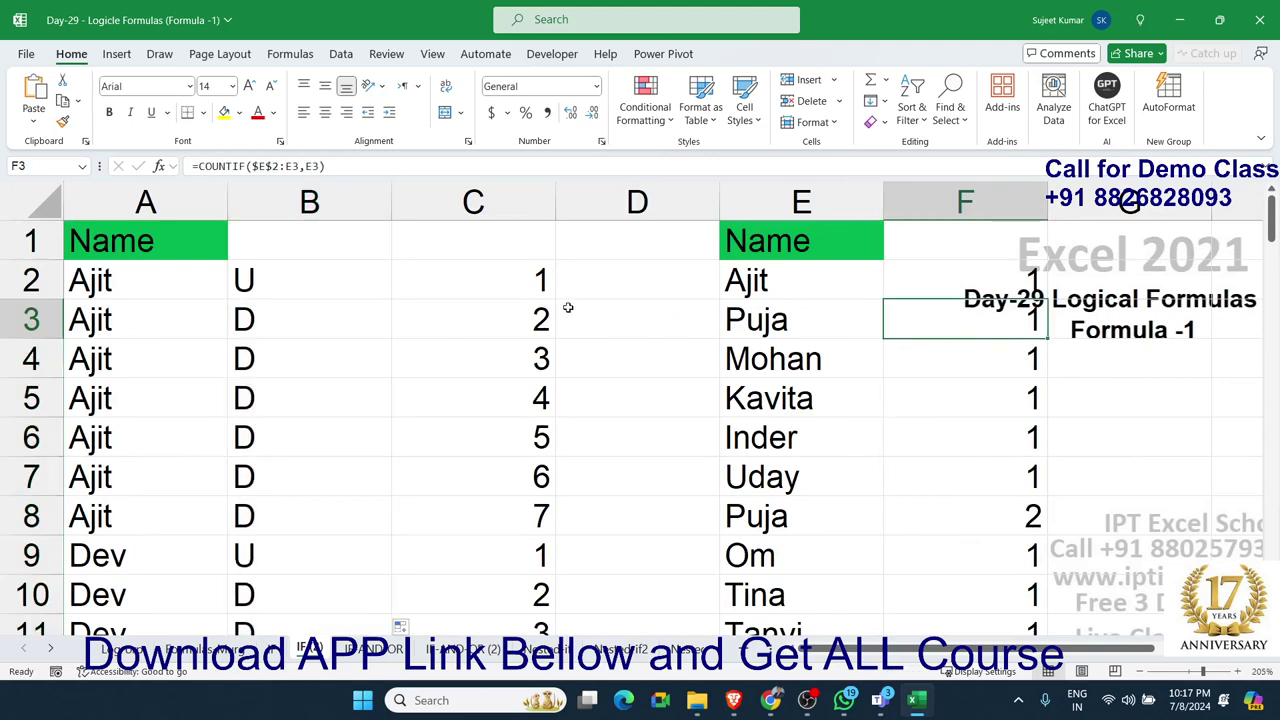
left_click(540, 289)
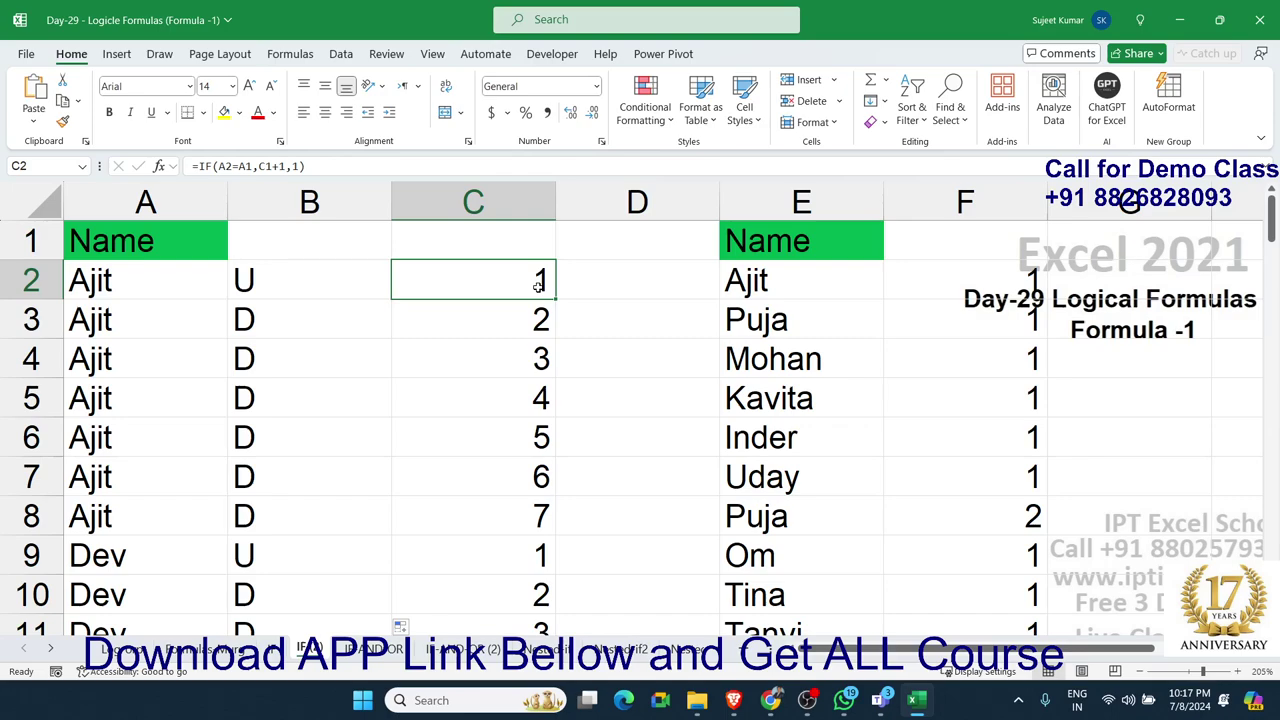
- Clear the old counter values from column C below C2
key("ctrl+shift+Down")
key("ctrl+Up")
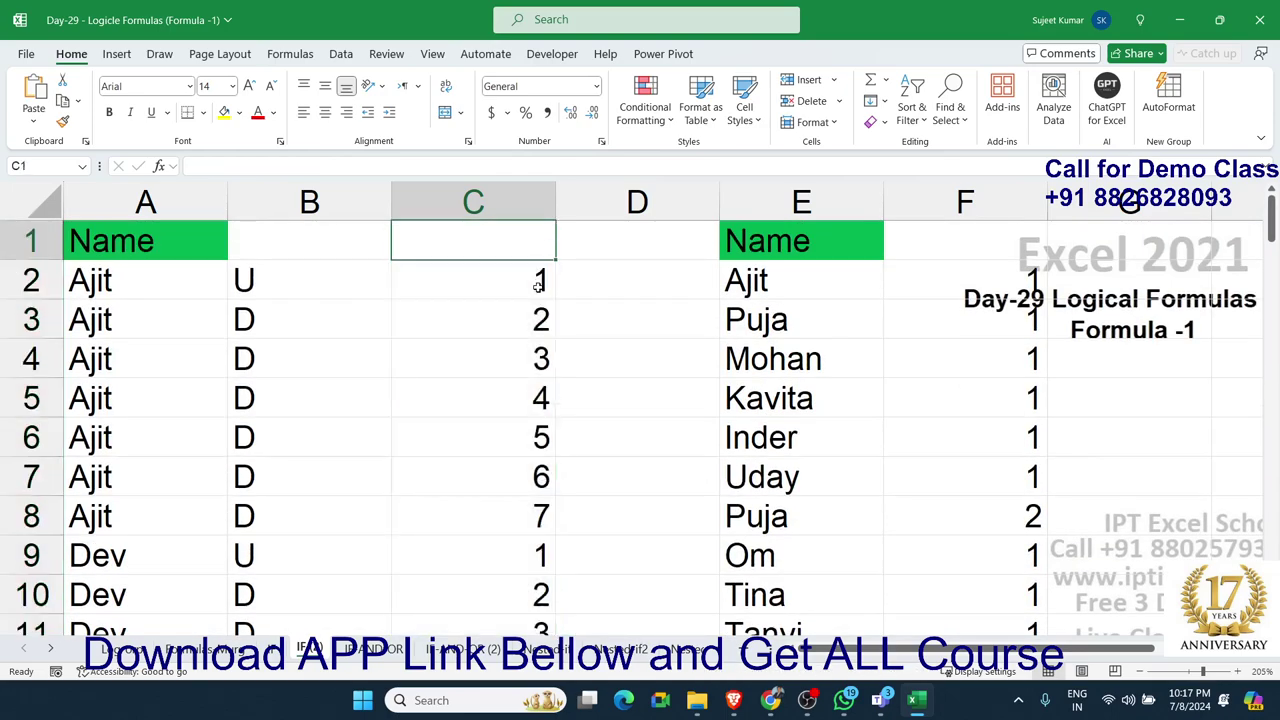
key("ctrl+shift+Down")
key("ctrl+shift+Down")
key("ctrl+shift+Down")
key("Delete")
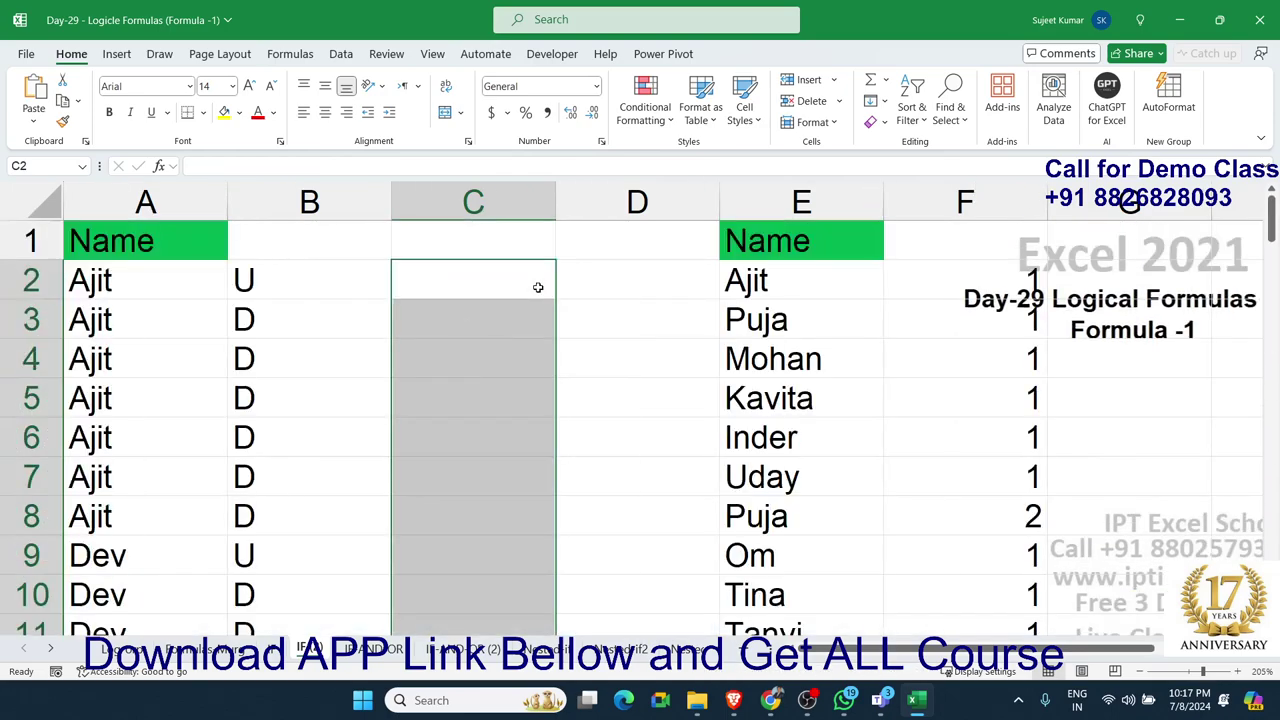
key("Left")
key("Right")
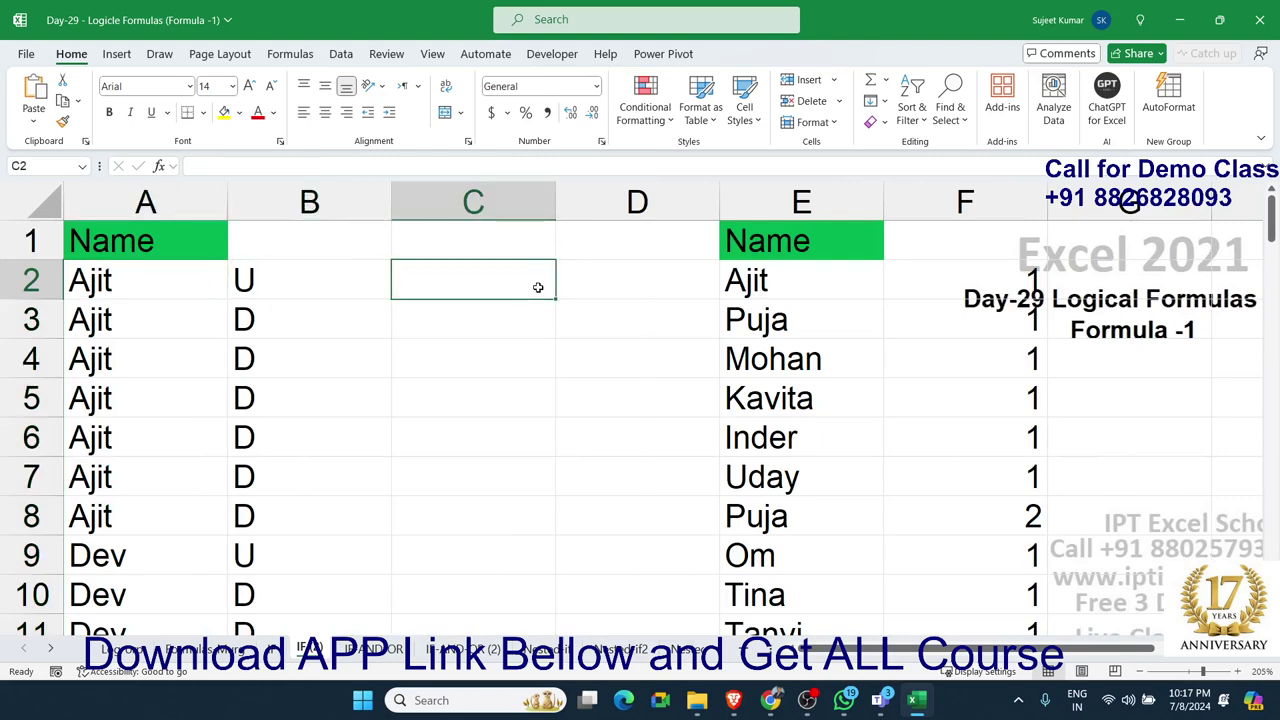
- Enter the counter formula =IF(A2=A1,C1+1,1) in C2
type("=if")
key("Tab")
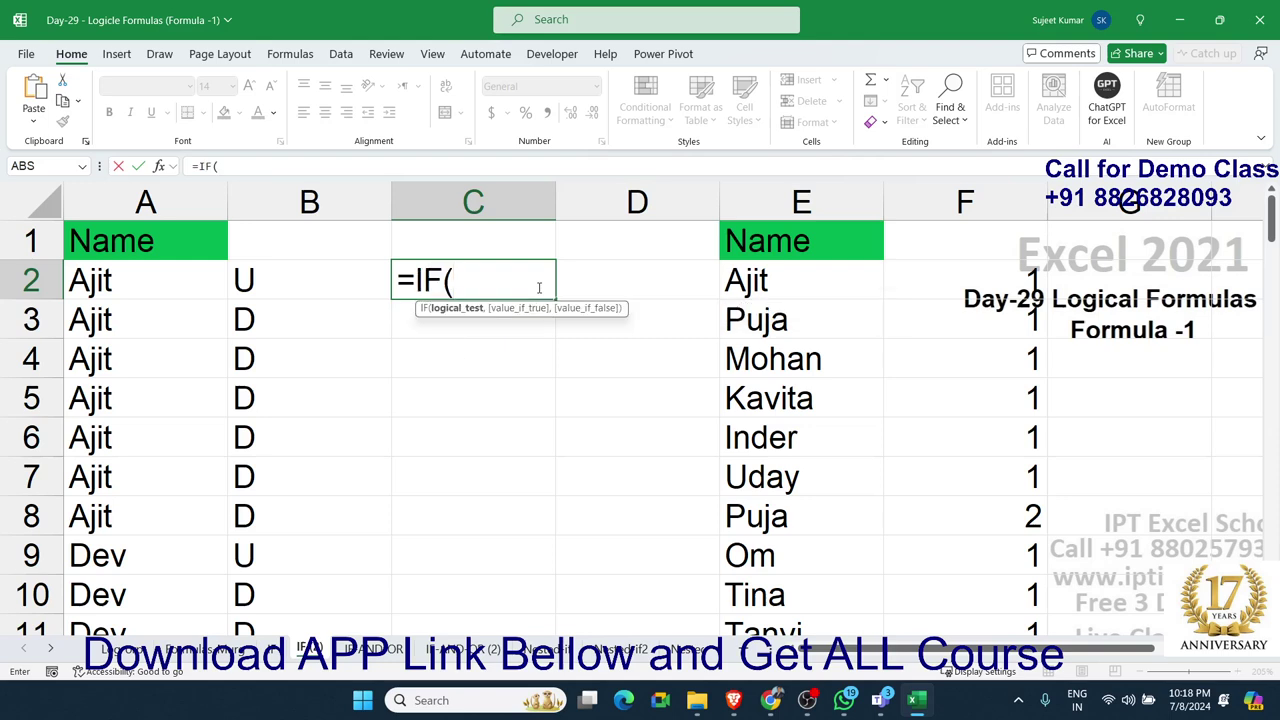
key("Left")
key("Left")
type("=")
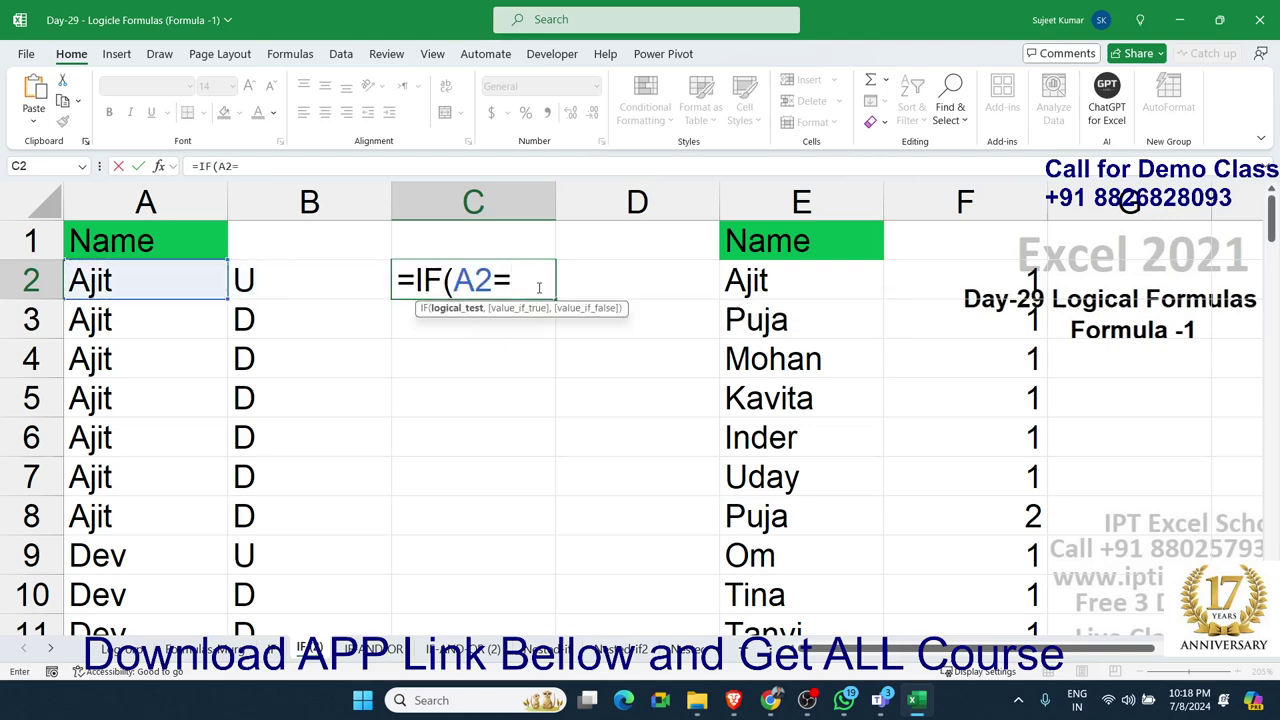
key("Up")
key("Left")
key("Left")
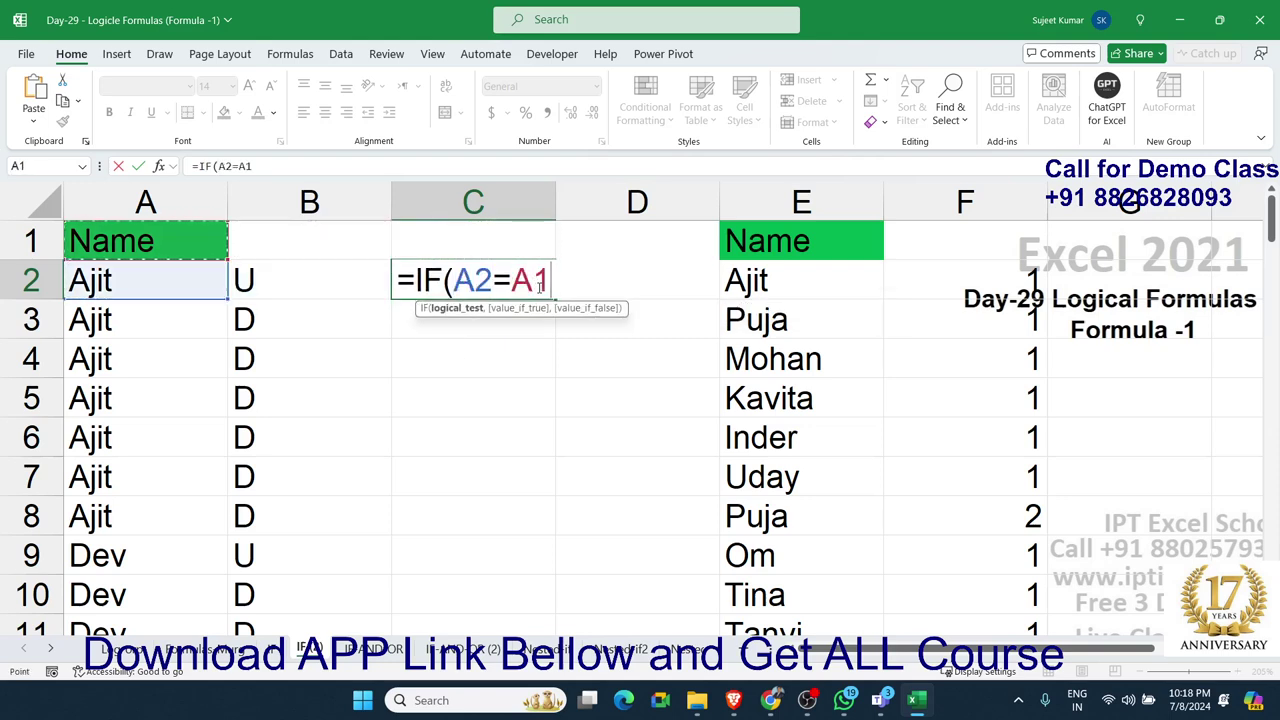
type(",")
key("Up")
type("+")
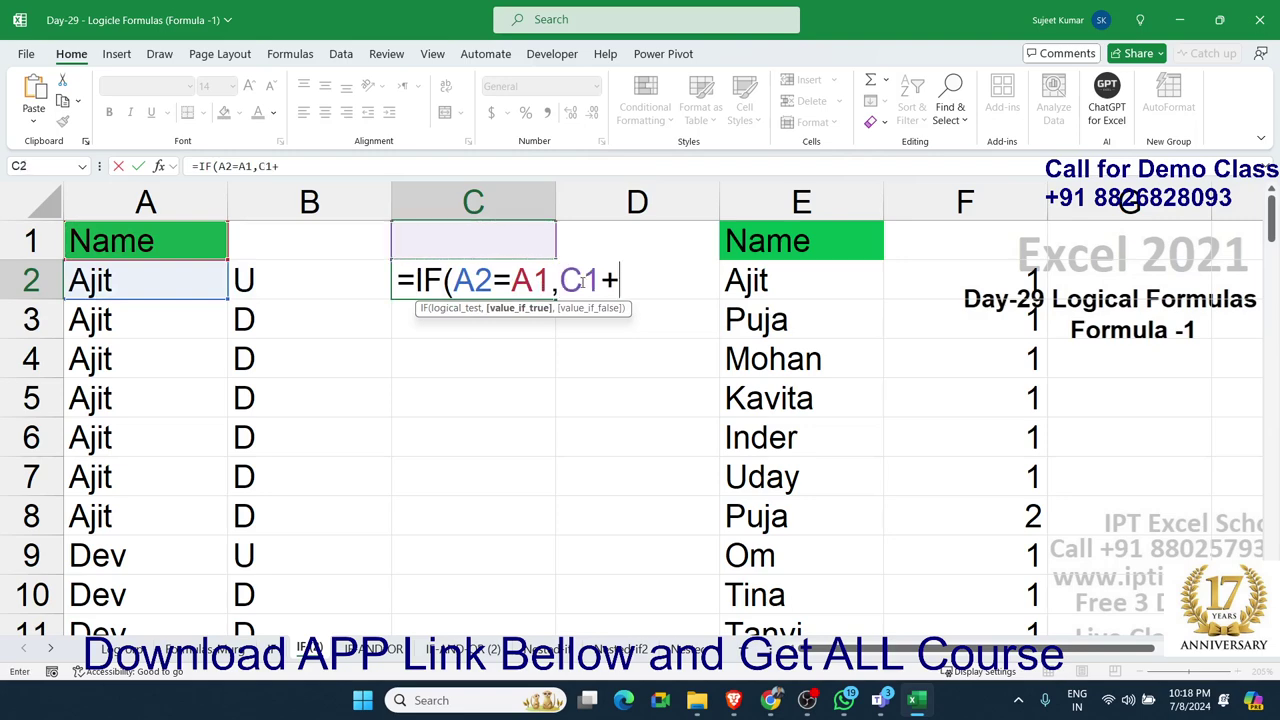
type("1,")
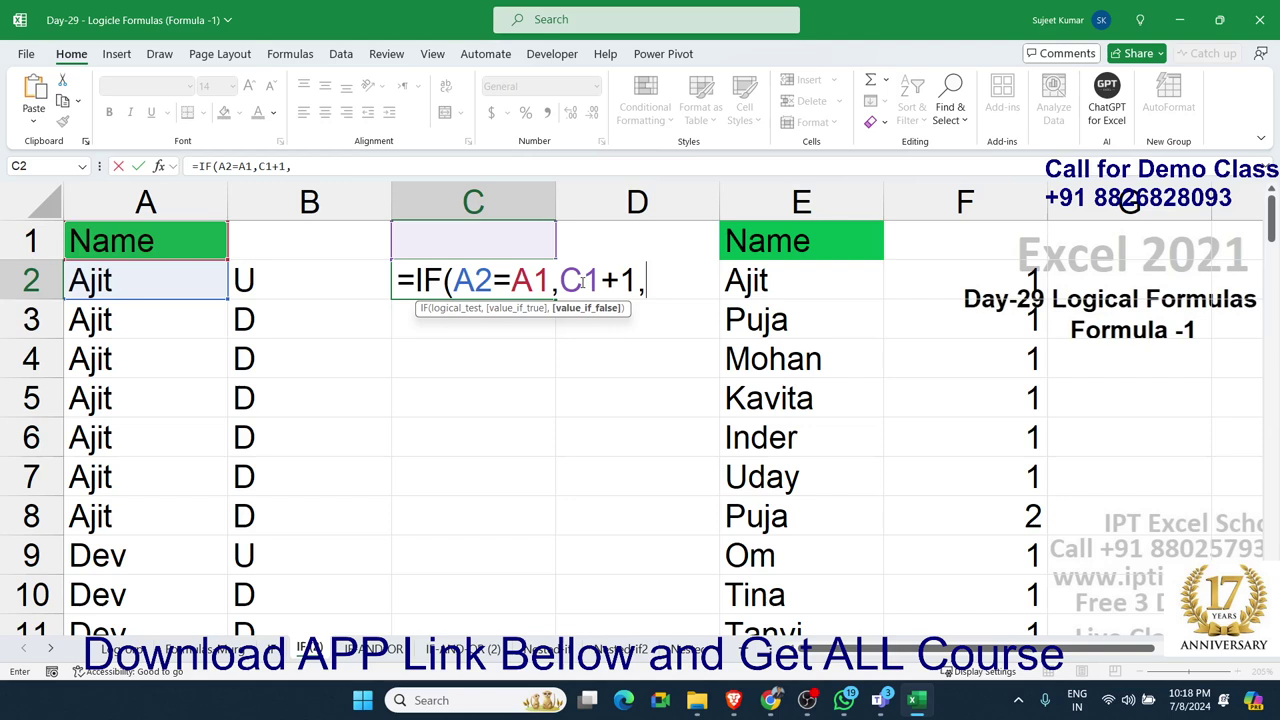
type("1")
key("Return")
key("Up")
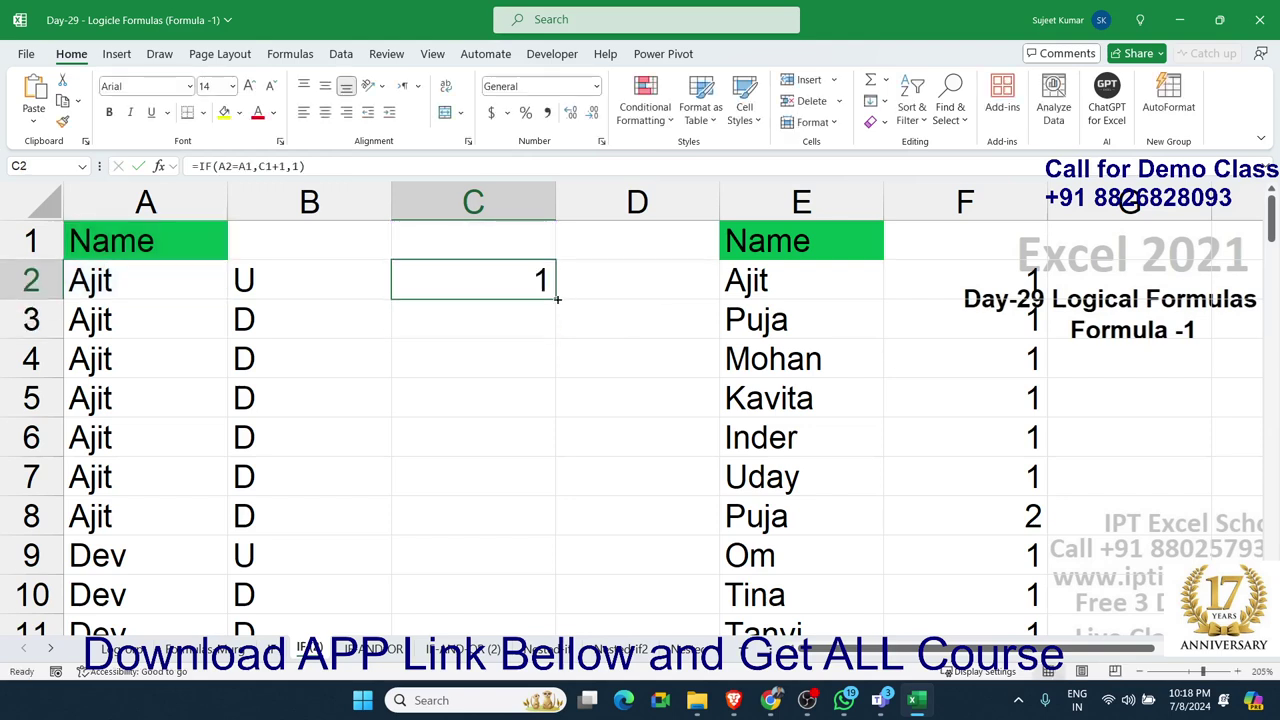
- Fill the counter down column C, numbering Ajit 1–7 and restarting at 1 for Dev
left_click_drag(557, 298, 557, 337)
double_click(524, 325)
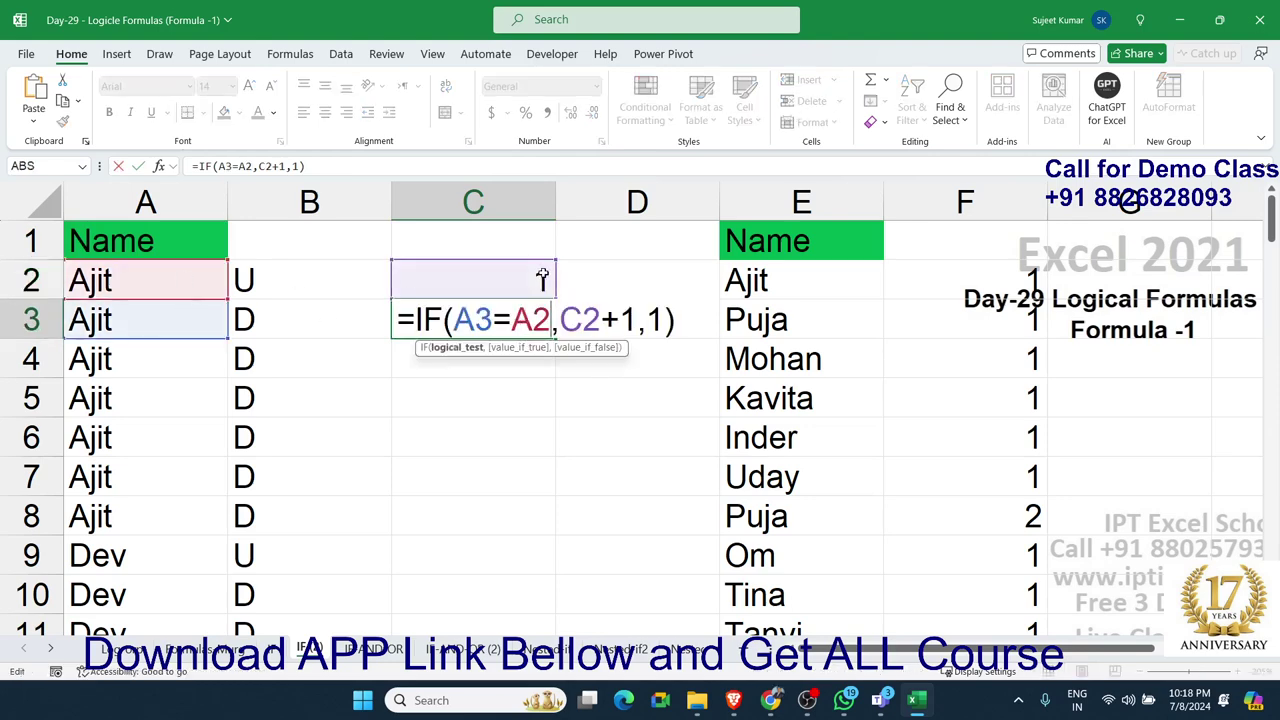
key("Return")
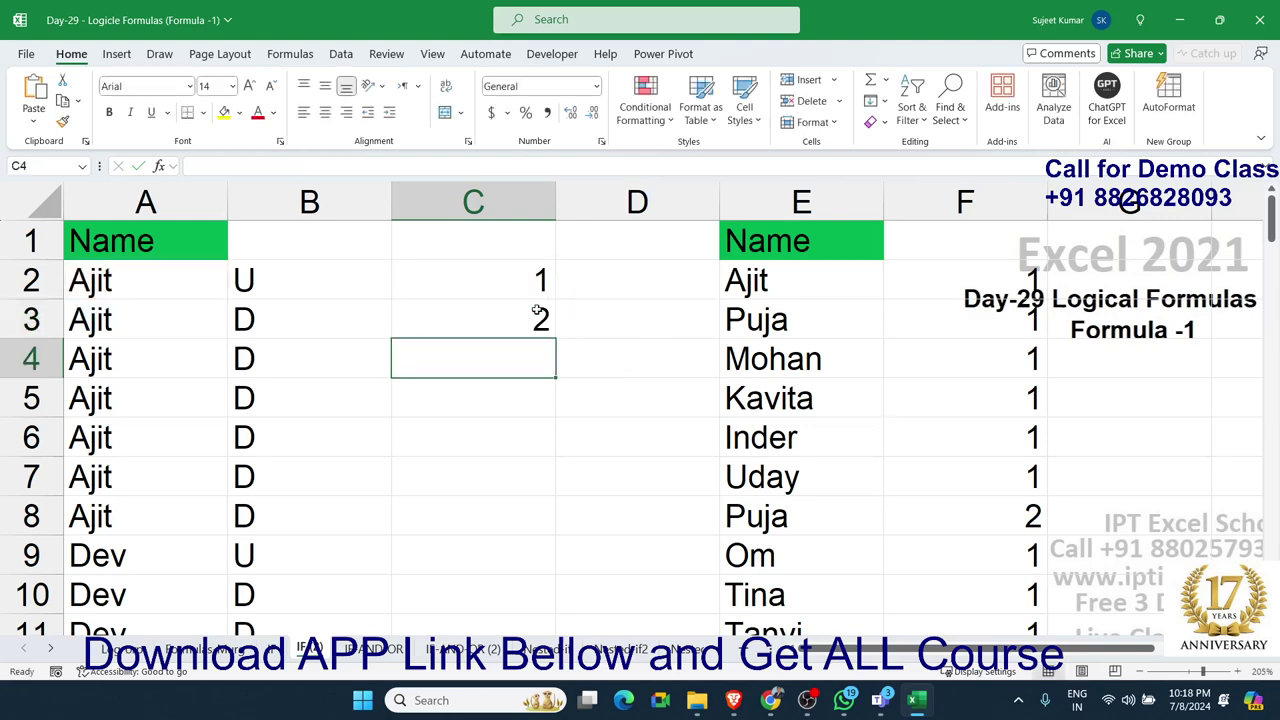
left_click(540, 316)
double_click(557, 338)
scroll(524, 340, "down", 1)
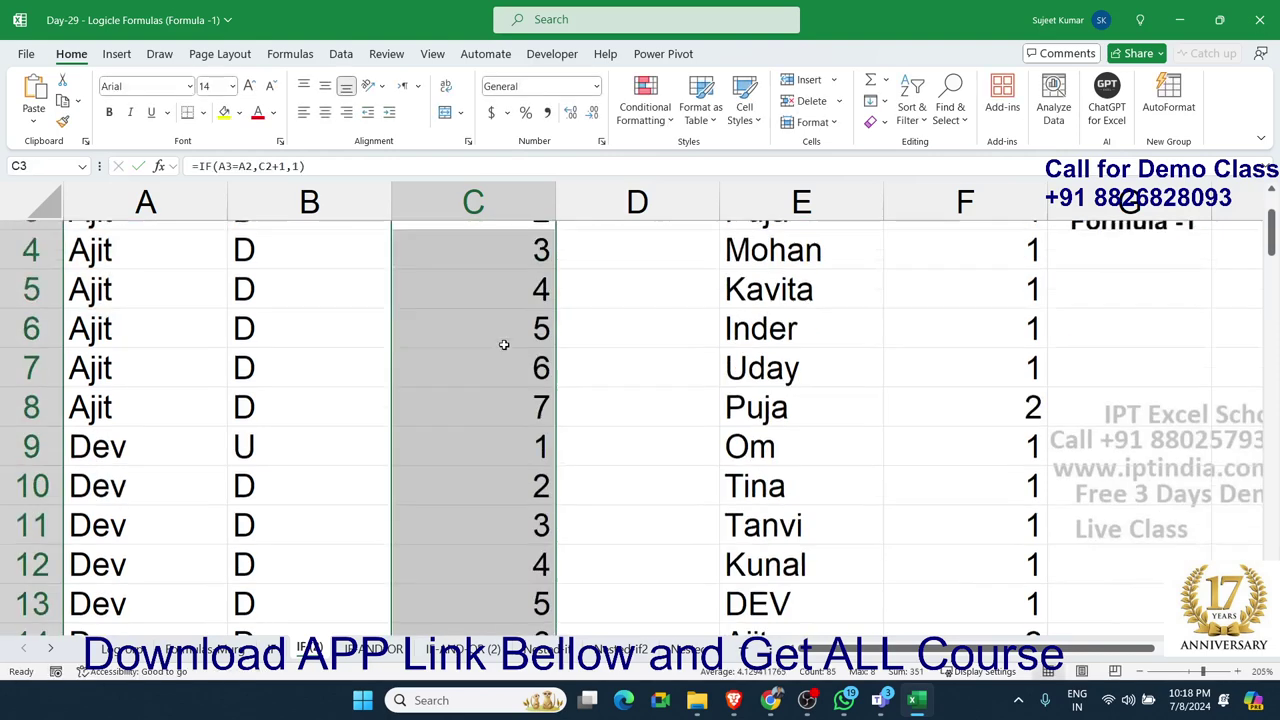
scroll(524, 340, "up", 1)
left_click(524, 288)
left_click(508, 395)
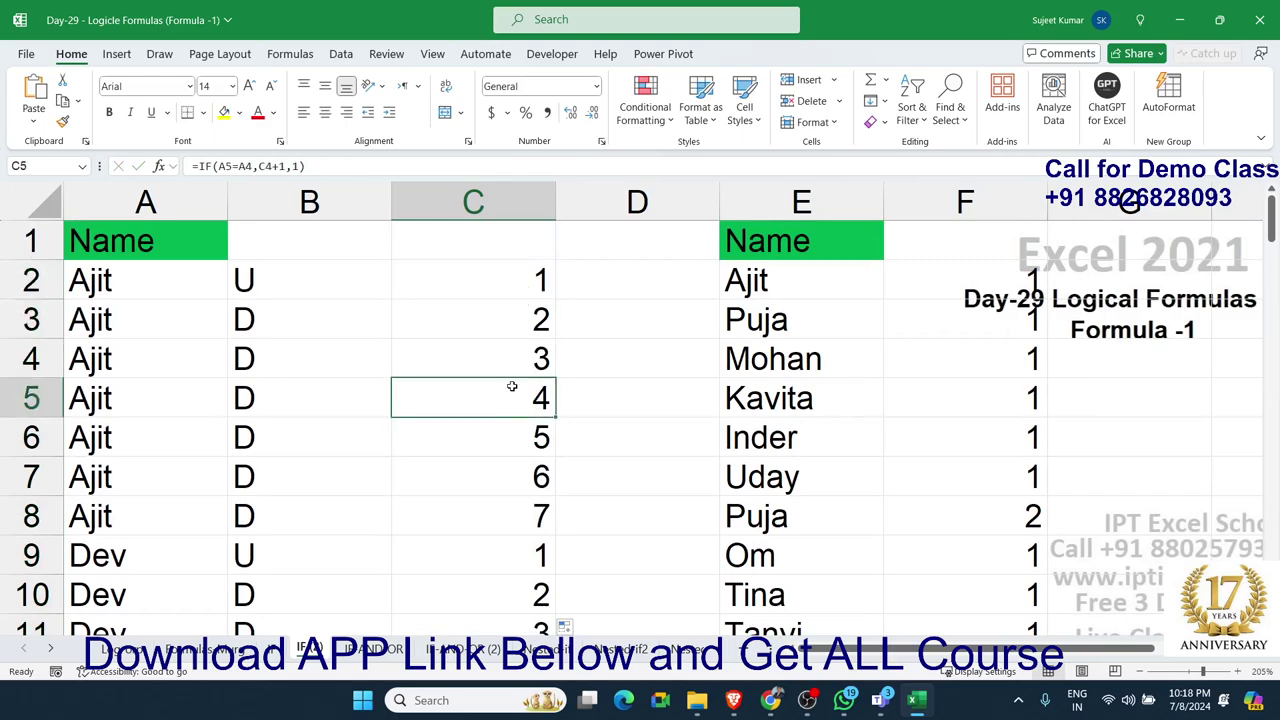
scroll(503, 433, "down", 2)
scroll(503, 433, "down", 4)
scroll(503, 433, "up", 5)
left_click(965, 293)
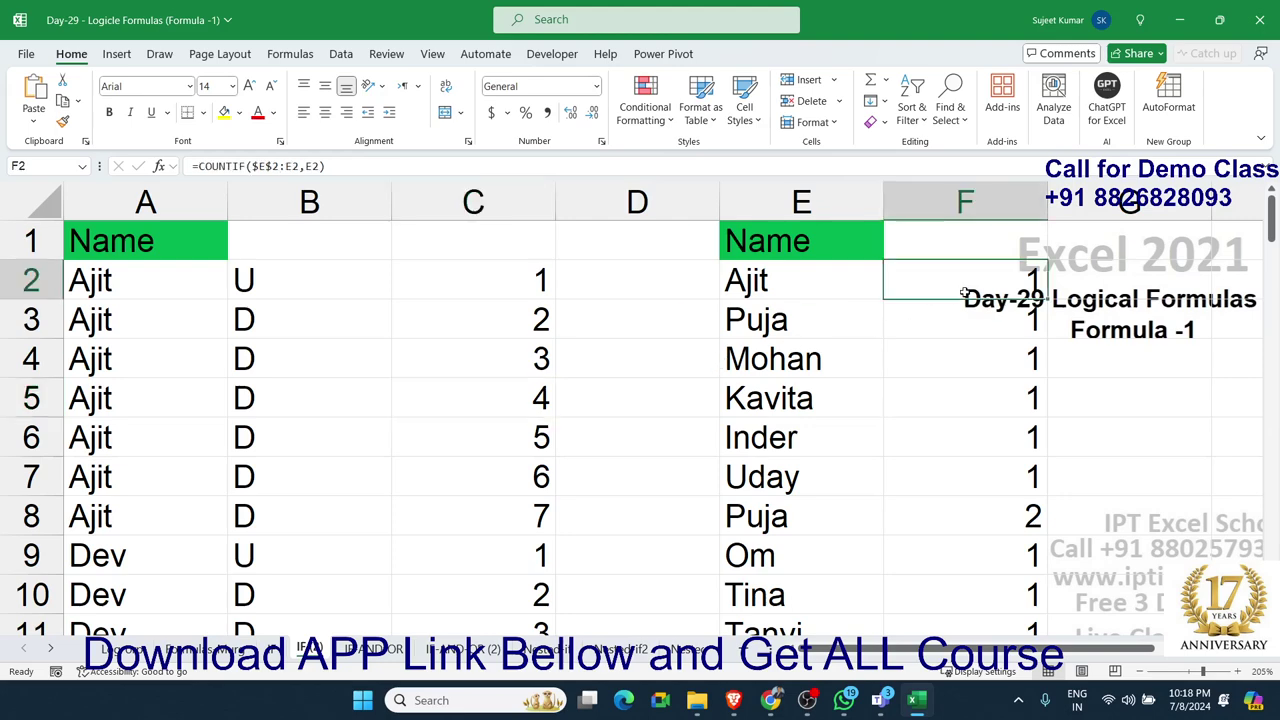
key("ctrl+shift+Down")
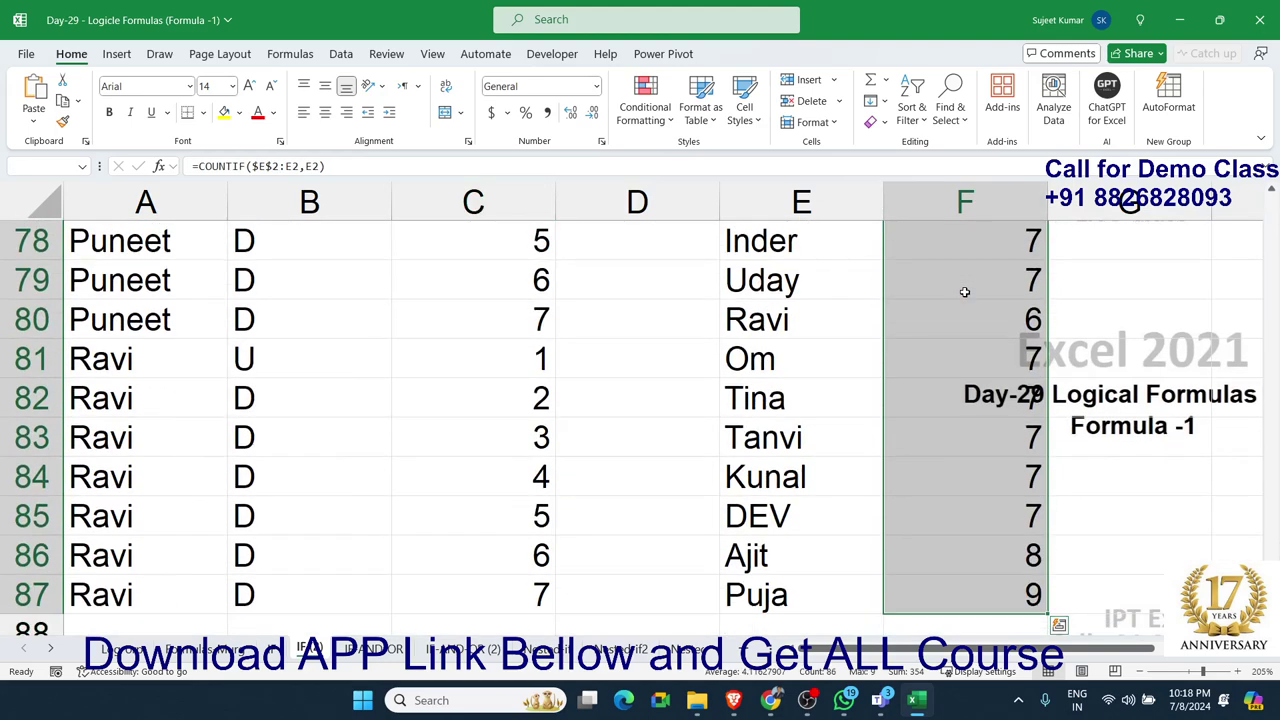
key("ctrl+shift+Up")
key("ctrl+shift+Down")
key("ctrl+shift+Down")
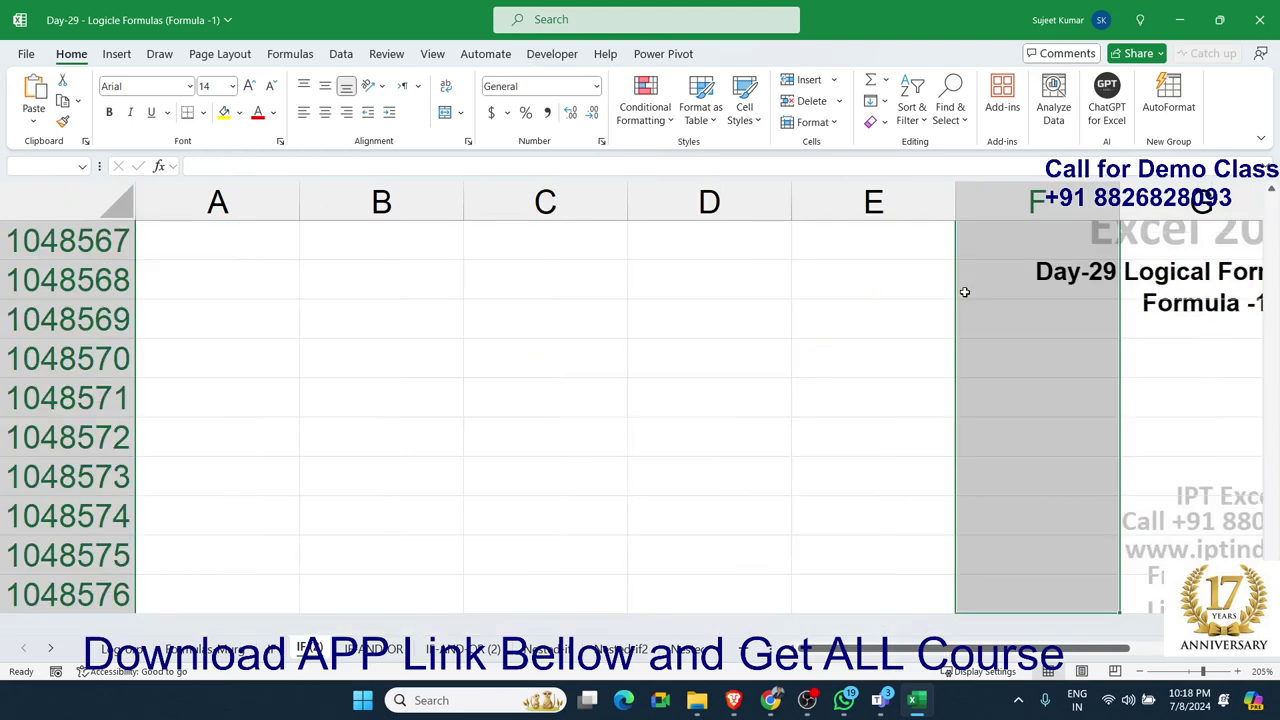
key("ctrl+BackSpace")
left_click(965, 293)
key("Down")
key("Down")
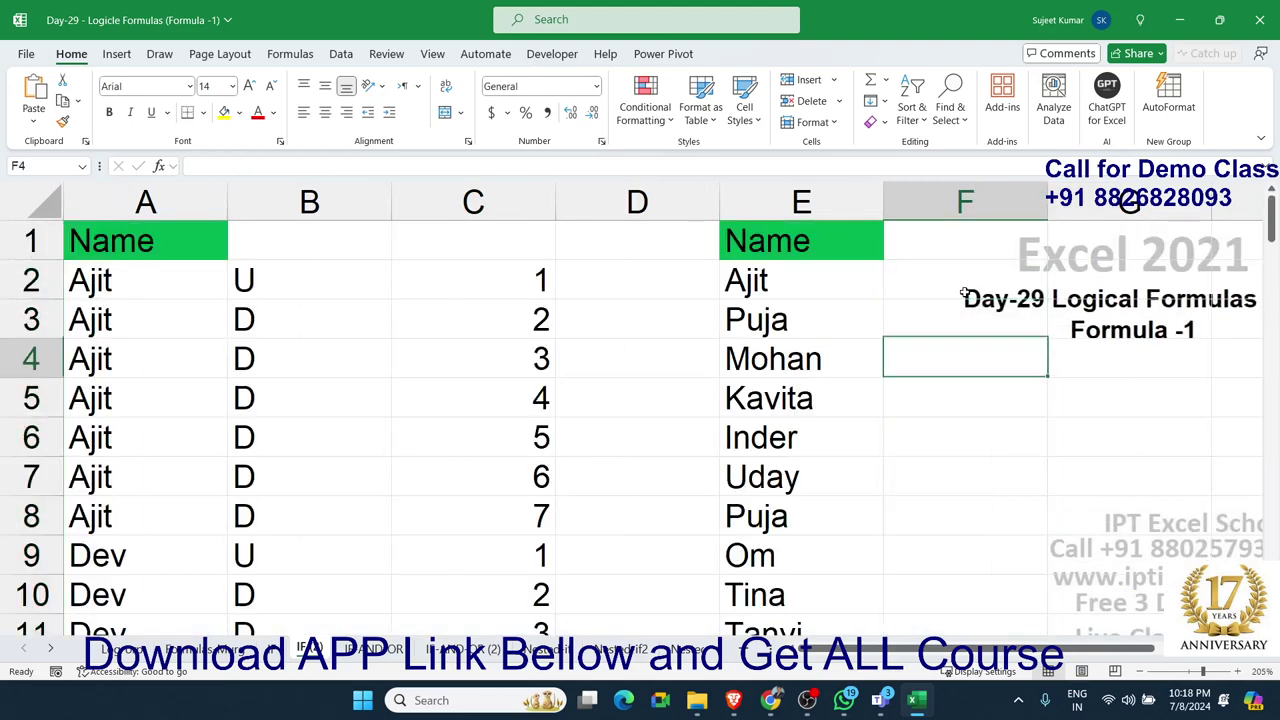
key("Up")
key("Up")
key("Up")
key("Down")
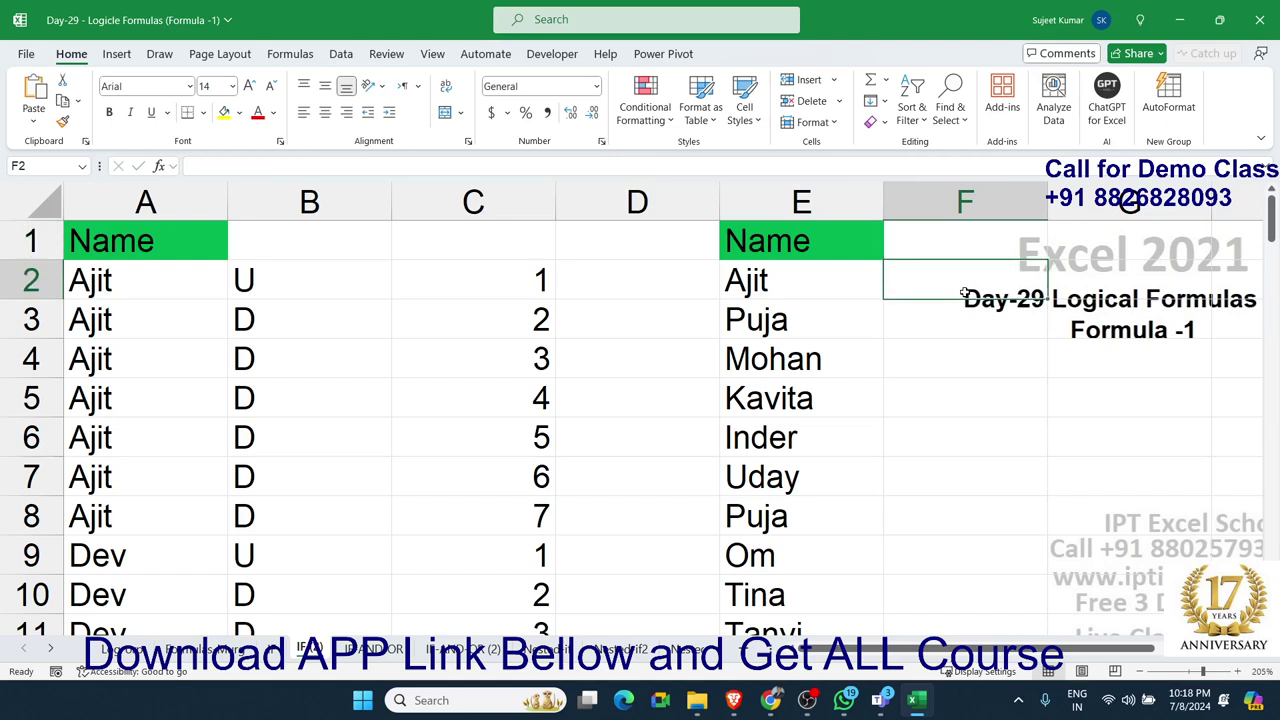
type("=cou")
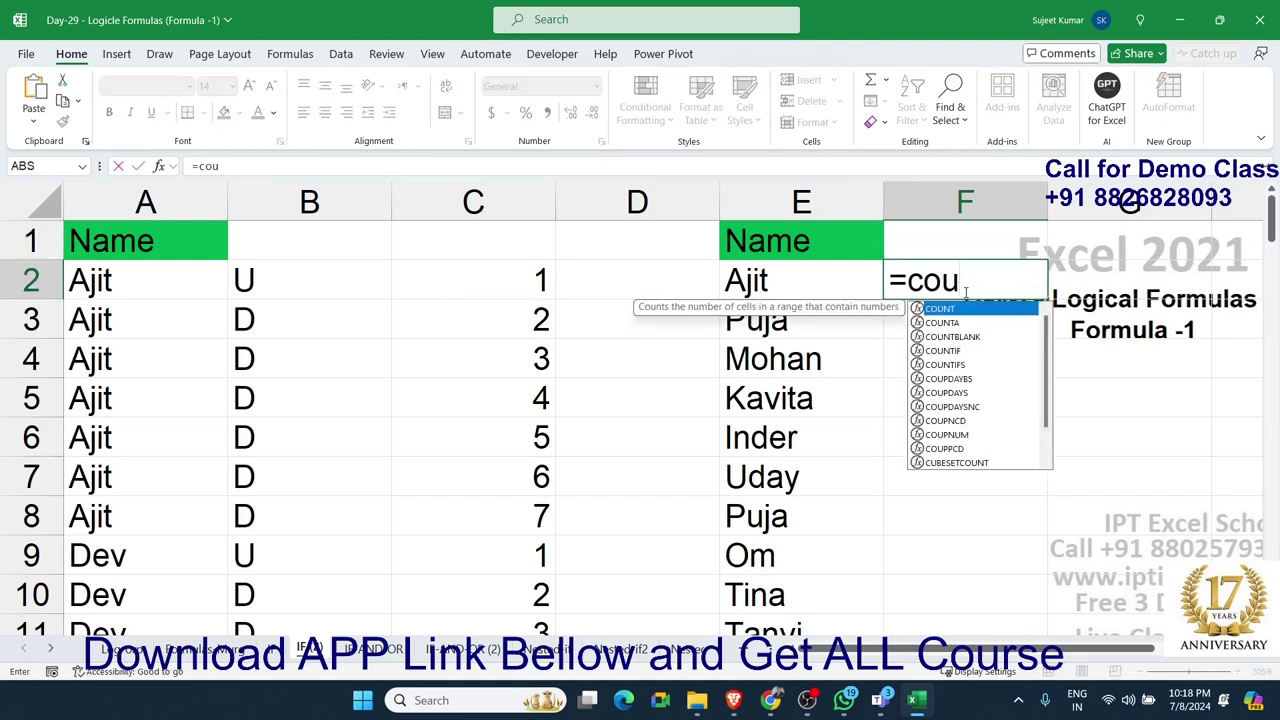
key("Down")
key("Down")
key("Down")
key("Tab")
key("Left")
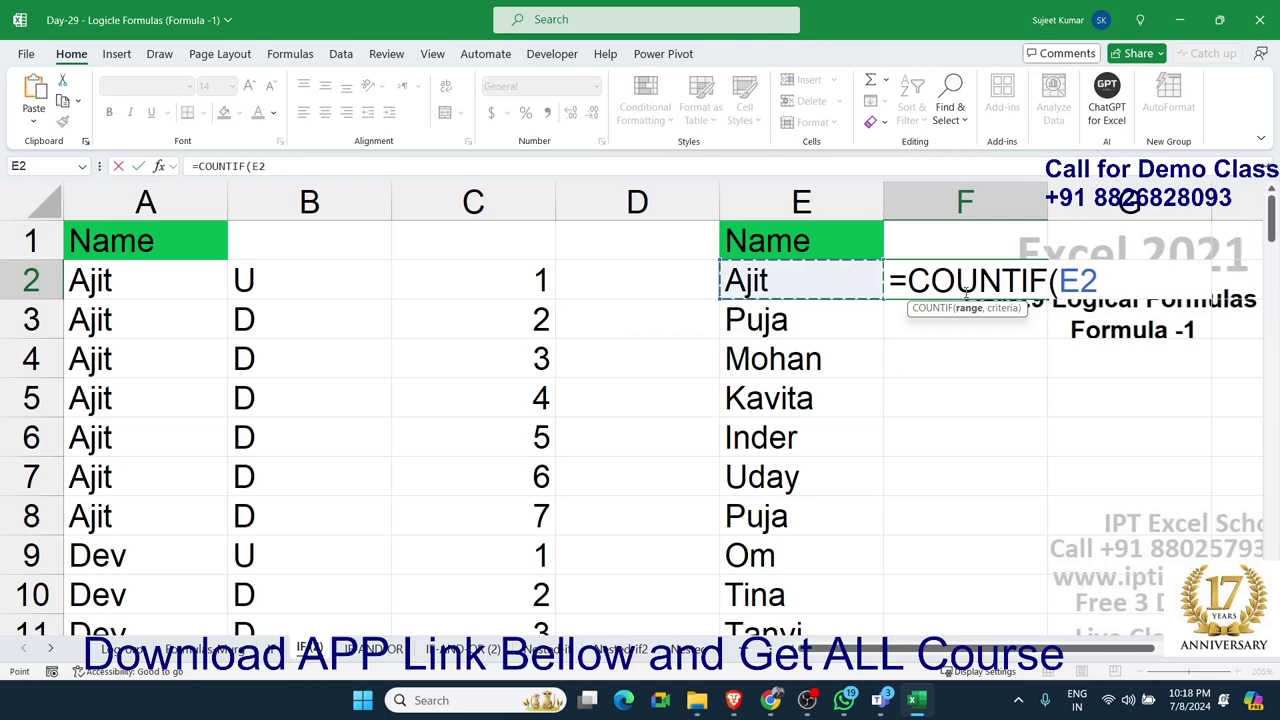
key("F8")
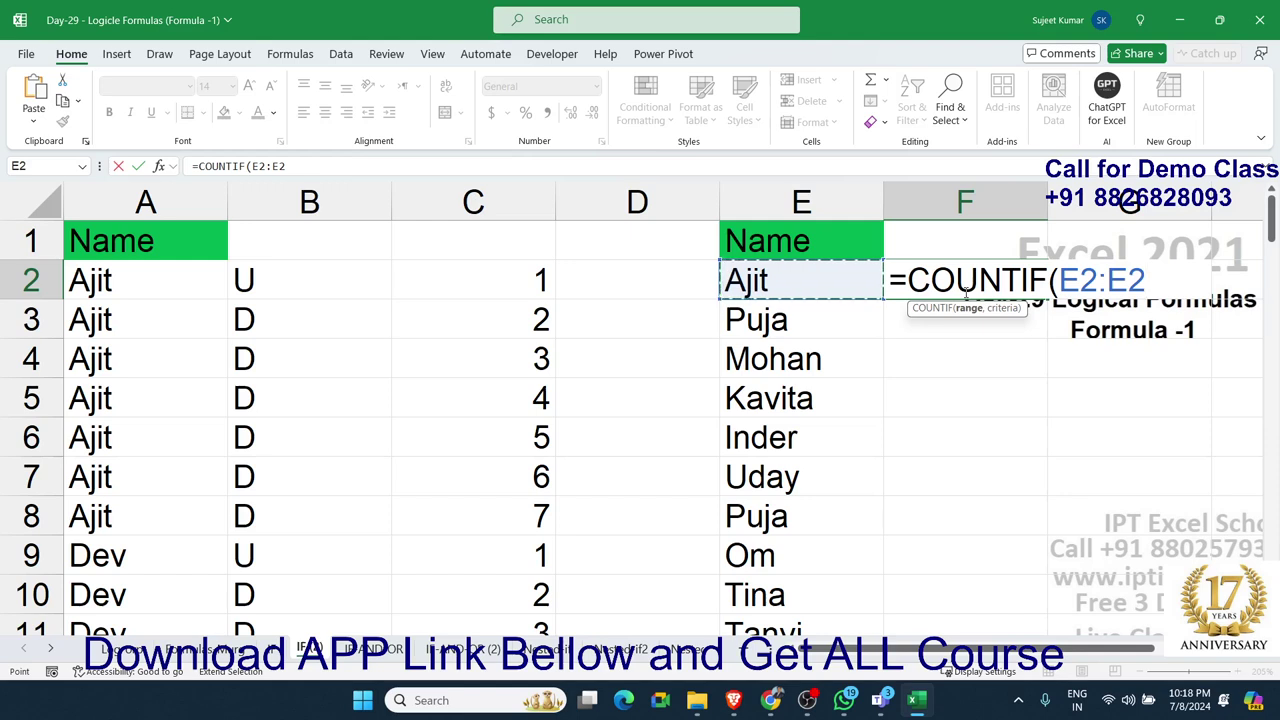
type(",")
key("Left")
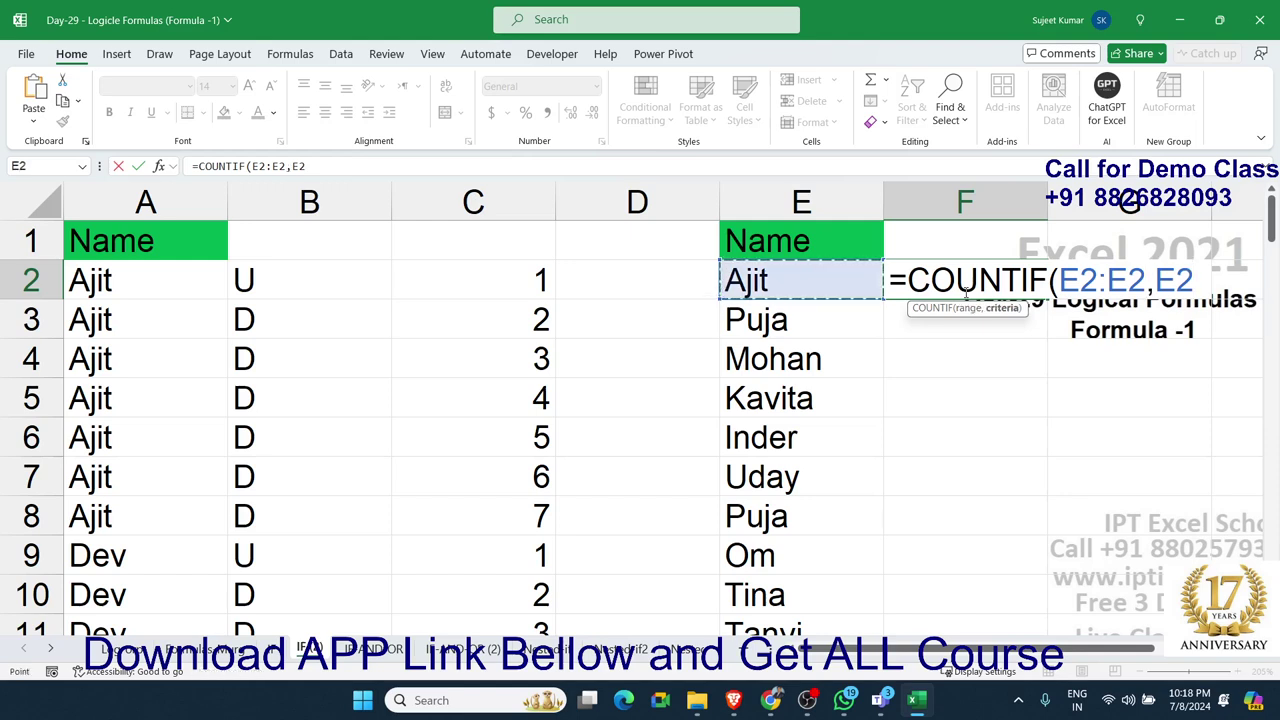
type(")")
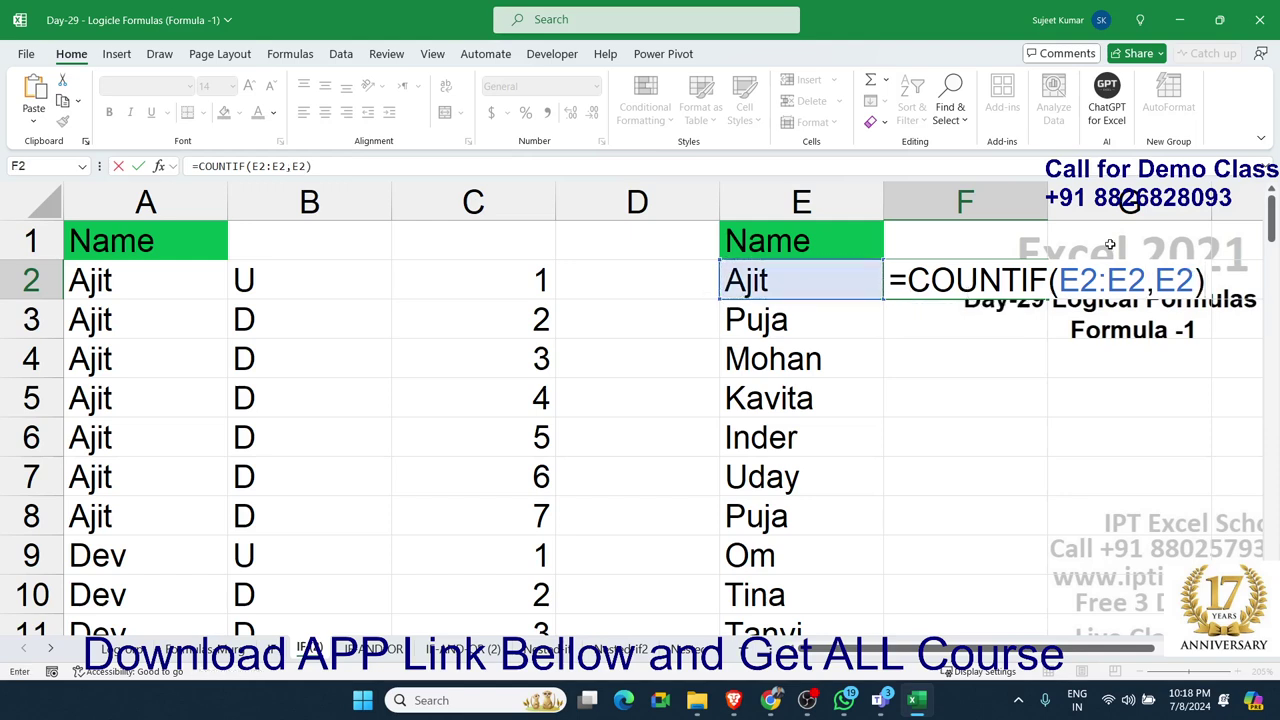
left_click(1081, 280)
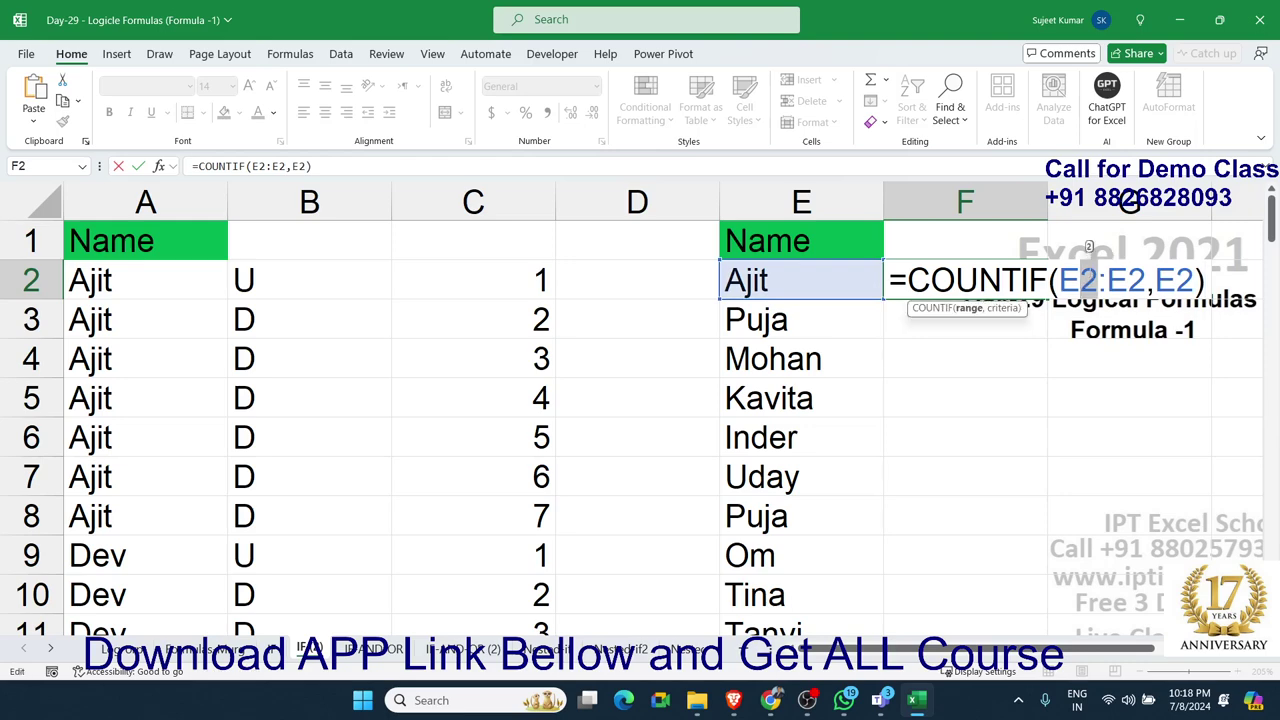
key("F4")
key("Return")
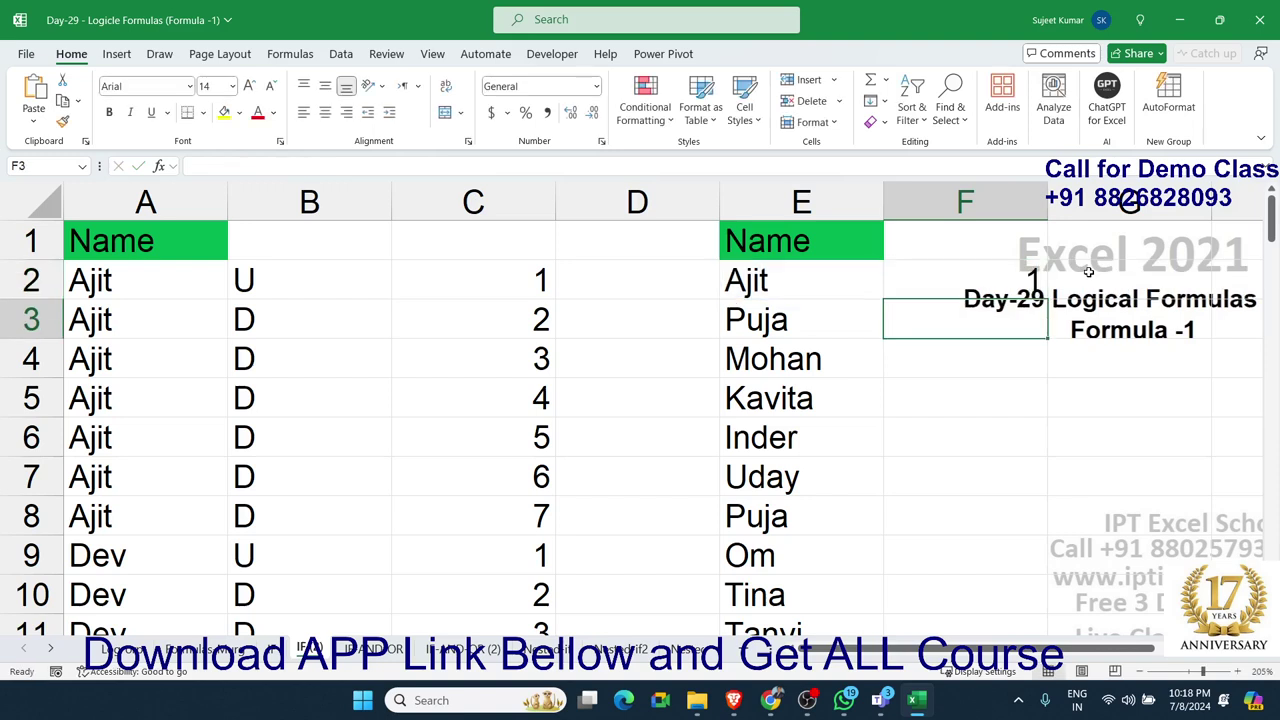
left_click(1022, 279)
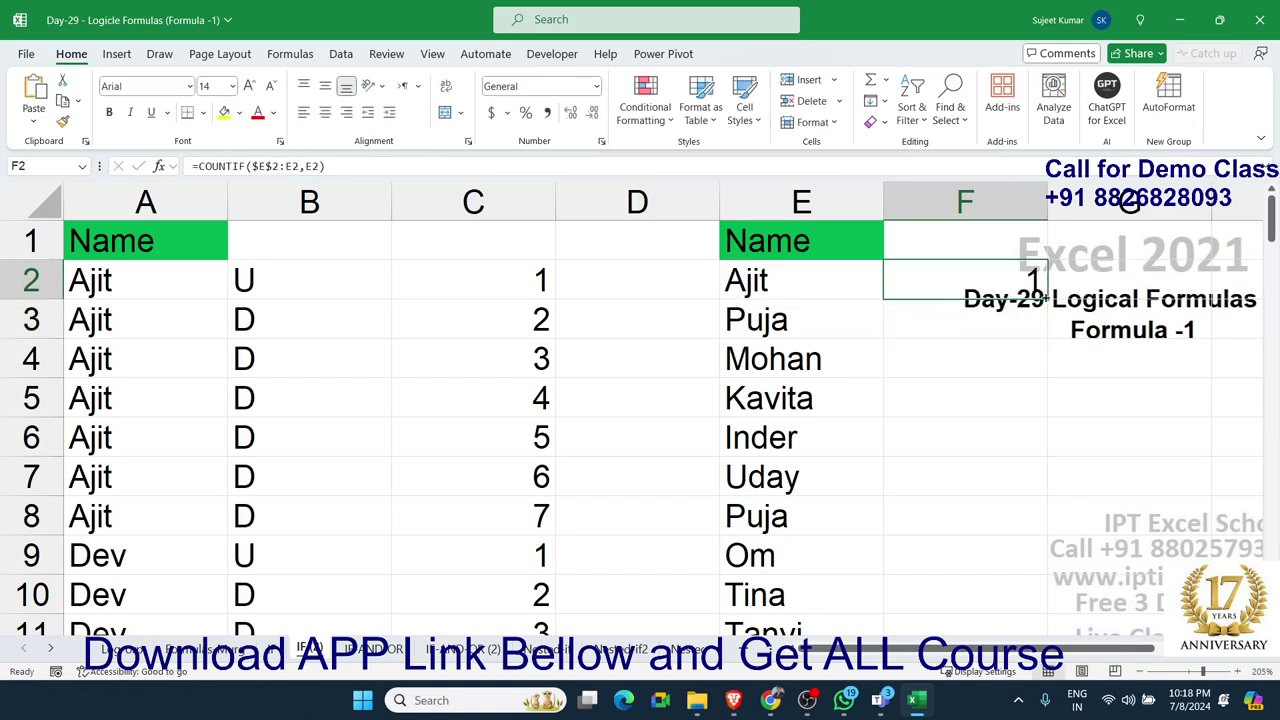
double_click(1046, 298)
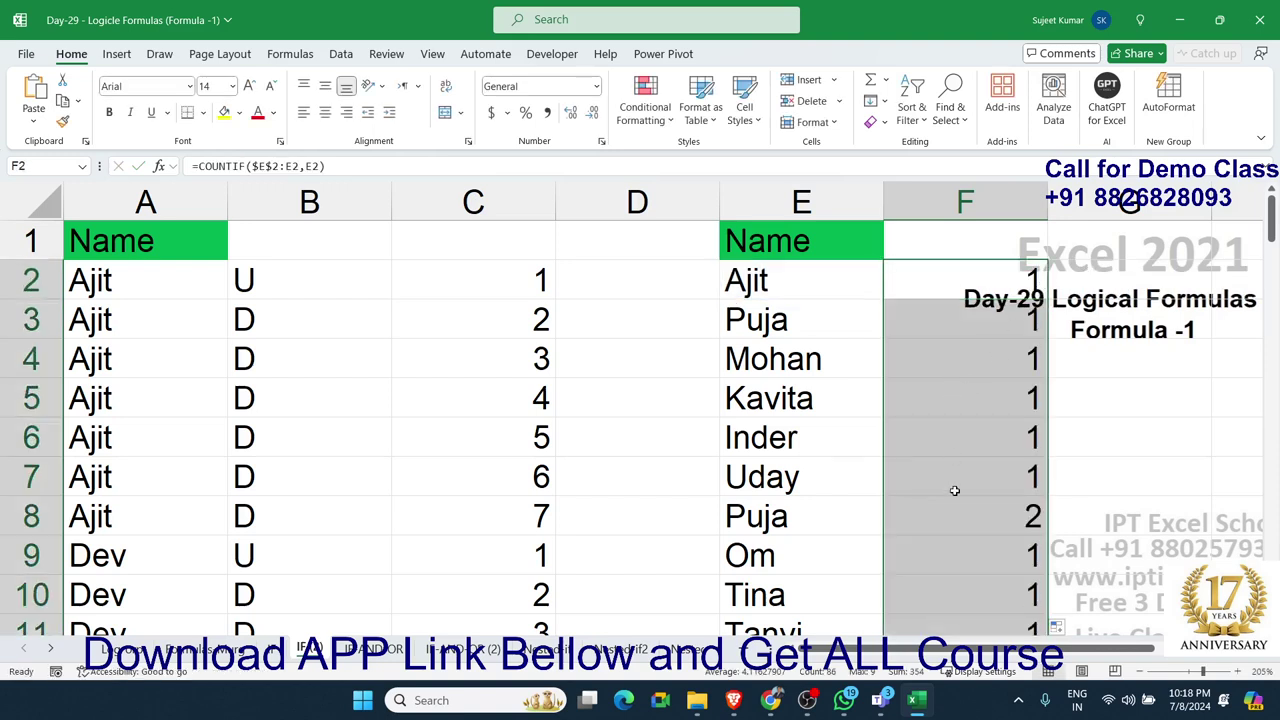
left_click(930, 472)
scroll(934, 472, "down", 1)
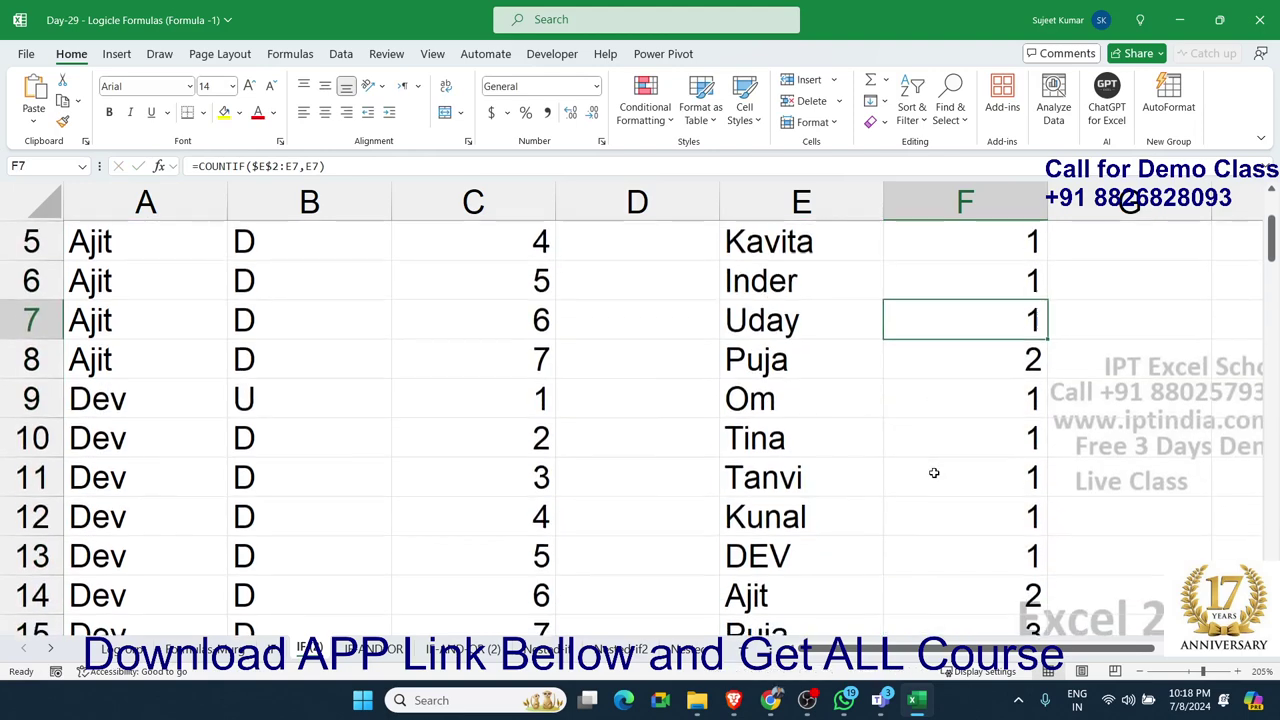
scroll(934, 472, "down", 1)
left_click(928, 441)
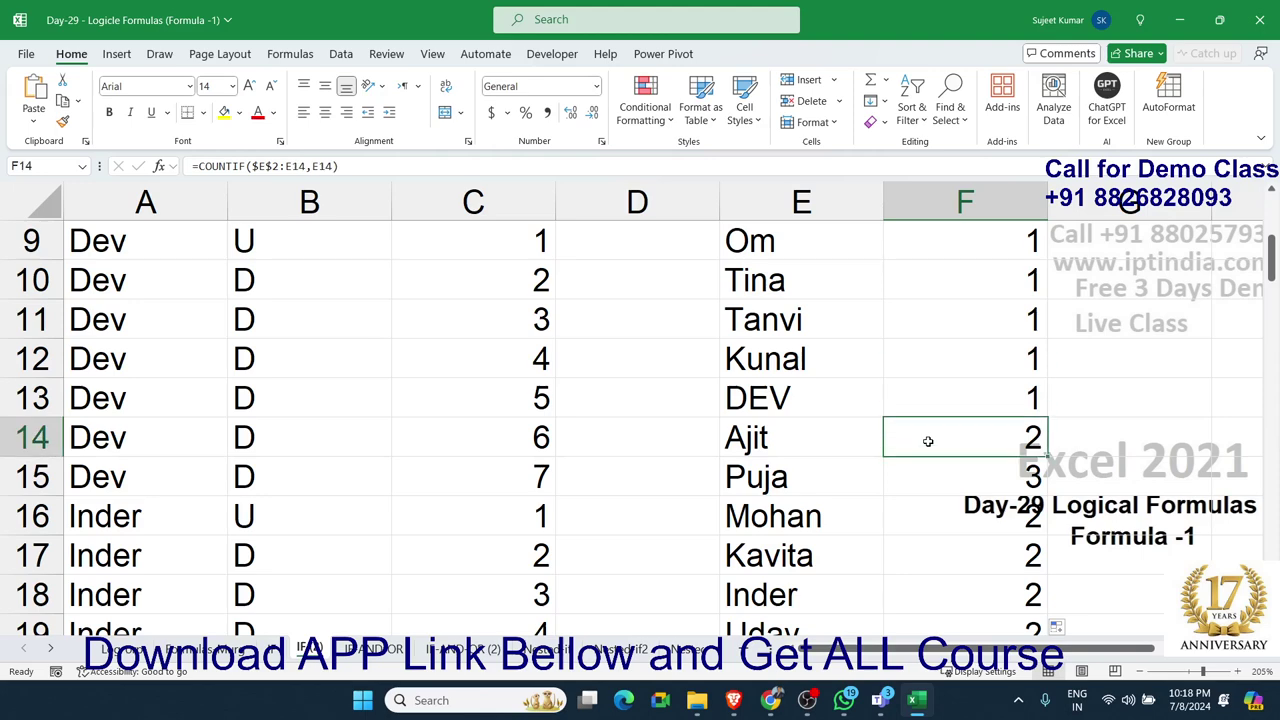
double_click(928, 441)
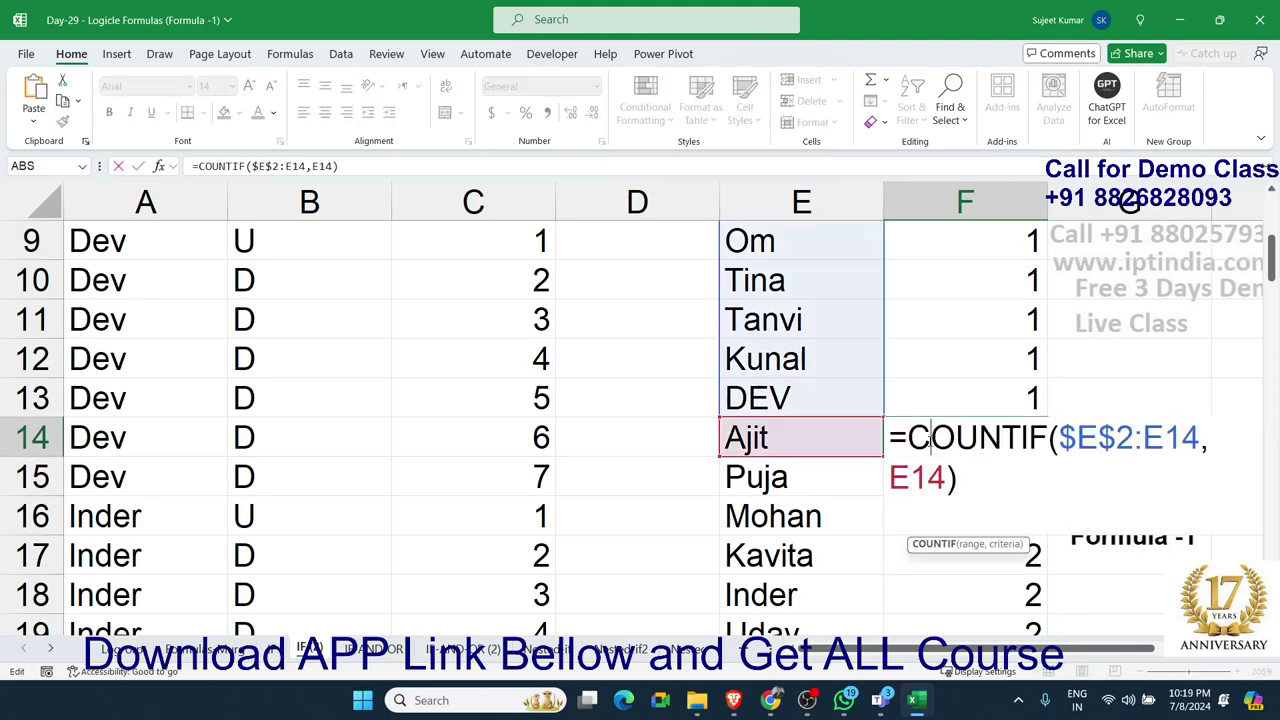
key("Escape")
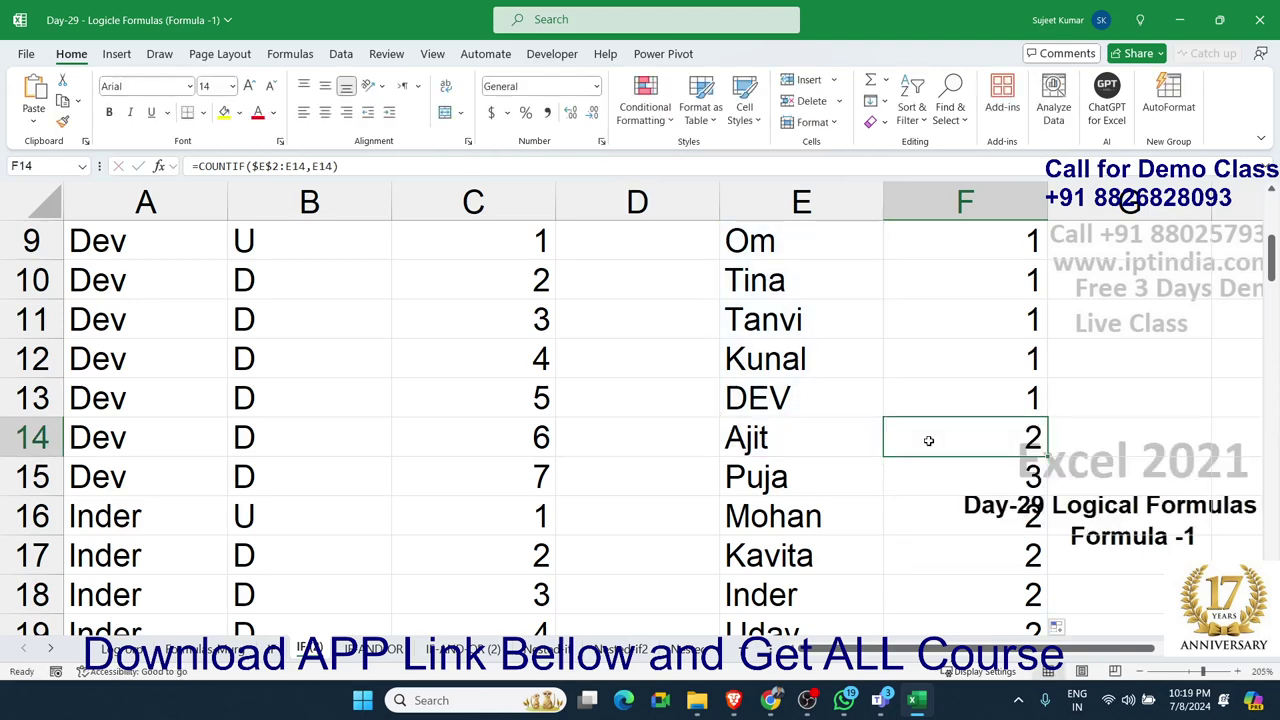
scroll(928, 443, "up", 3)
left_click(981, 275)
double_click(981, 275)
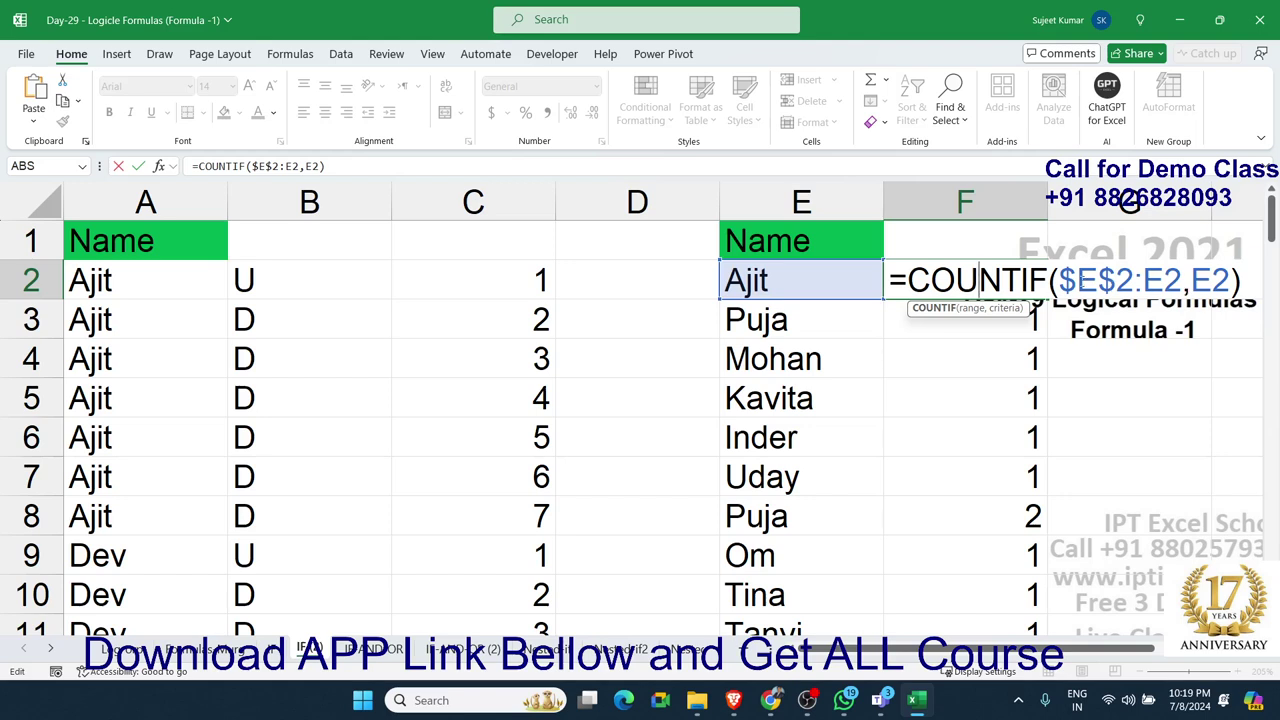
key("Escape")
scroll(929, 414, "down", 5)
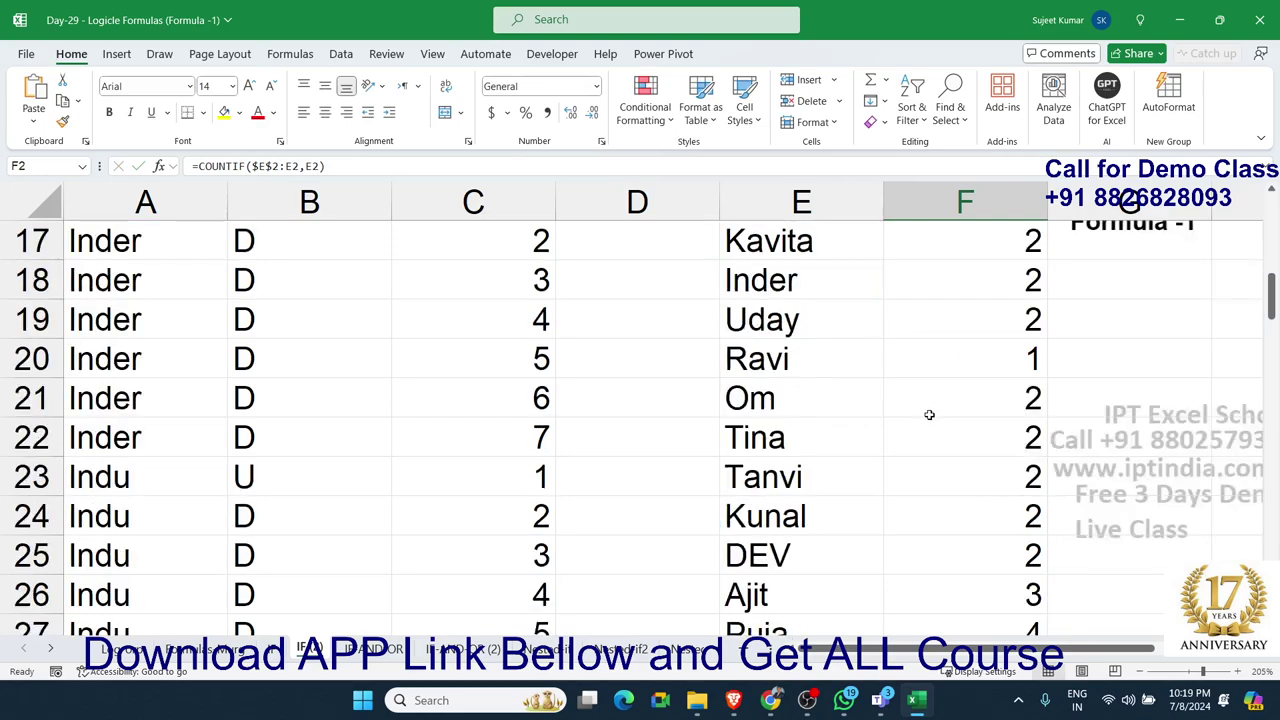
scroll(929, 414, "down", 2)
scroll(929, 414, "down", 3)
scroll(929, 414, "up", 5)
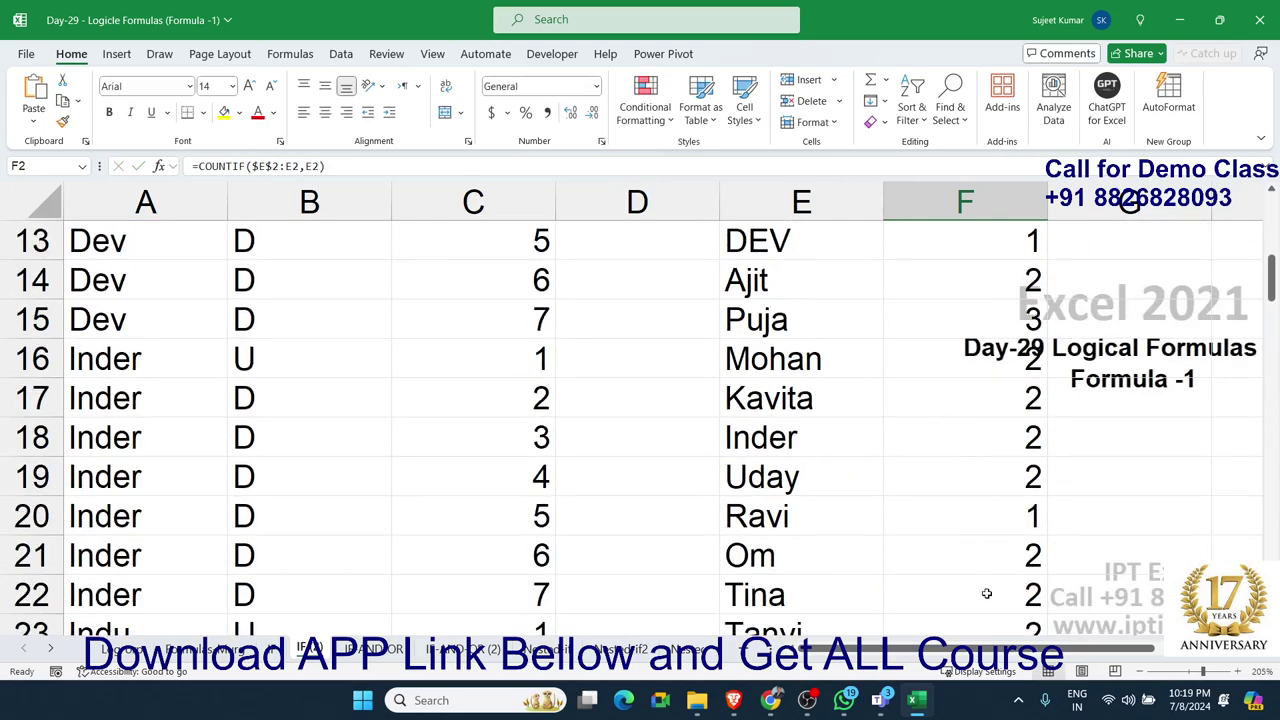
mouse_move(1000, 645)
left_mouse_down()
mouse_move(1132, 648)
mouse_move(1010, 648)
left_mouse_up()
scroll(713, 516, "up", 4)
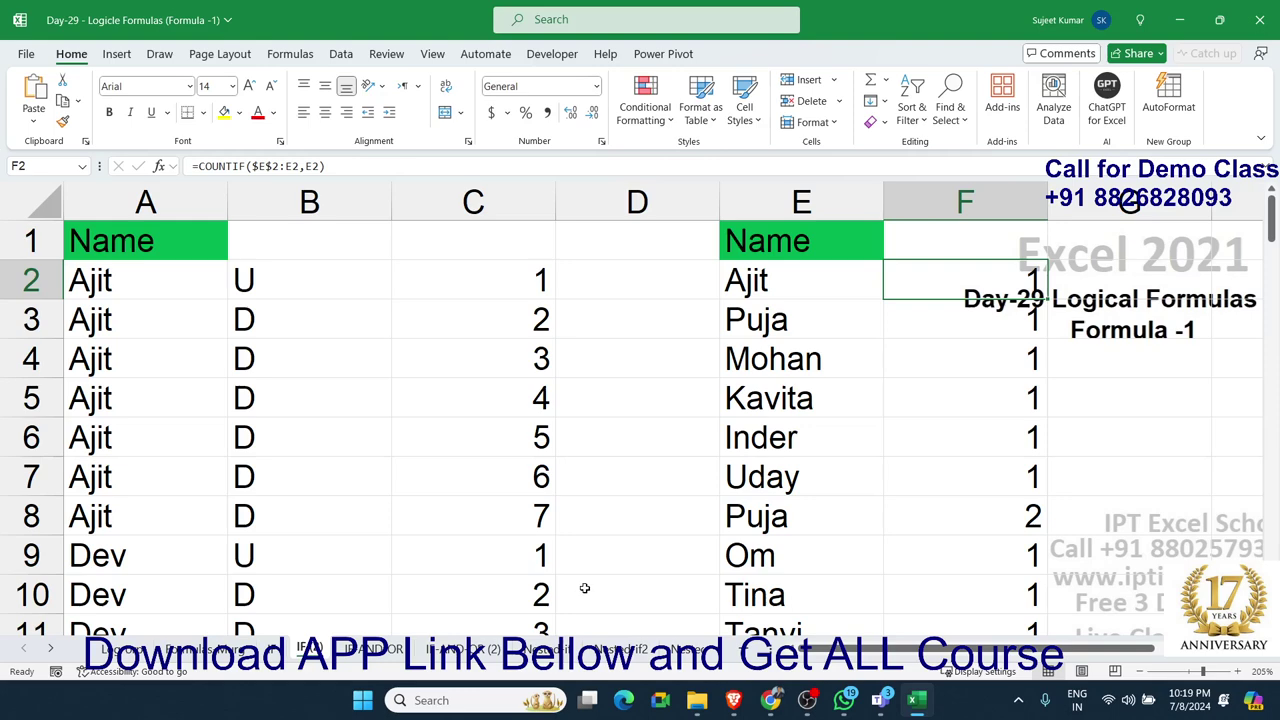
- Switch to the IF AND OR sheet and clear the old incentive results in column B
left_click(393, 657)
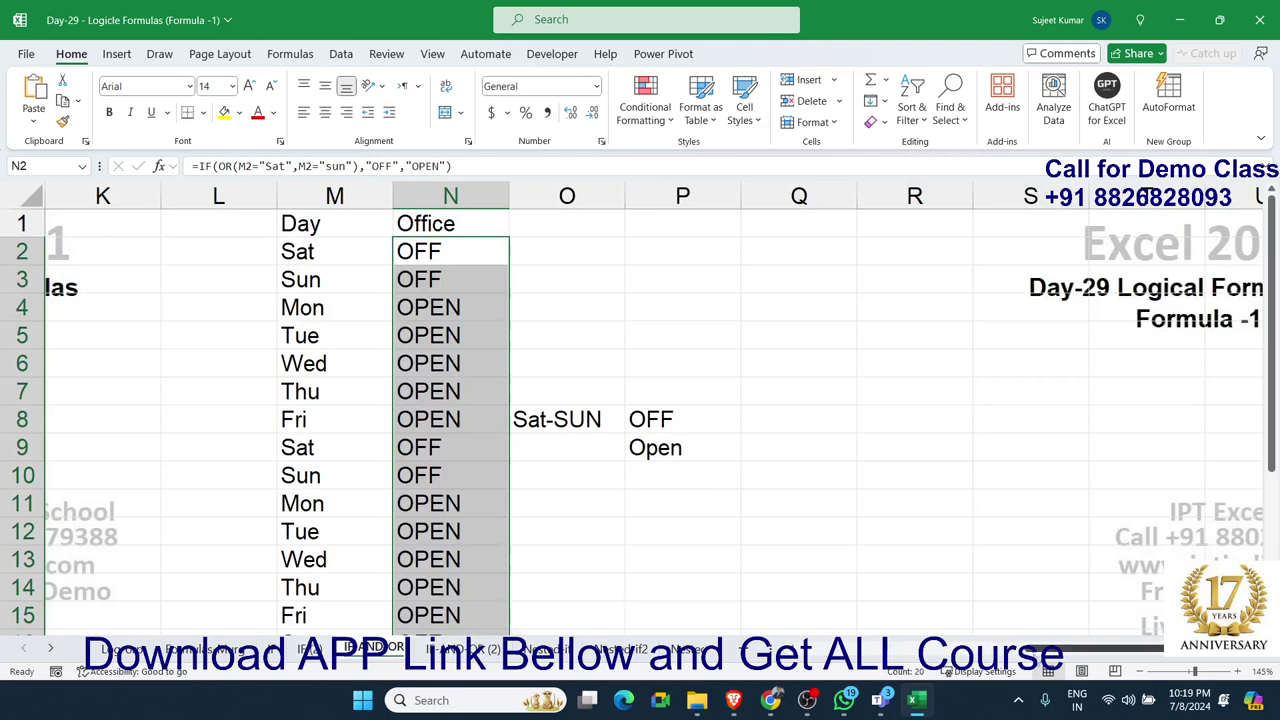
left_click_drag(1030, 650, 930, 650)
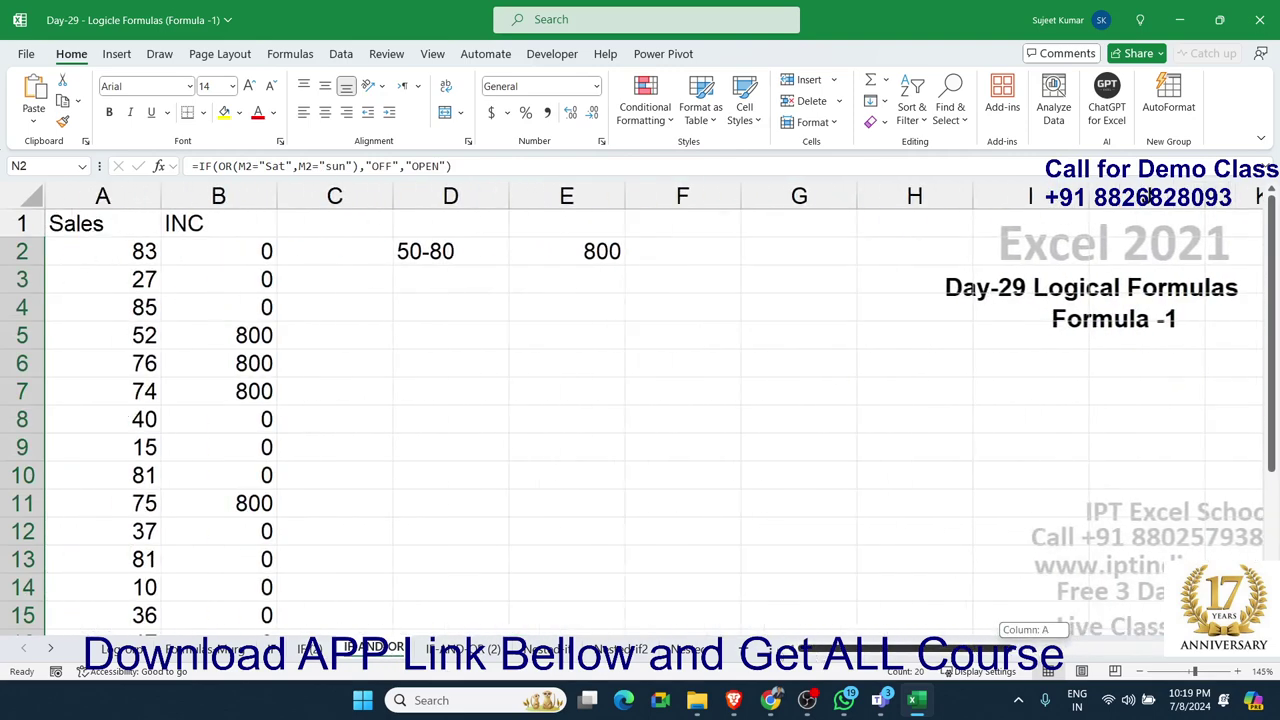
left_click(241, 263)
key("ctrl+shift+Down")
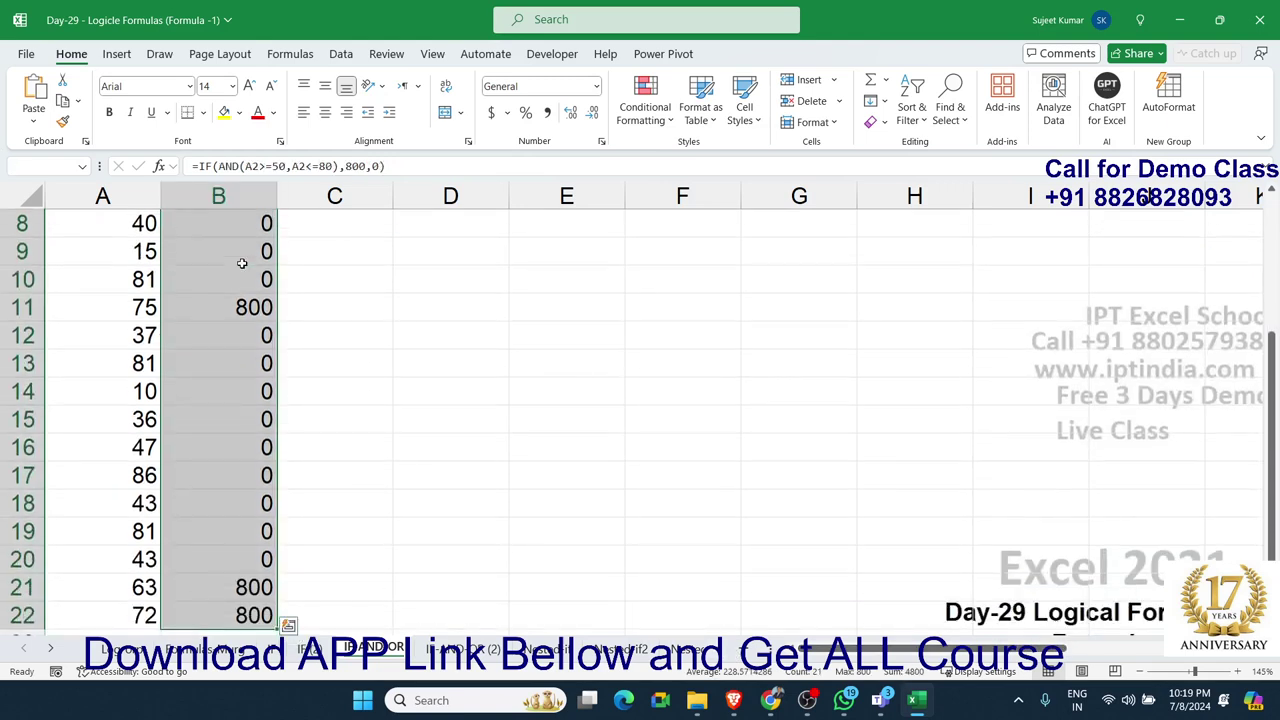
key("Delete")
key("Up")
- Enter =AND(A2>=50,A2<=80) in B2, which returns FALSE for the 83 sale
left_click(242, 265)
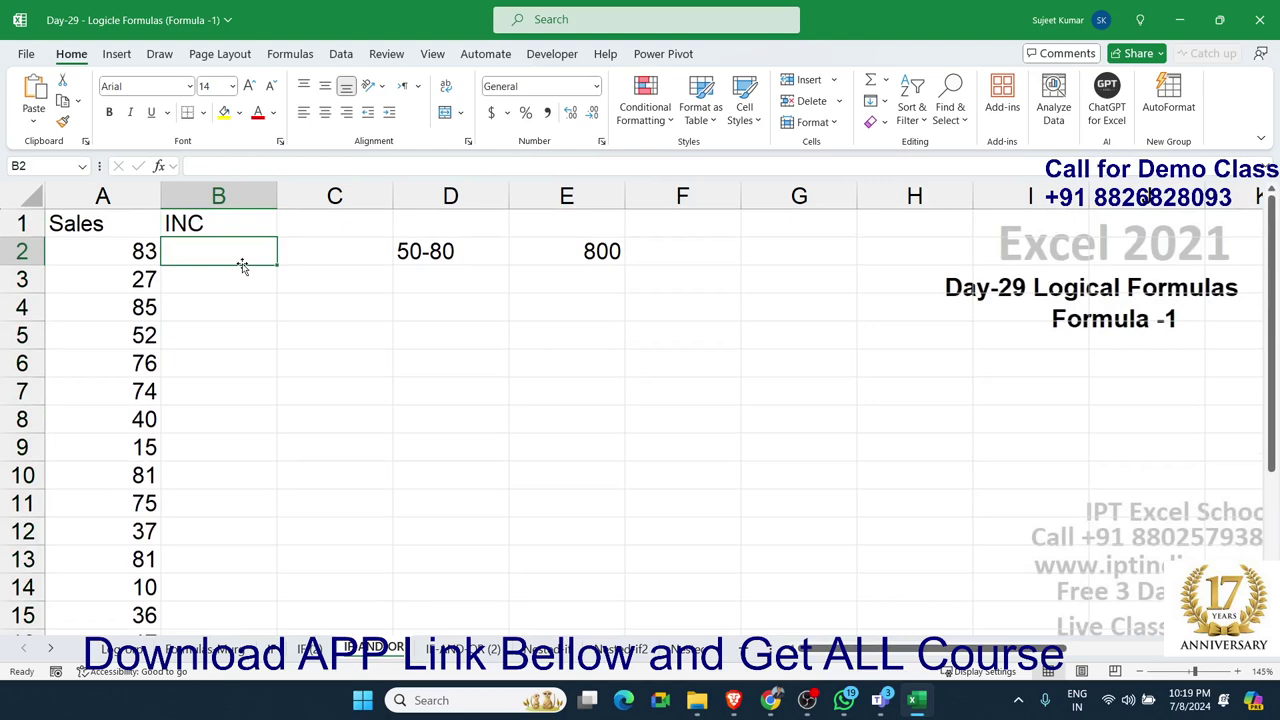
key("Right")
key("Right")
key("Right")
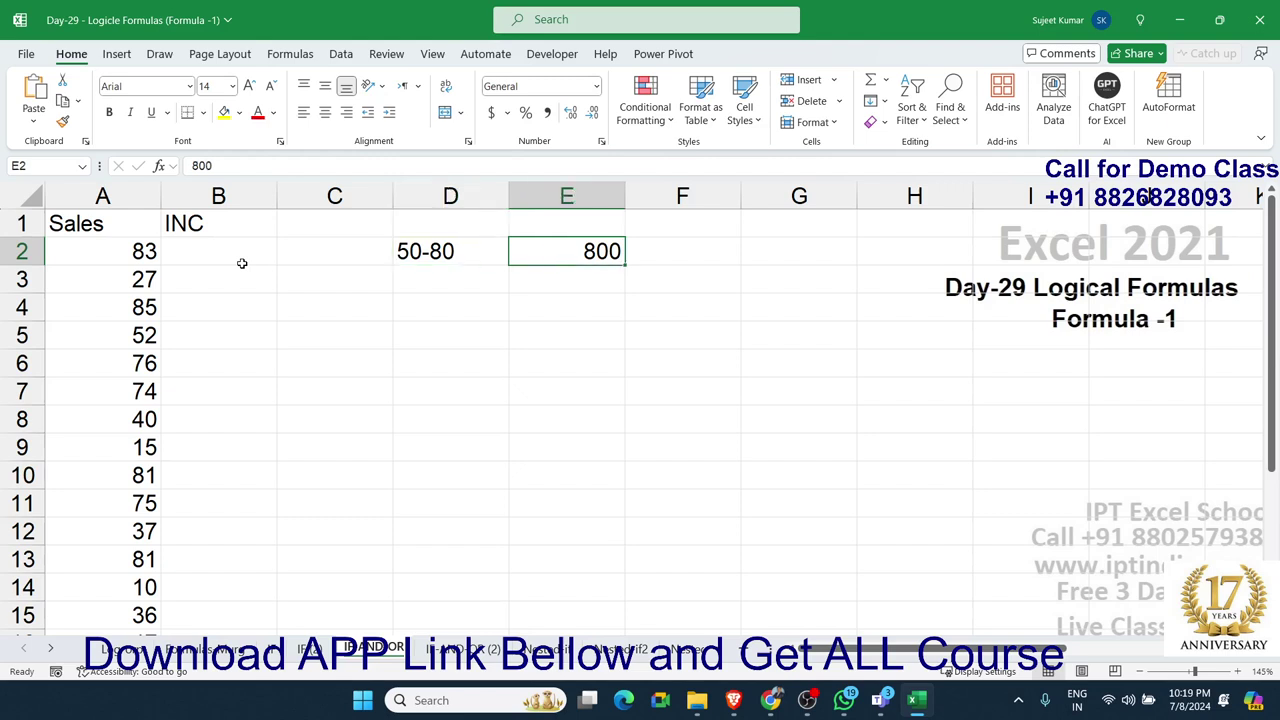
key("Left")
key("Left")
left_click(243, 265)
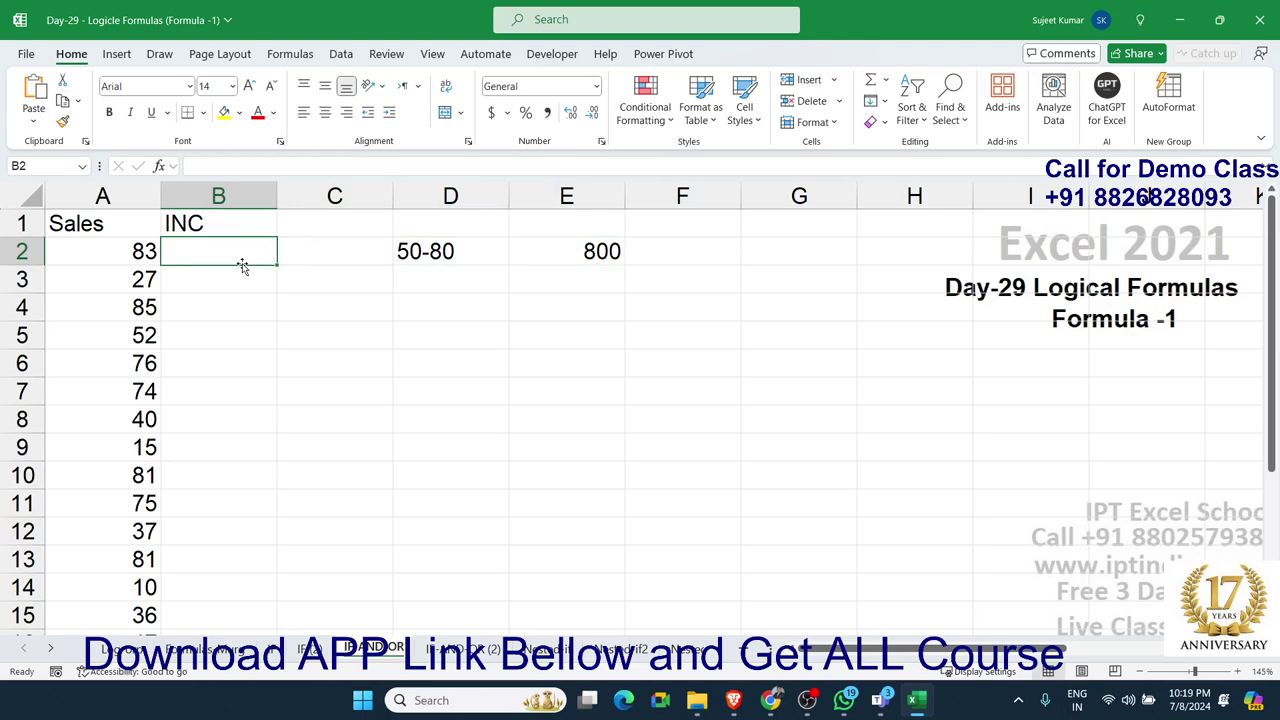
type("=an")
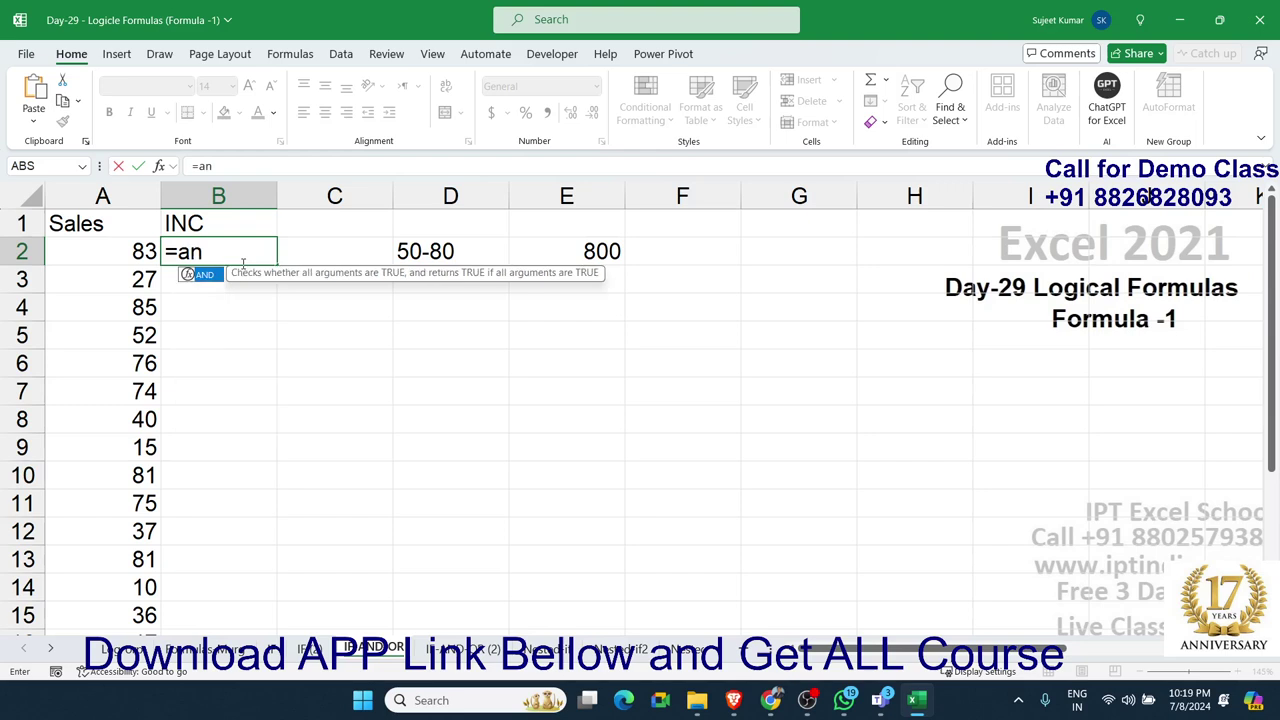
type("d")
key("Tab")
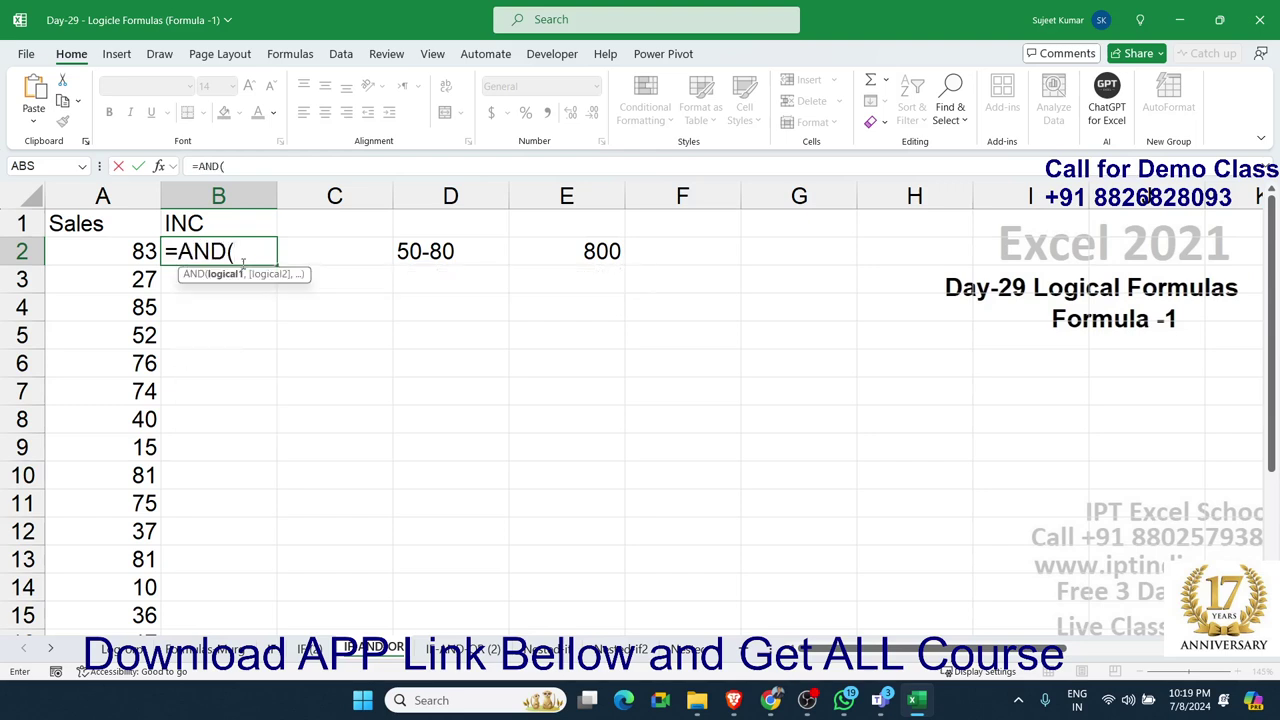
left_click(72, 252)
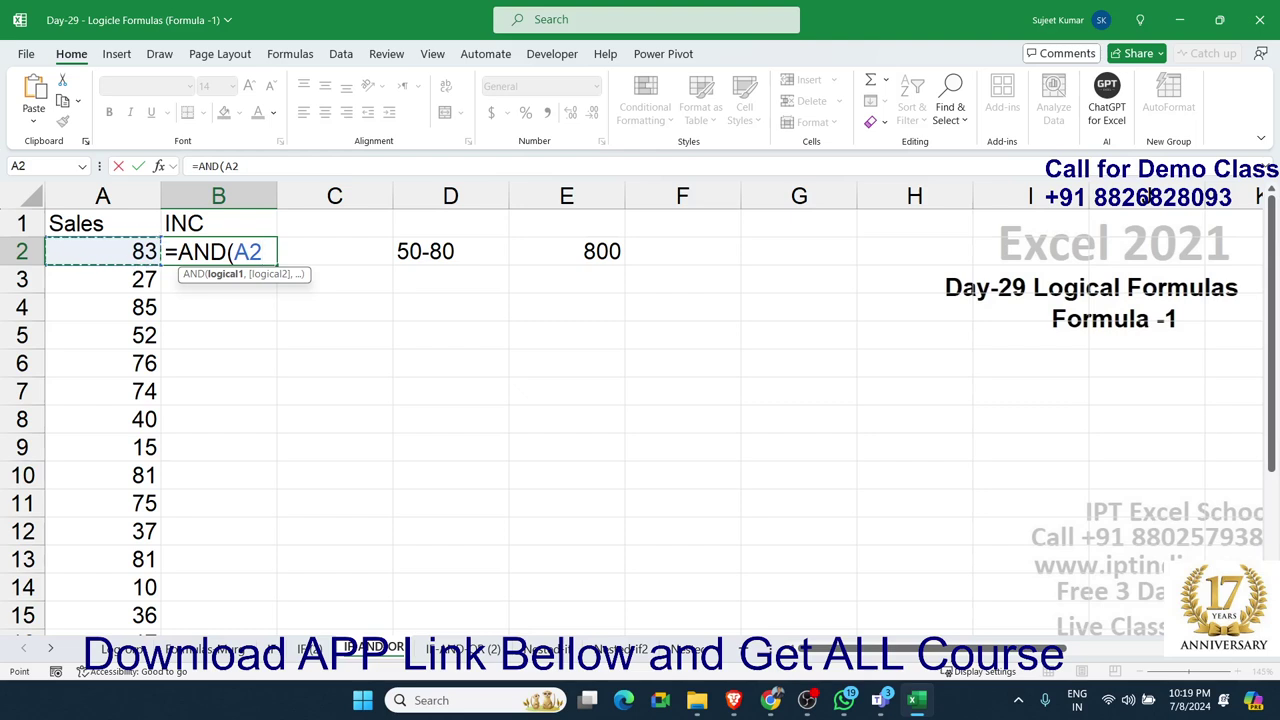
key("alt+Tab")
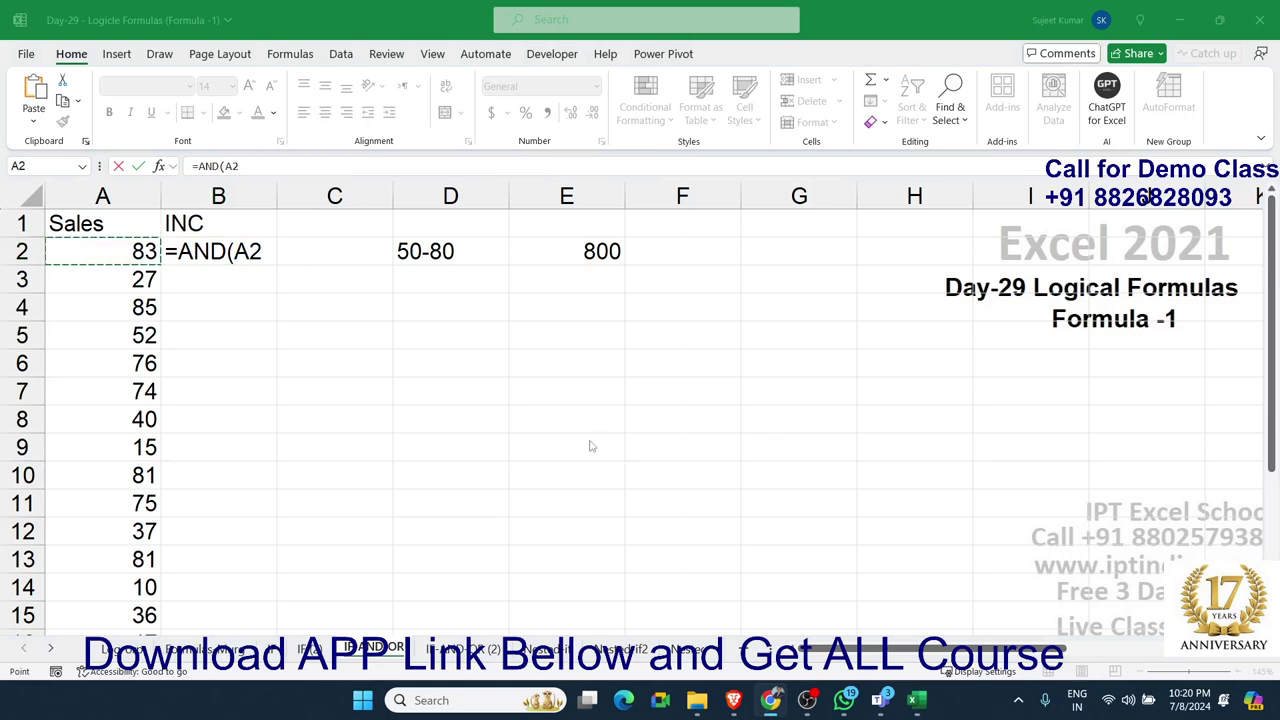
left_click(273, 255)
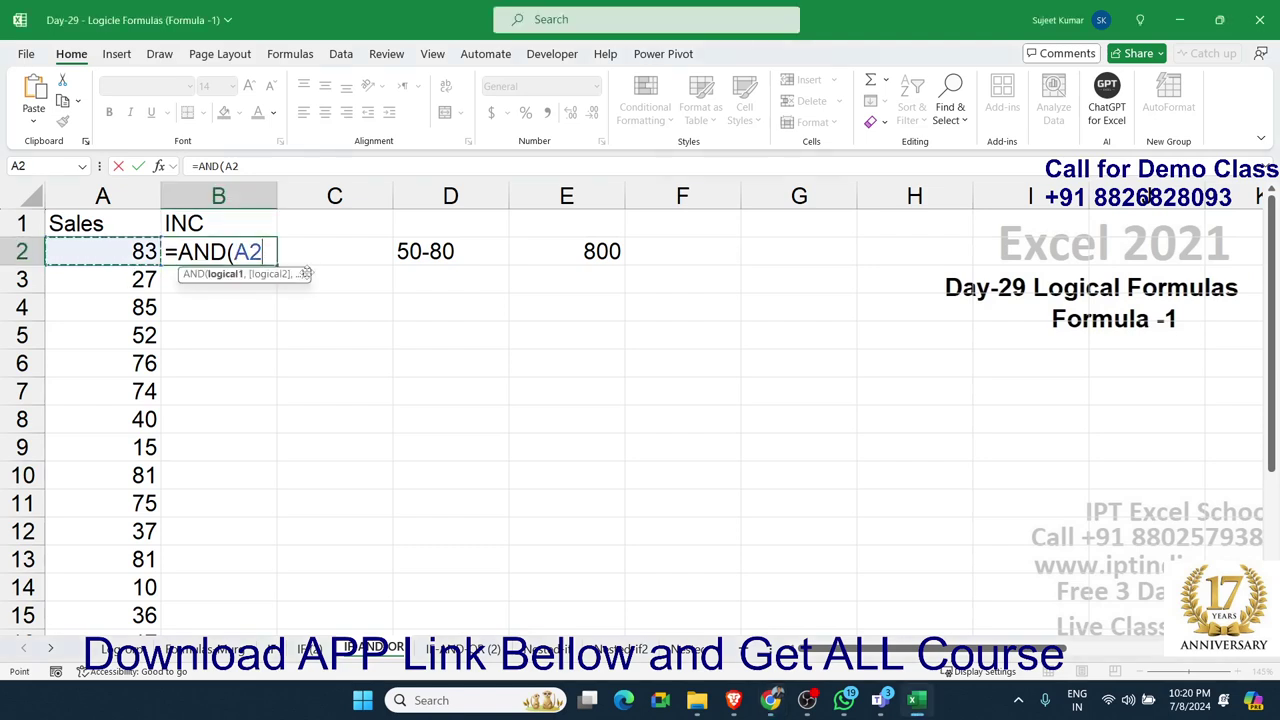
type(">=50")
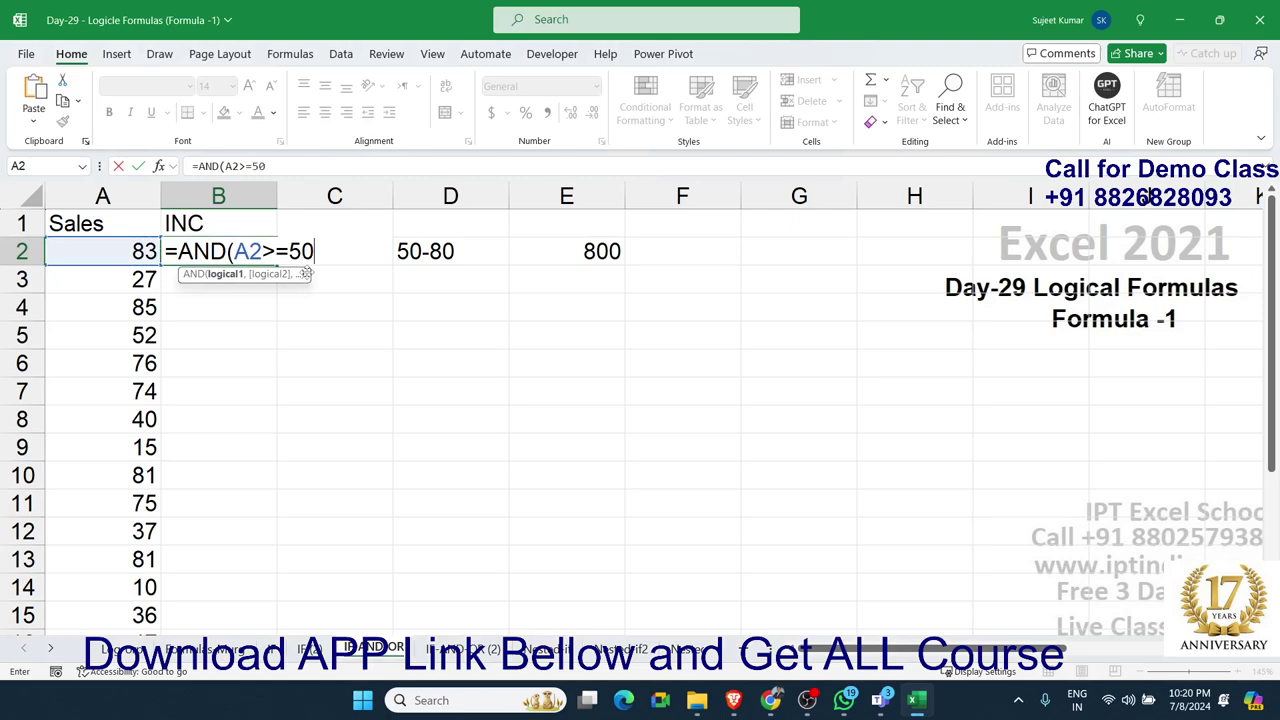
type(",")
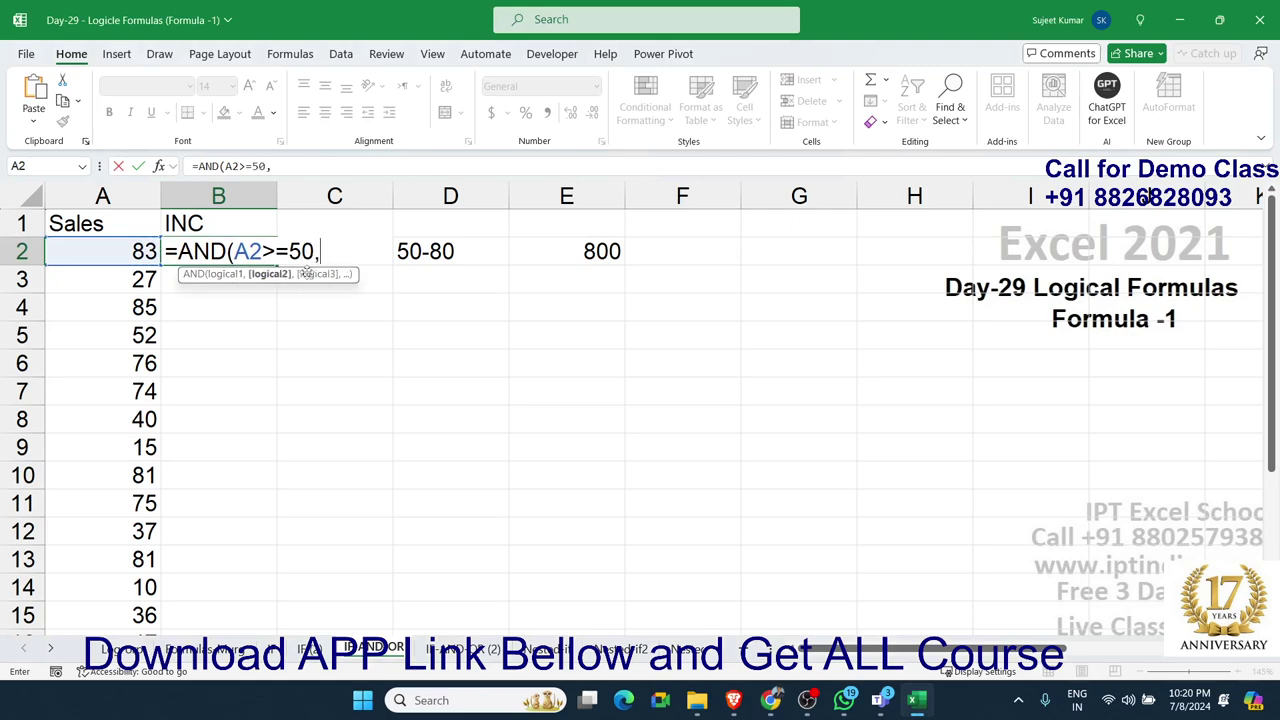
left_click(145, 251)
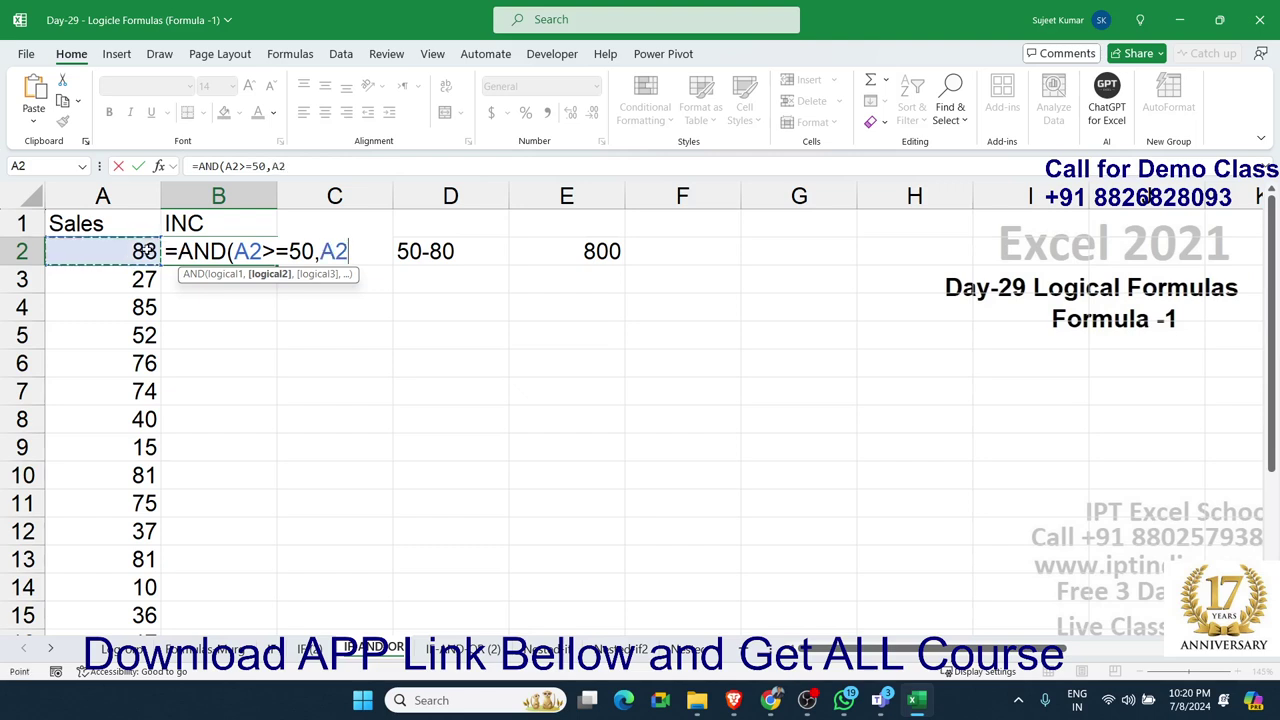
type("<=")
type("80)")
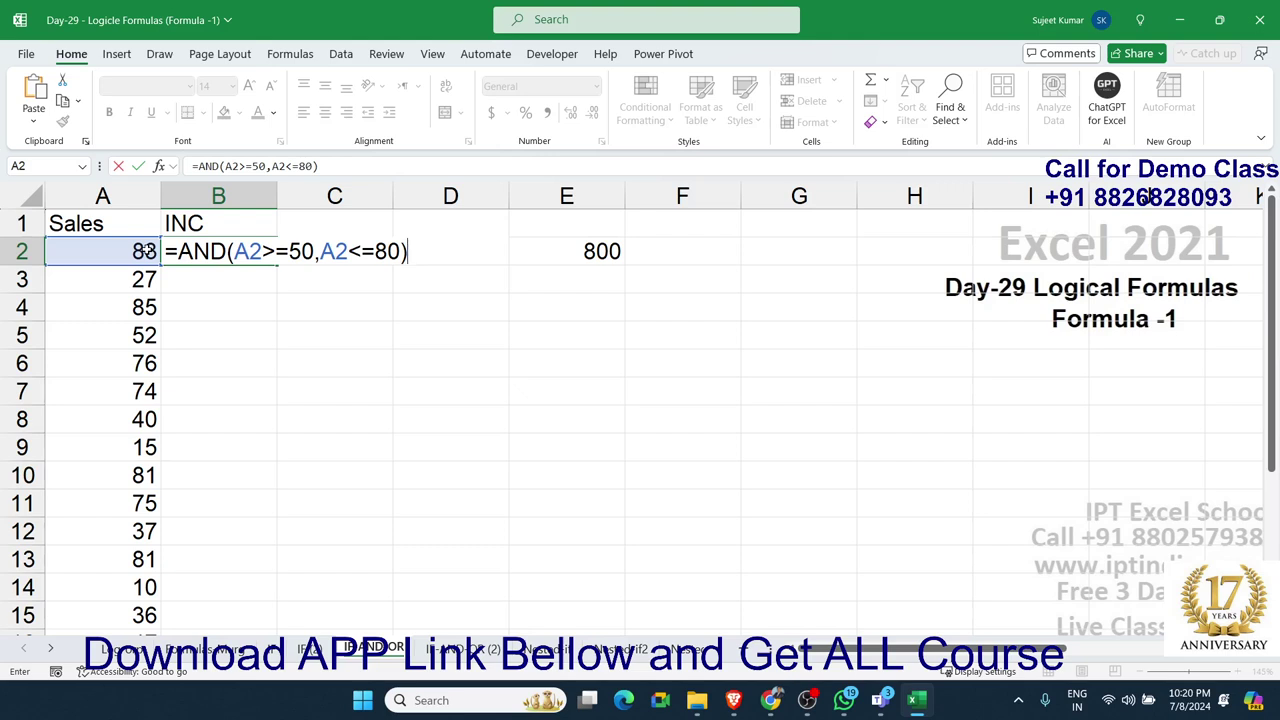
key("Return")
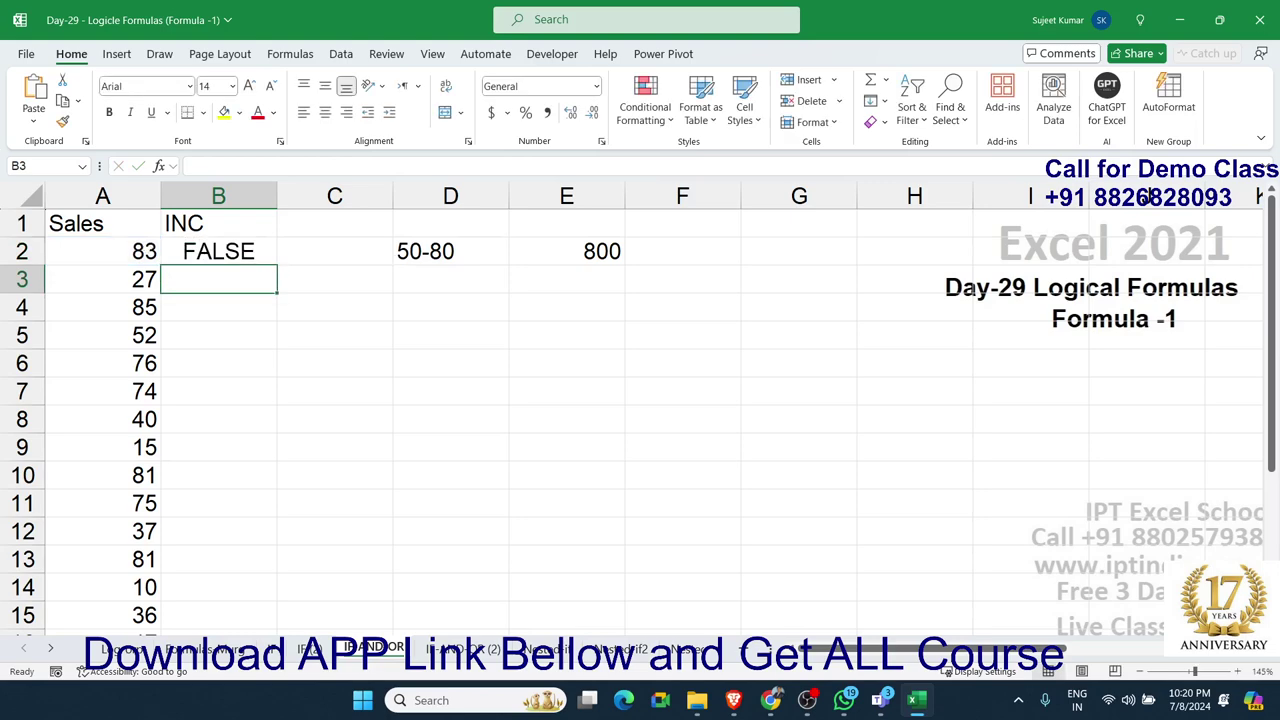
- Turn B2 into =IF(AND(A2>=50,A2<=80),800,0) and fill it down the INC column
double_click(190, 246)
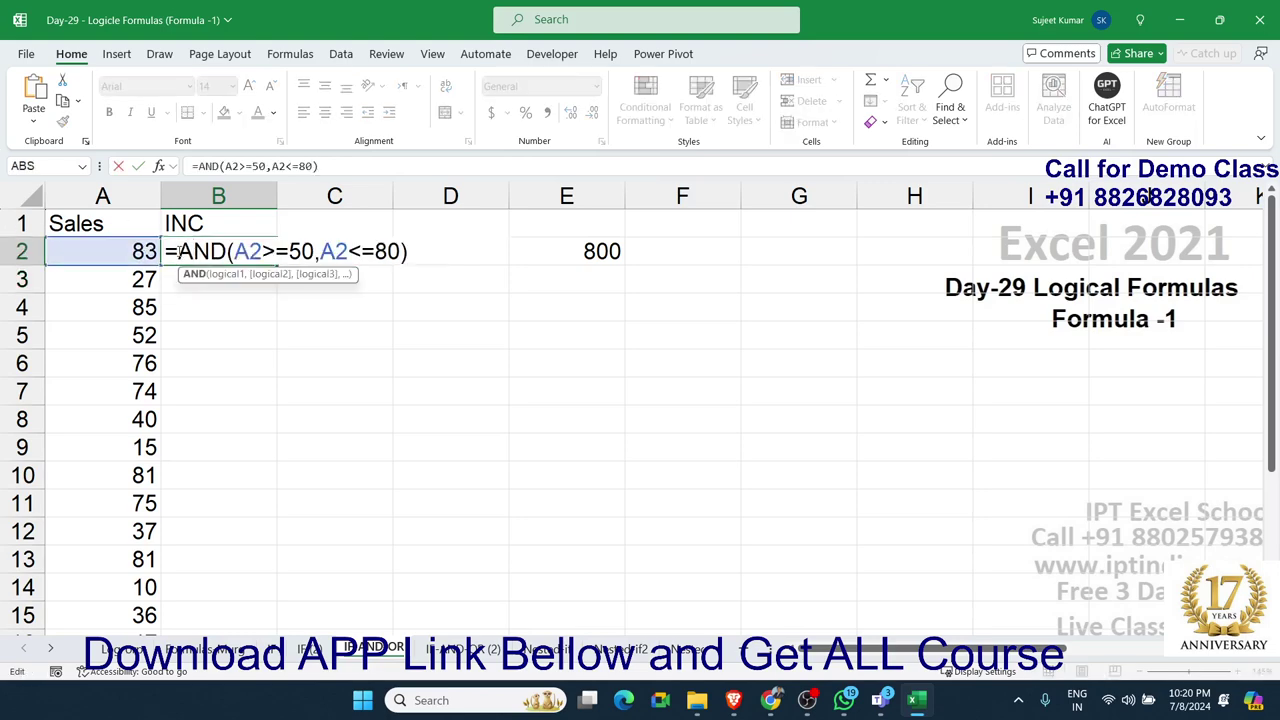
left_click(178, 251)
type("i")
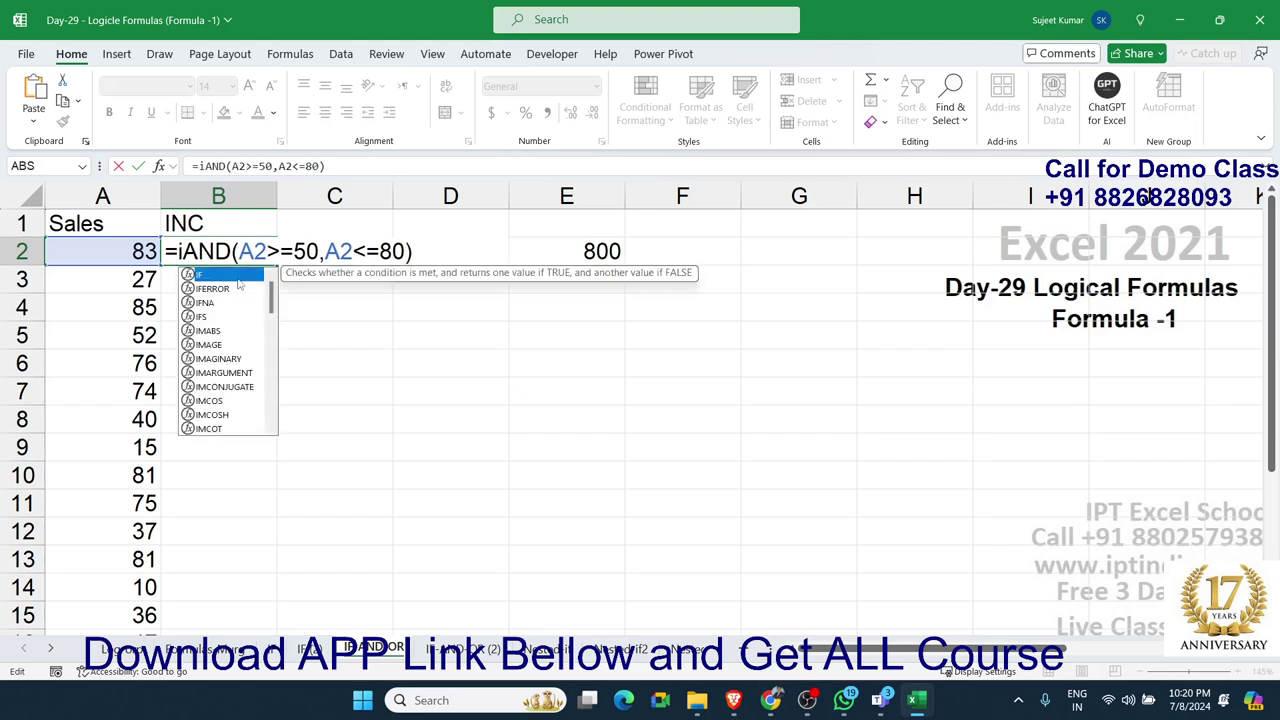
type("f")
key("Tab")
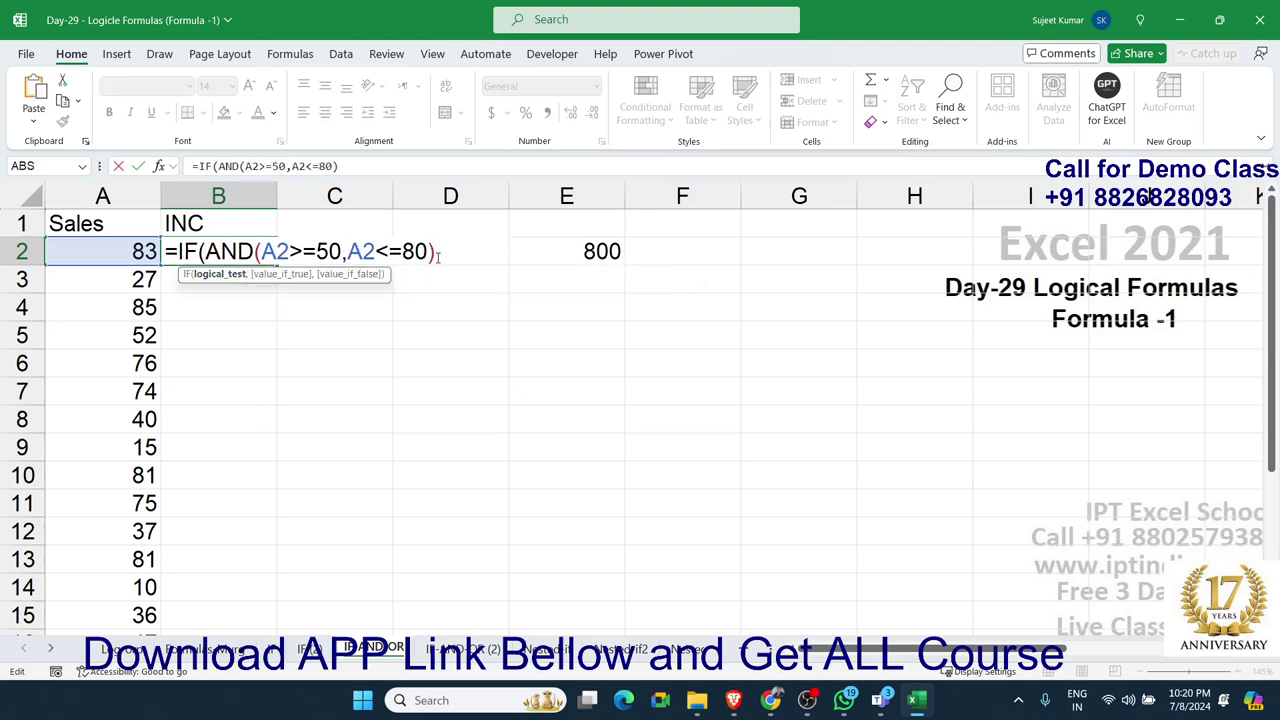
type(",")
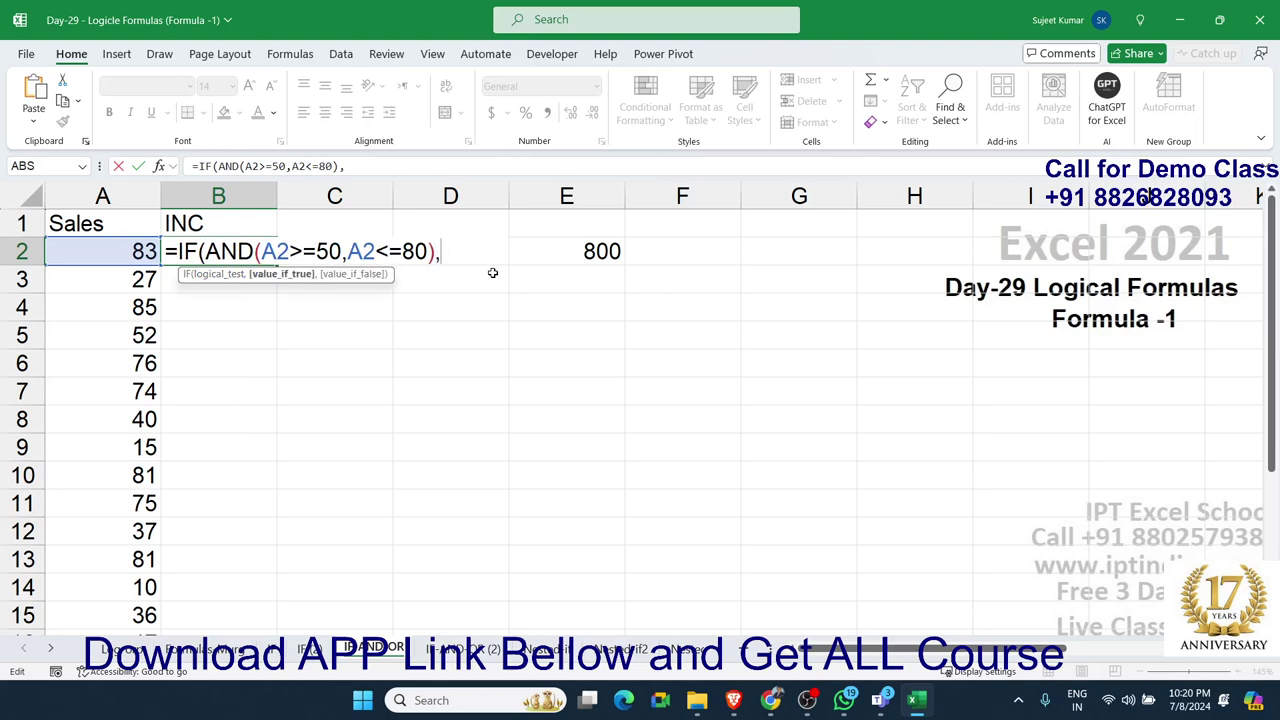
type("800,0")
key("Return")
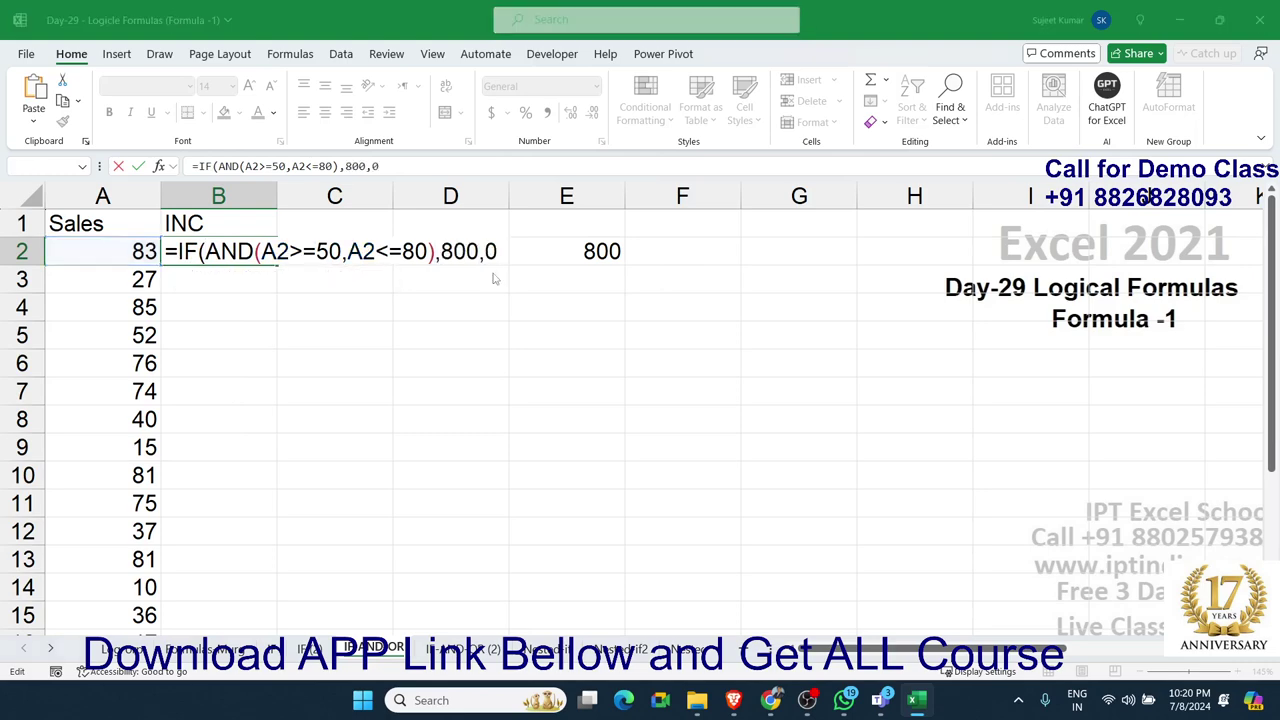
key("Return")
key("Up")
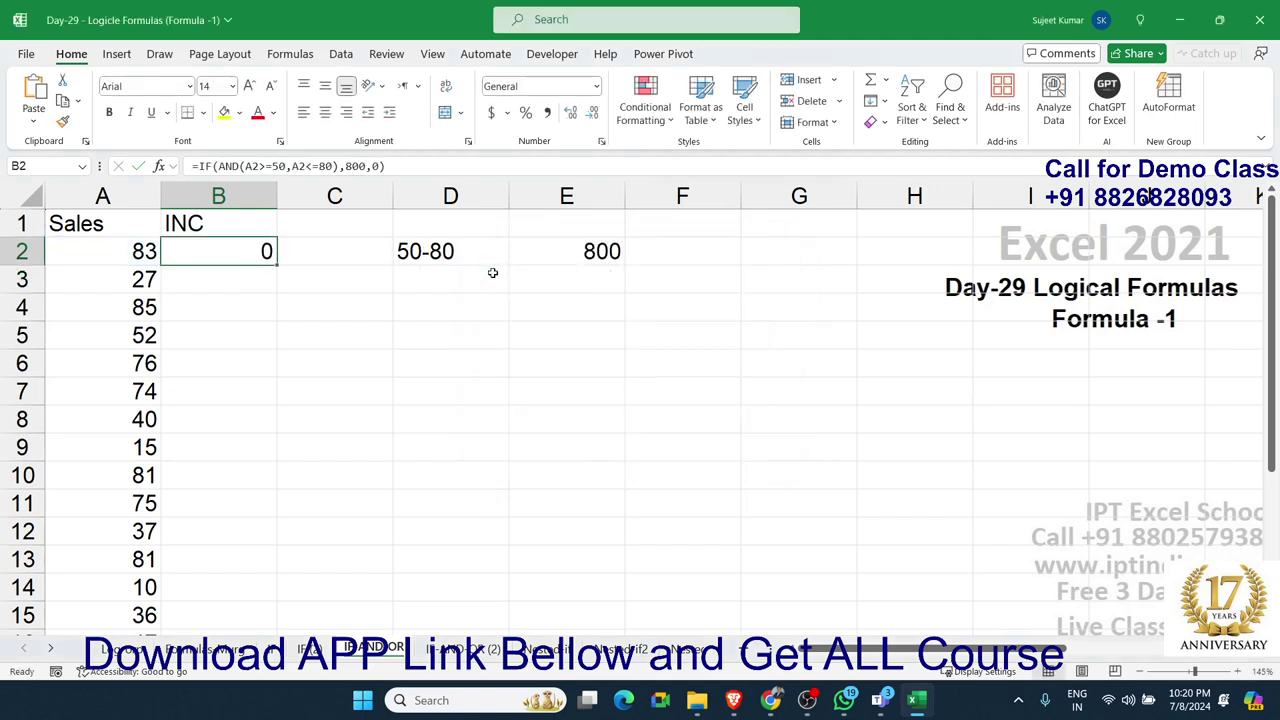
double_click(275, 263)
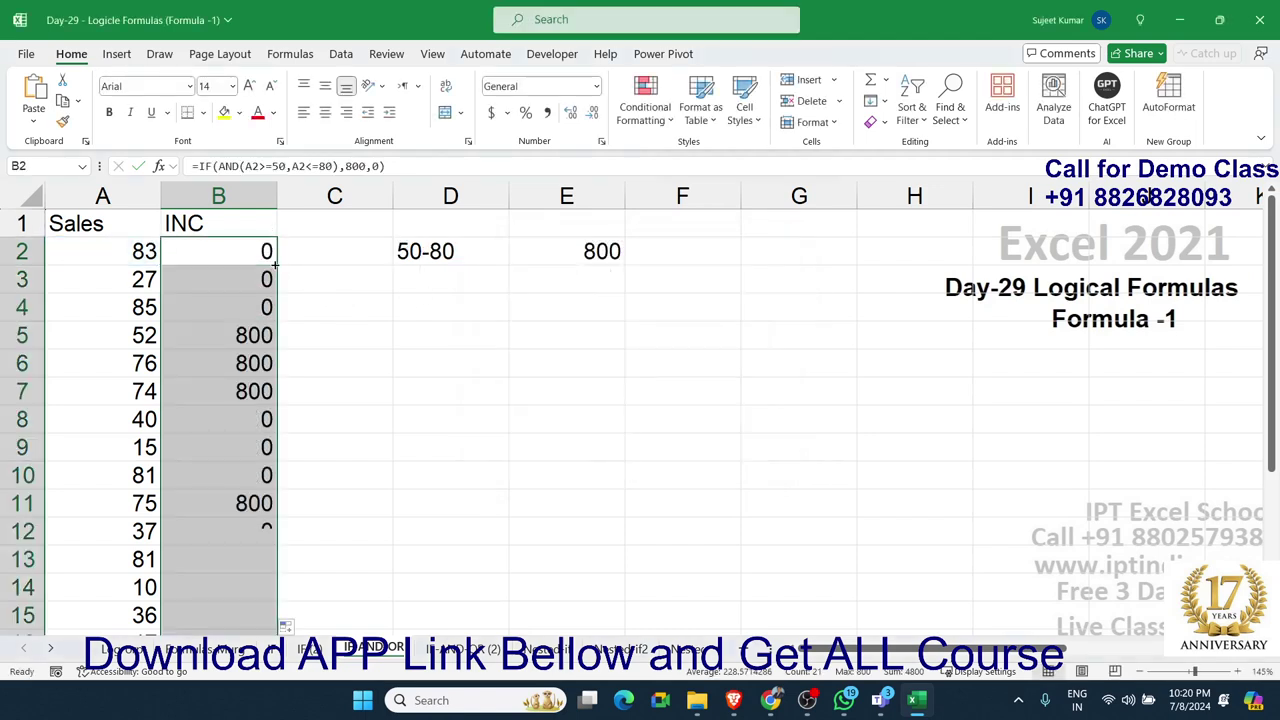
double_click(220, 251)
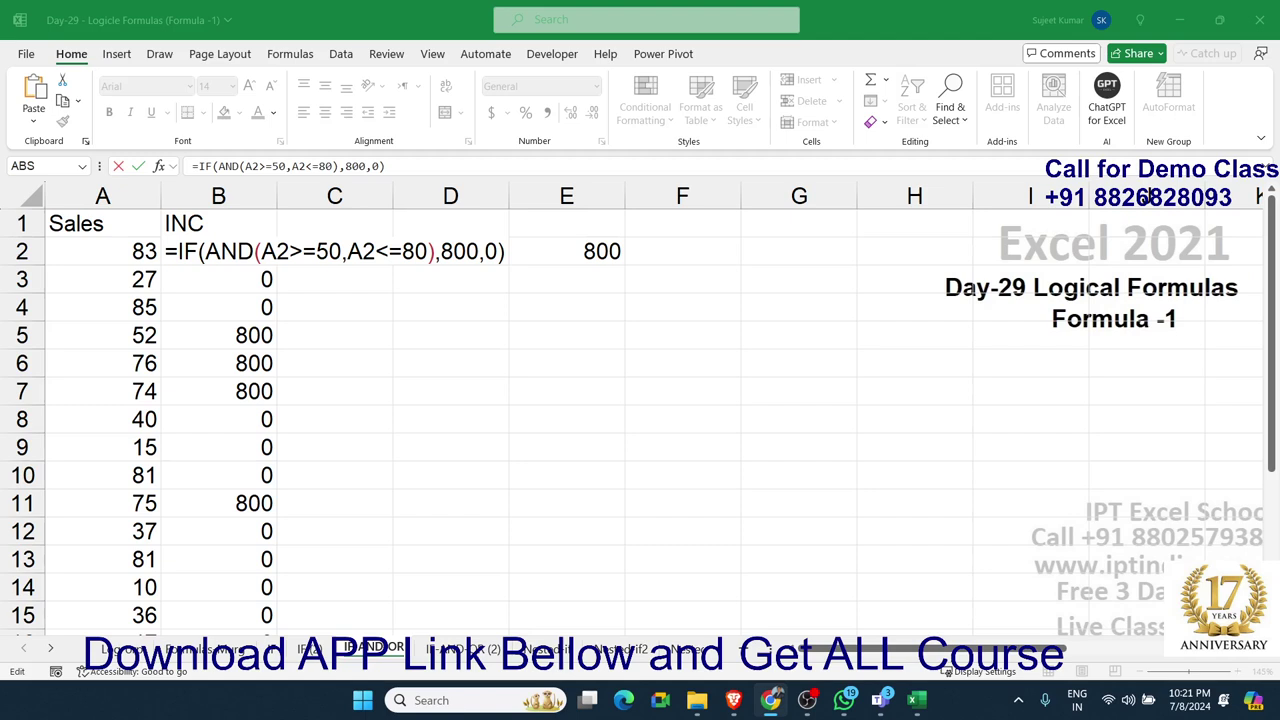
- Commit B2, then clear the old OFF/OPEN results from N2 down to N21
left_click(367, 328)
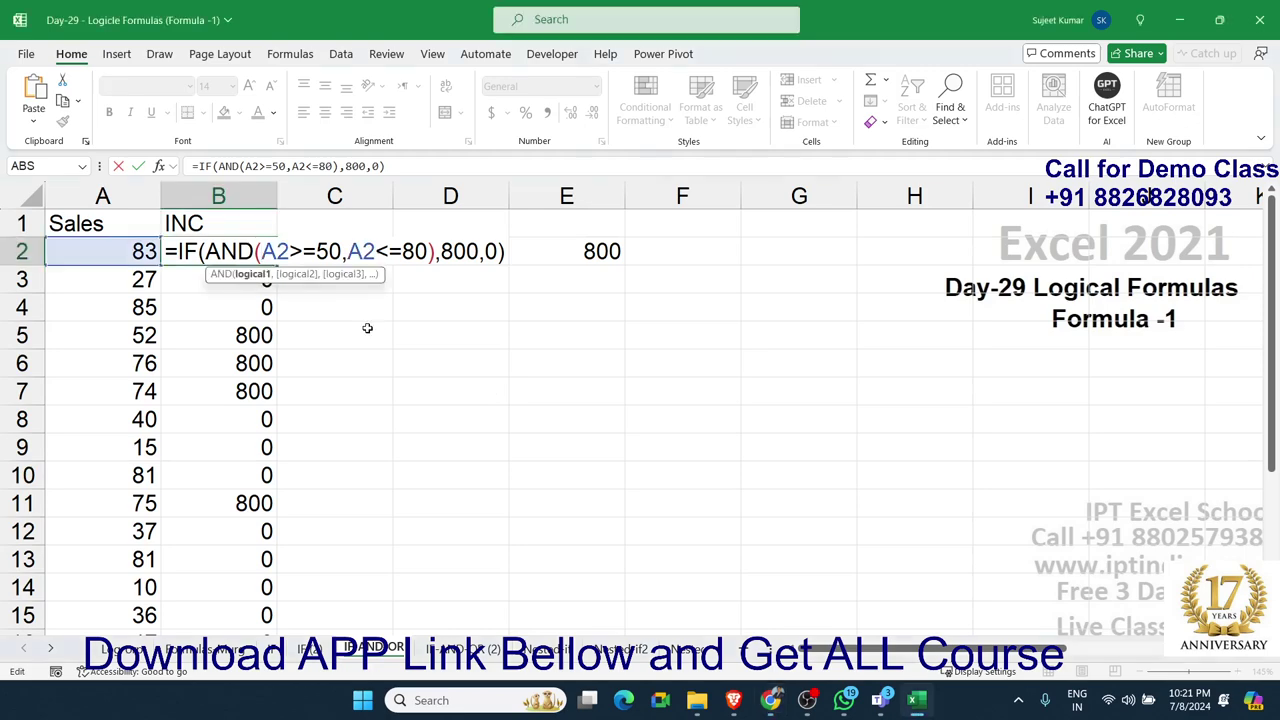
key("Return")
key("Right")
key("Right")
key("Right")
key("Right")
key("Right")
key("Right")
key("Right")
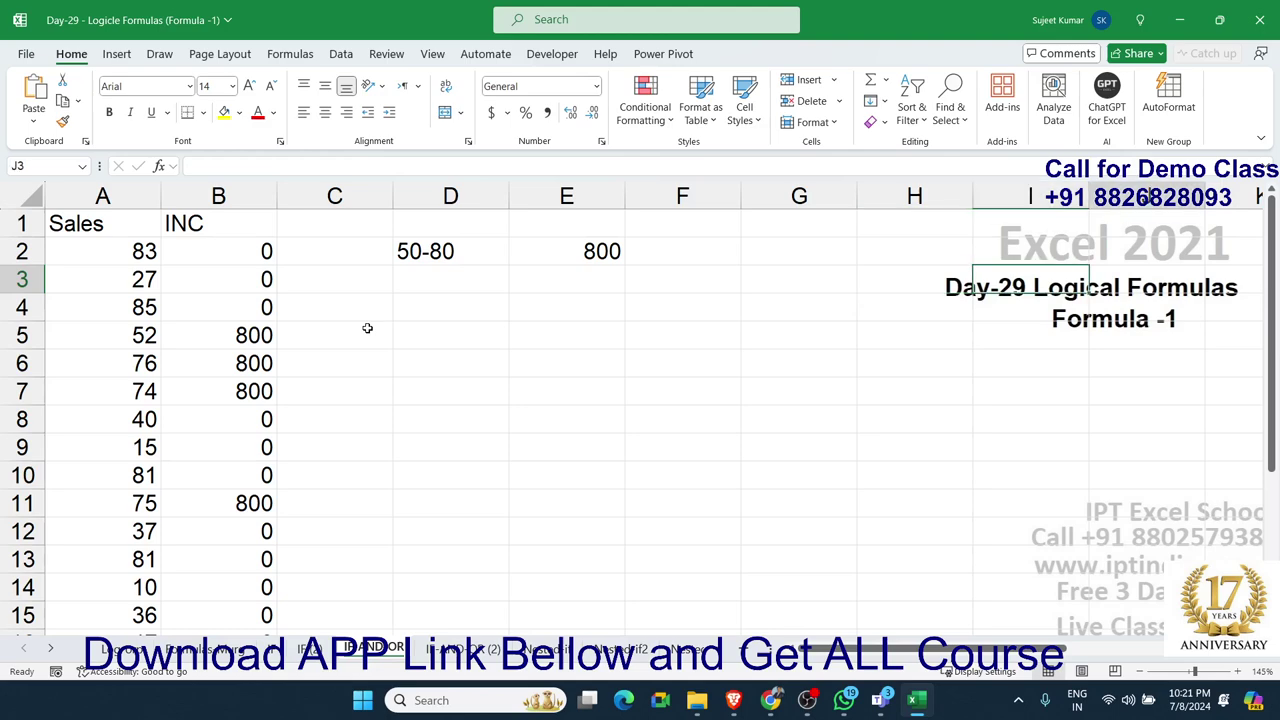
key("Right")
key("Right")
key("Right")
key("Right")
key("Right")
key("Right")
key("Right")
key("Left")
key("Left")
key("Left")
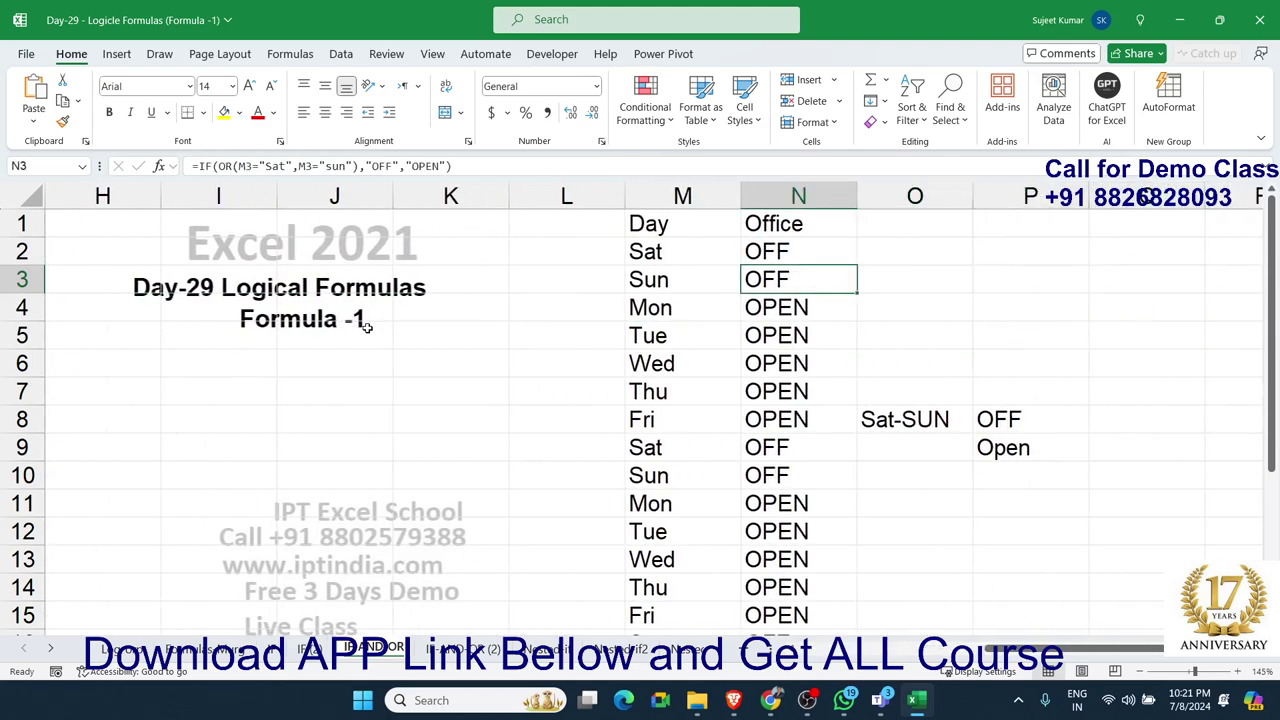
key("Left")
key("Up")
key("Down")
key("Down")
key("Down")
key("Down")
key("Down")
key("Down")
key("Right")
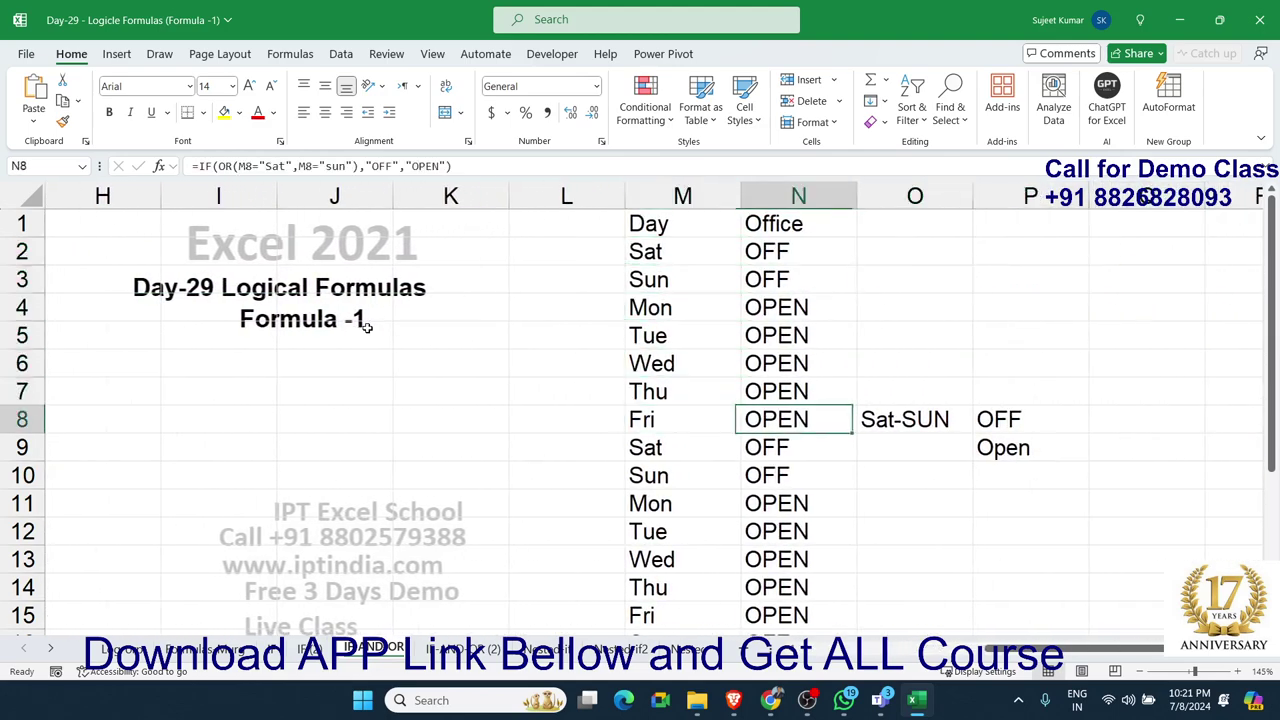
key("Up")
key("Up")
key("Up")
key("Up")
key("Up")
key("Up")
key("ctrl+shift+Down")
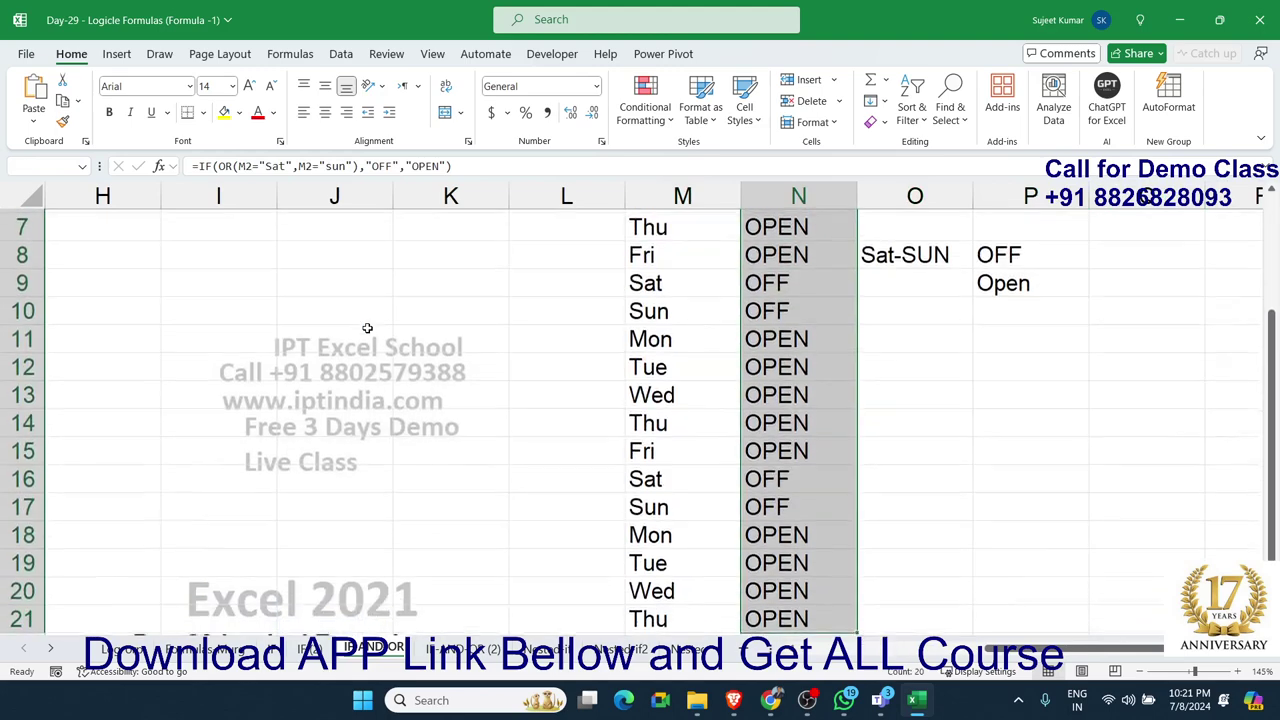
key("Delete")
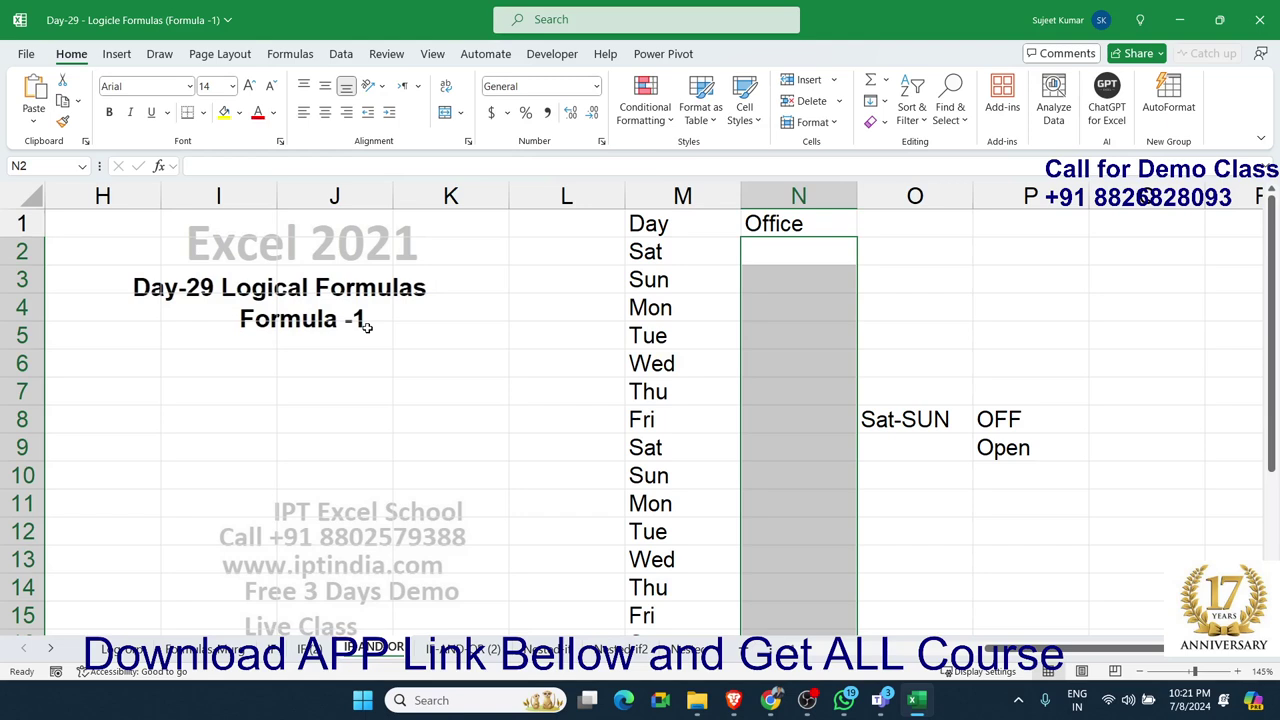
key("Up")
key("Down")
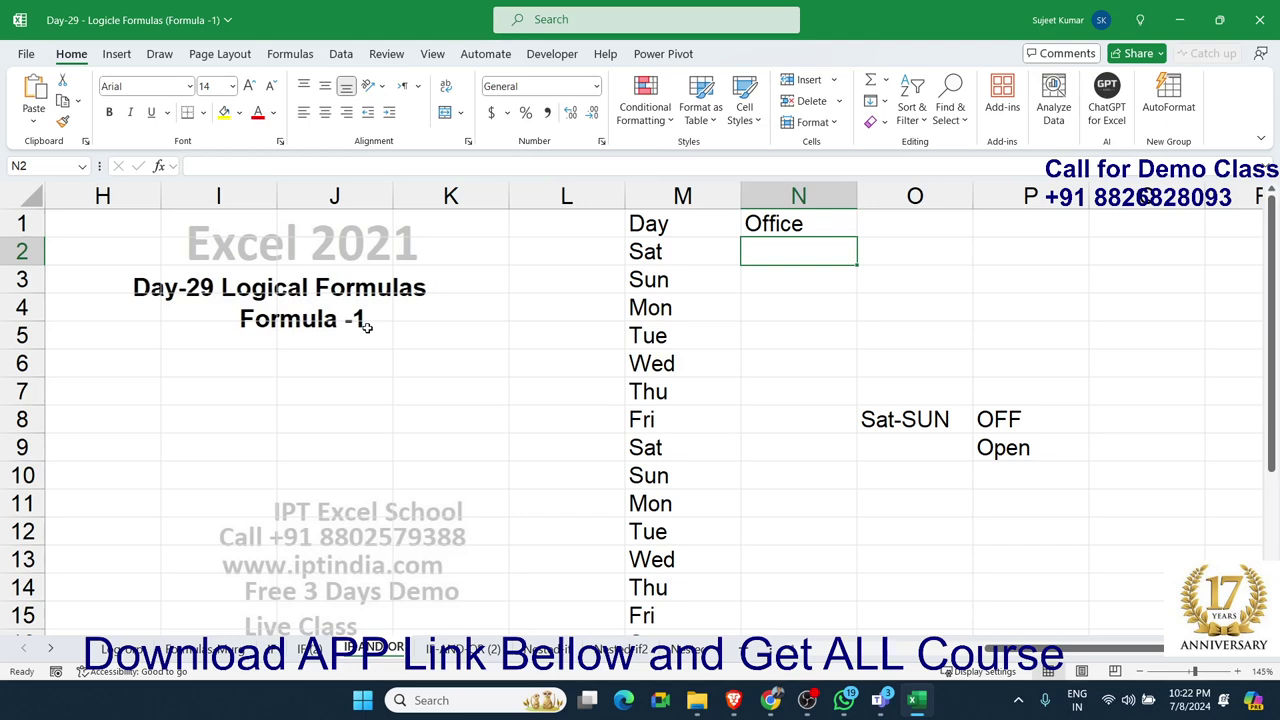
- Enter =OR(M2="Sat",M2="Sun") in N2, returning TRUE for Sat
type("=or")
key("Tab")
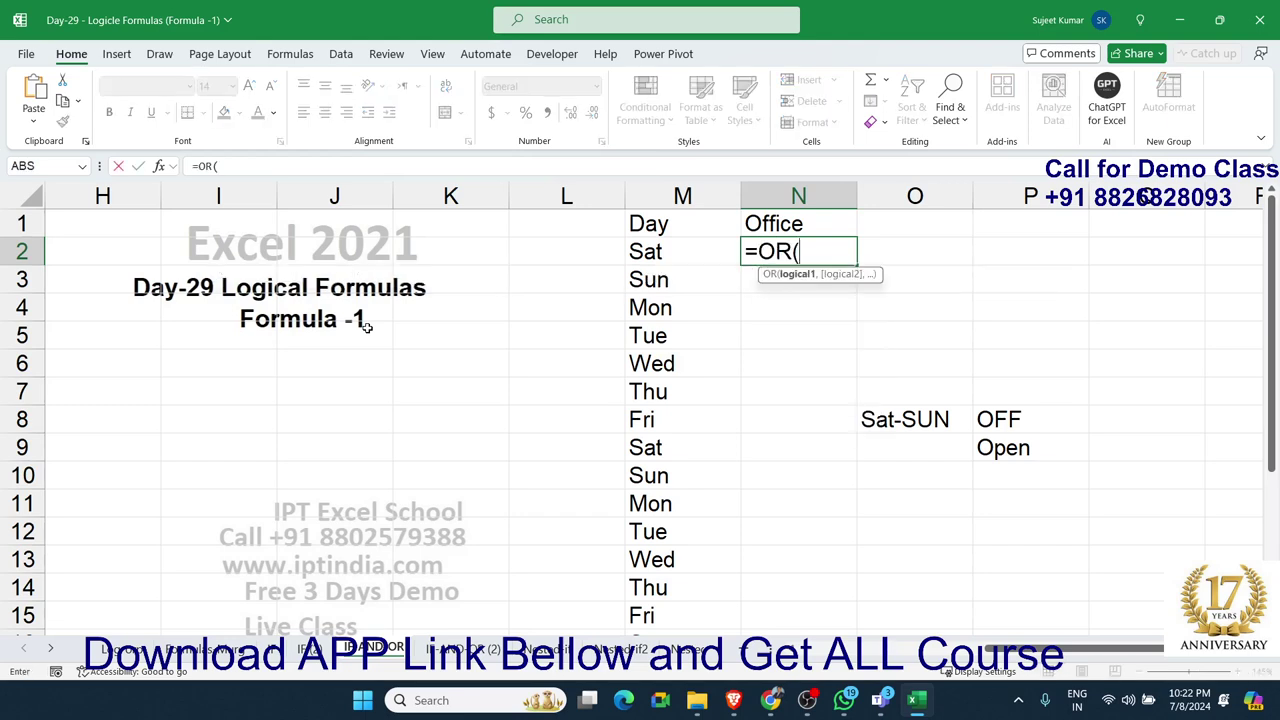
key("Left")
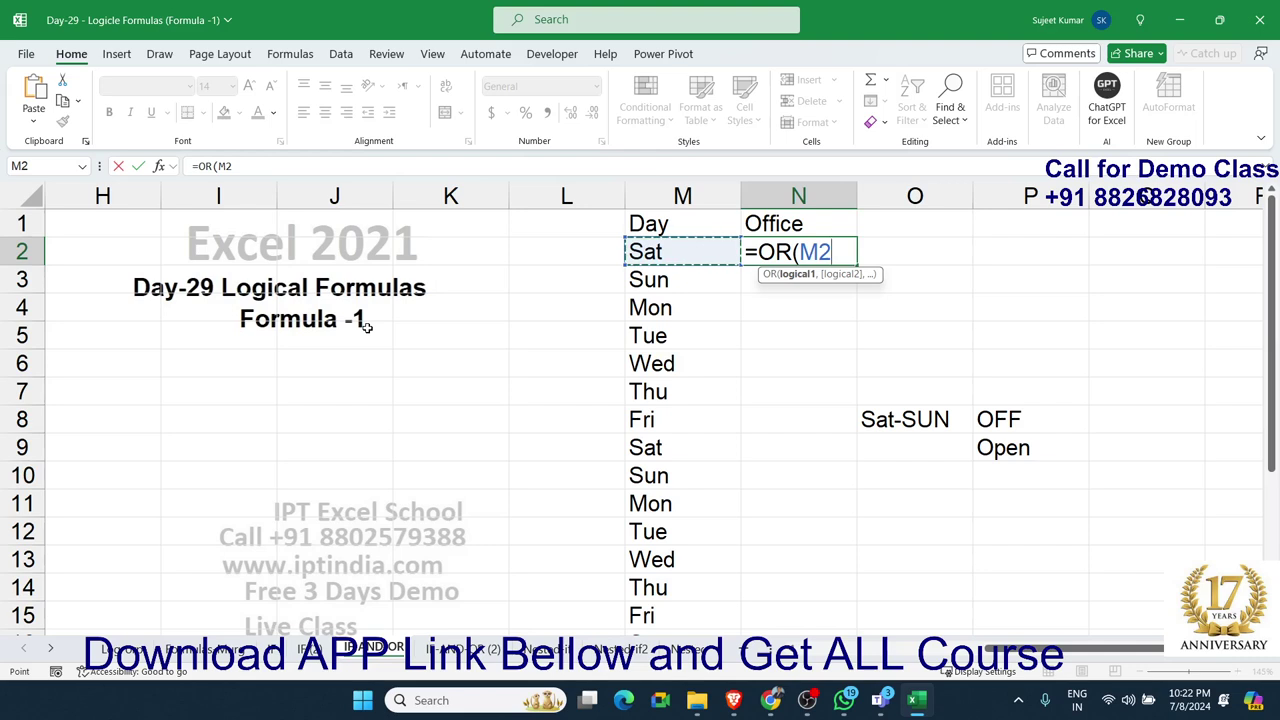
type("=\"Sa")
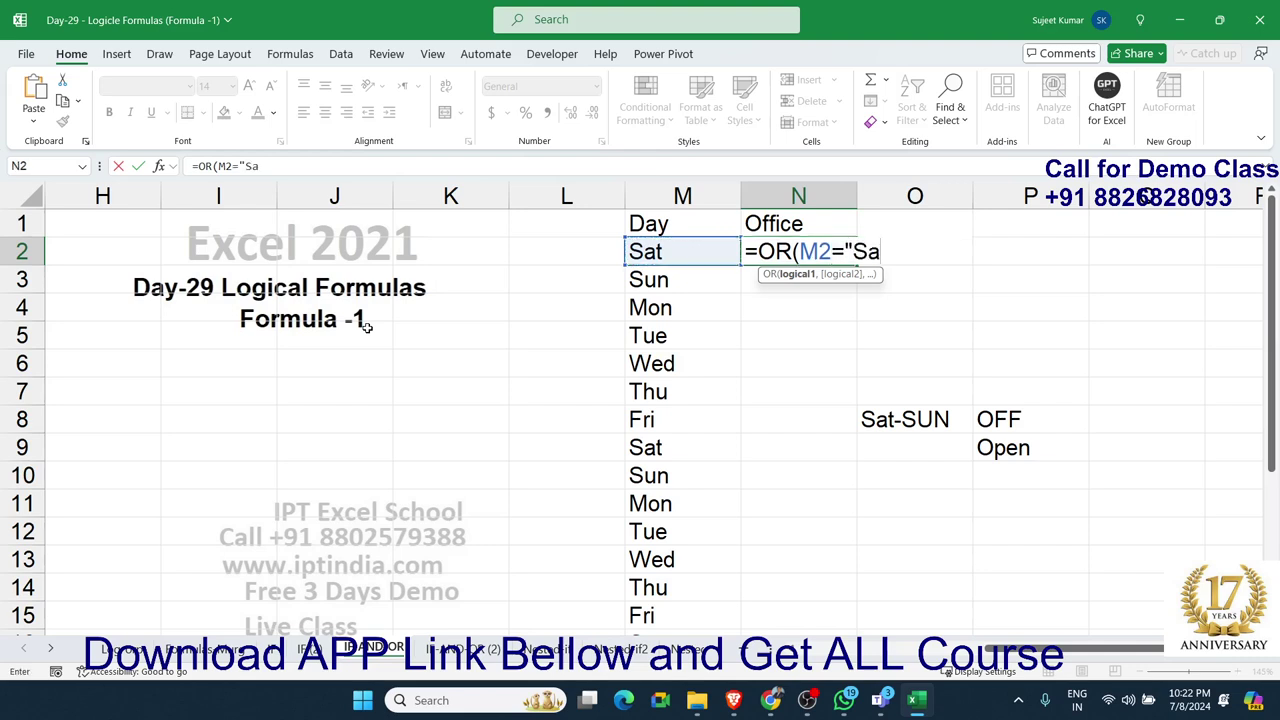
type("t\"")
type(",")
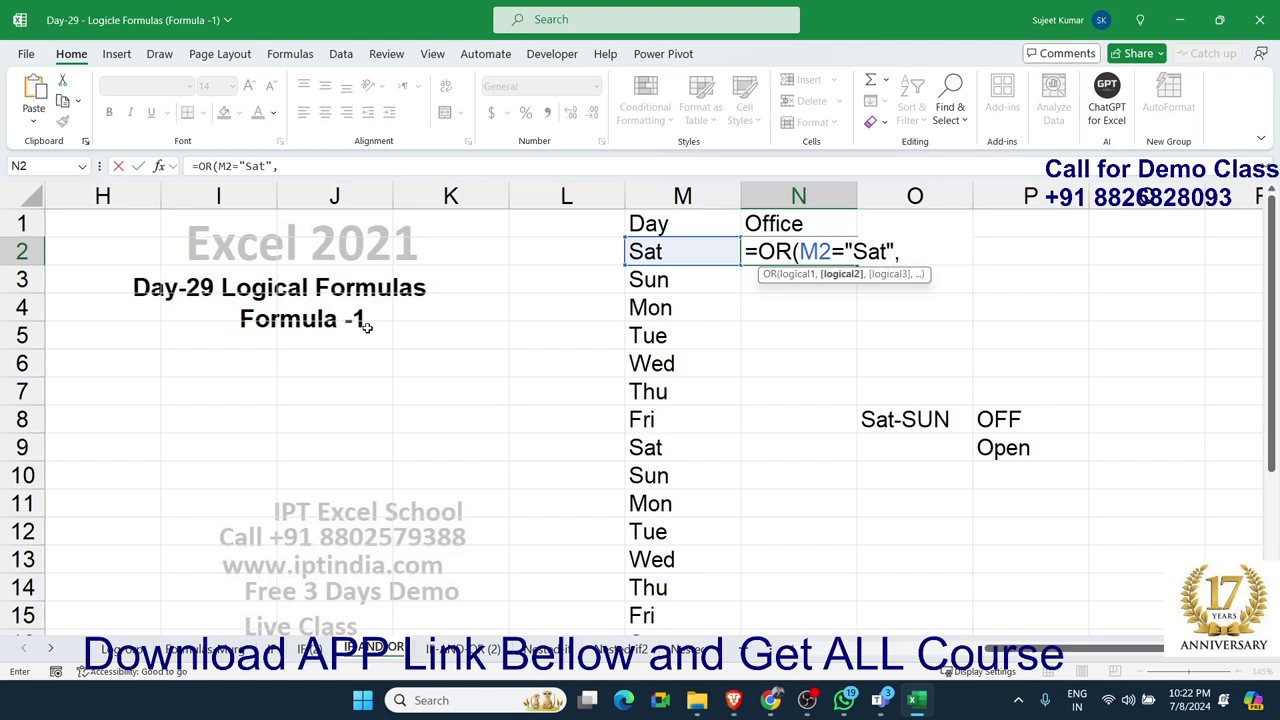
key("Left")
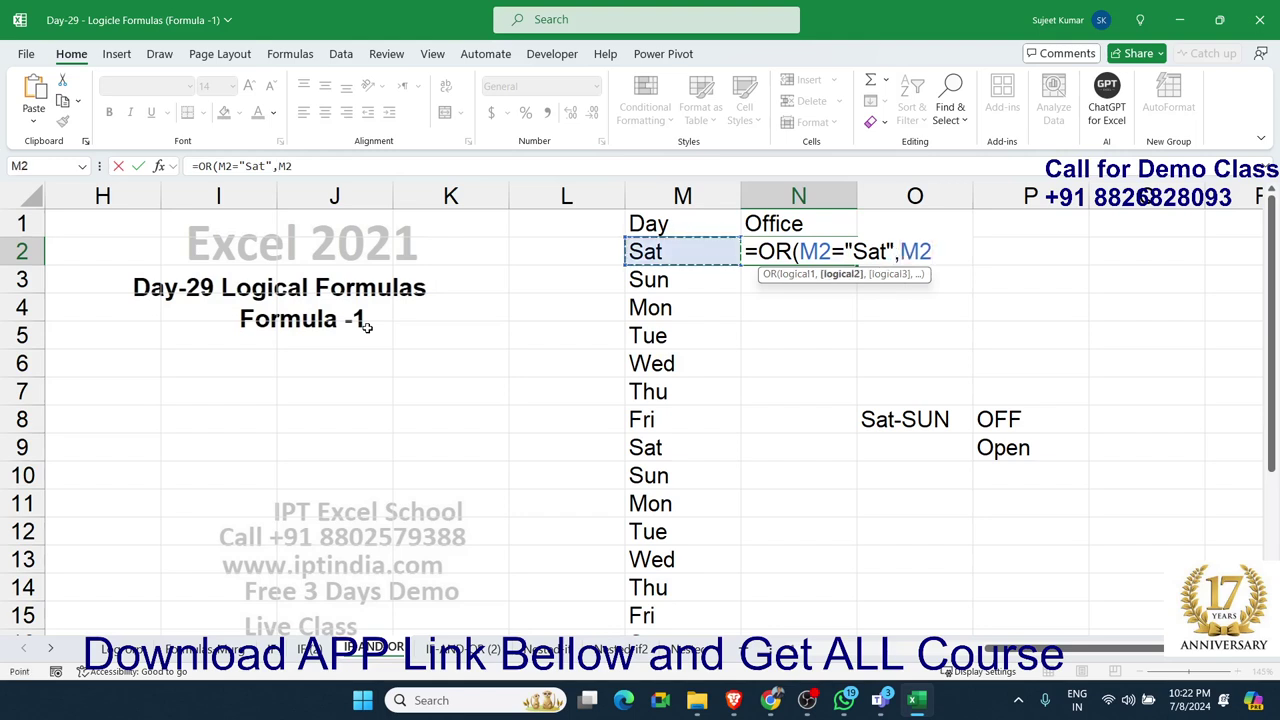
type("=\"")
type("Sun")
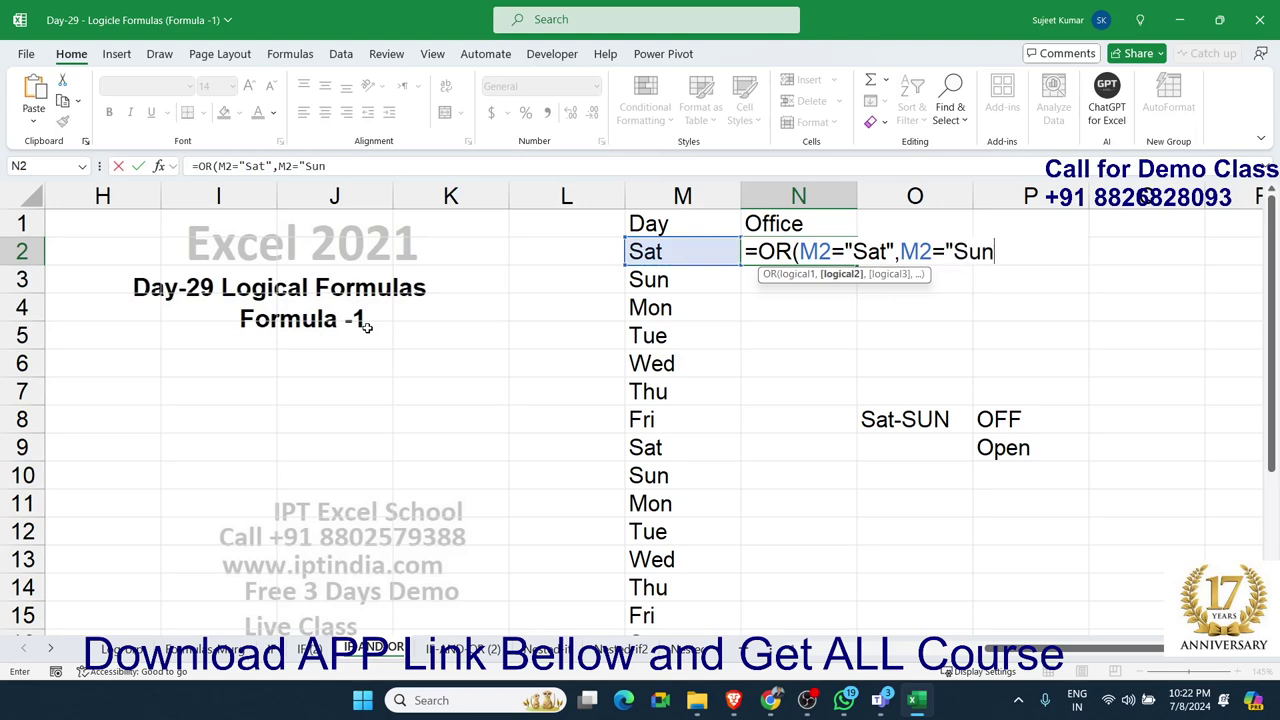
type("\")")
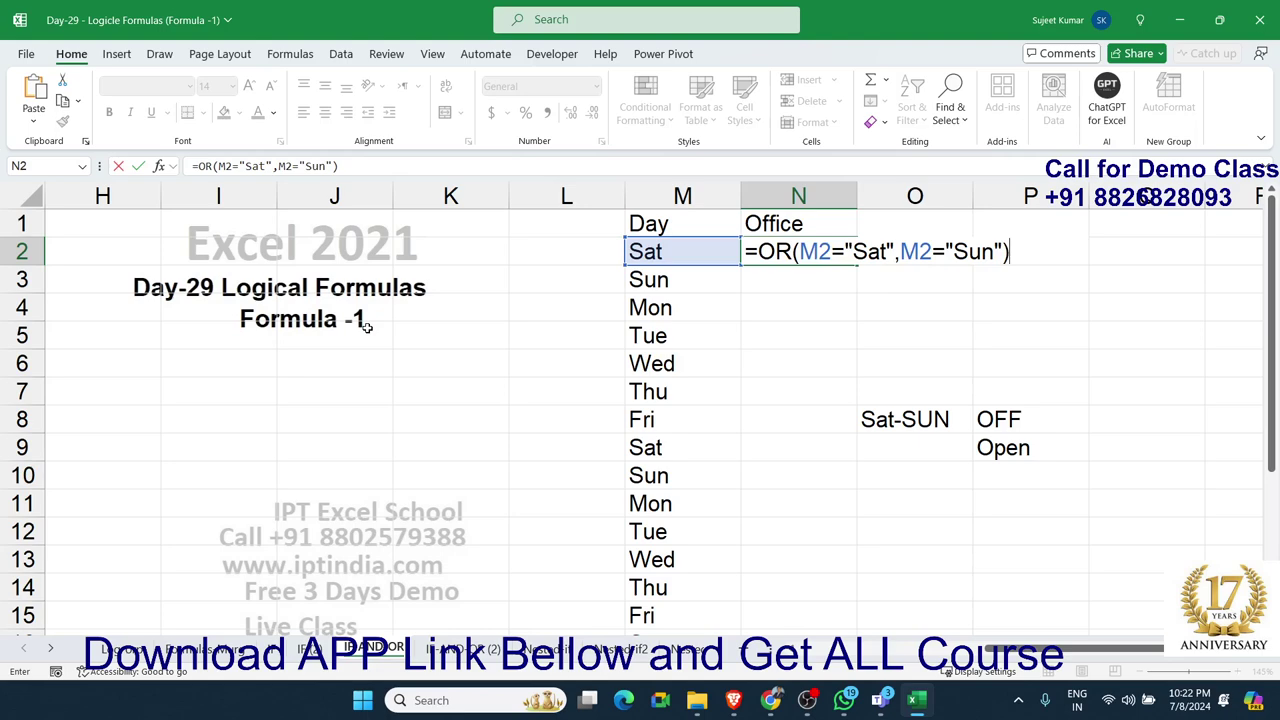
key("Return")
key("Up")
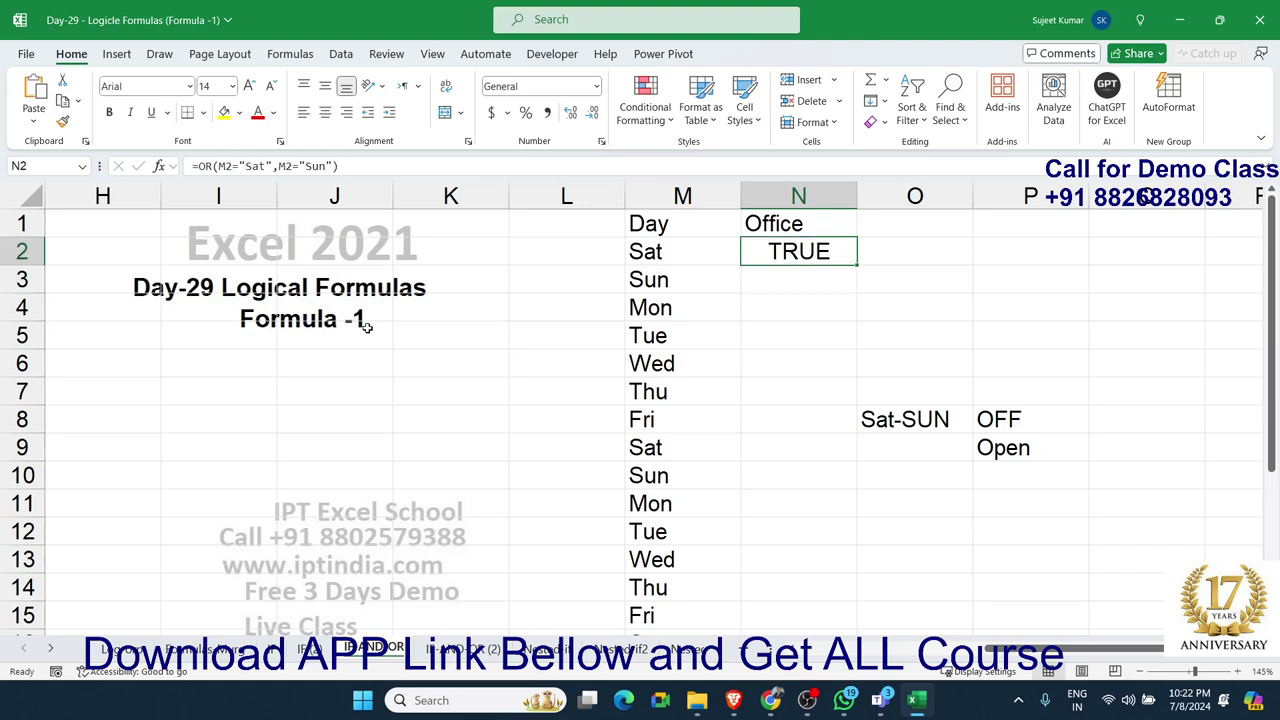
- Change N2 to =IF(OR(M2="Sat",M2="Sun"),"off","Open"), fill it down, and save
double_click(756, 251)
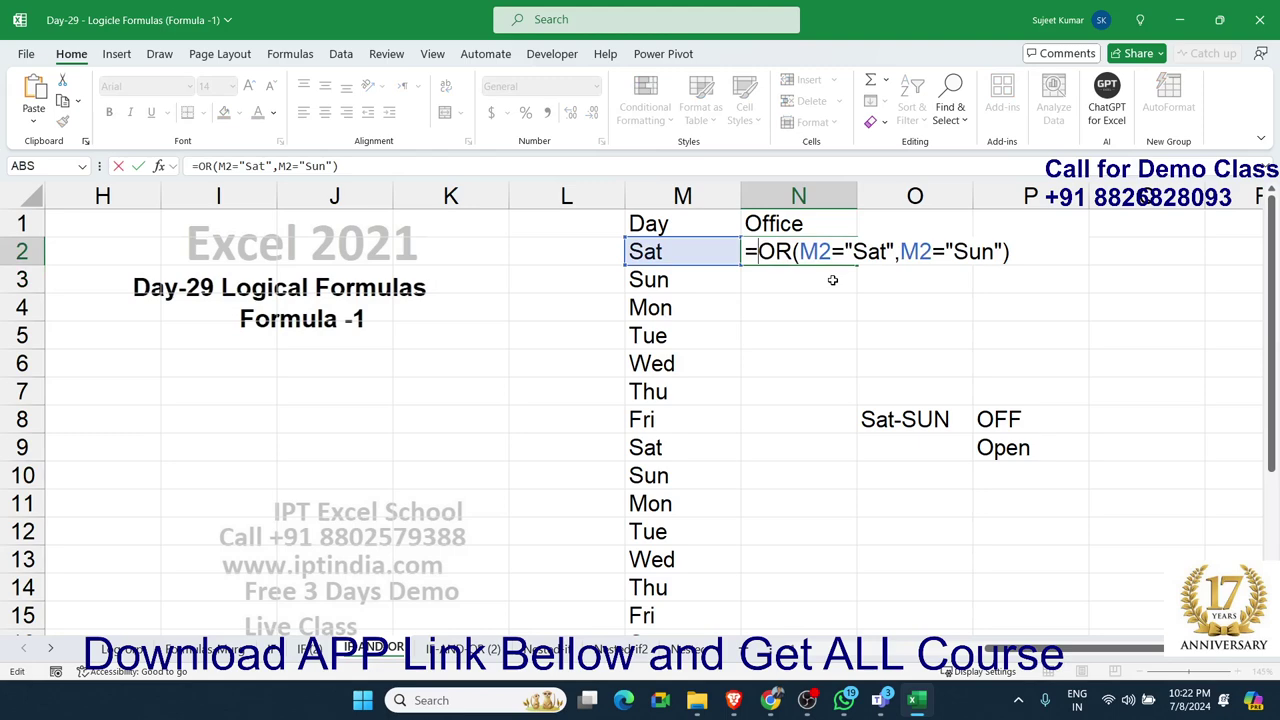
type("if")
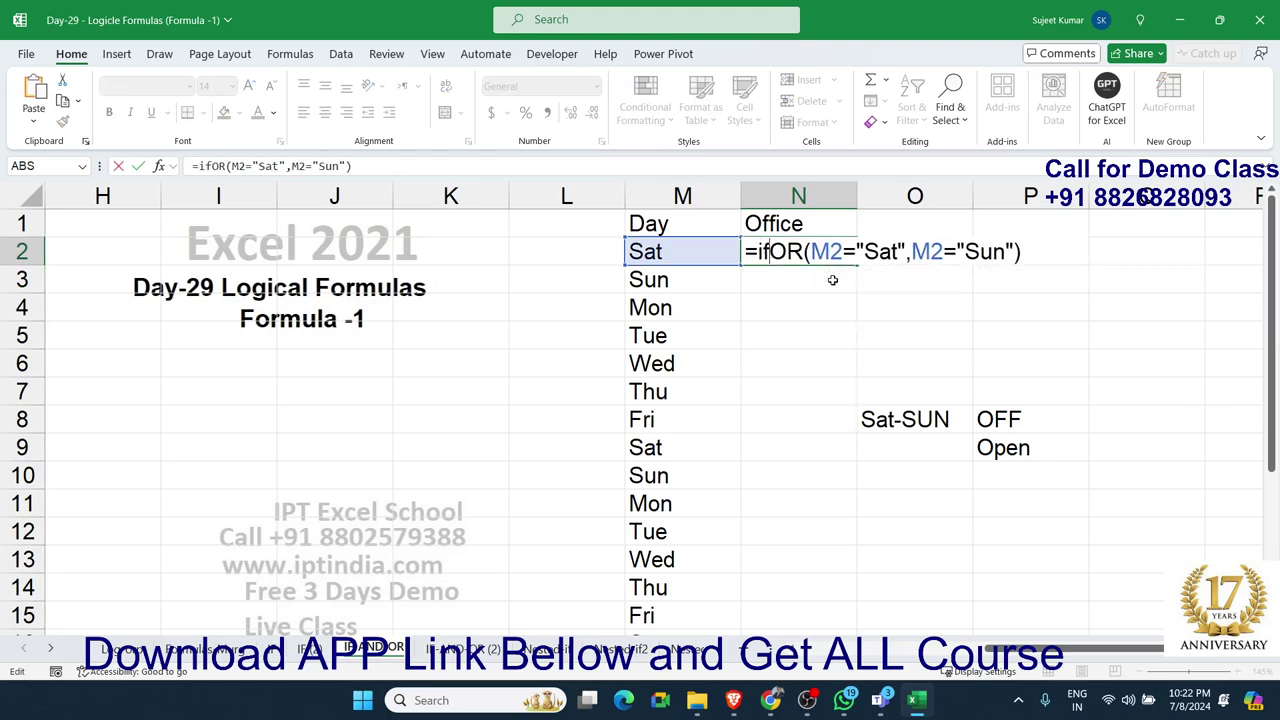
type("(")
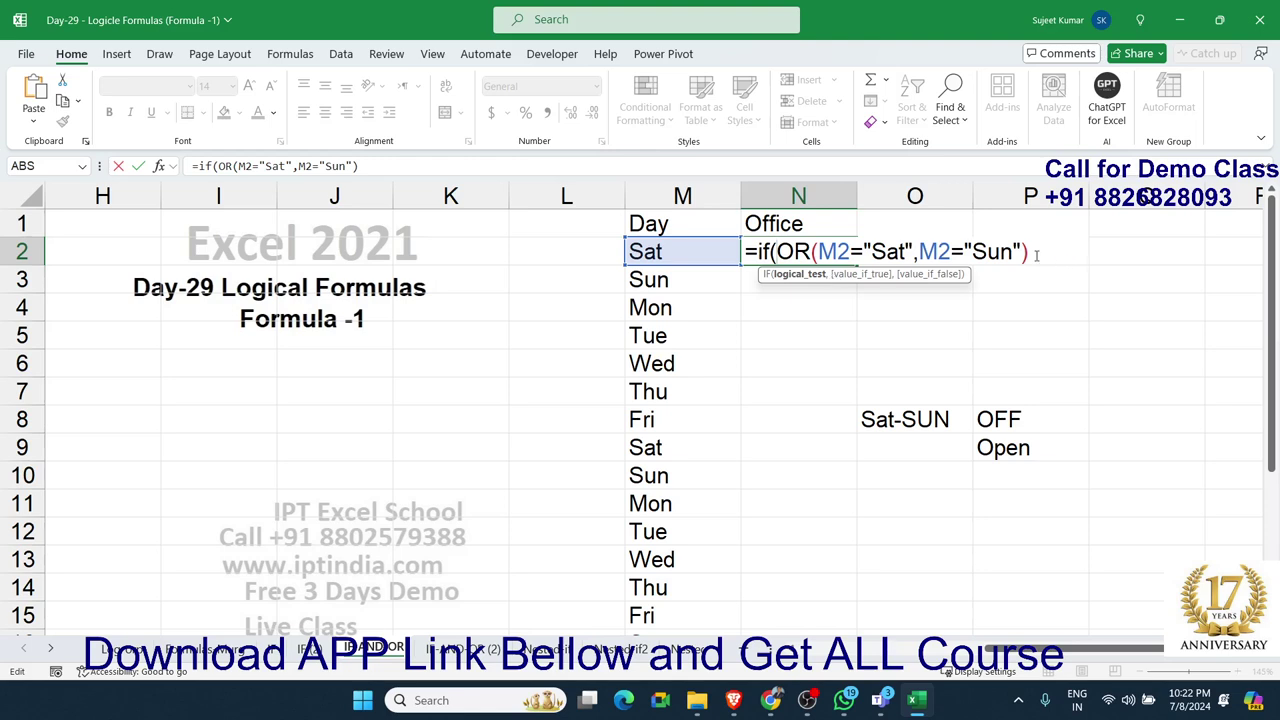
type(",")
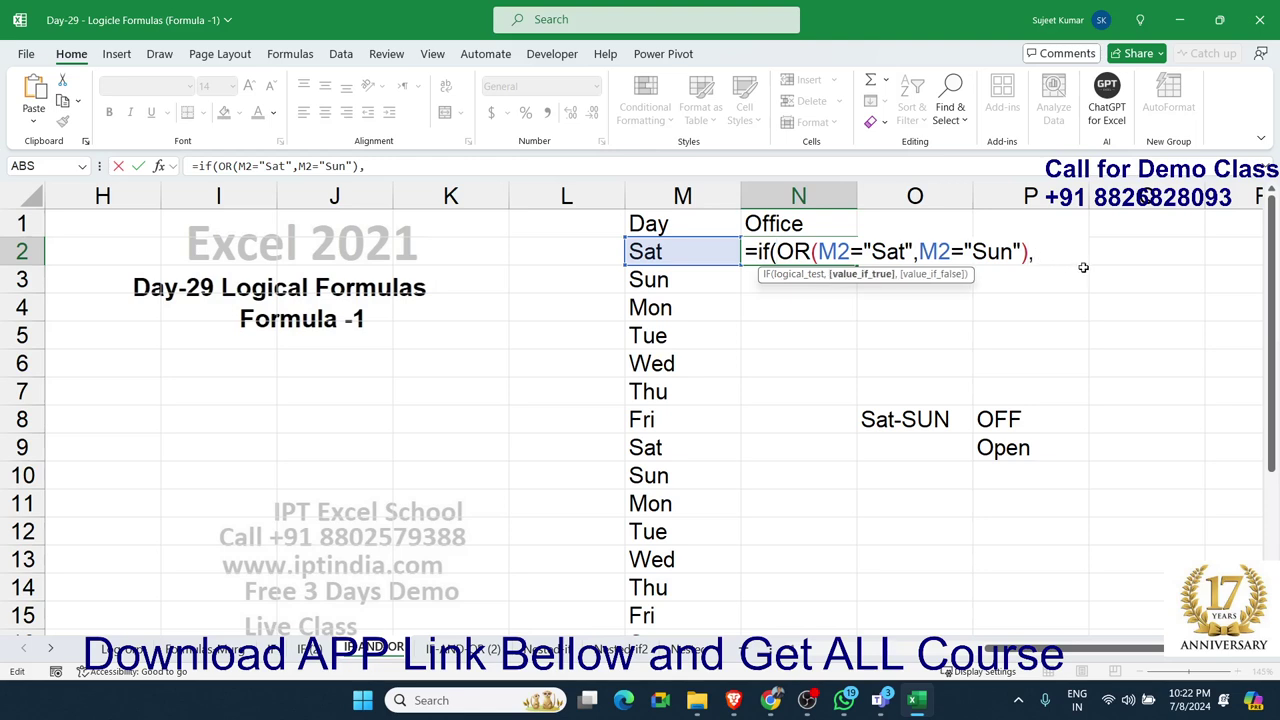
type("\"o")
type("ff\"")
type(",\"")
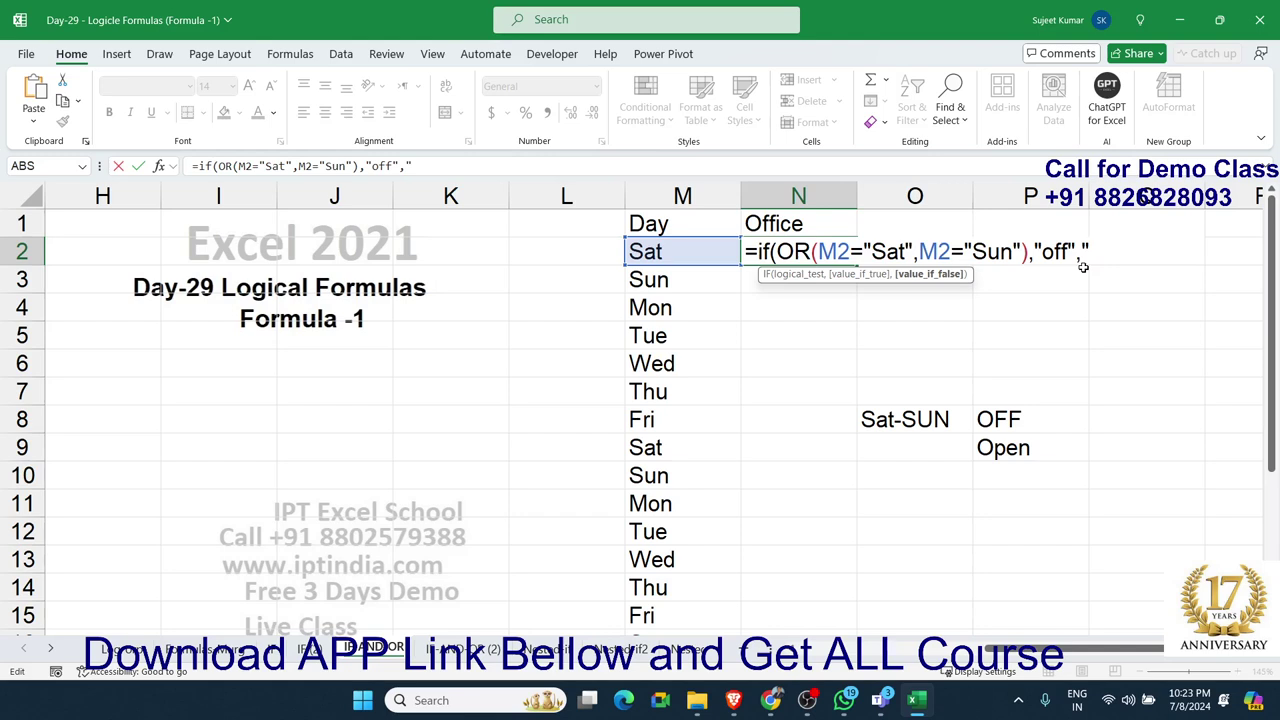
type("oPEN")
key("BackSpace")
key("BackSpace")
key("BackSpace")
type("Open\"")
key("Return")
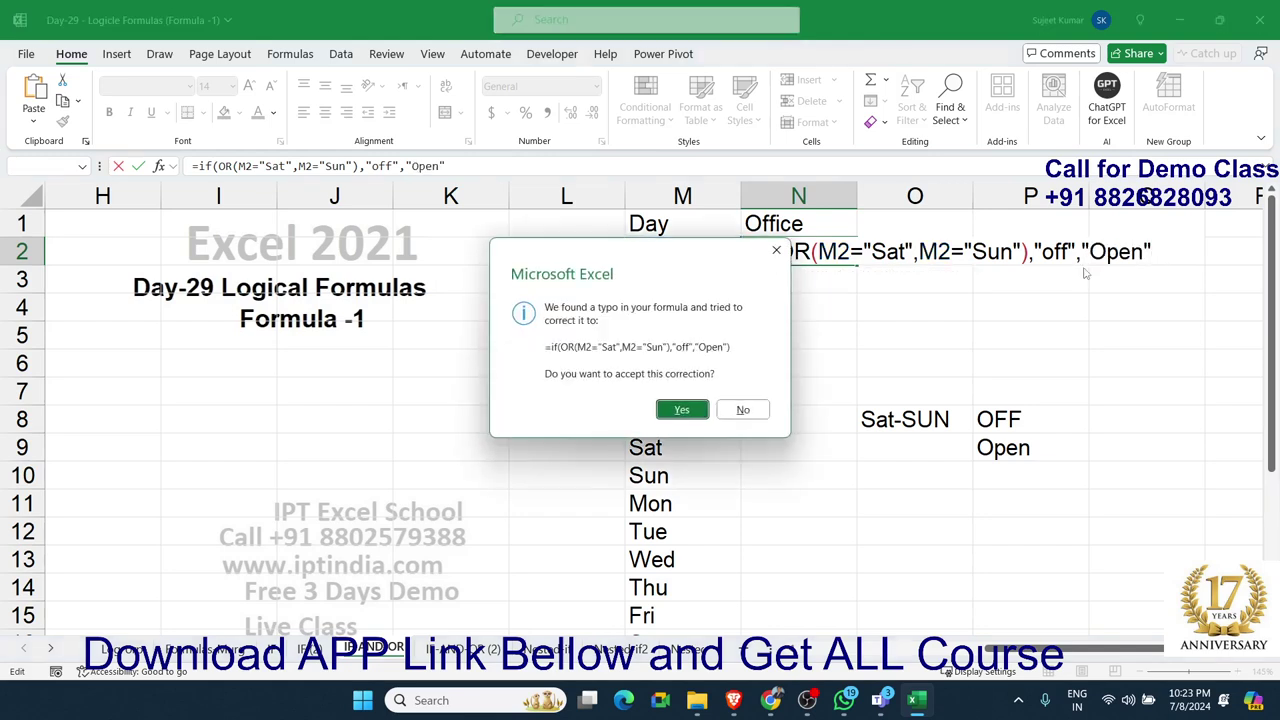
key("Return")
key("Up")
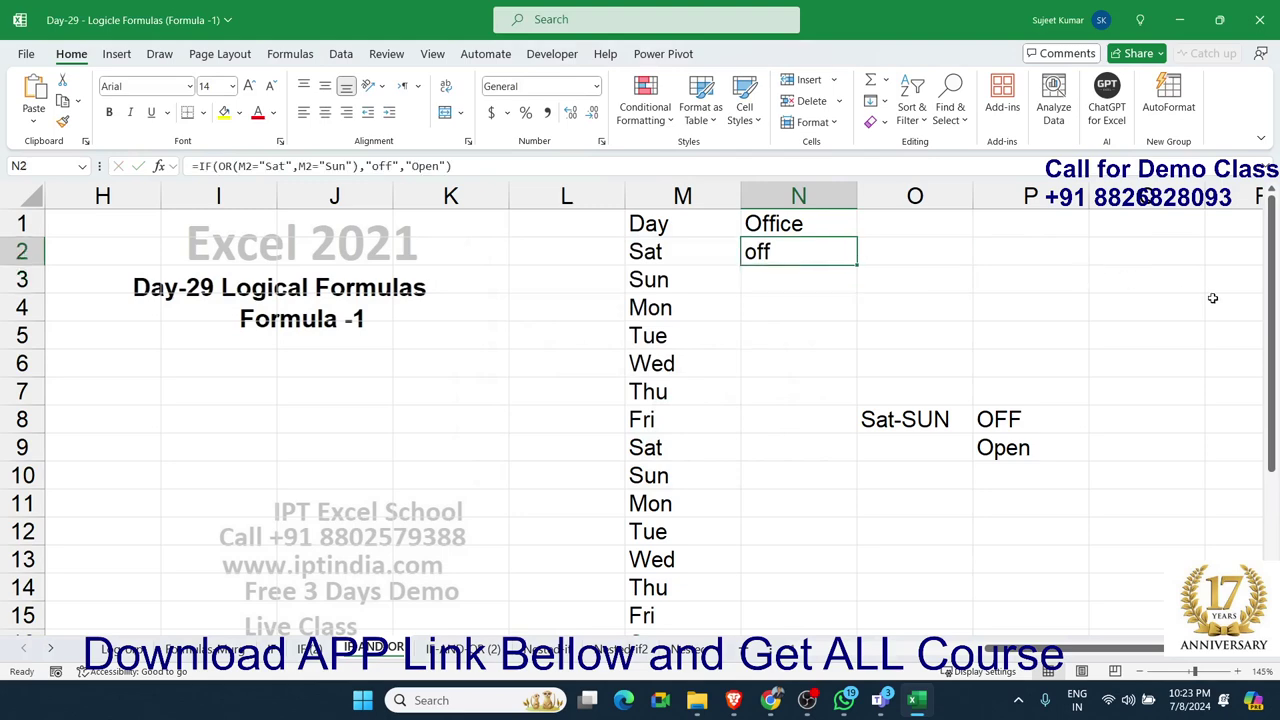
double_click(857, 266)
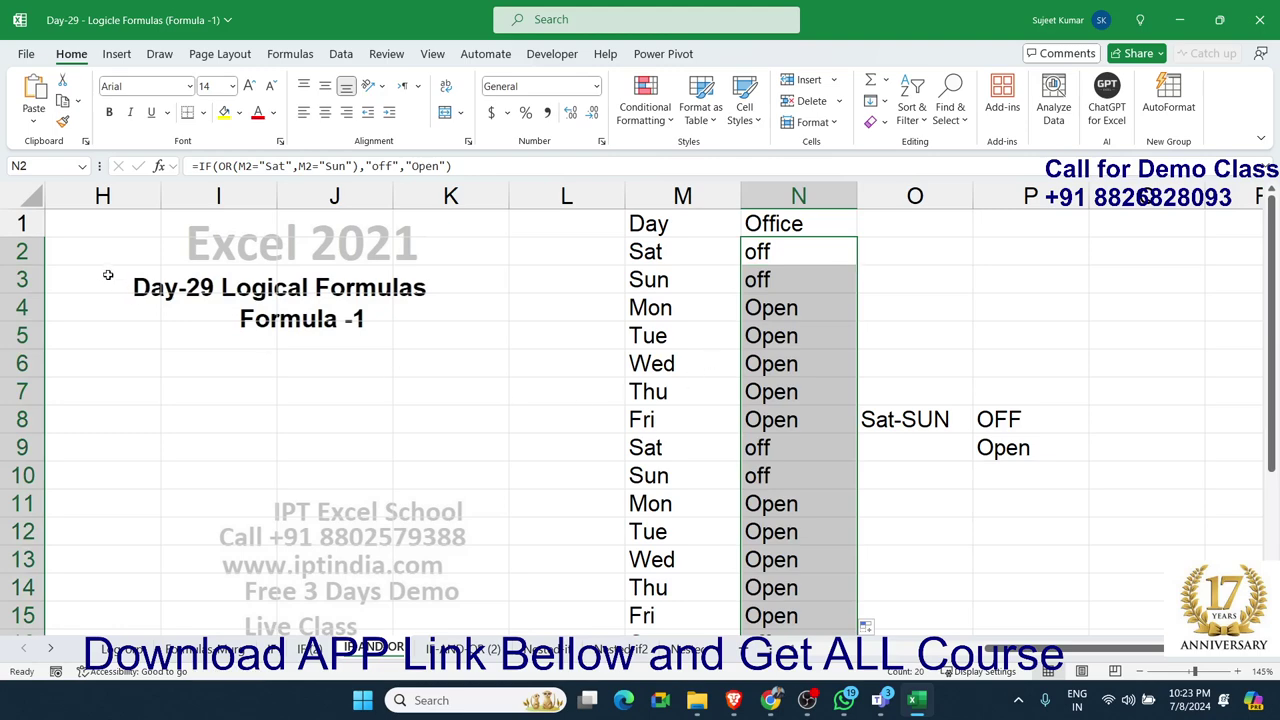
key("ctrl+s")
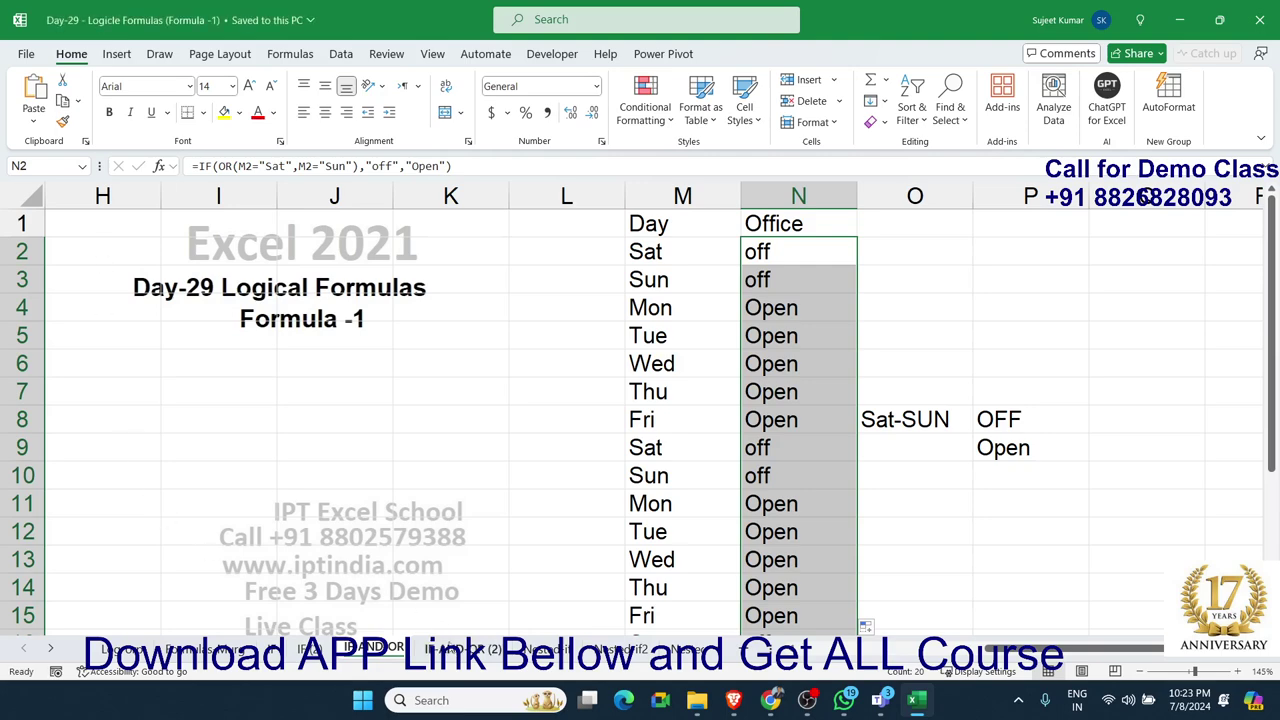
- On the IF AND OR (2) sheet, review the OR formula in G31 and COUNTIF formula in F2
left_click(462, 648)
double_click(766, 386)
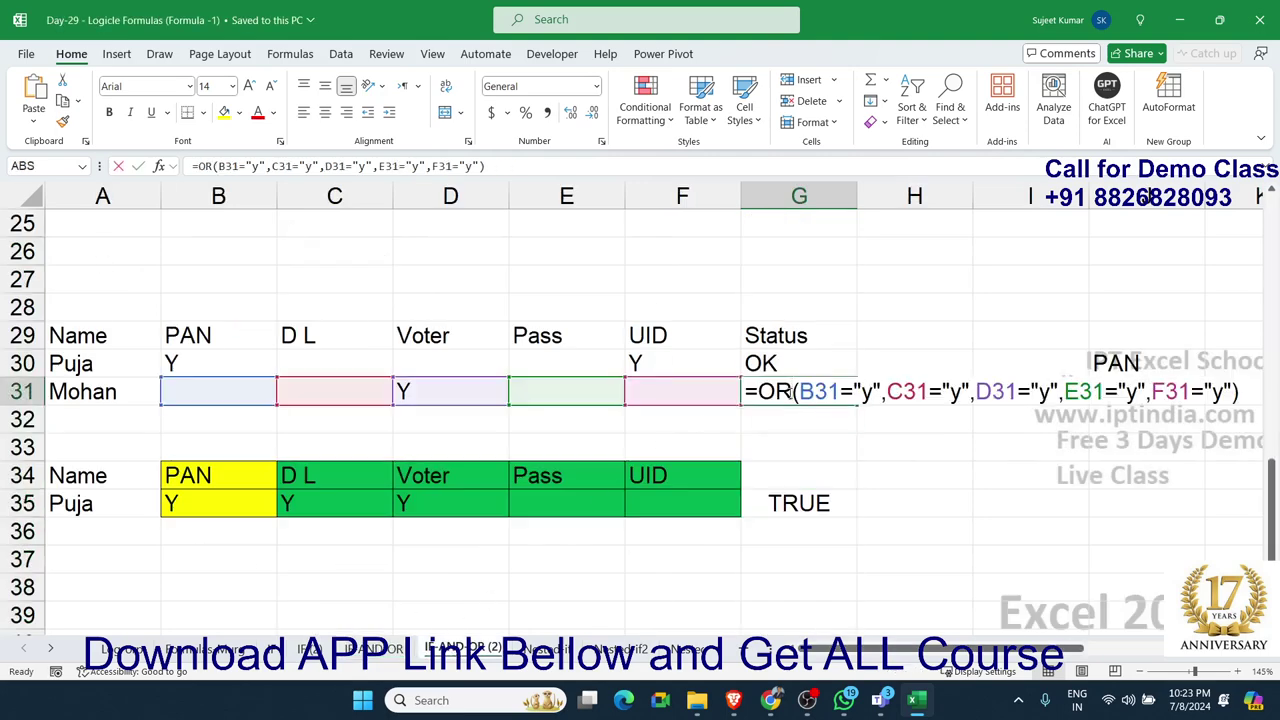
key("ctrl+Return")
scroll(709, 354, "up", 8)
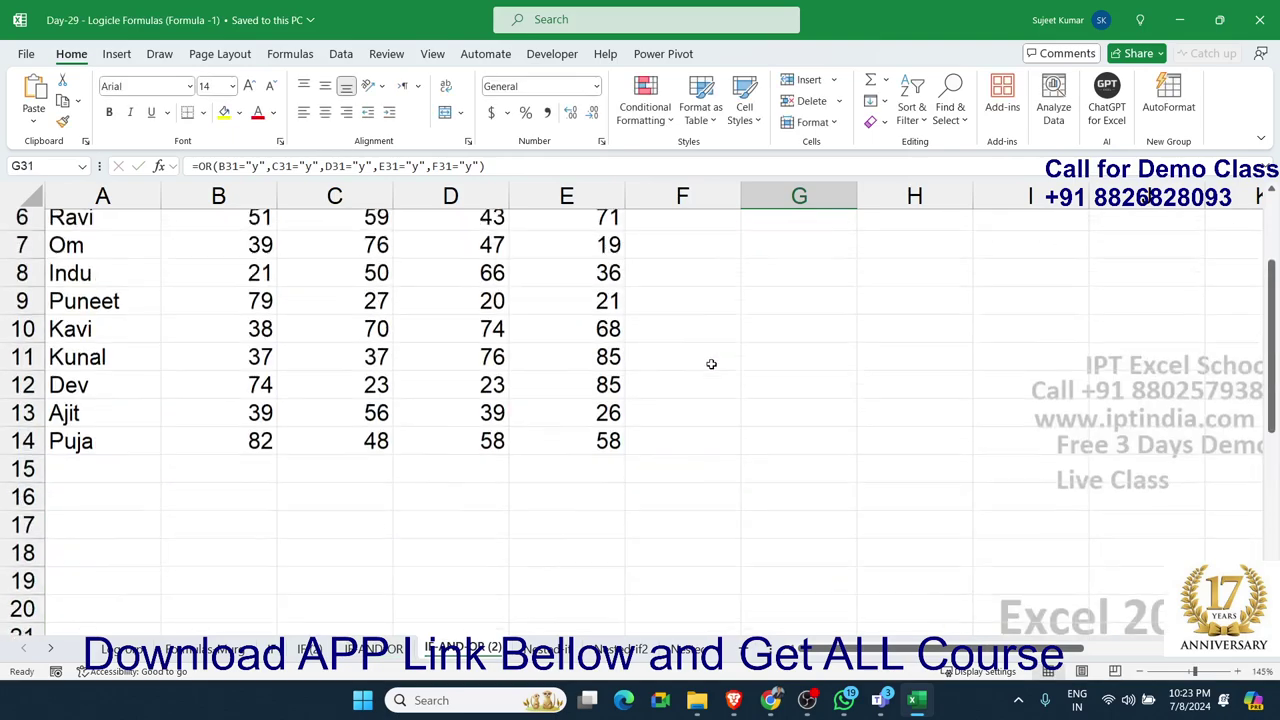
double_click(660, 264)
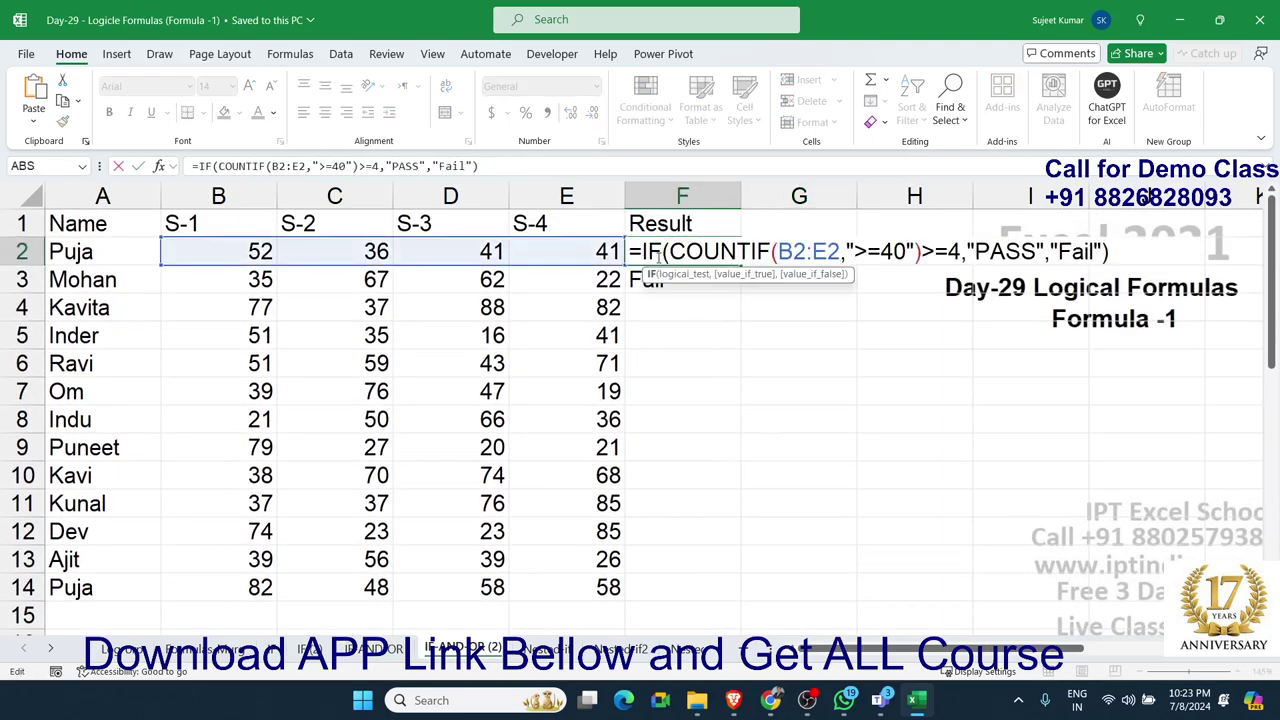
key("Escape")
- Switch to the sales incentive sheet and review C2's nested =IF(A2>80, 200, IF(A2>=50, 500, 100))
left_click(560, 648)
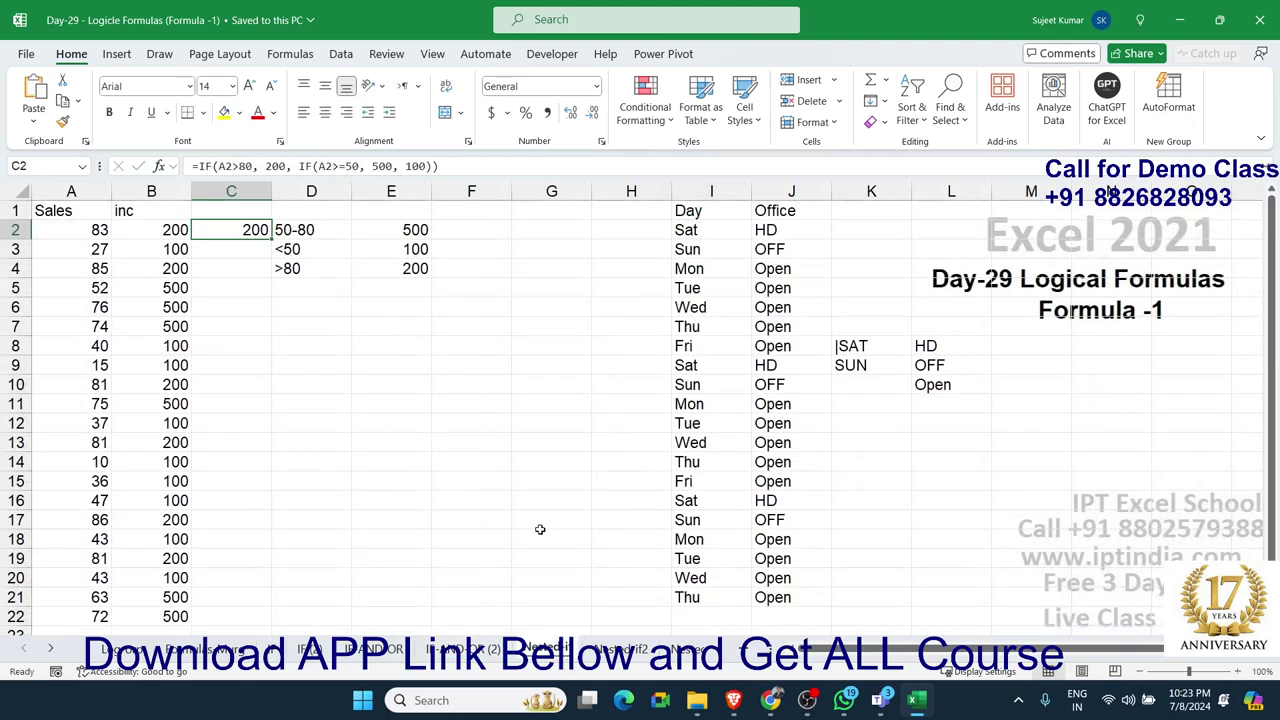
double_click(238, 229)
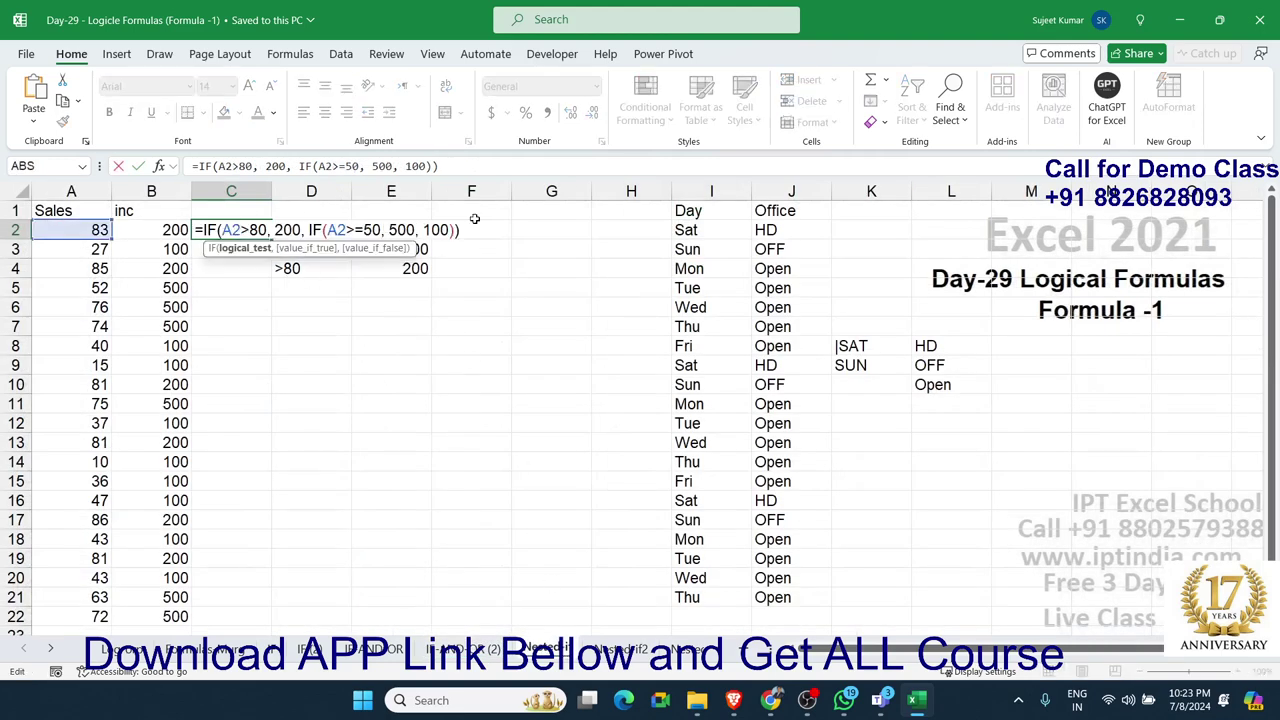
key("Escape")
key("alt+Tab")
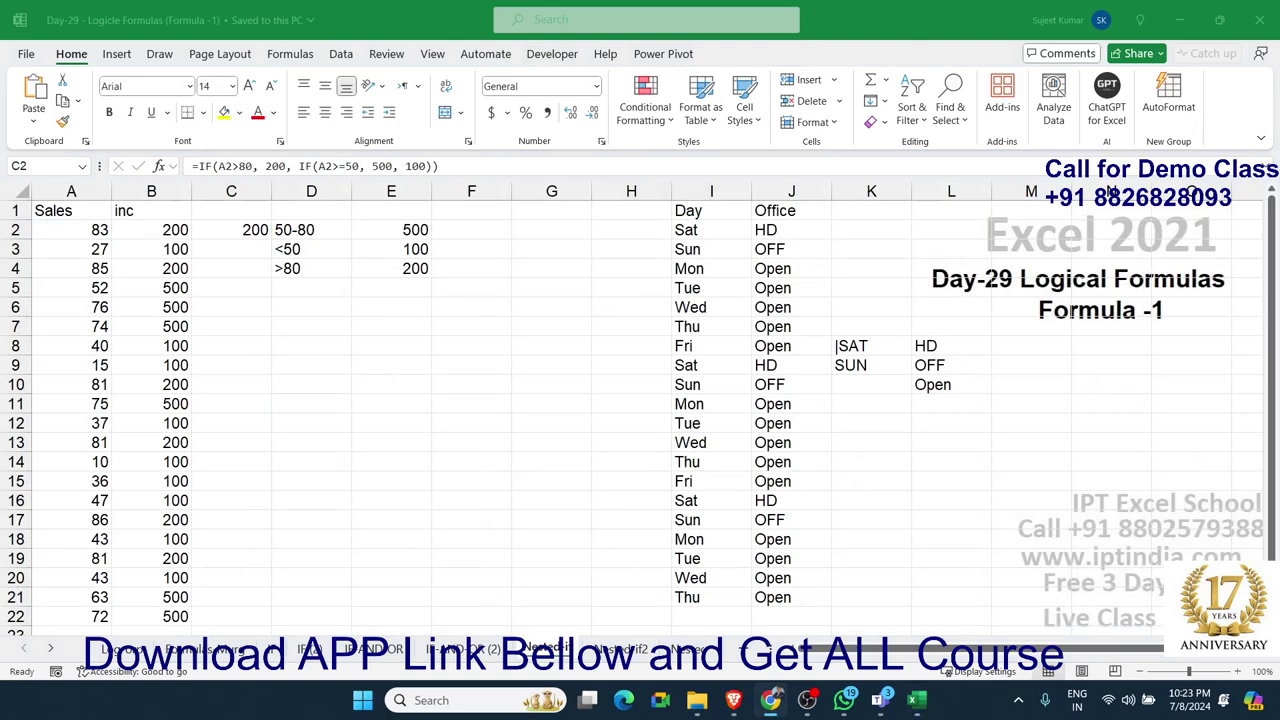